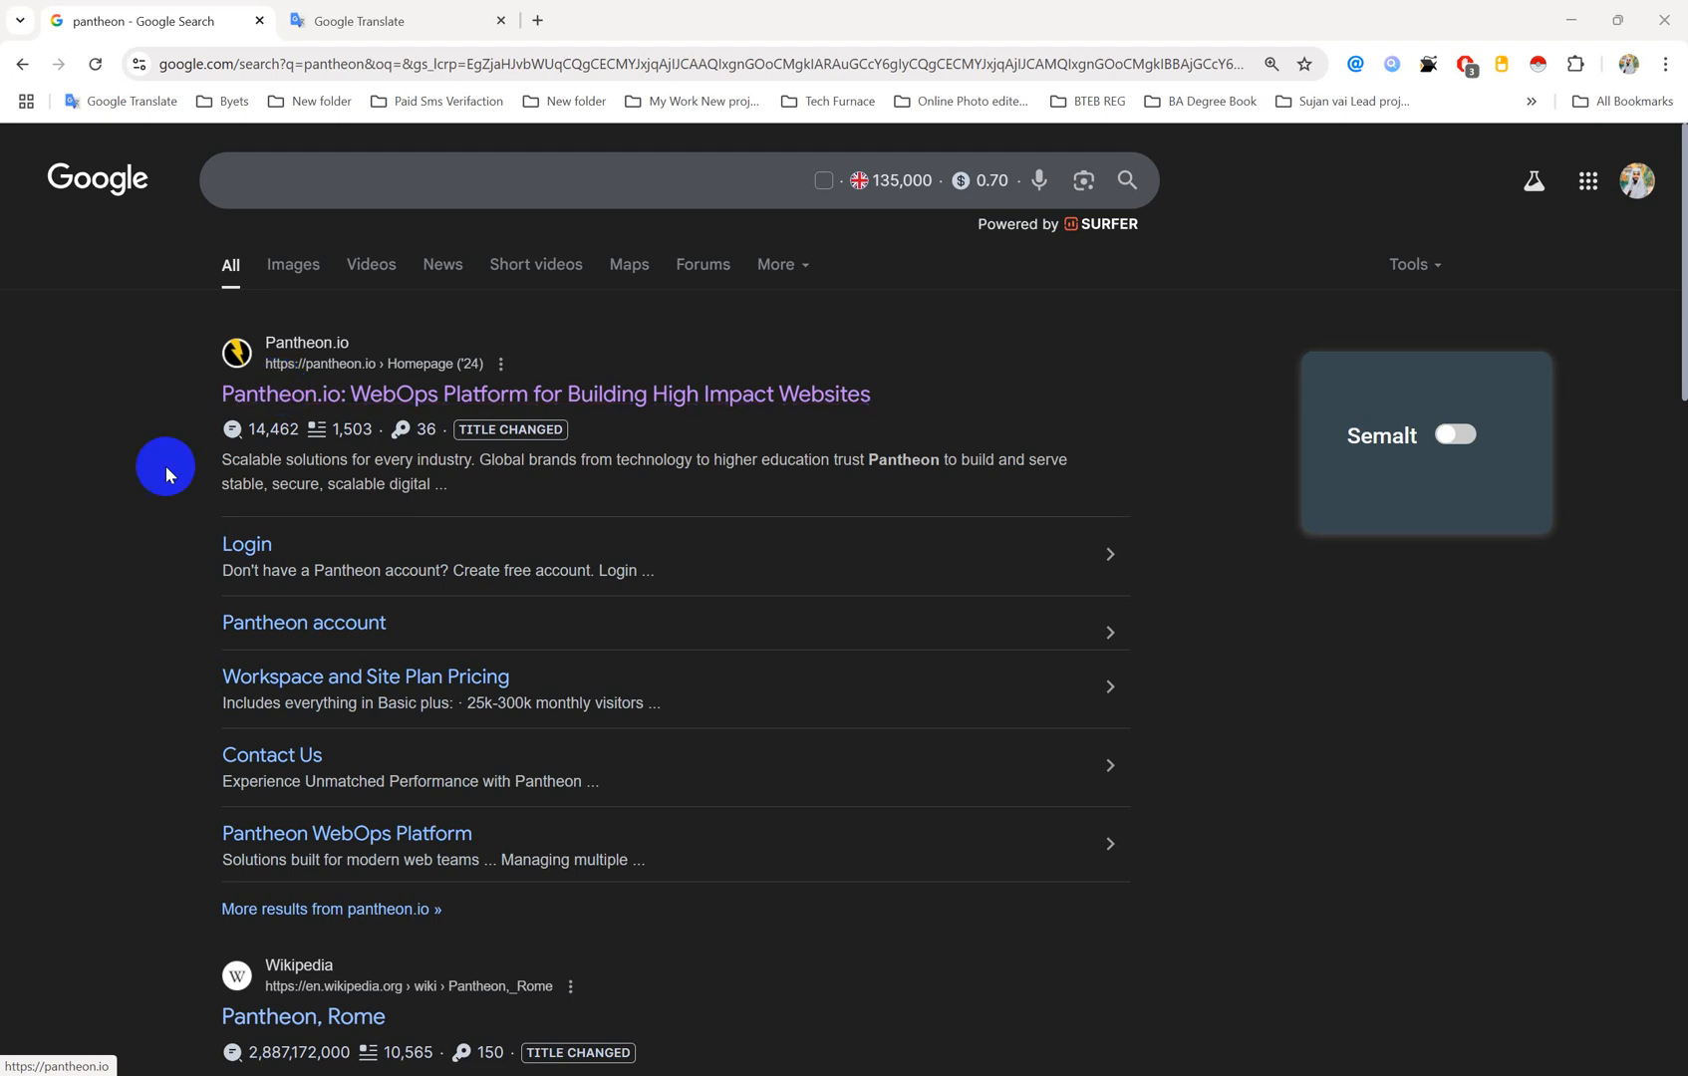
Step: Close the Google Translate tab and open the Pantheon.io result from the 'pantheon' search
{"action": "middle_click", "coordinate": [369, 7]}
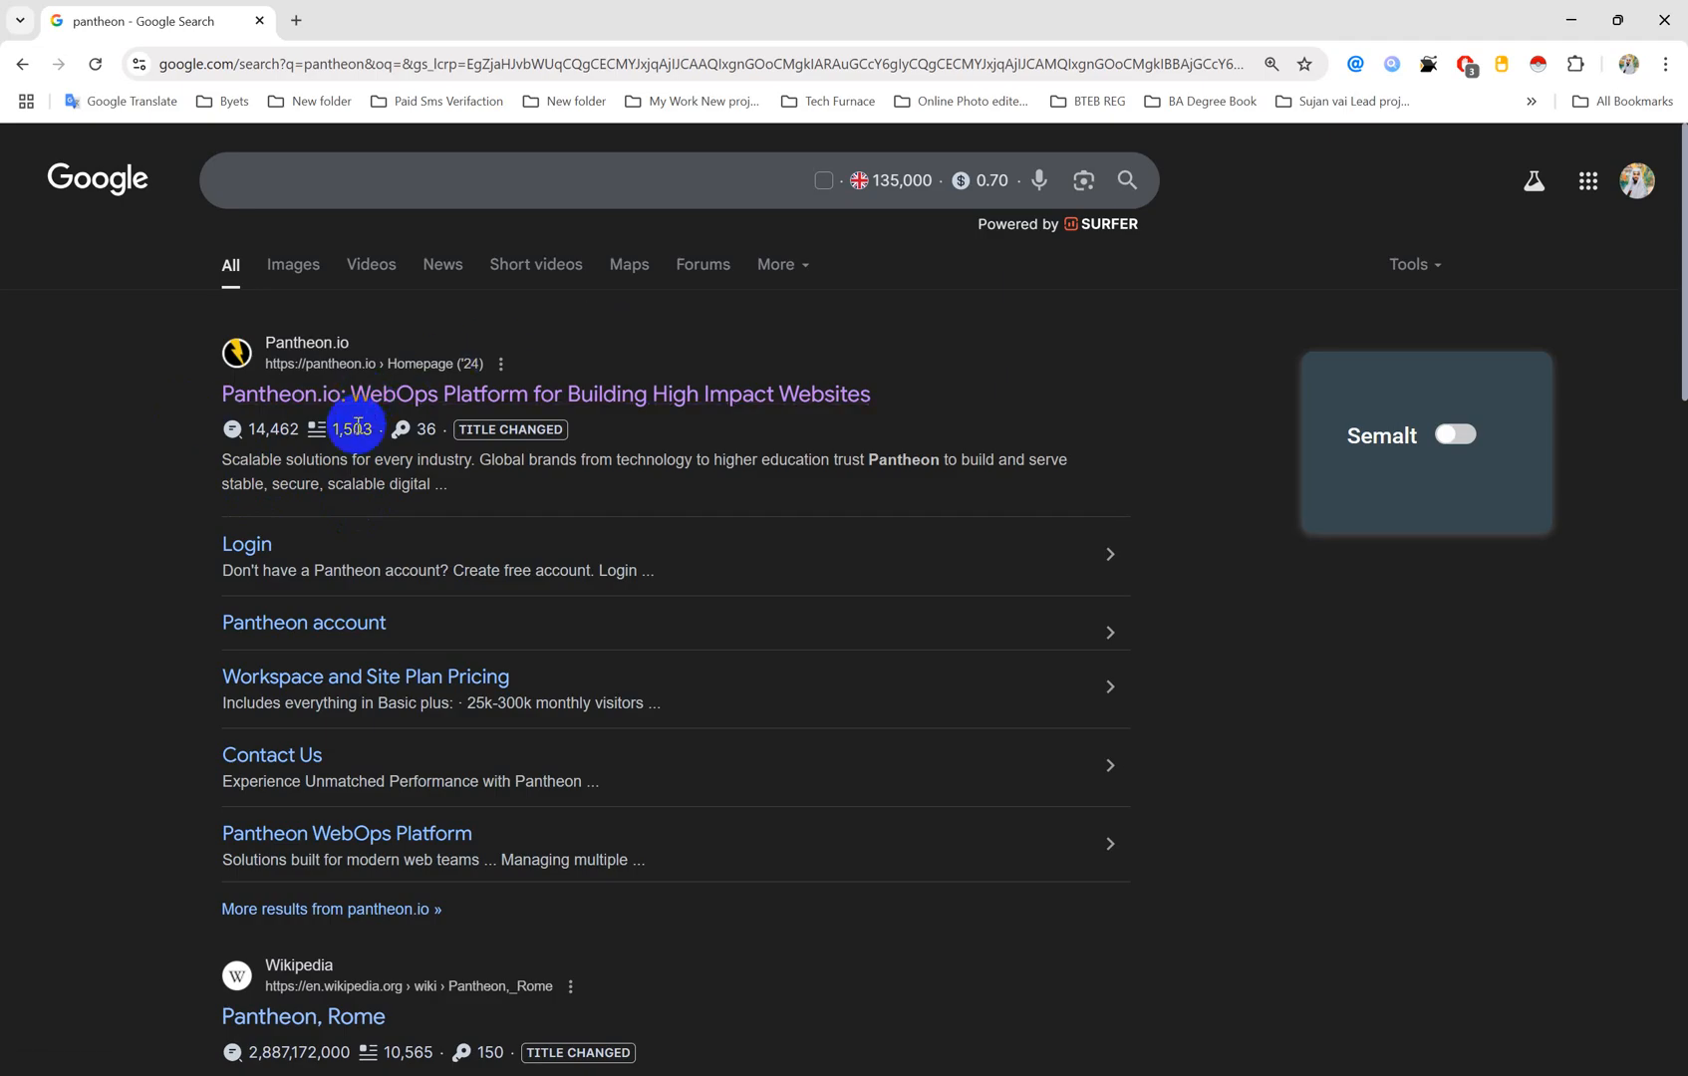
{"action": "left_click", "coordinate": [289, 397], "text": "ctrl"}
Step: On the pantheon.io tab, go to the dashboard and sign out from the avatar menu
{"action": "left_click", "coordinate": [396, 20]}
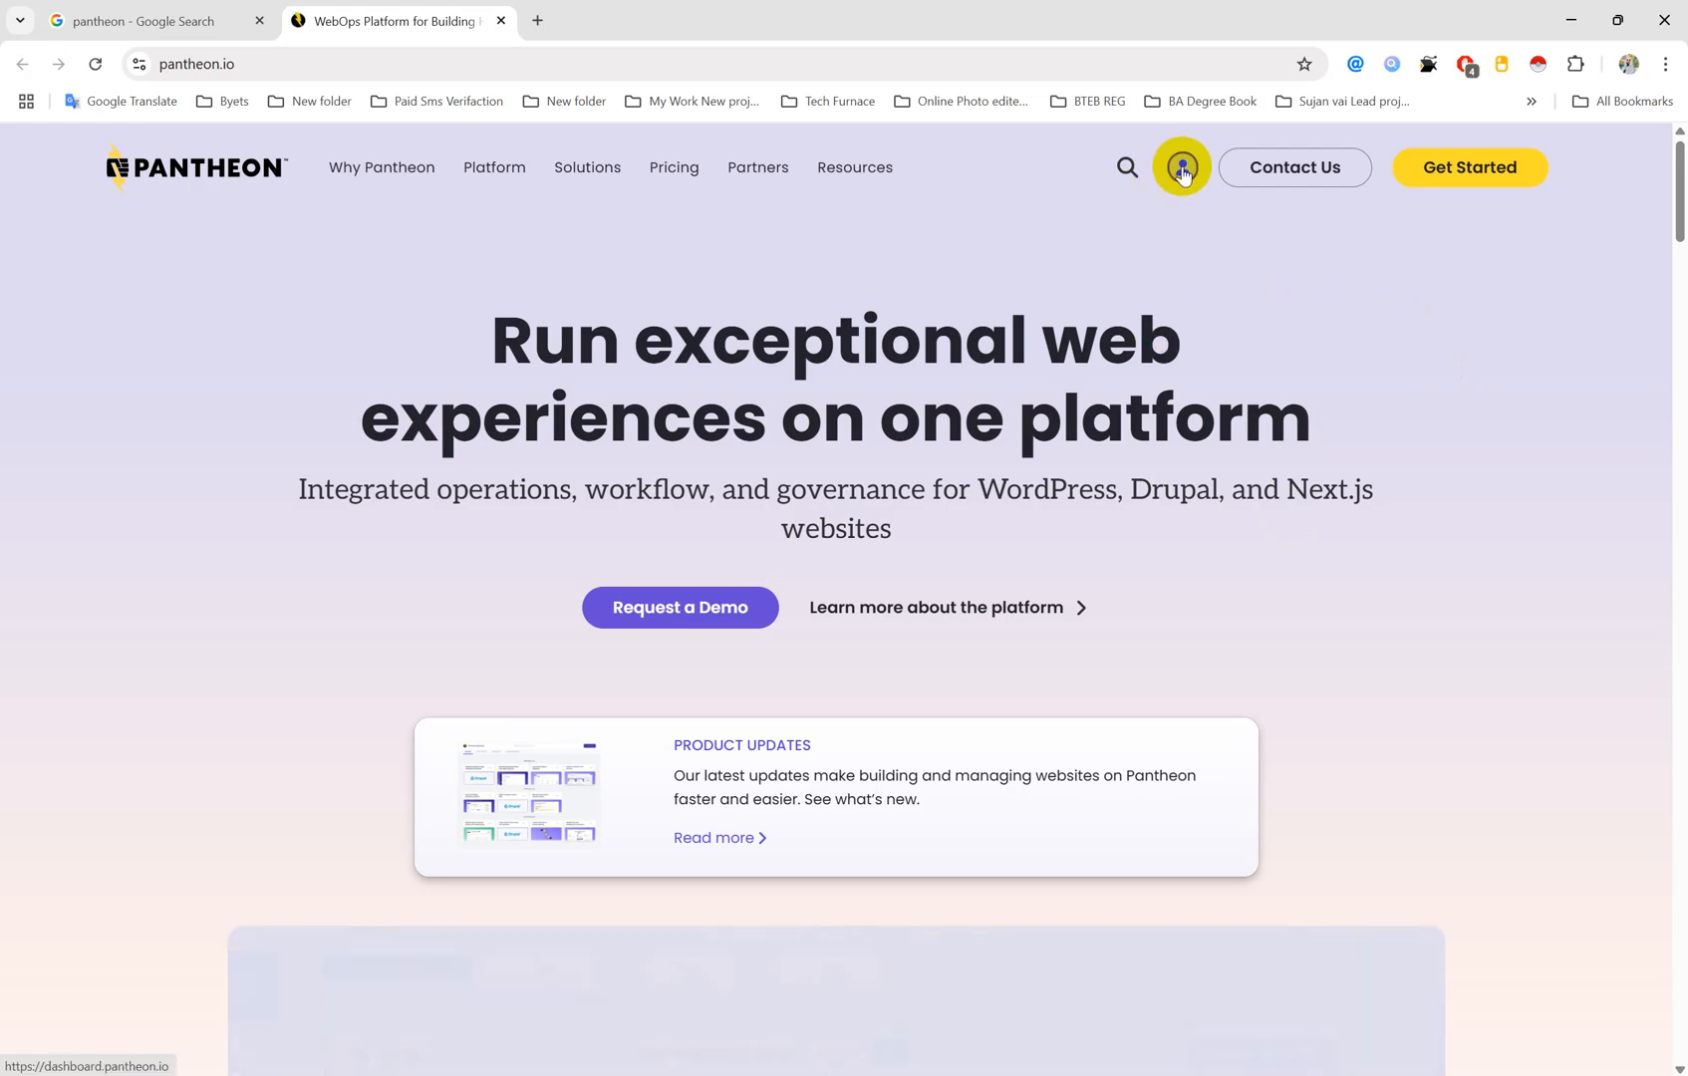
{"action": "left_click", "coordinate": [1183, 171]}
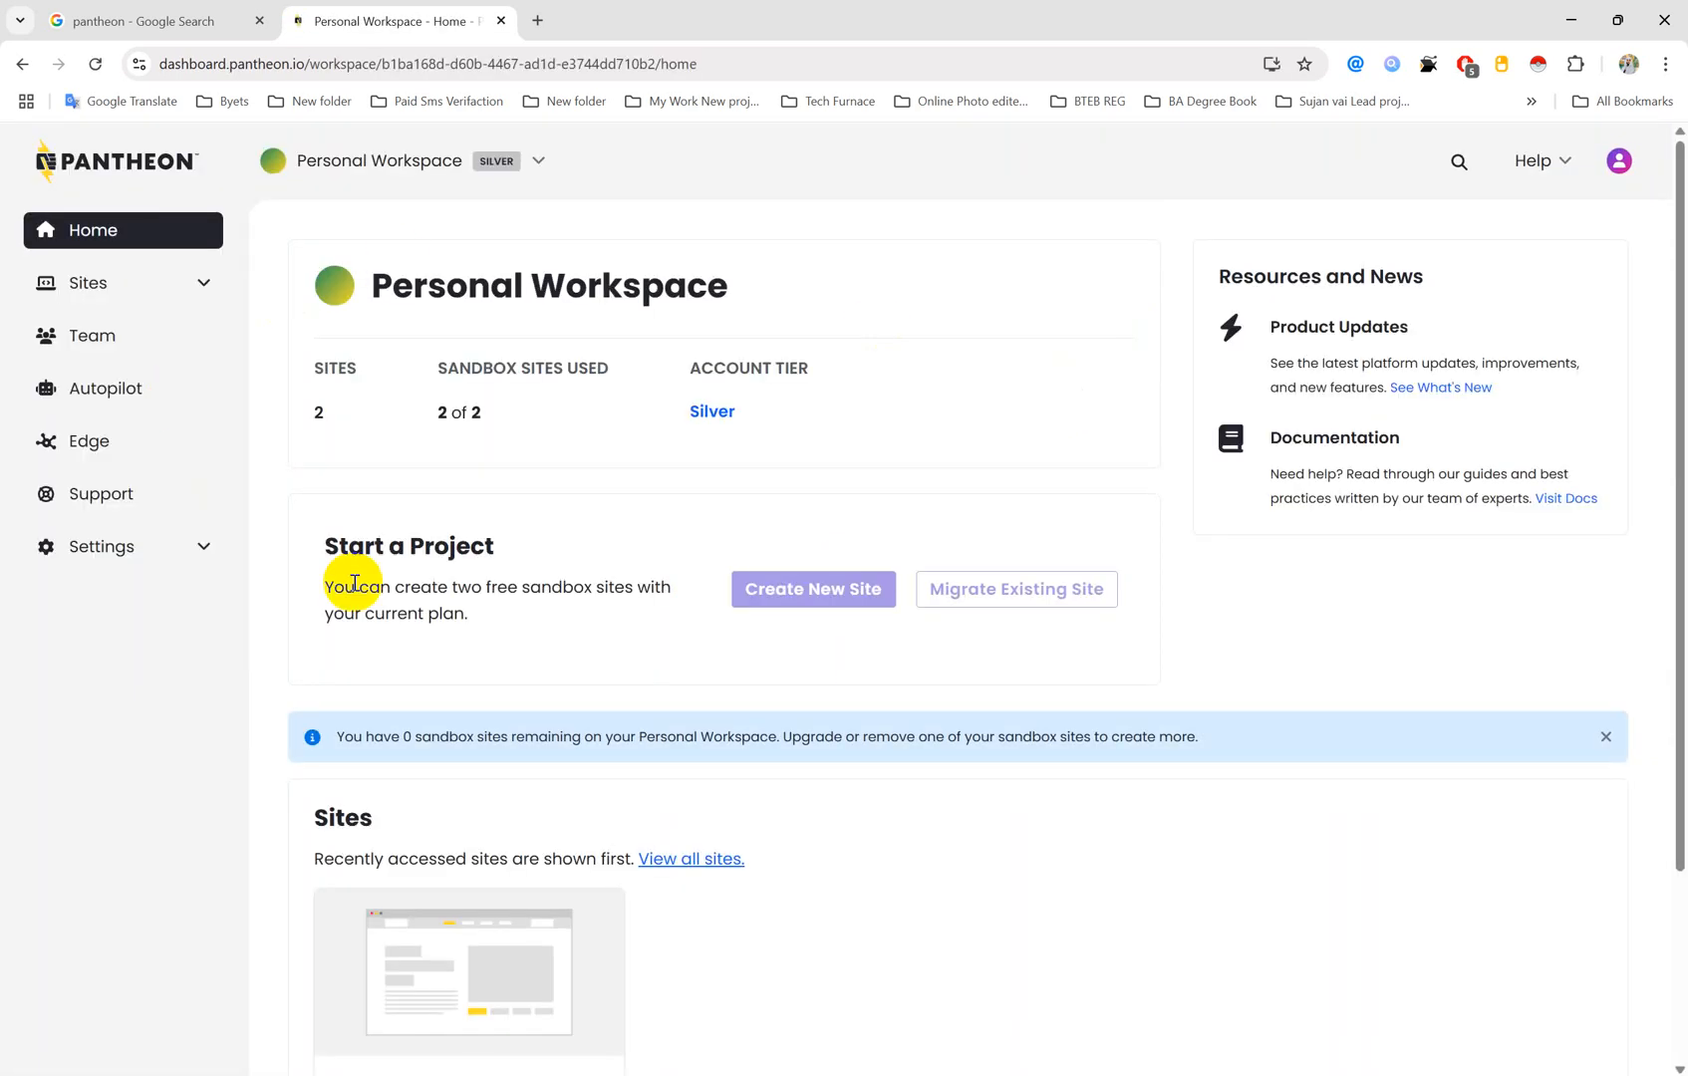
{"action": "left_click", "coordinate": [1618, 157]}
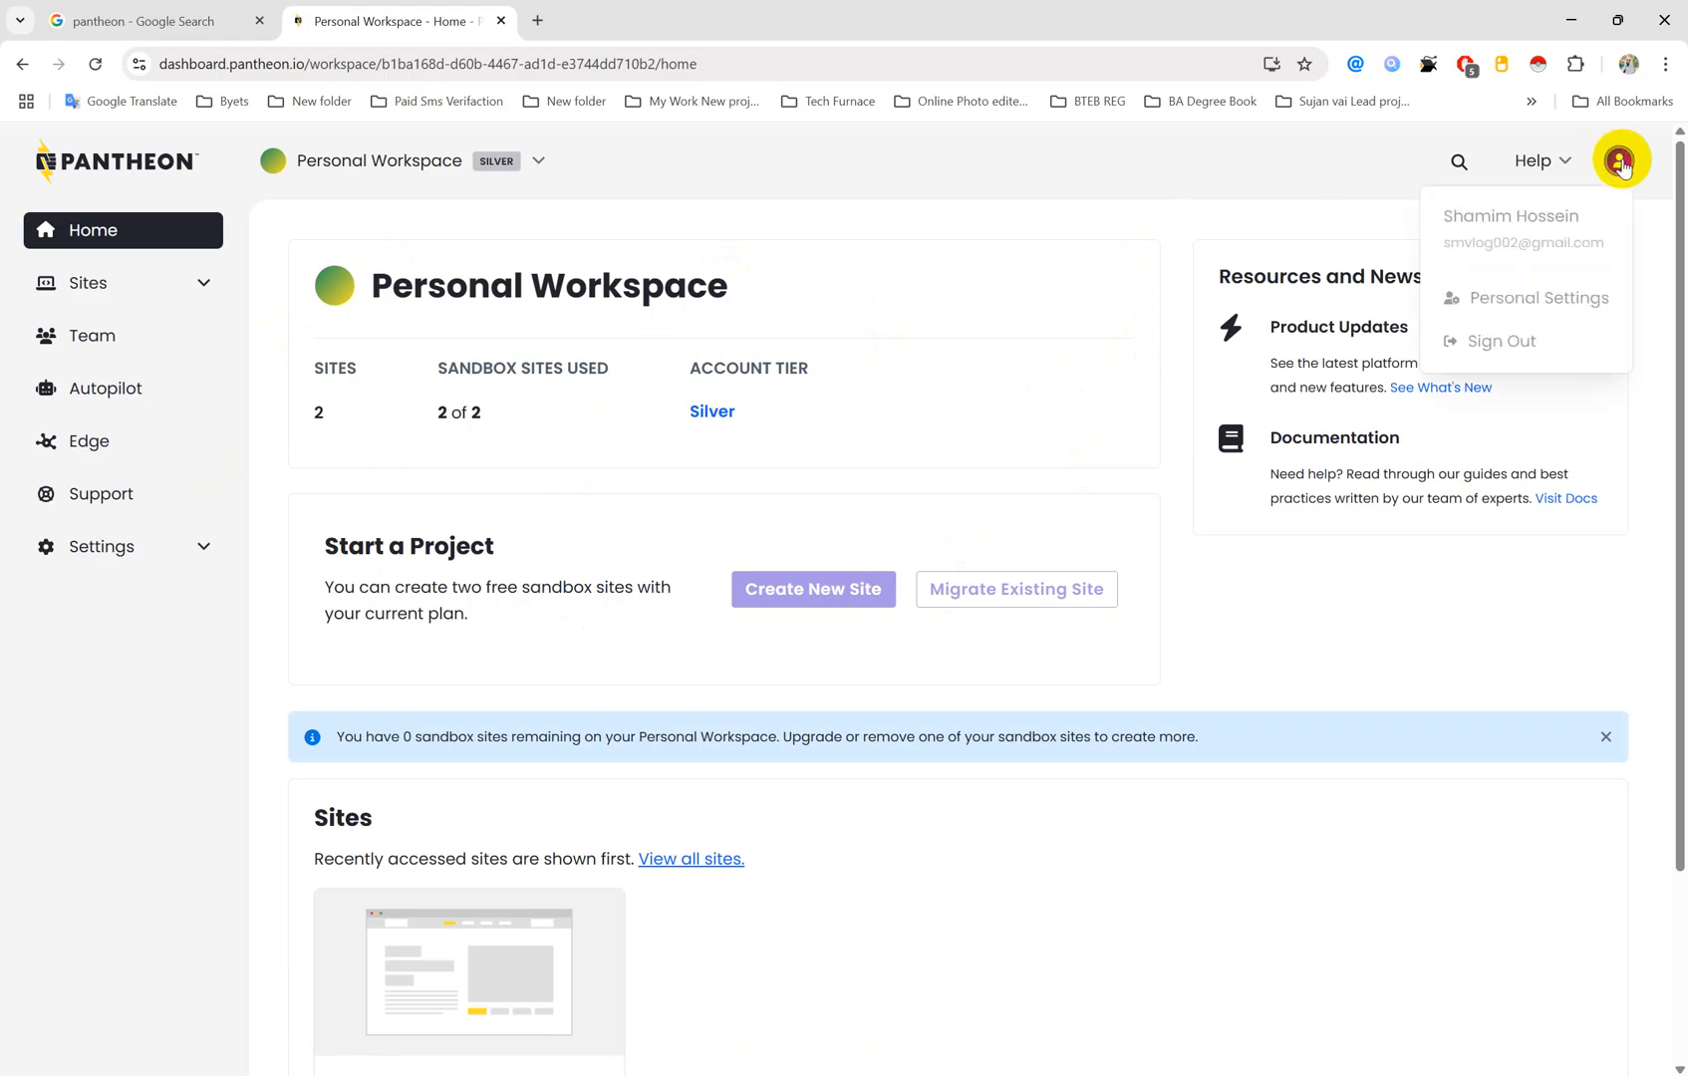
{"action": "left_click", "coordinate": [1507, 343]}
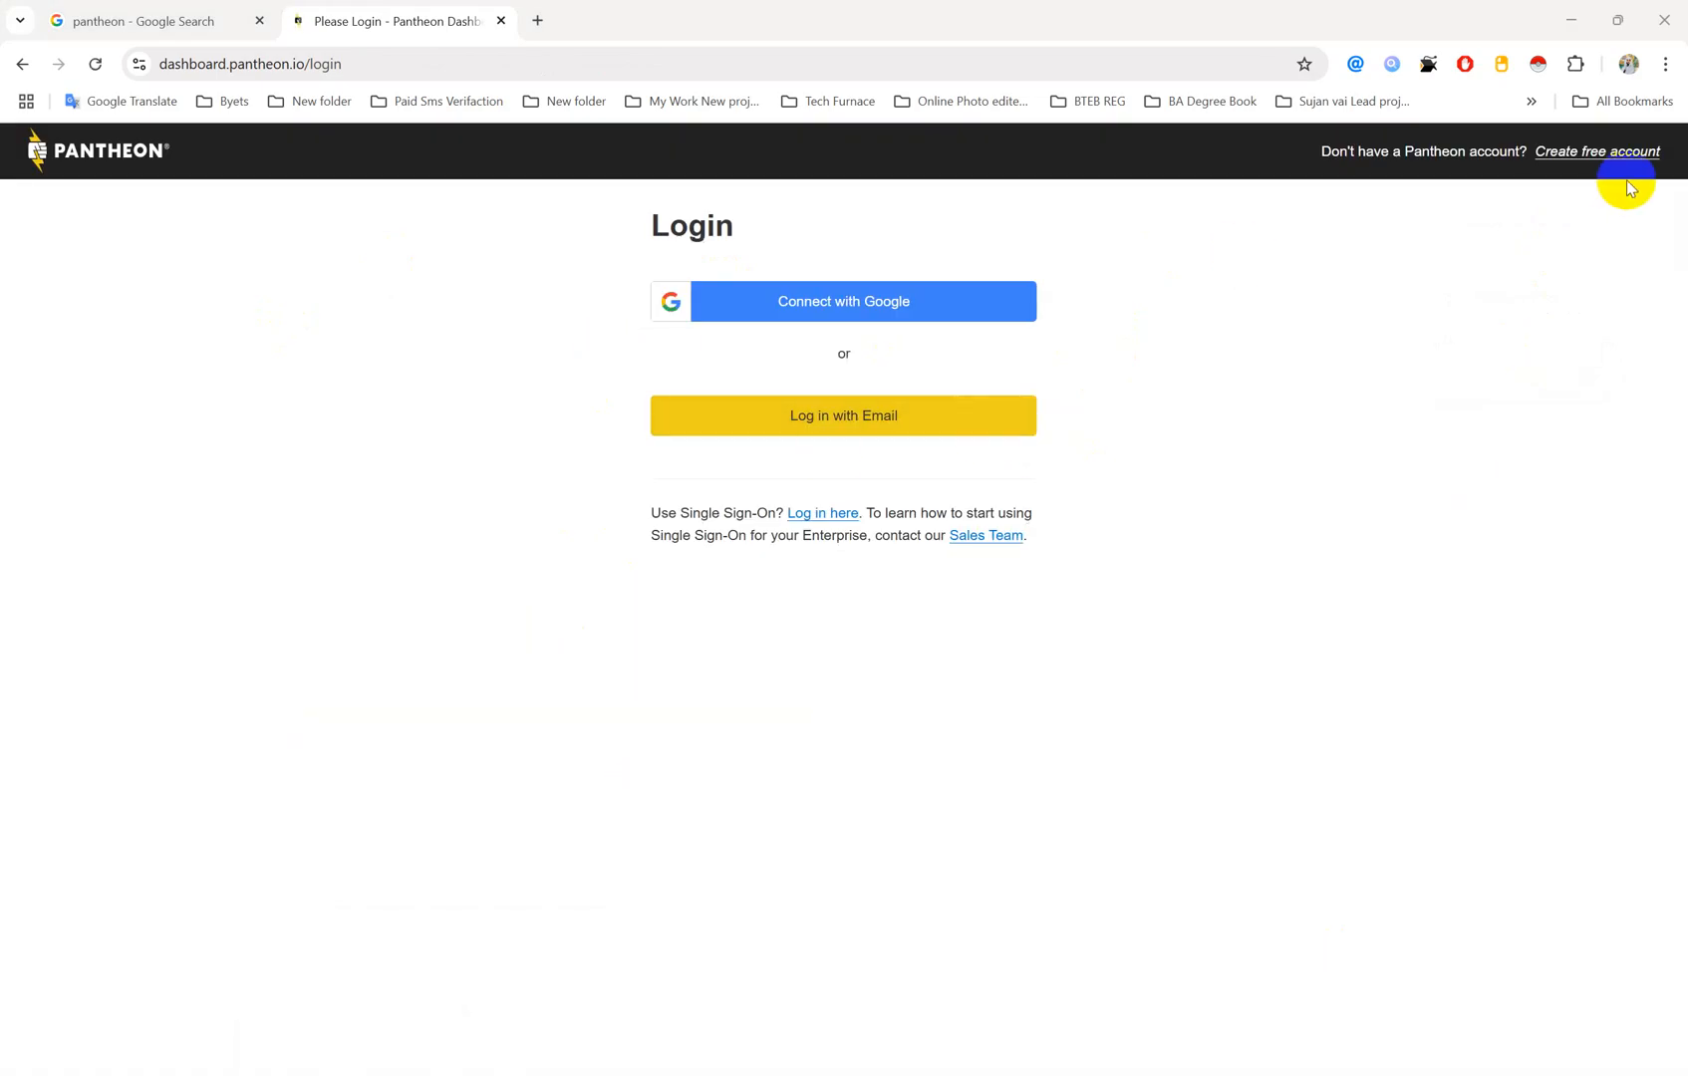
{"action": "left_click", "coordinate": [1598, 157]}
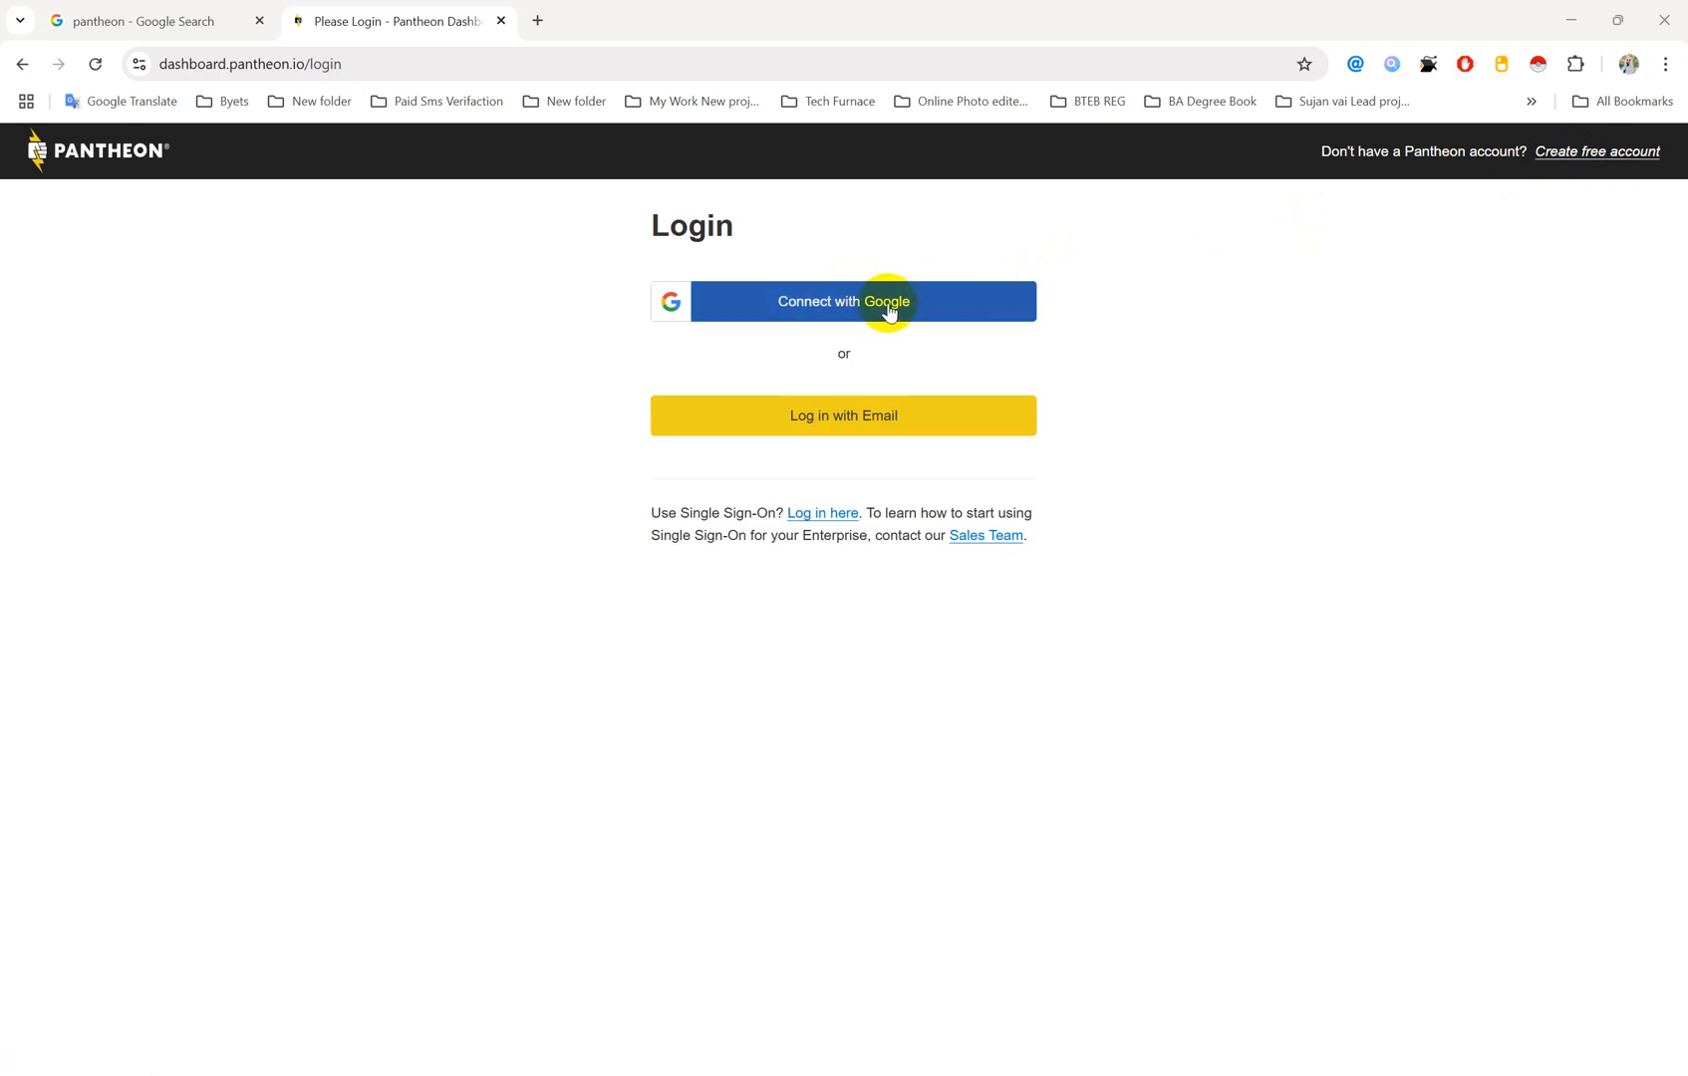
{"action": "left_click", "coordinate": [1594, 158]}
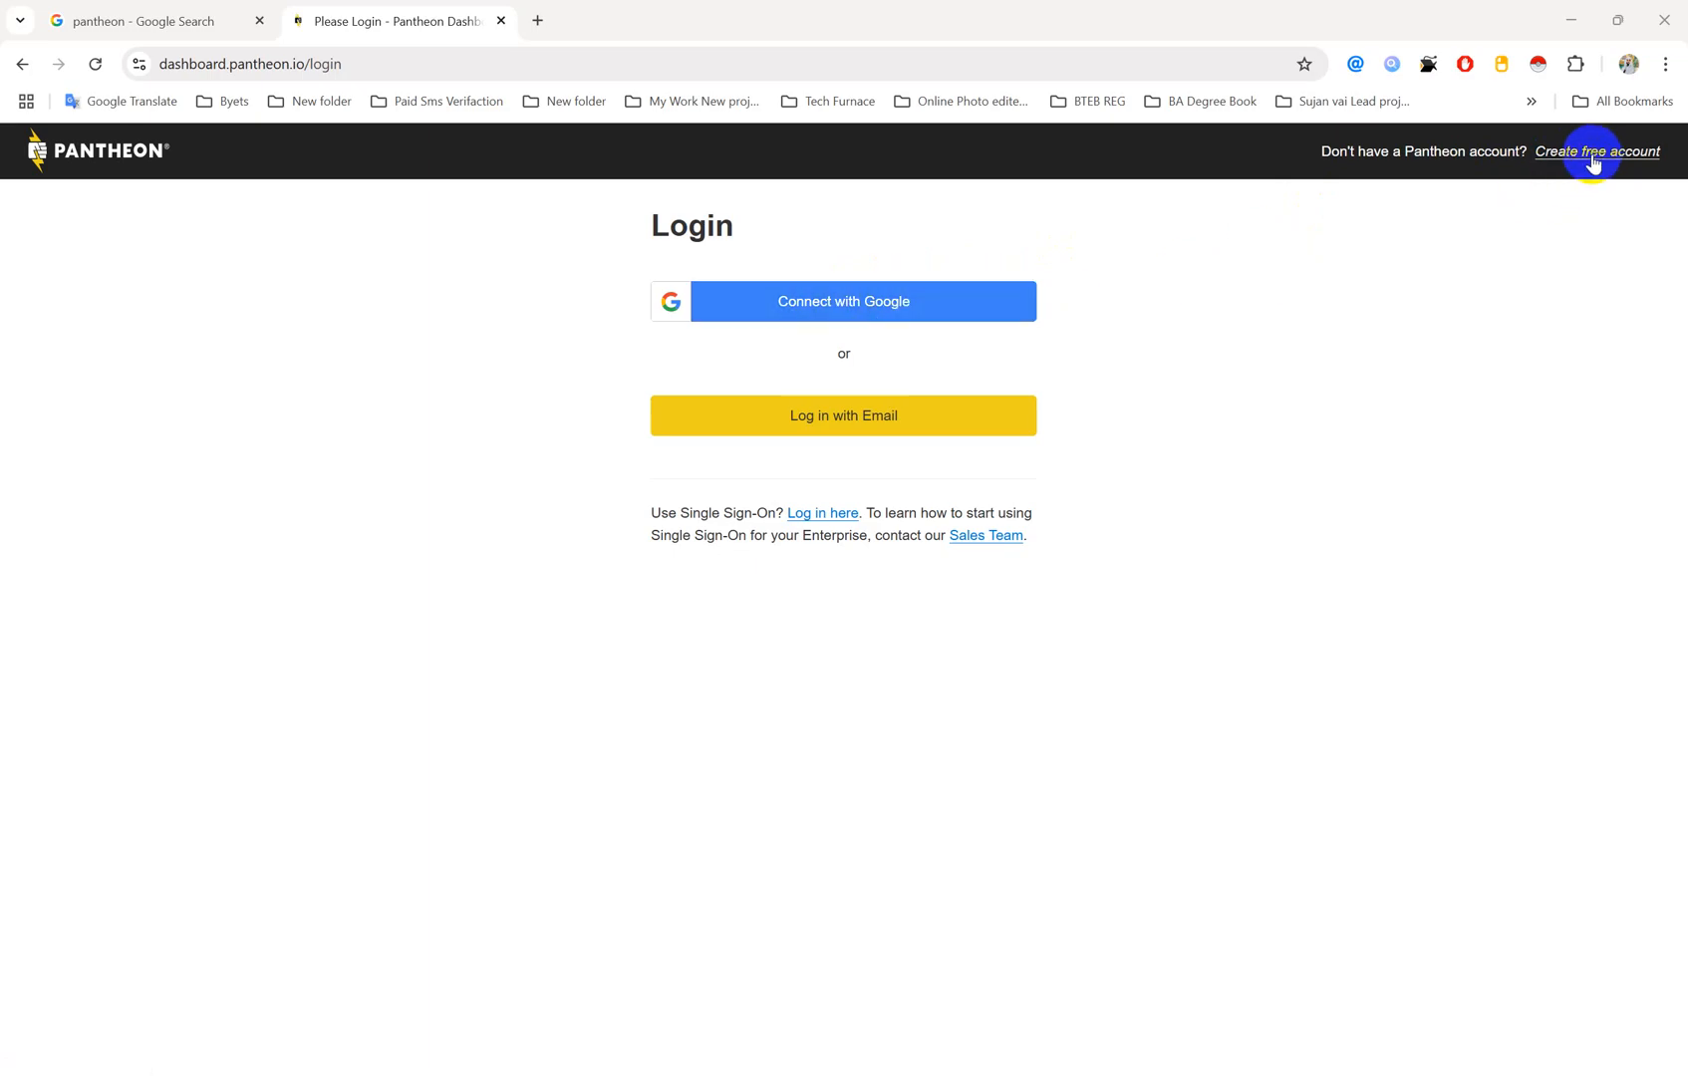
{"action": "scroll", "coordinate": [882, 616], "scroll_direction": "down", "scroll_amount": 1}
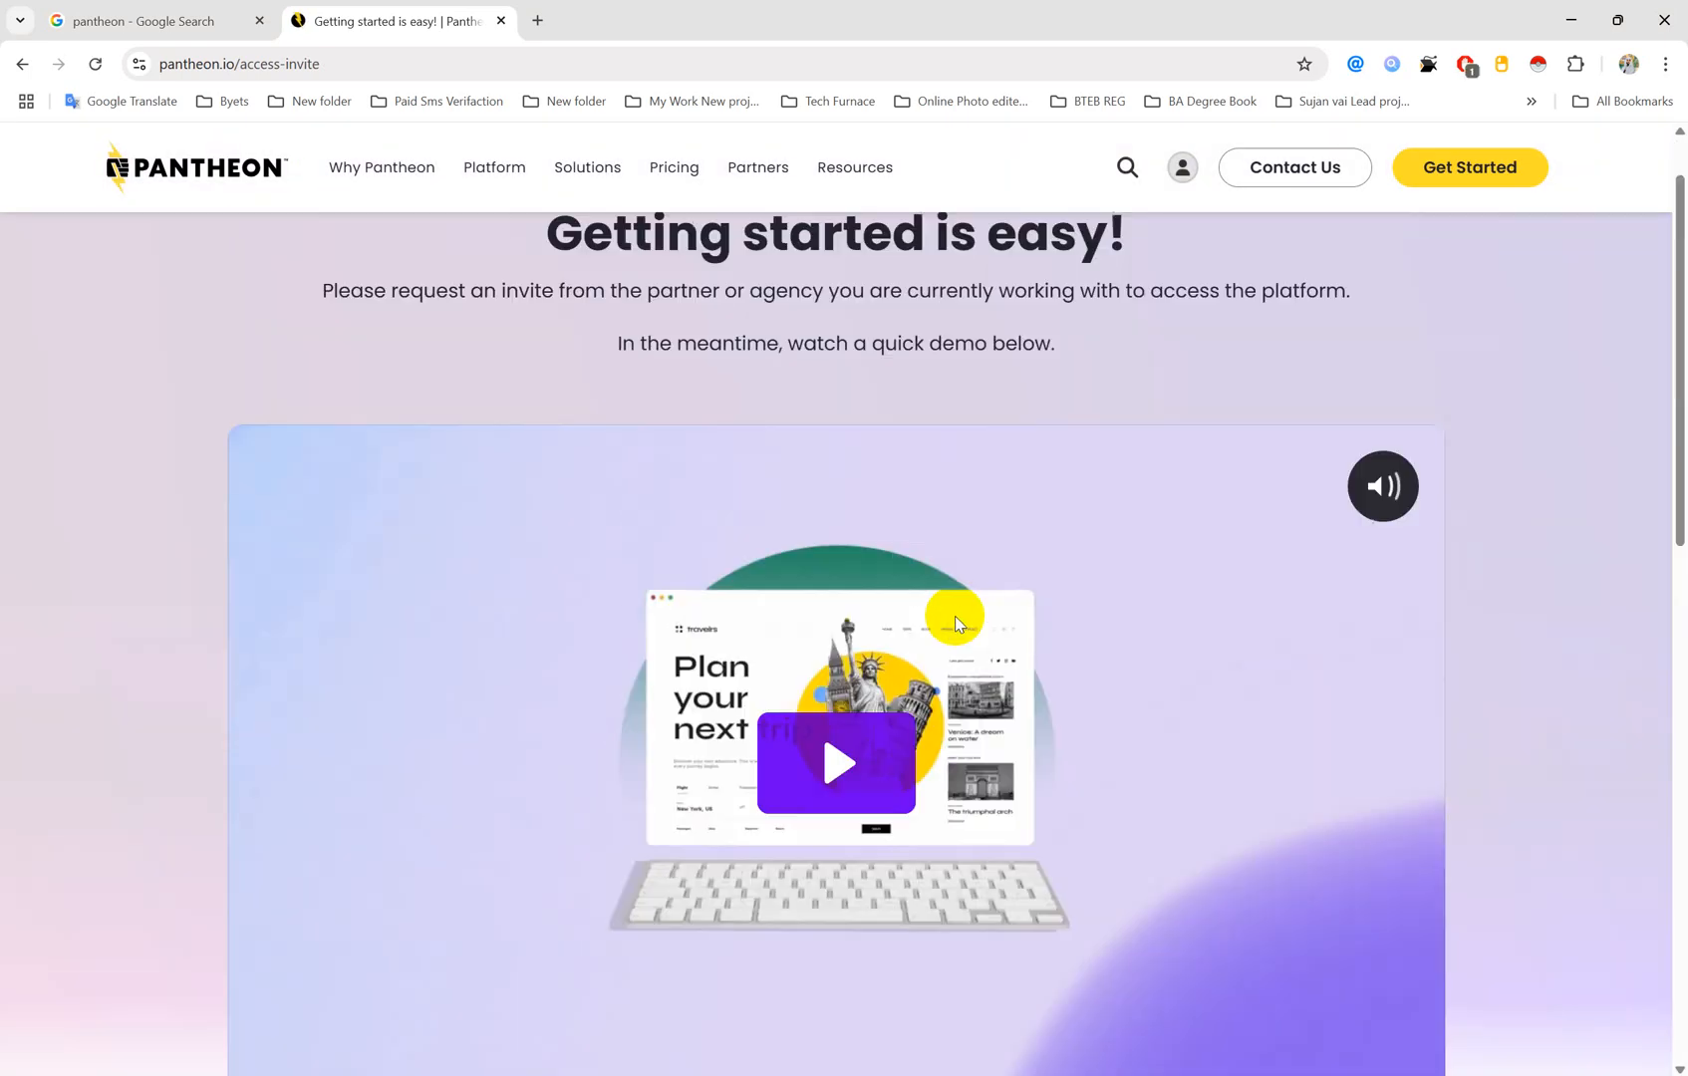
{"action": "scroll", "coordinate": [955, 620], "scroll_direction": "up", "scroll_amount": 1}
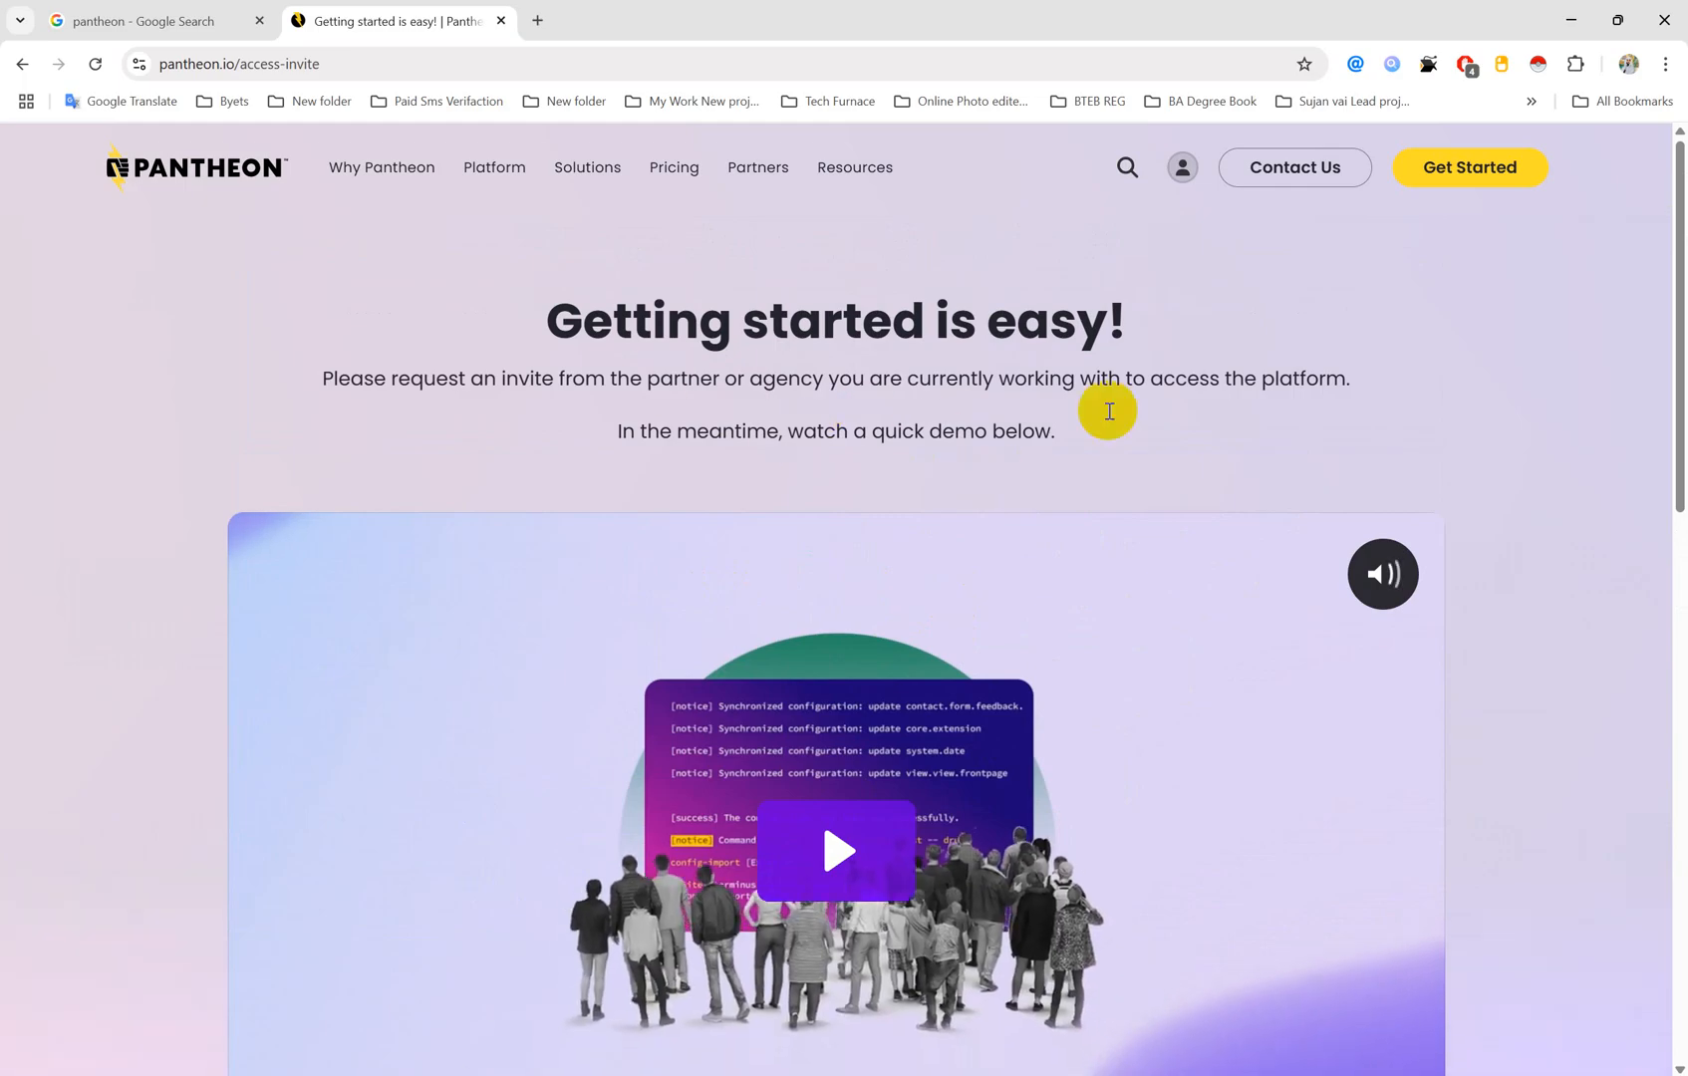
{"action": "left_click_drag", "start_coordinate": [365, 379], "coordinate": [1096, 404]}
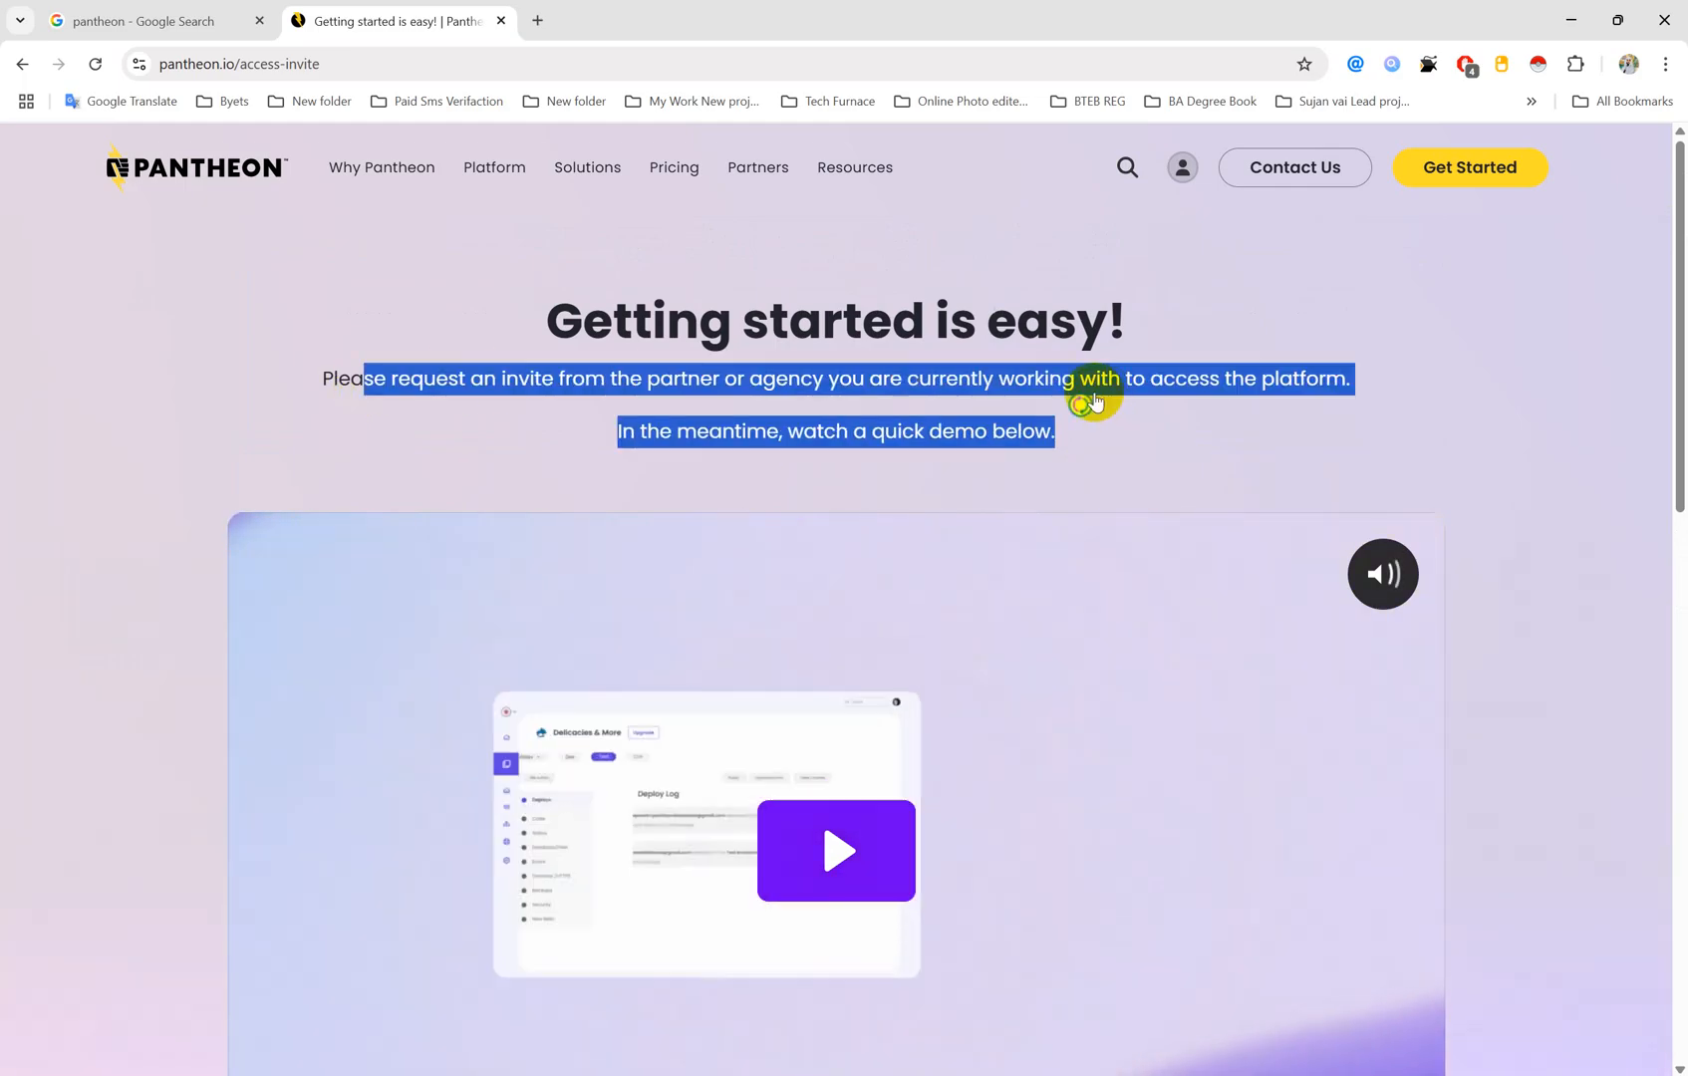
{"action": "left_click", "coordinate": [1082, 399]}
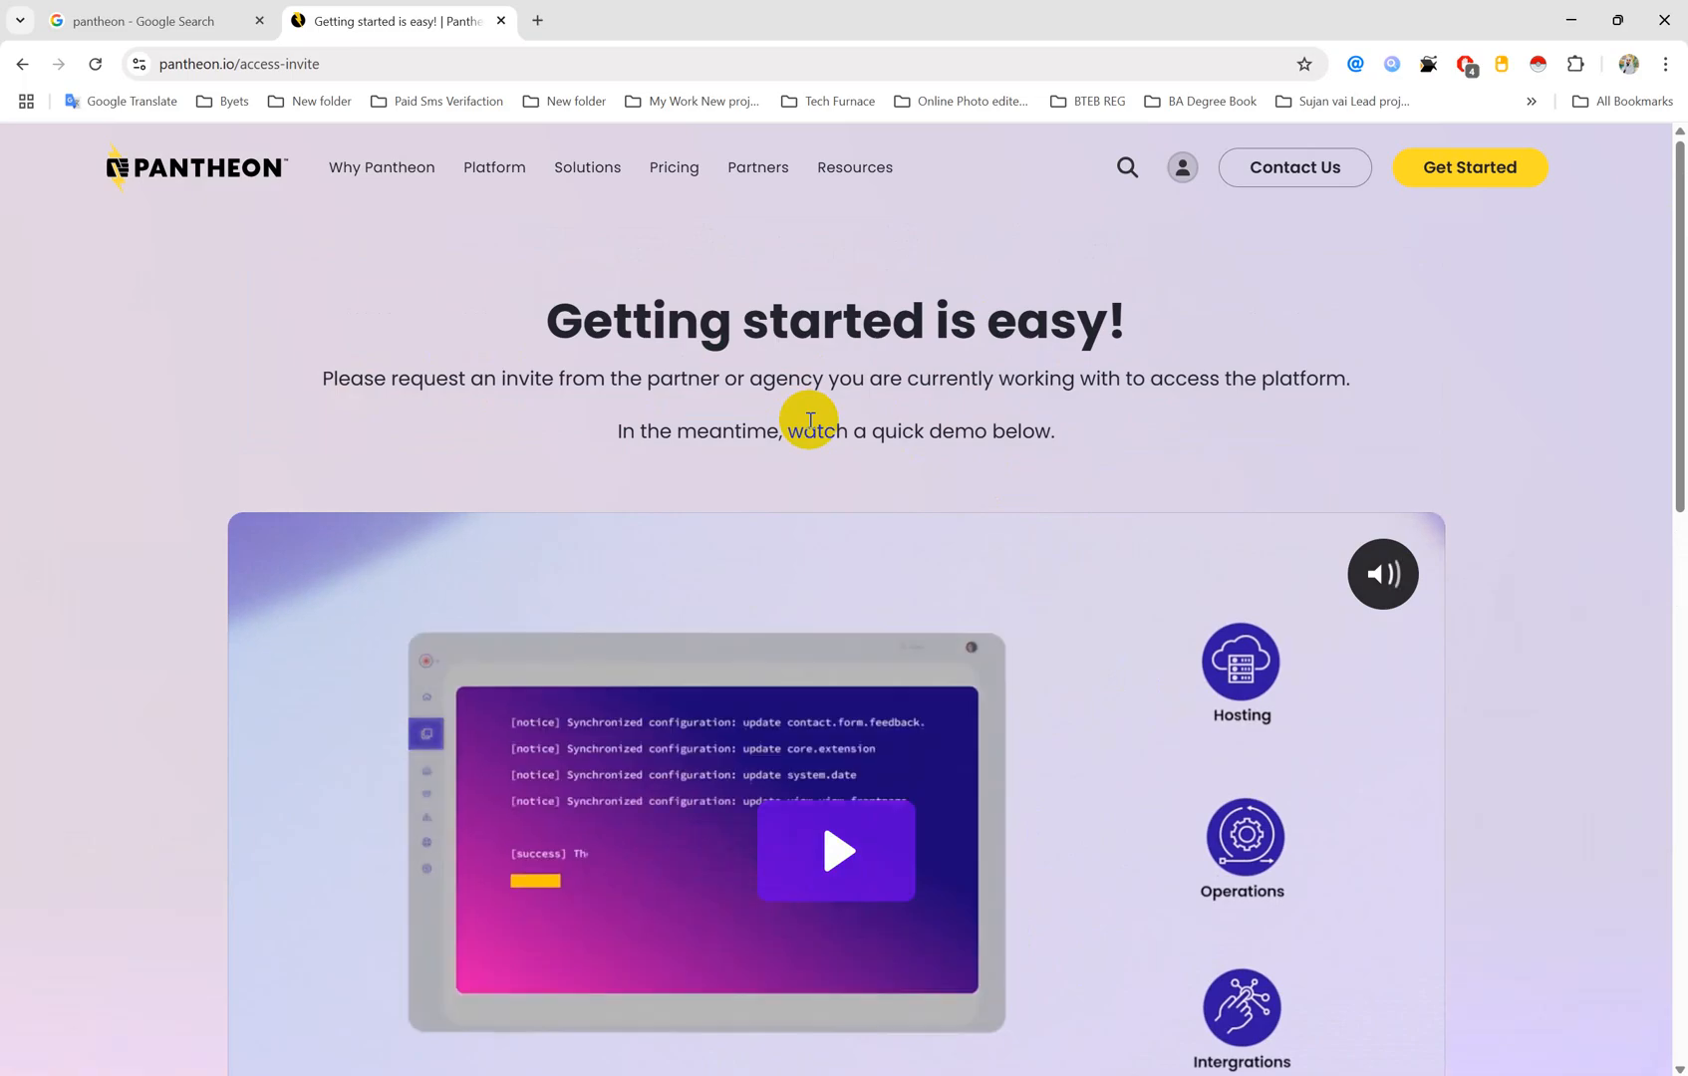
{"action": "left_click", "coordinate": [1198, 171]}
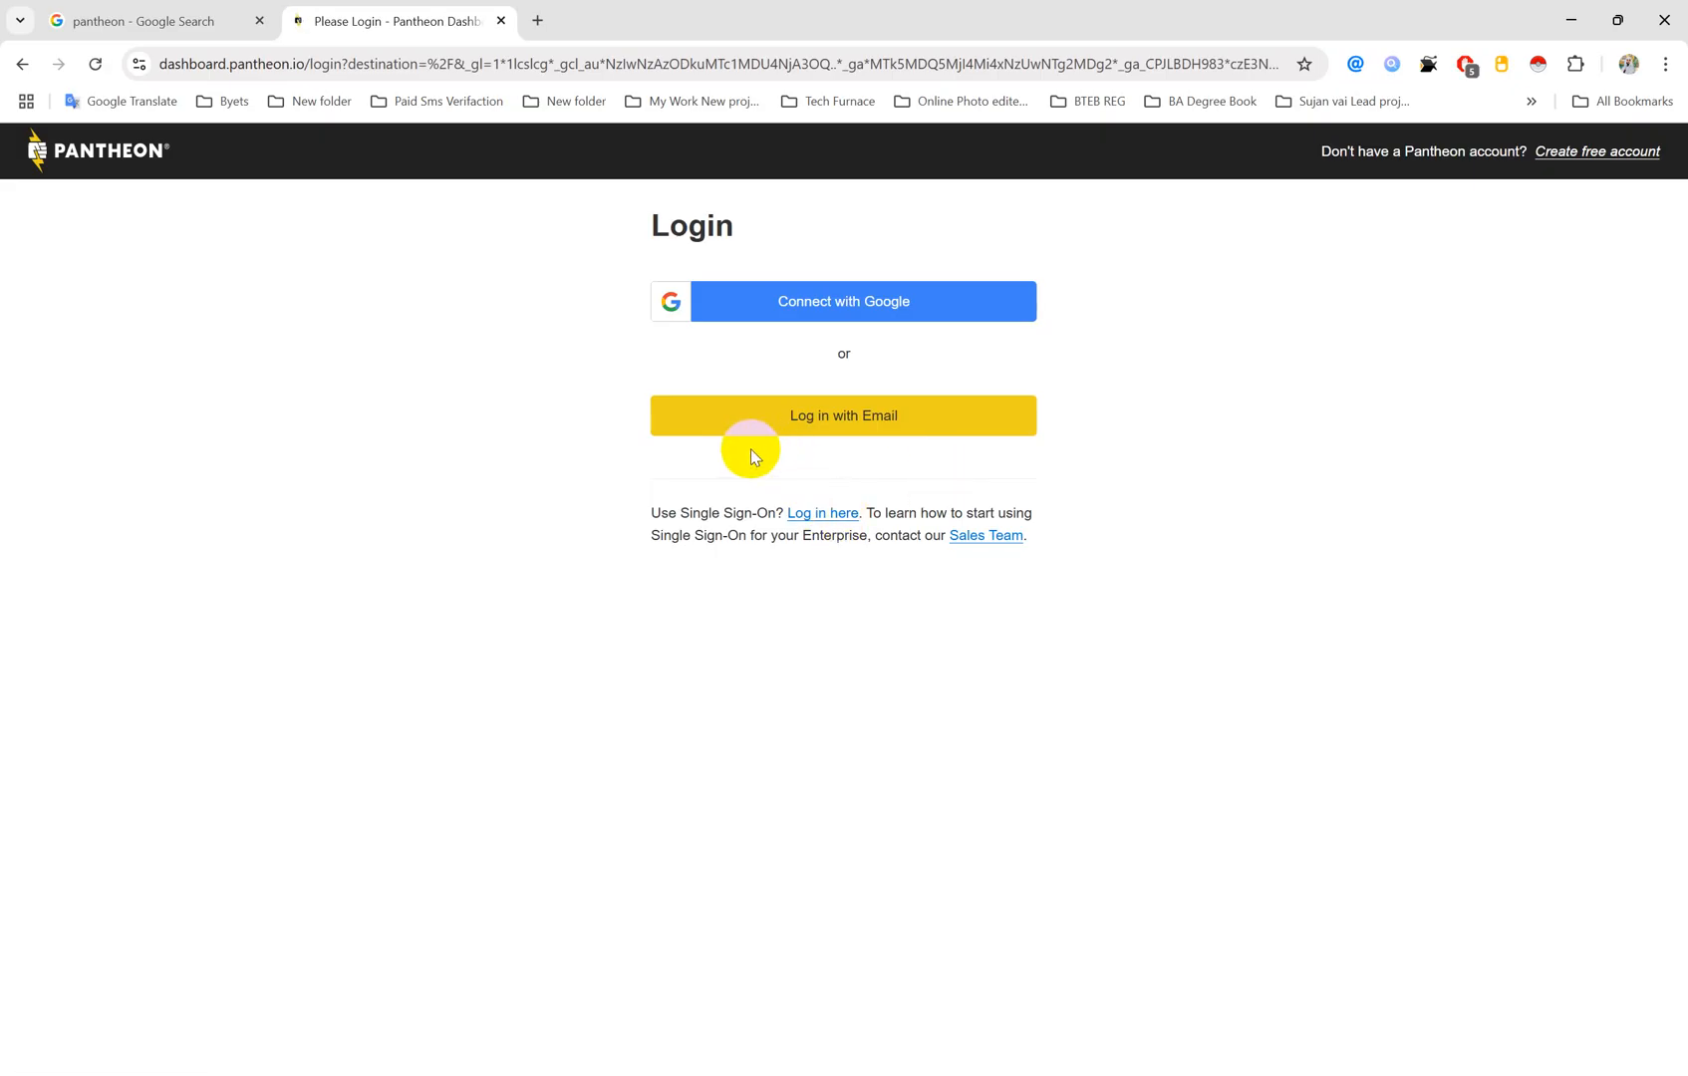
{"action": "left_click", "coordinate": [824, 315]}
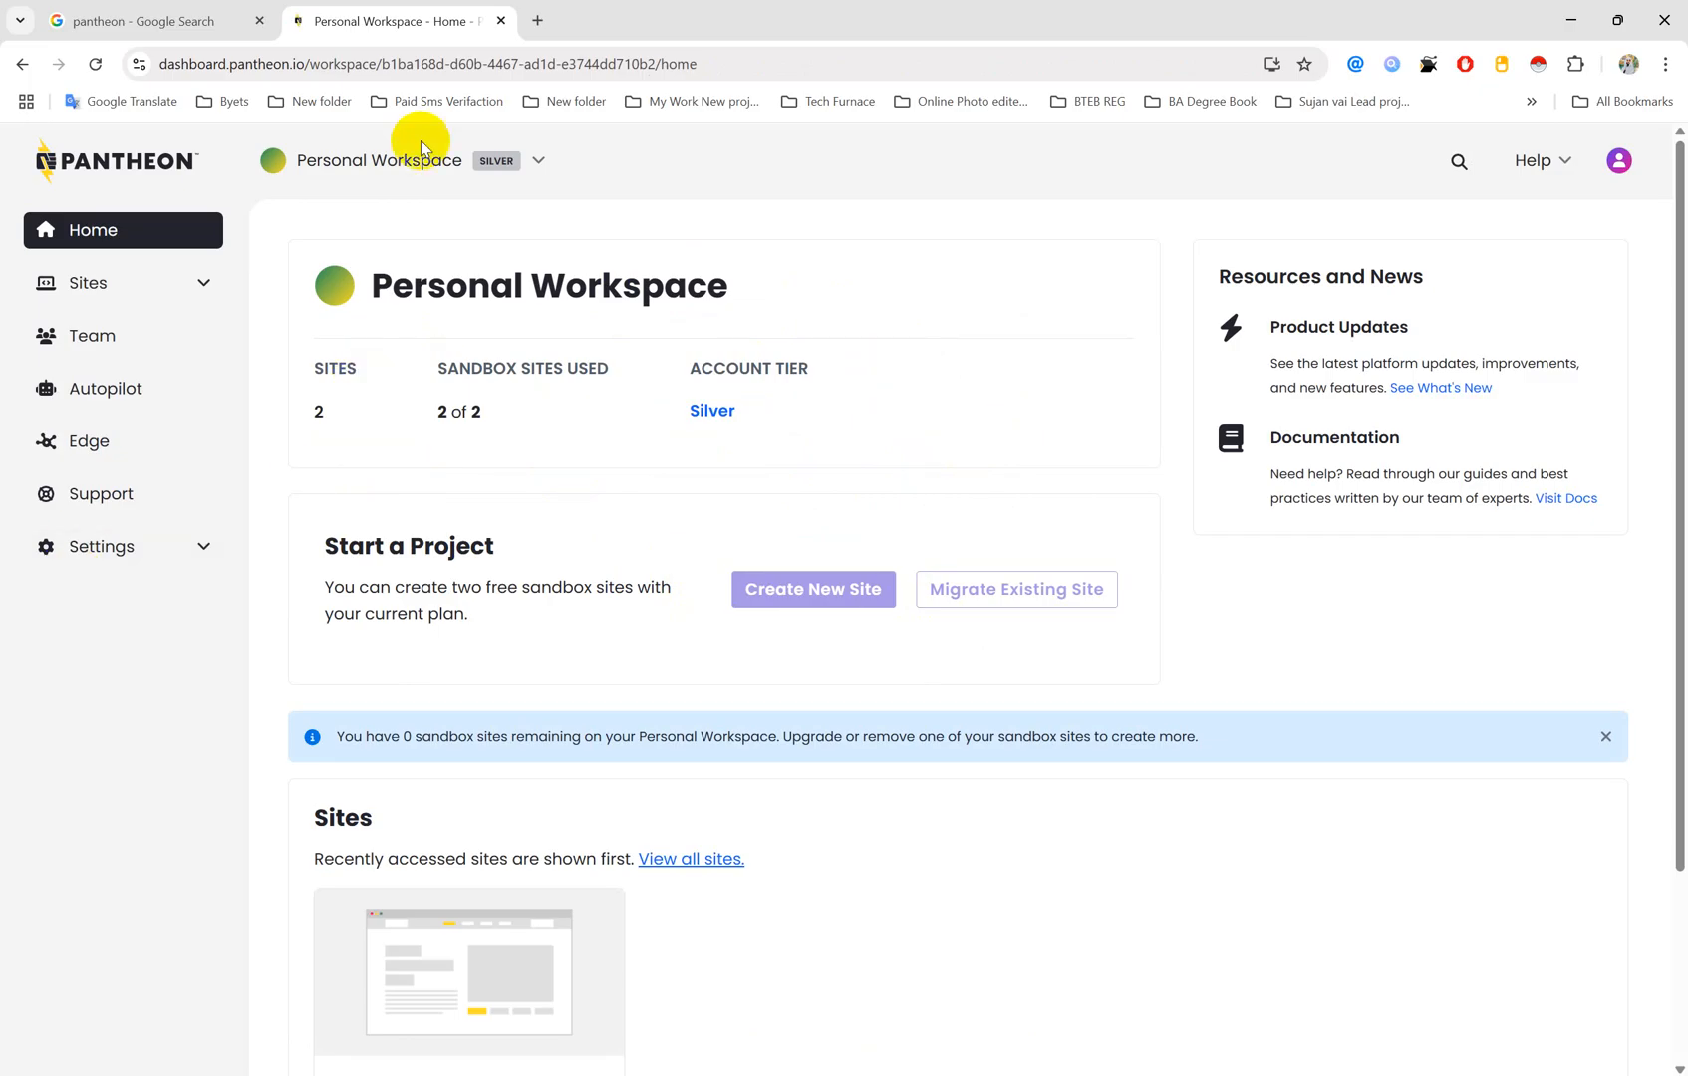
{"action": "left_click", "coordinate": [199, 22]}
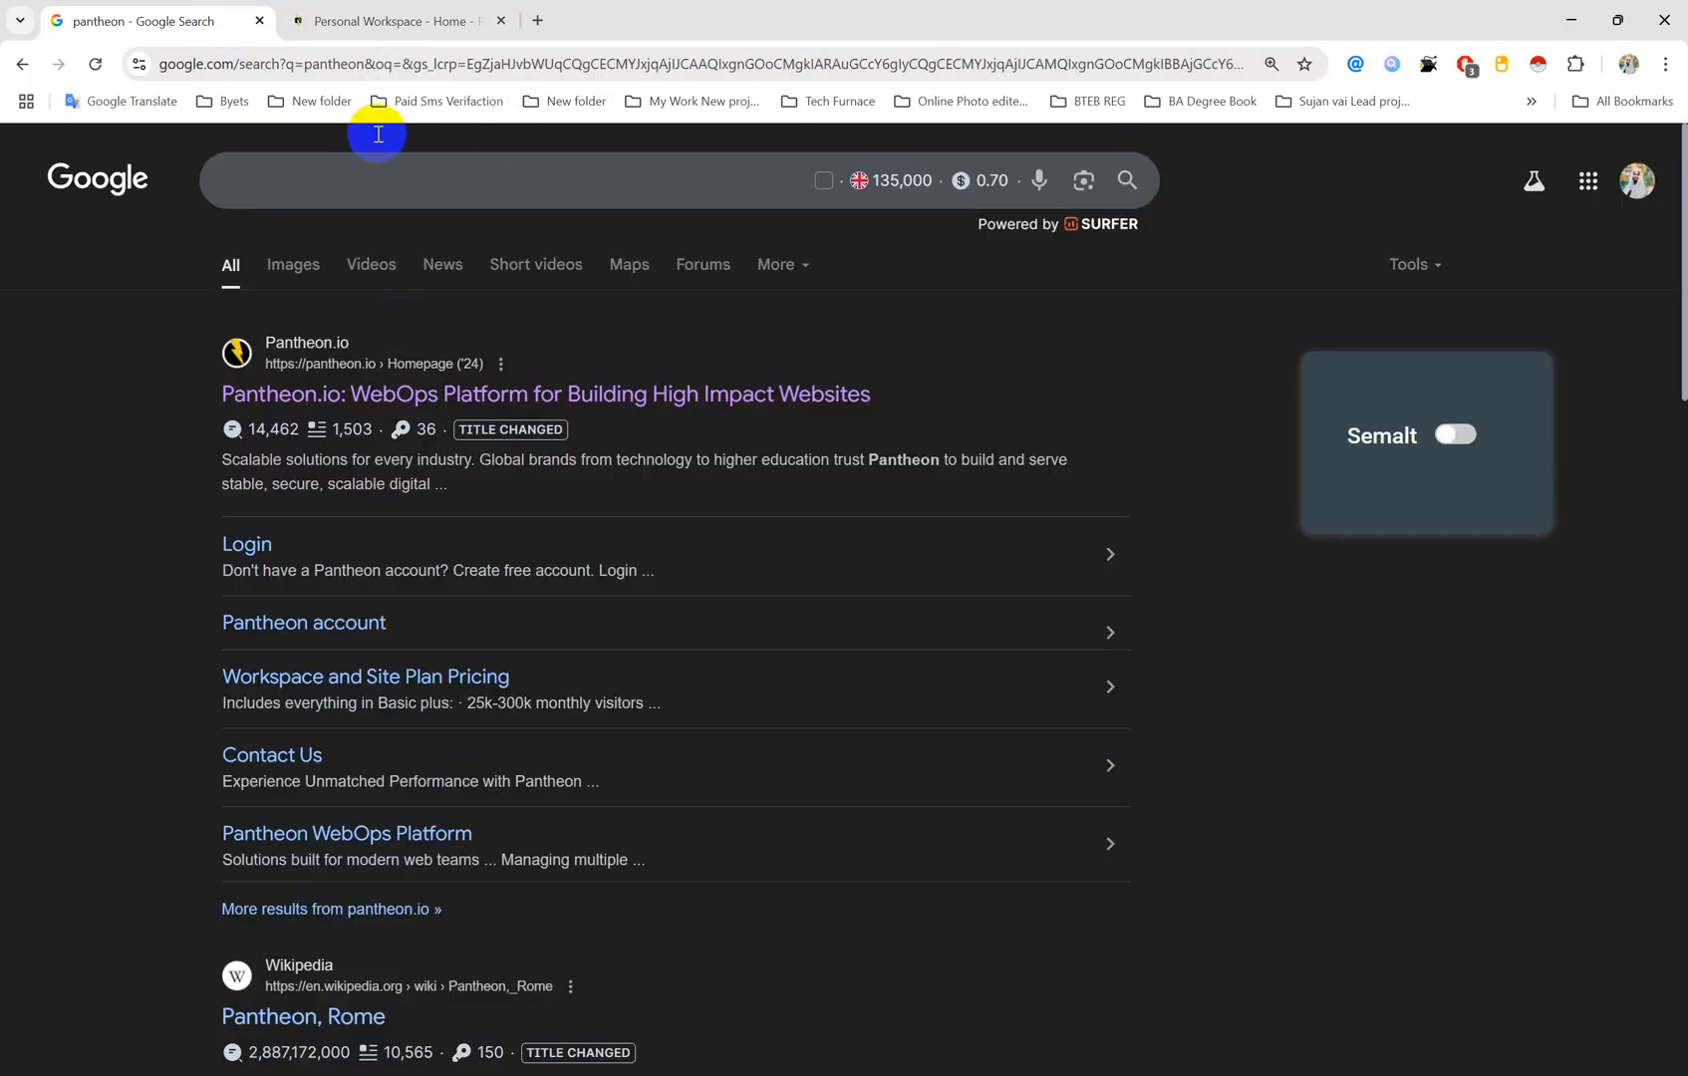
{"action": "right_click", "coordinate": [336, 392]}
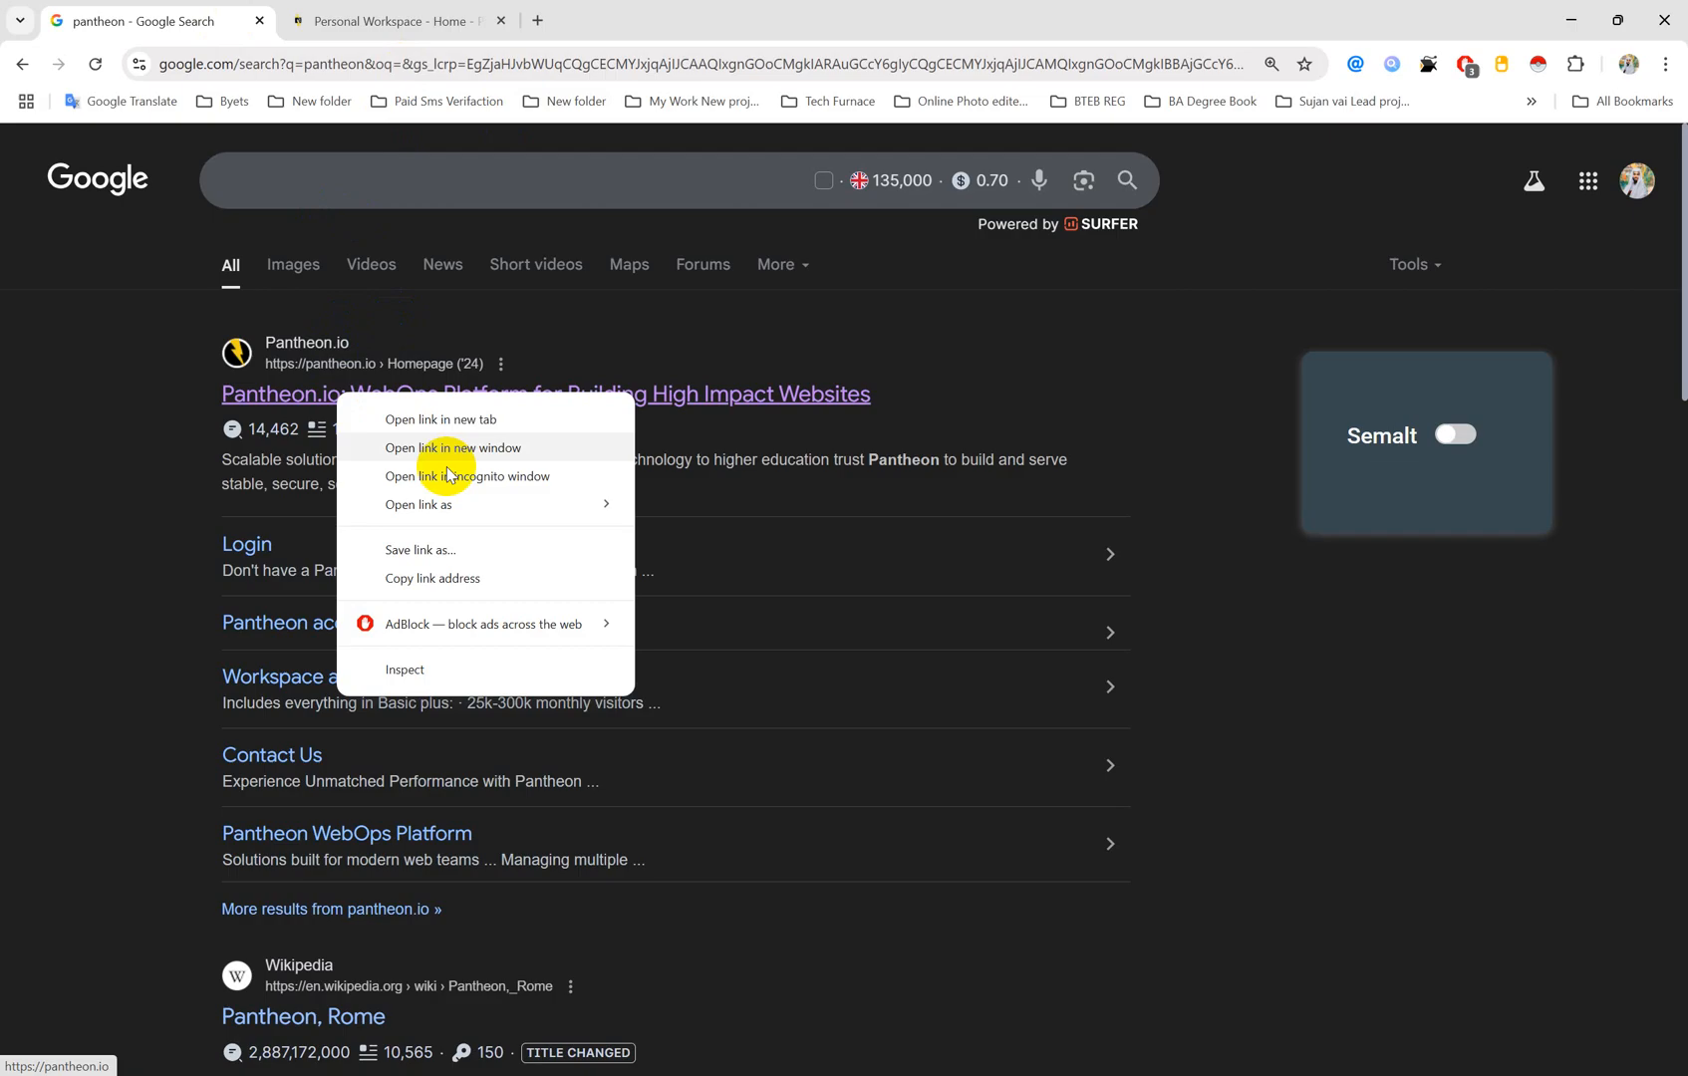
{"action": "left_click", "coordinate": [468, 577]}
{"action": "left_click", "coordinate": [1631, 63]}
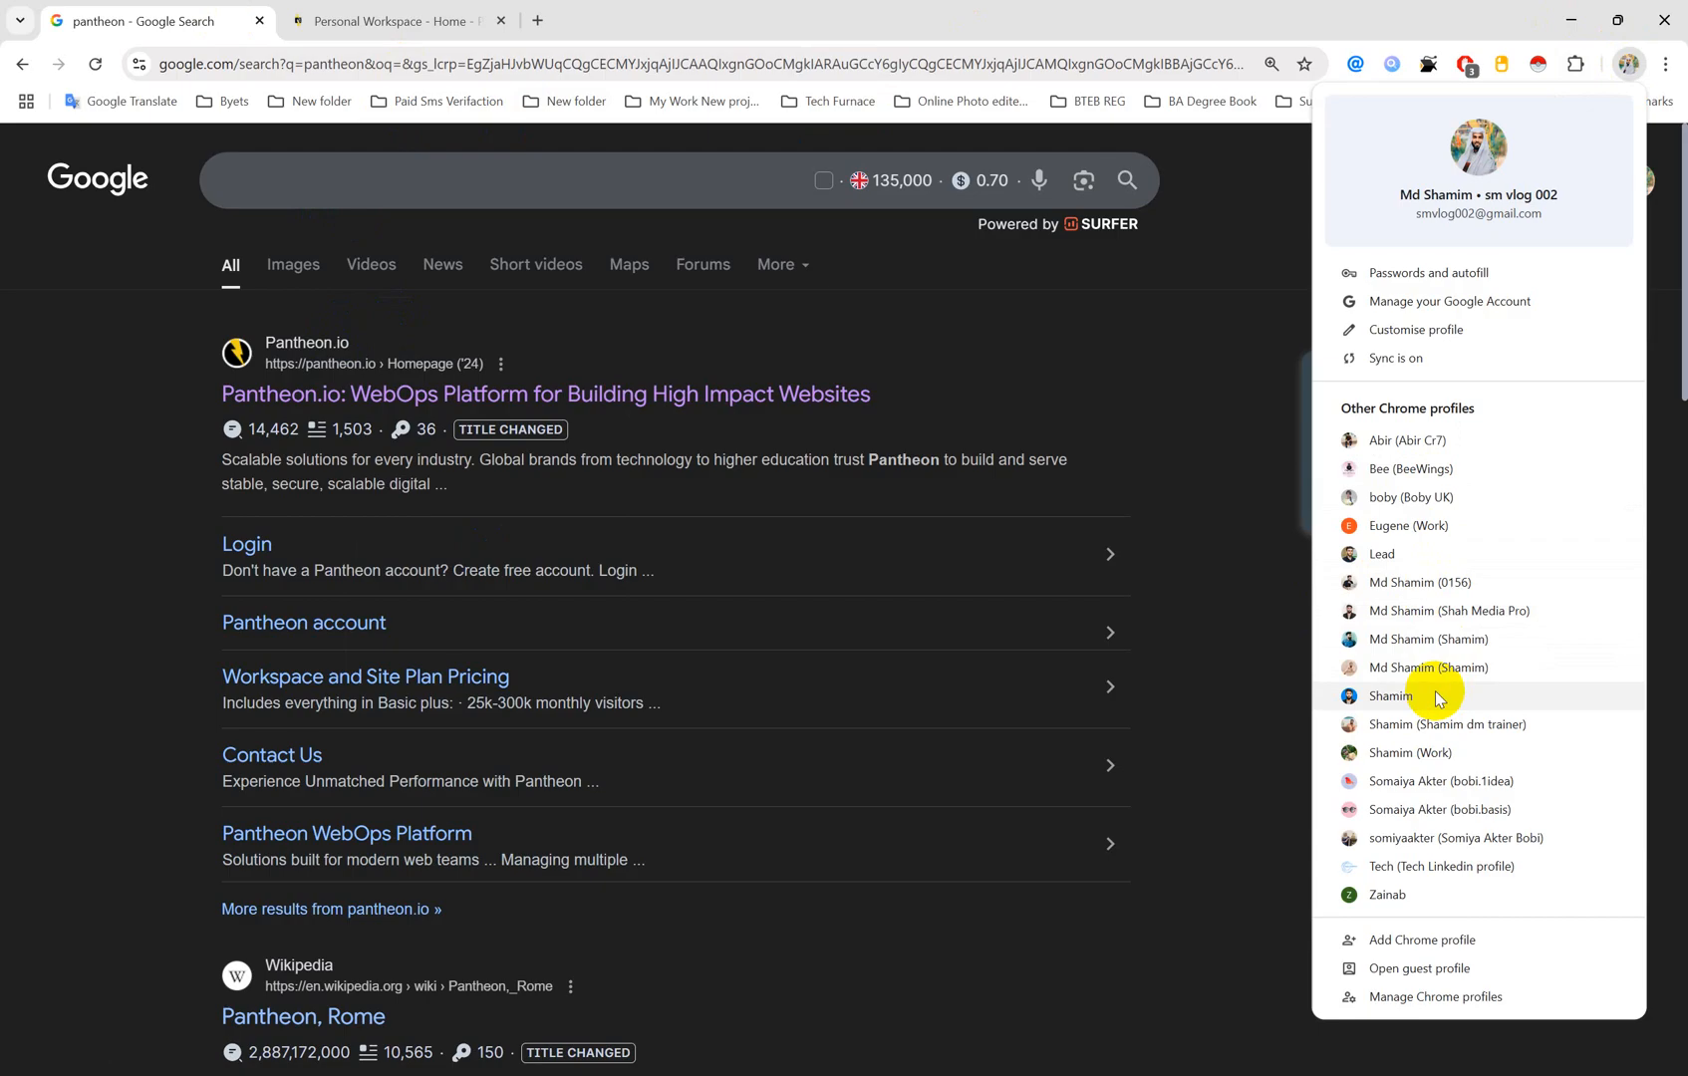
Step: In another Chrome profile, load the pasted pantheon.io URL, dismiss notices, and start Google sign-in
{"action": "left_click", "coordinate": [1462, 639]}
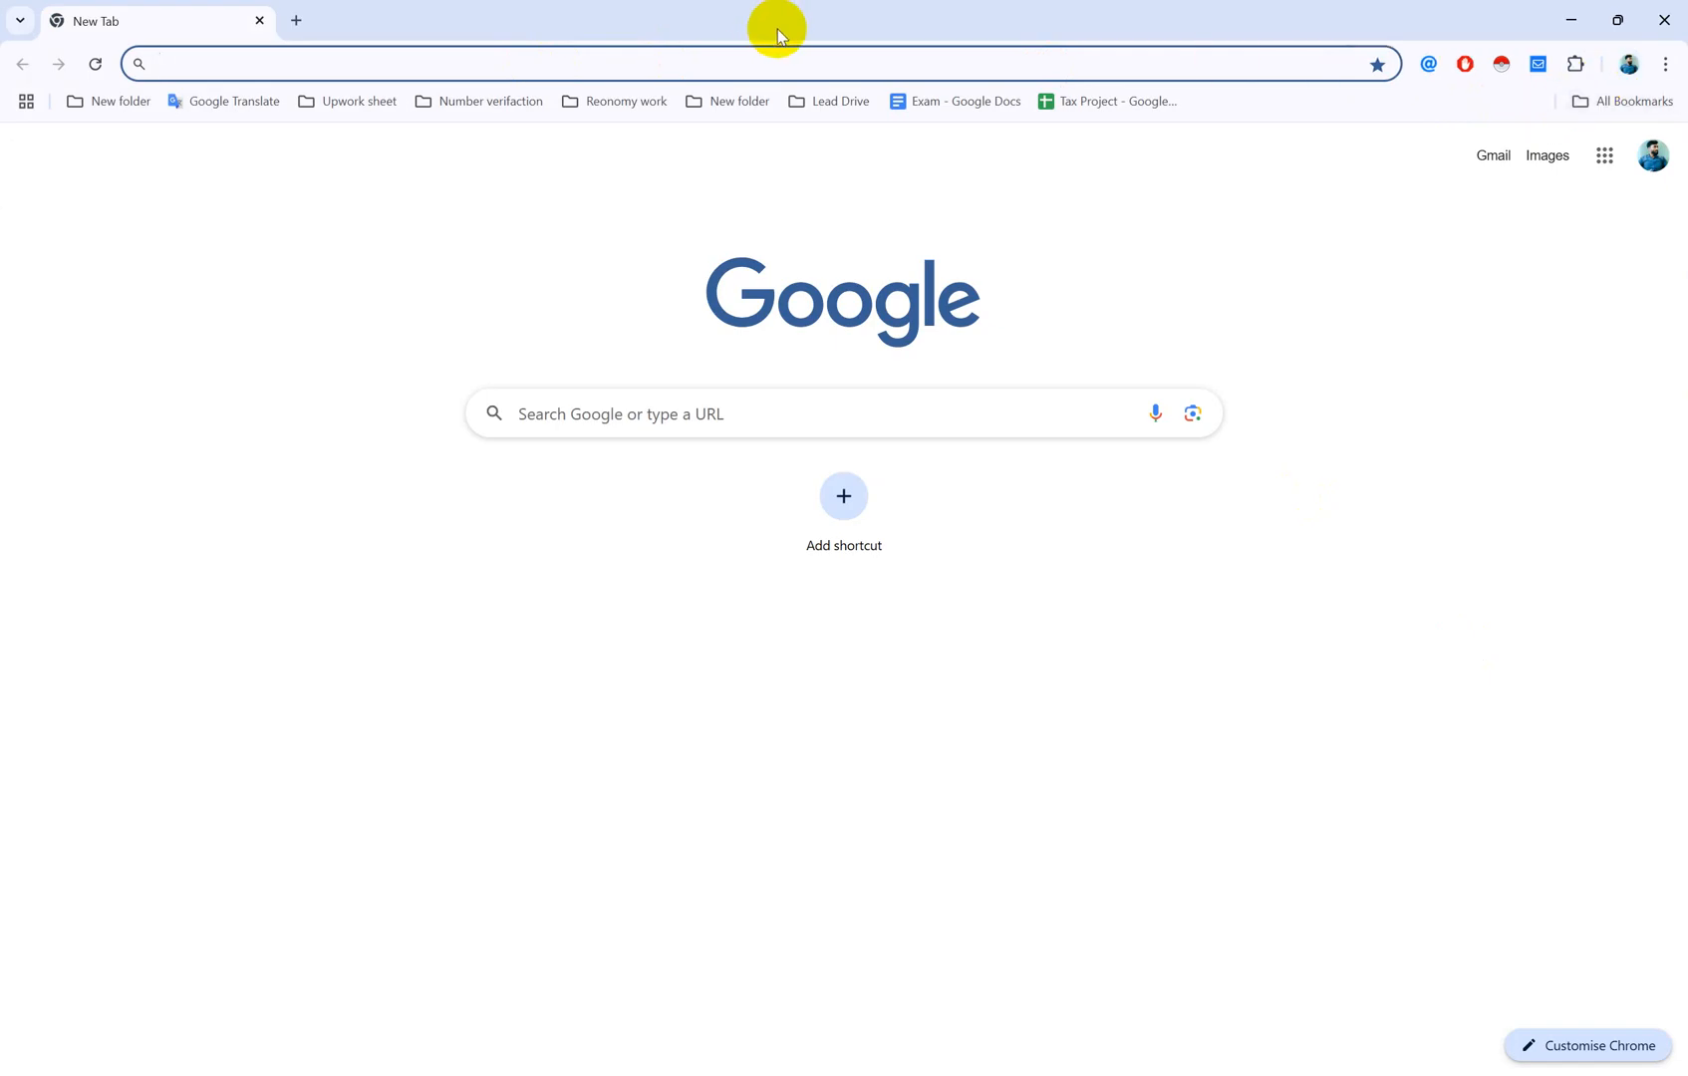
{"action": "key", "text": "ctrl+v"}
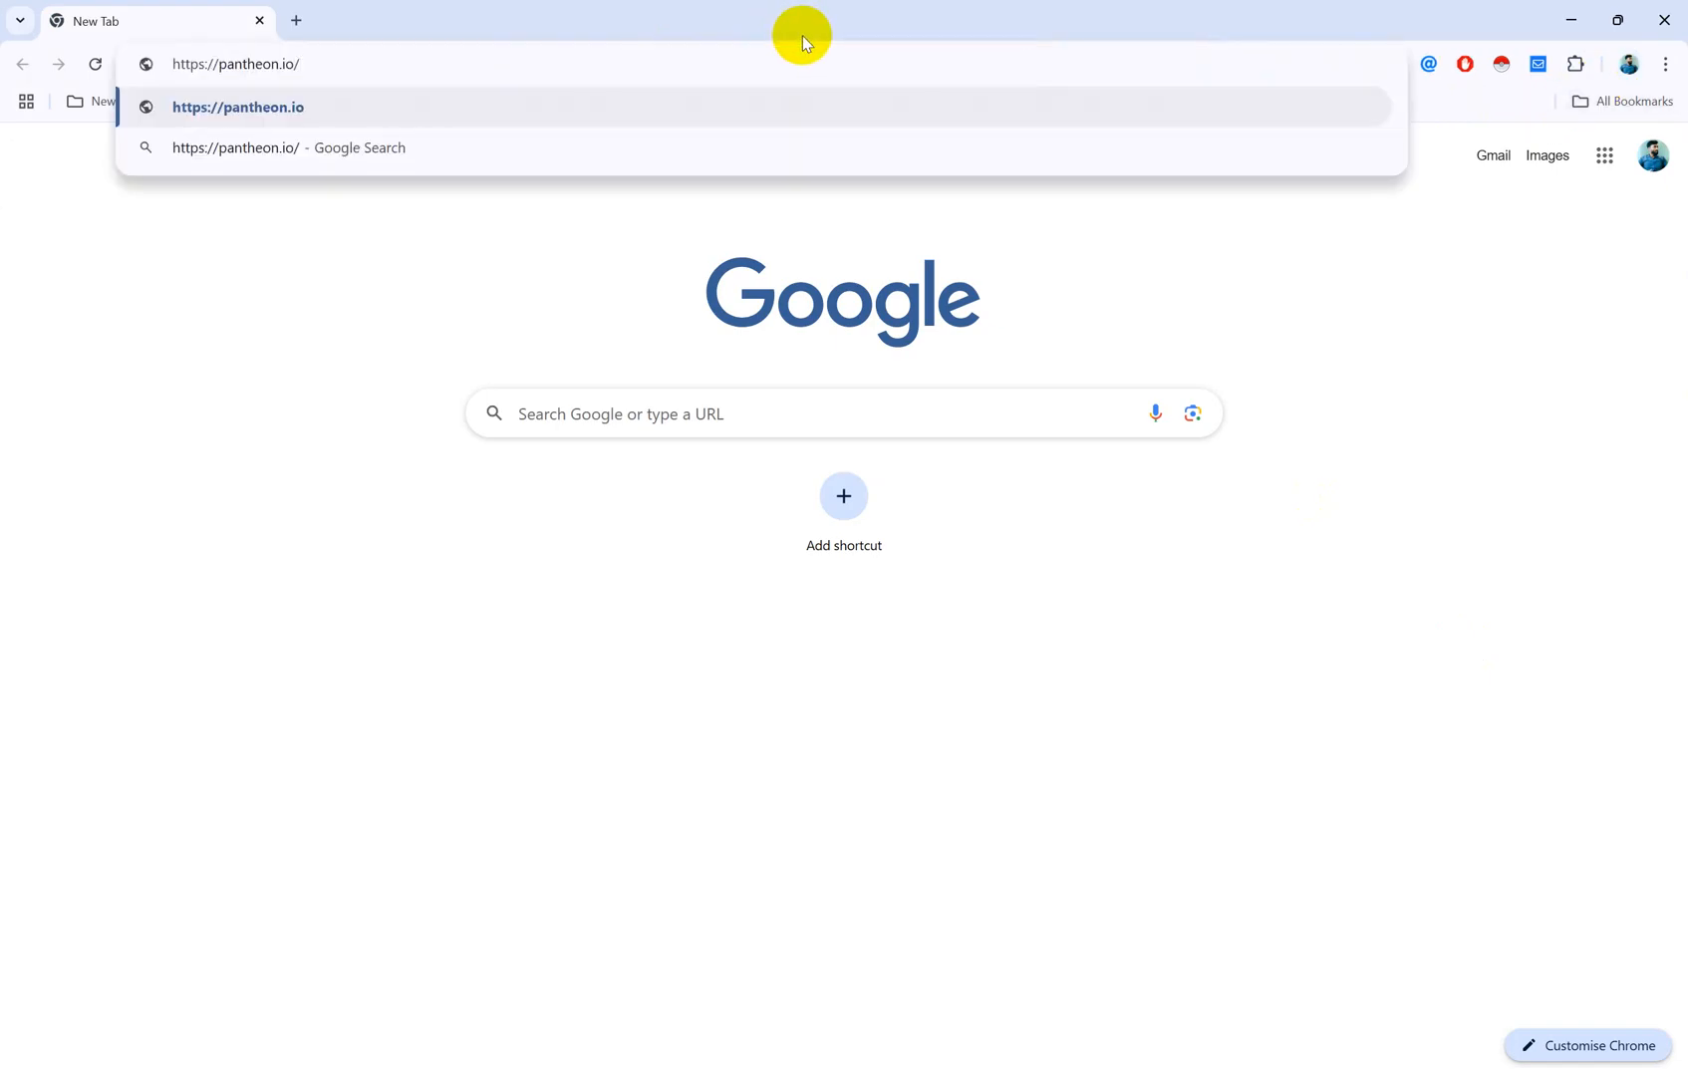
{"action": "key", "text": "Return"}
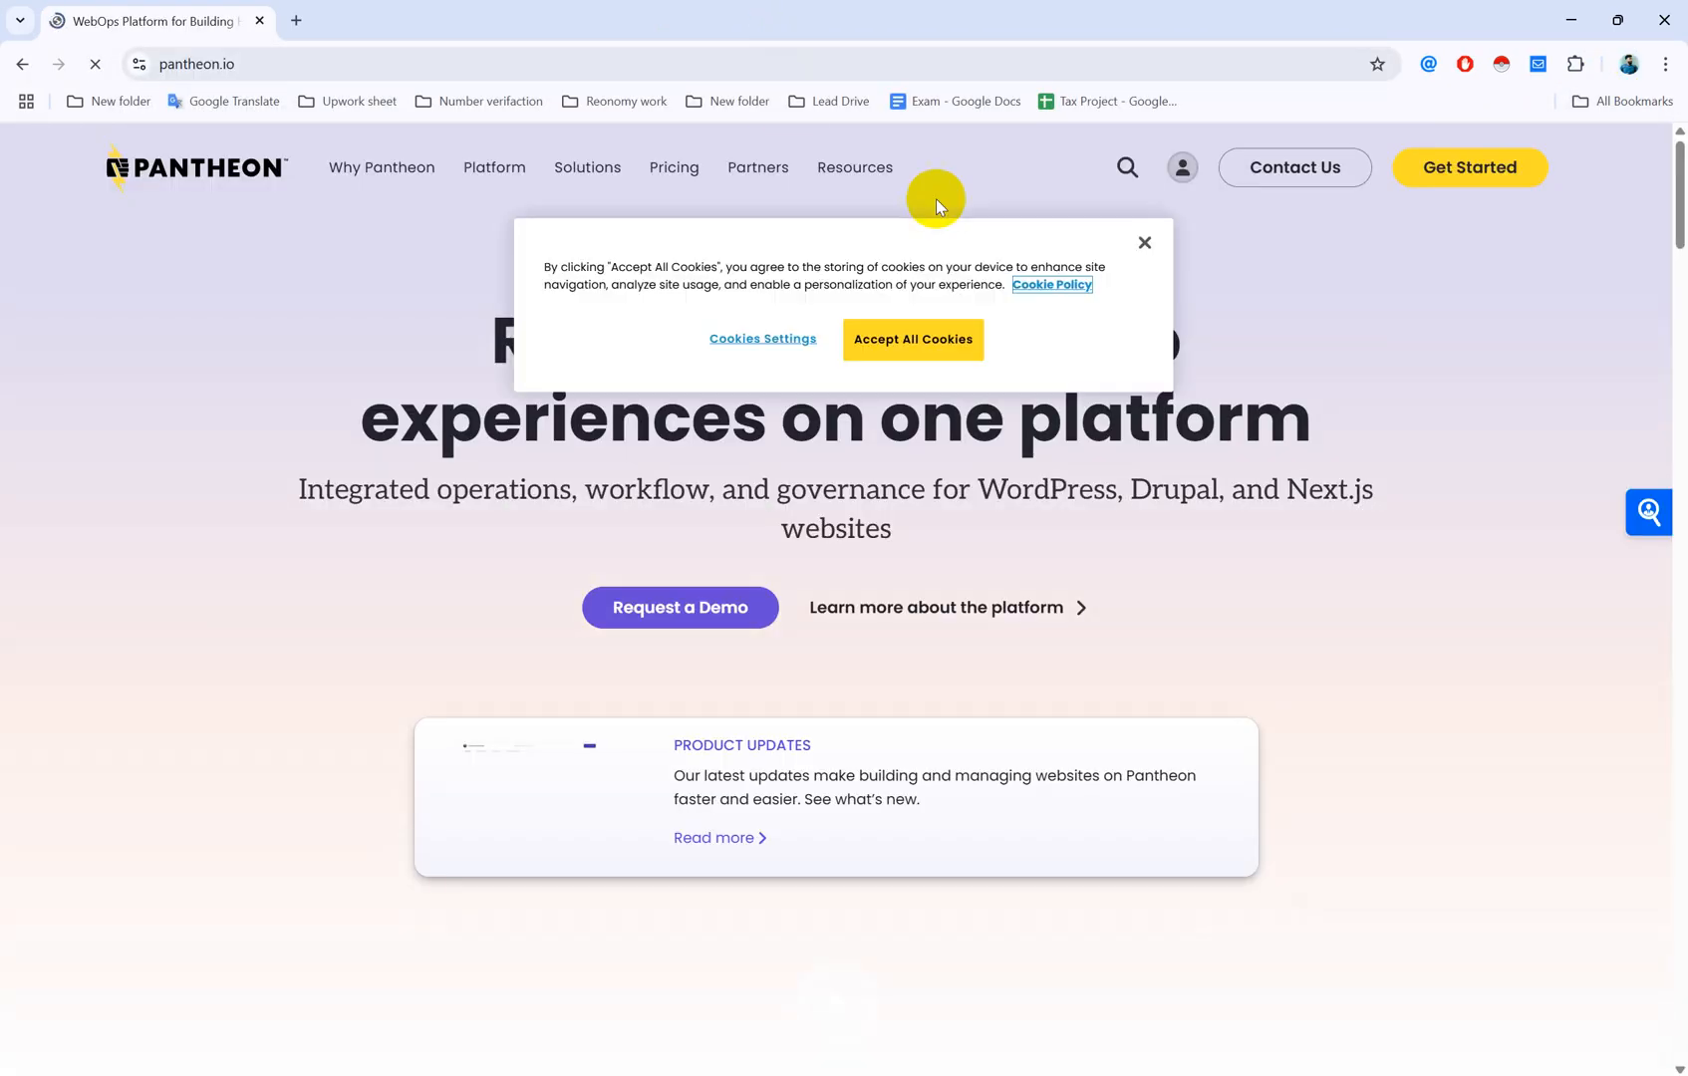
{"action": "left_click", "coordinate": [1143, 245]}
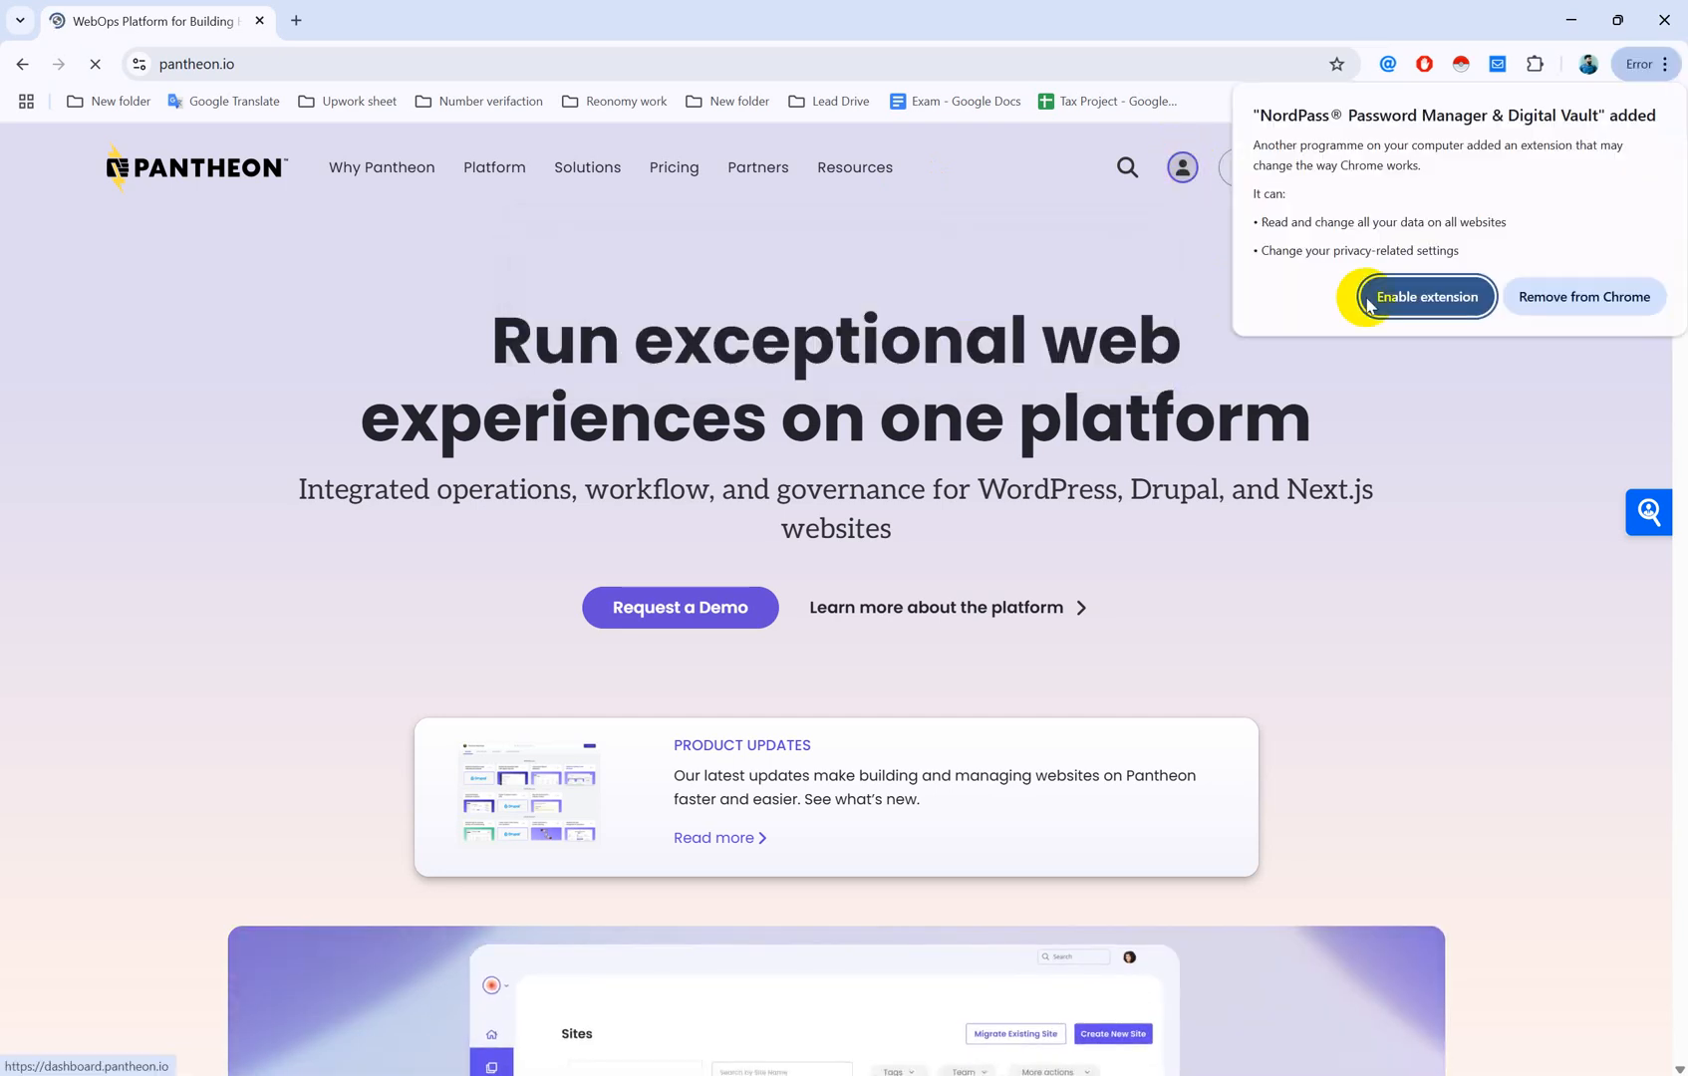
{"action": "left_click", "coordinate": [1587, 297]}
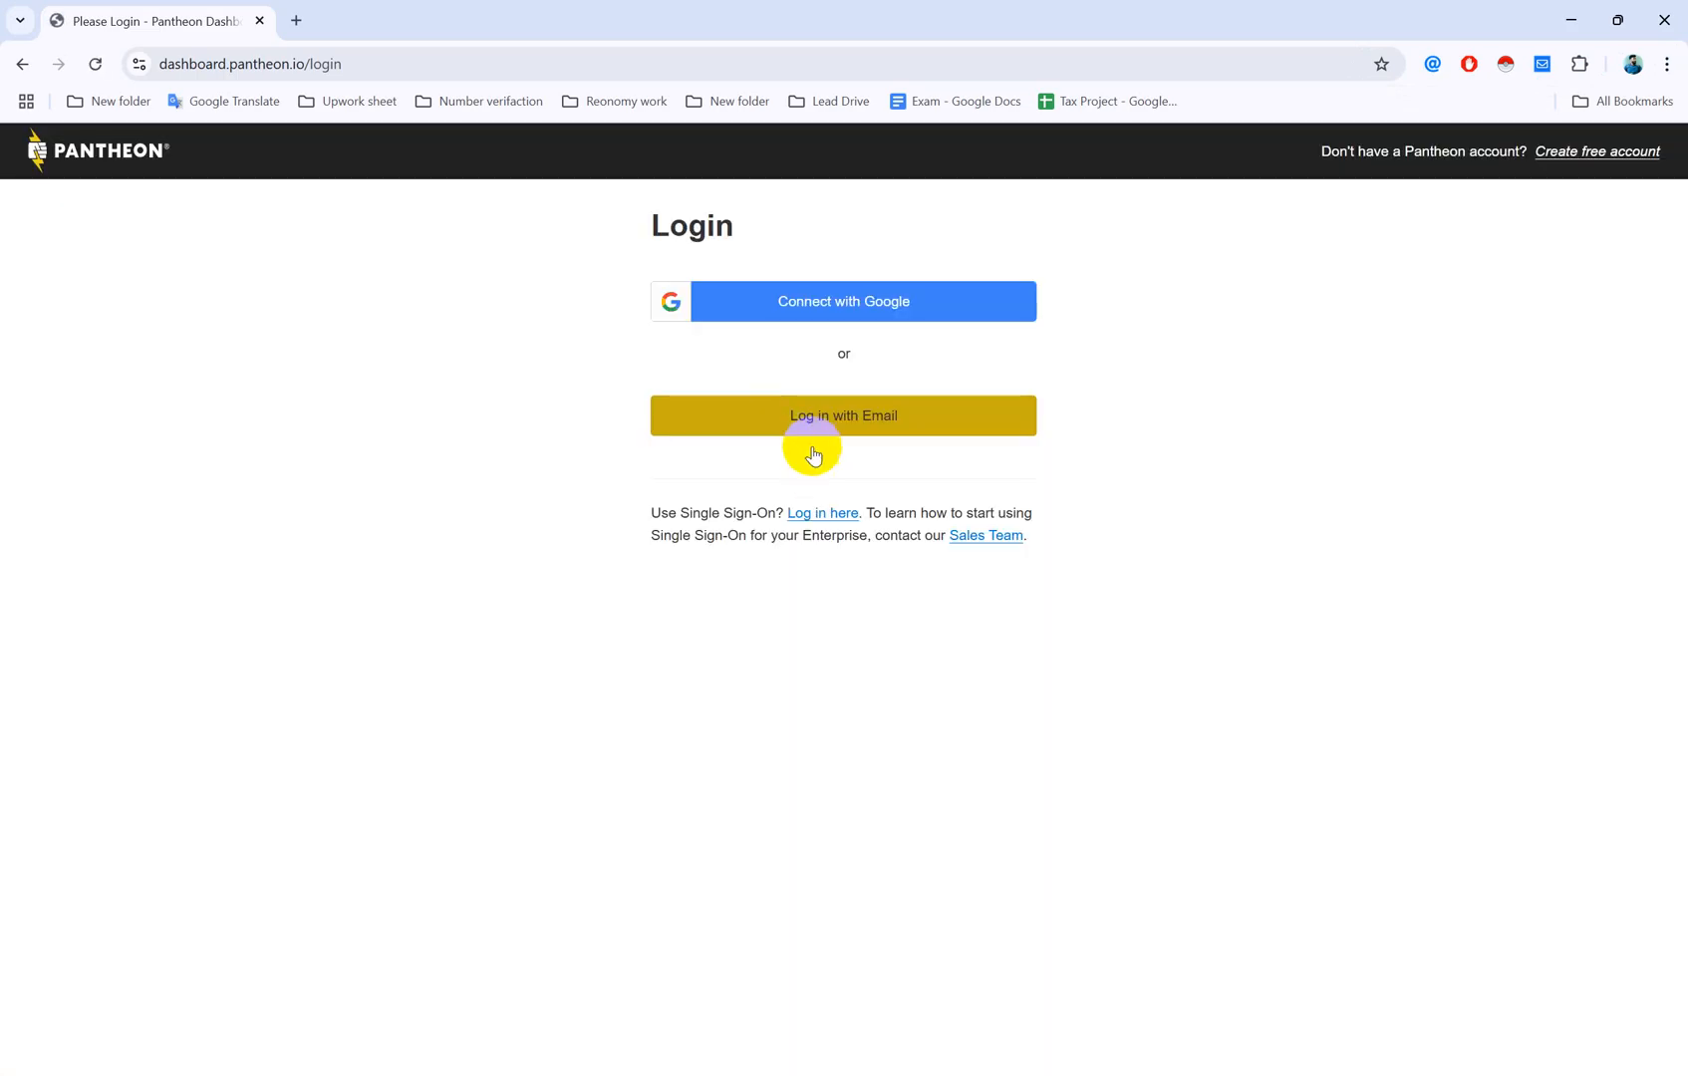
{"action": "left_click", "coordinate": [837, 306]}
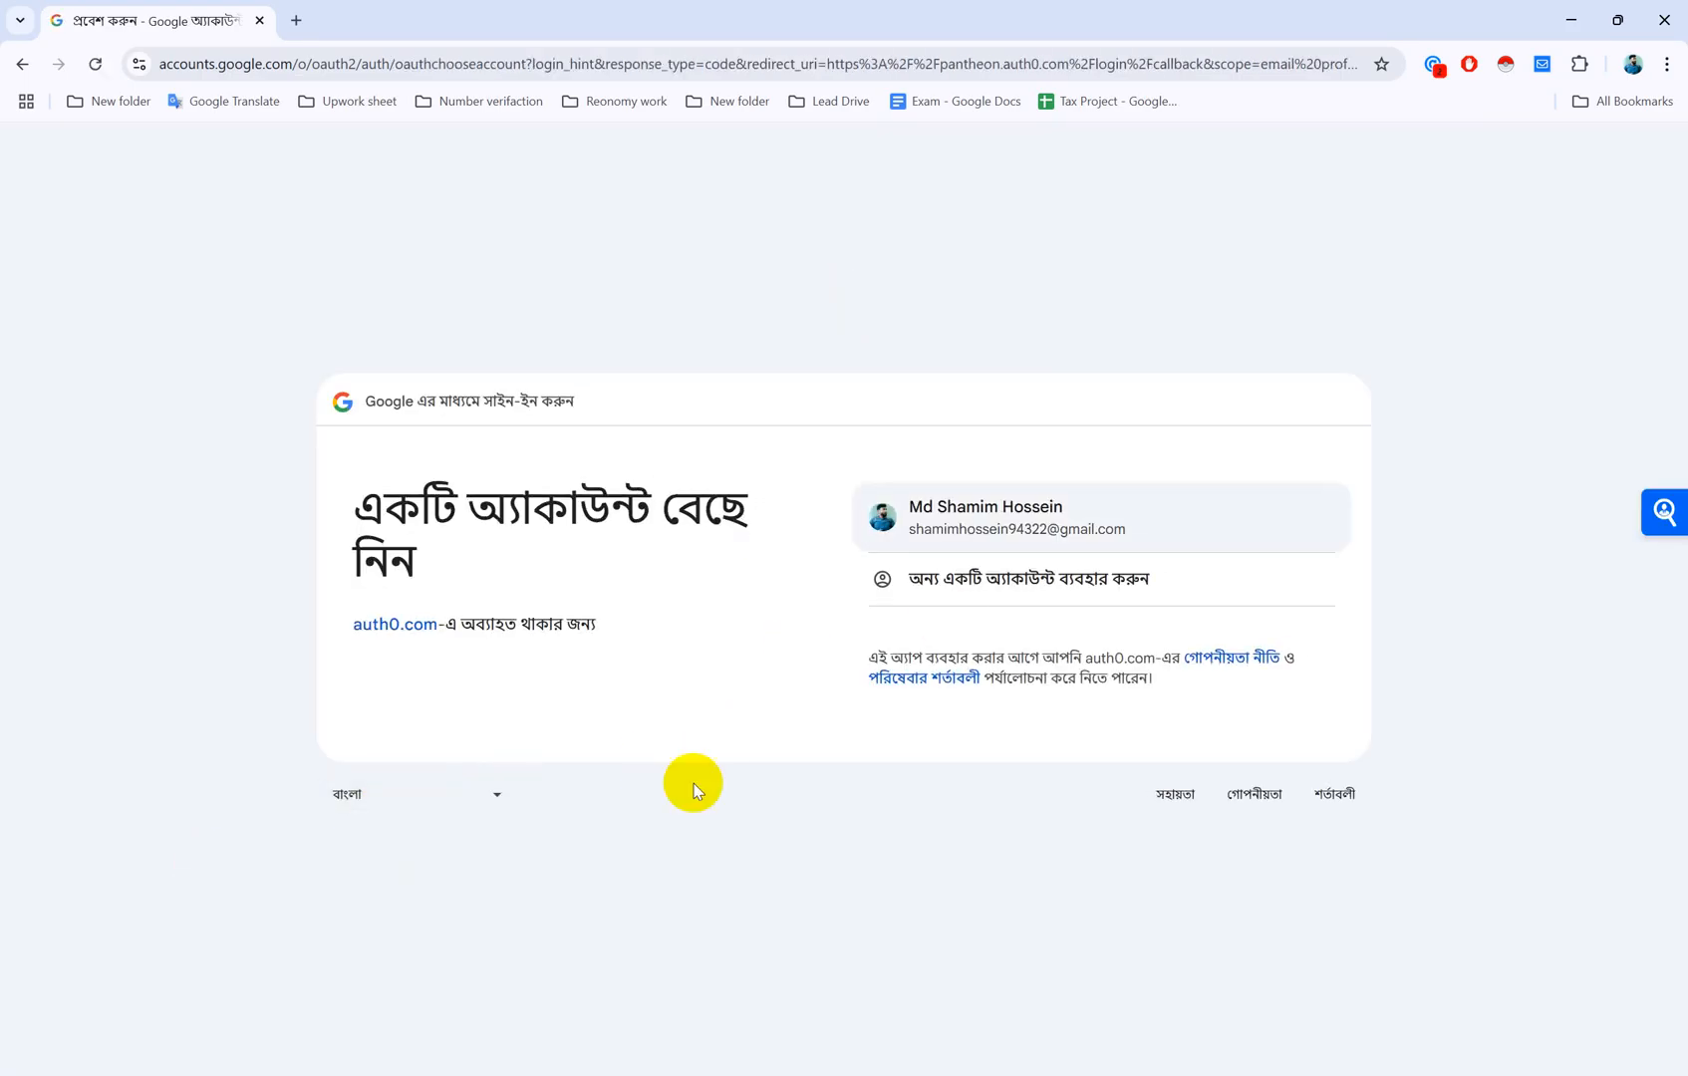
Step: Switch the Google sign-in page language to English (United States)
{"action": "left_click", "coordinate": [498, 795]}
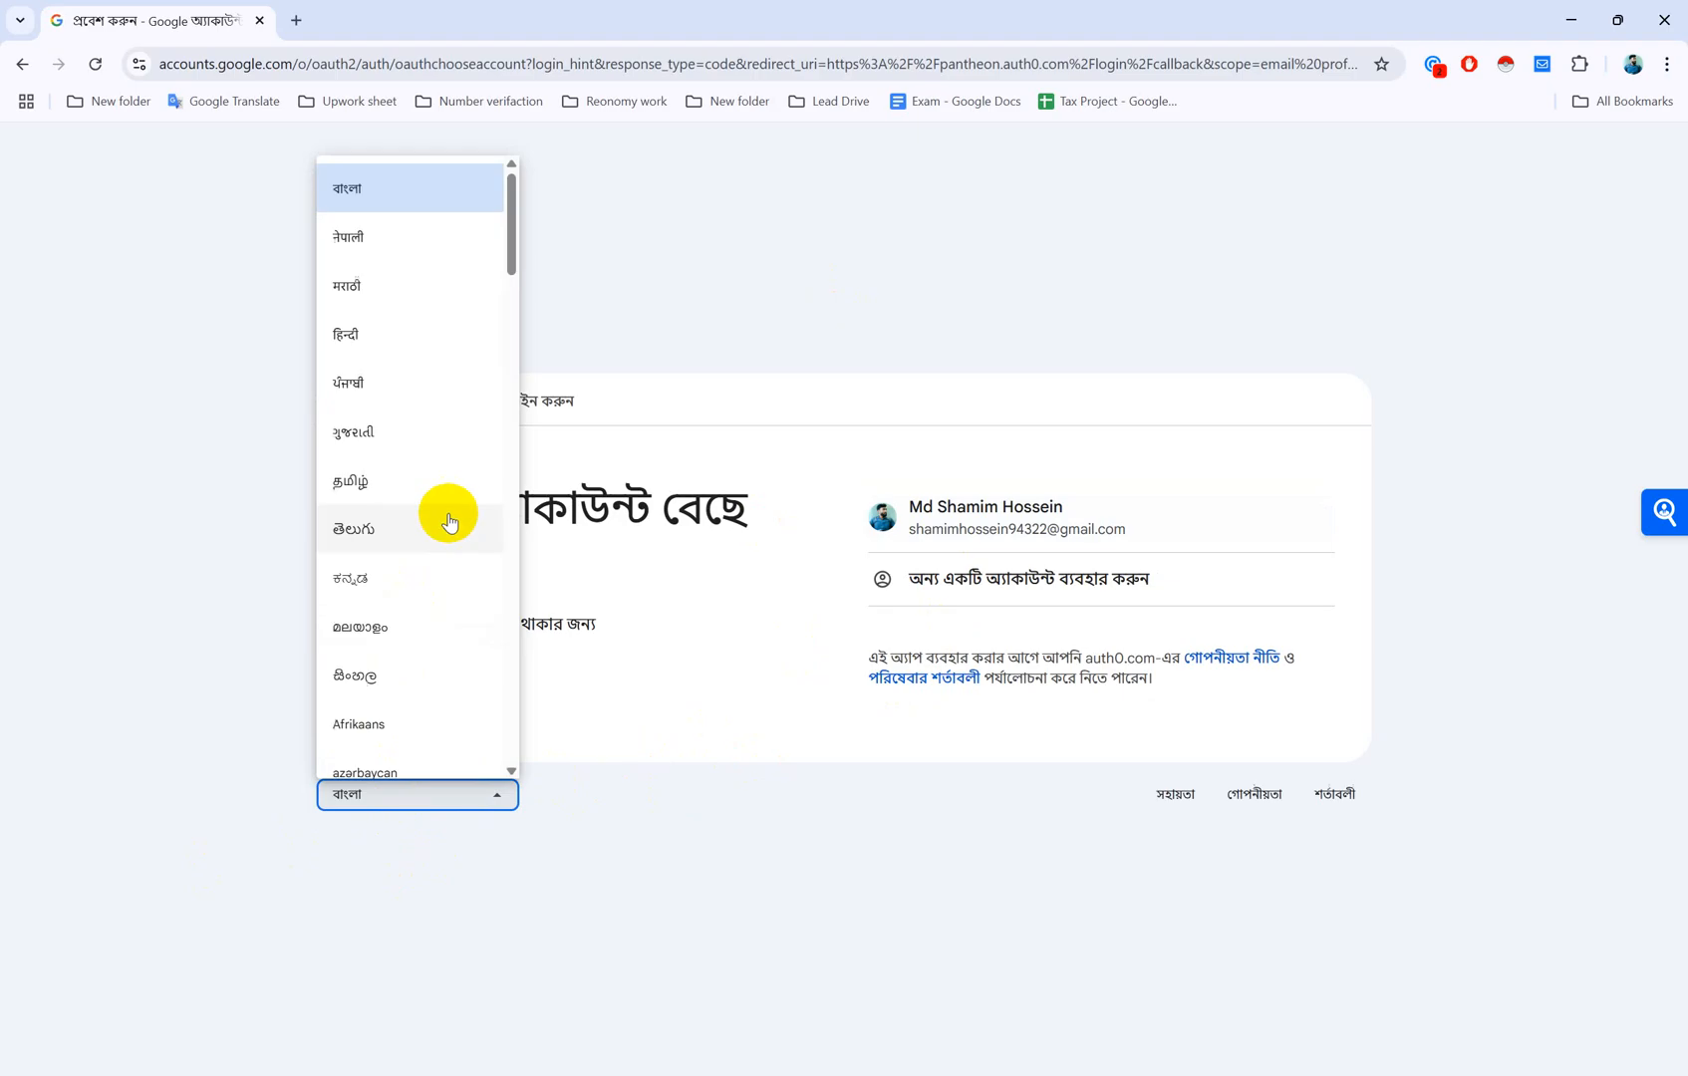
{"action": "scroll", "coordinate": [415, 588], "scroll_direction": "down", "scroll_amount": 3}
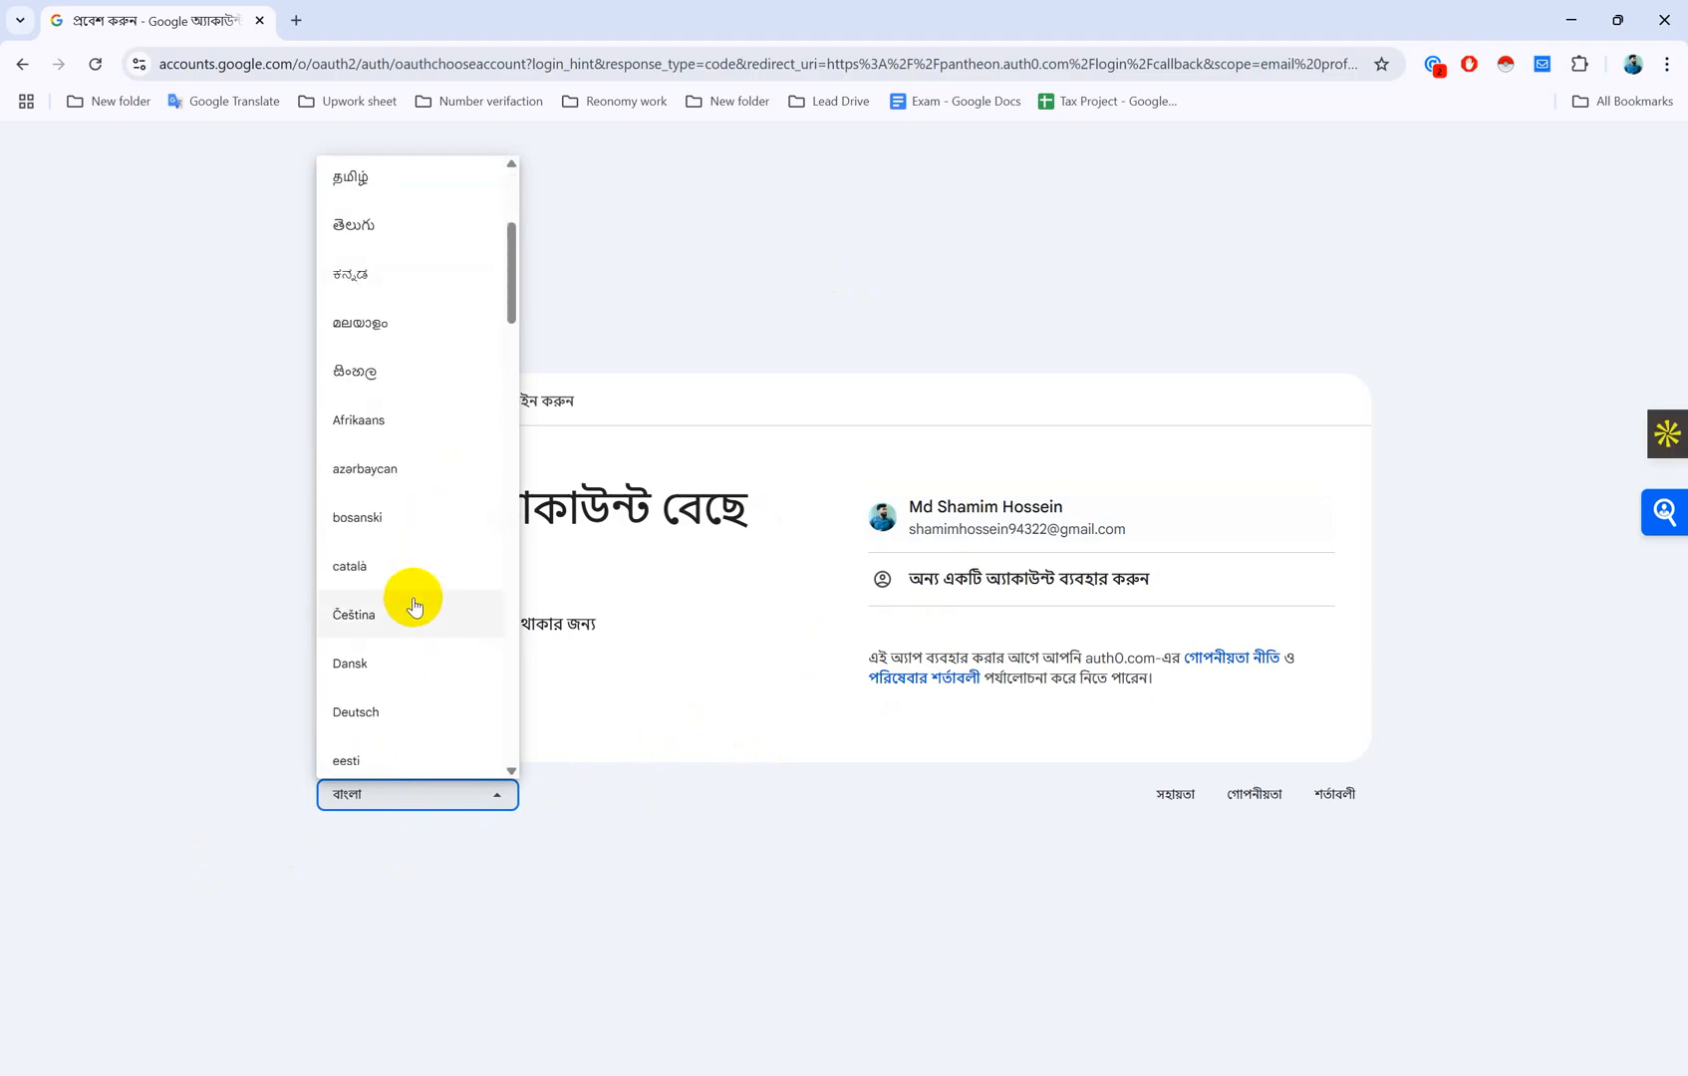
{"action": "scroll", "coordinate": [415, 598], "scroll_direction": "down", "scroll_amount": 3}
{"action": "left_click", "coordinate": [456, 556]}
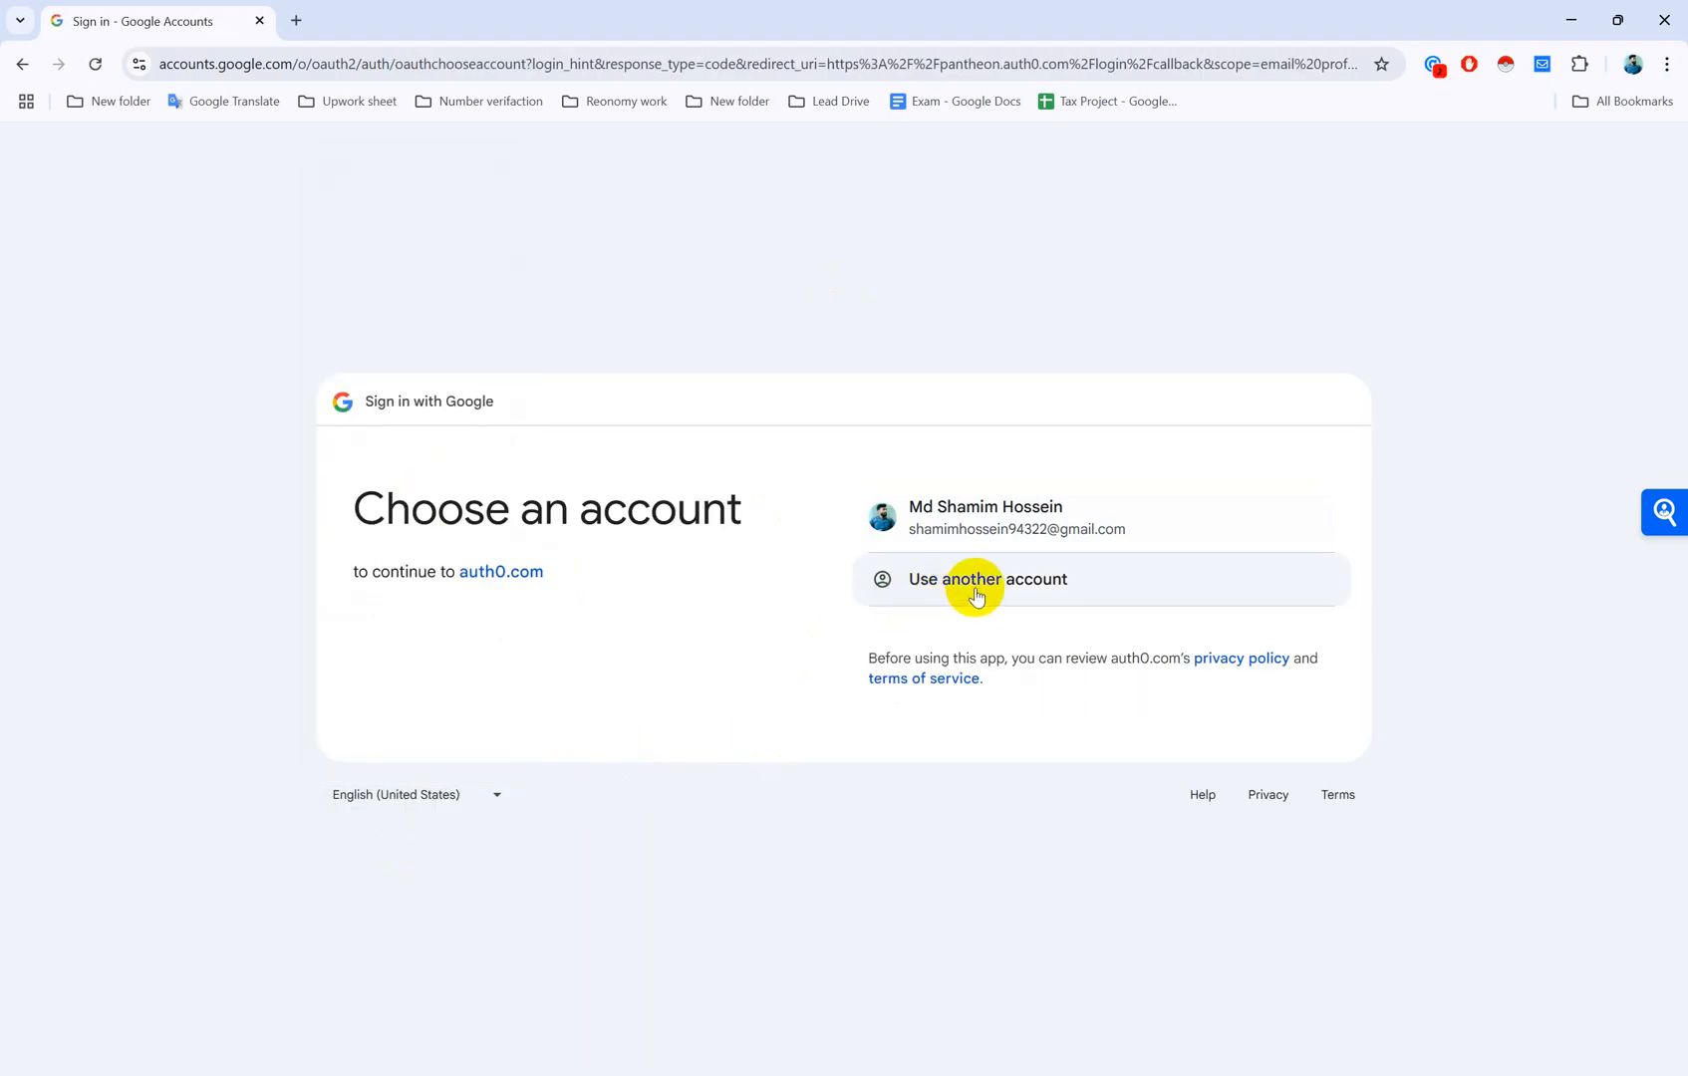
Step: Sign in with a different Google account's email and continue to Pantheon
{"action": "left_click", "coordinate": [1045, 588]}
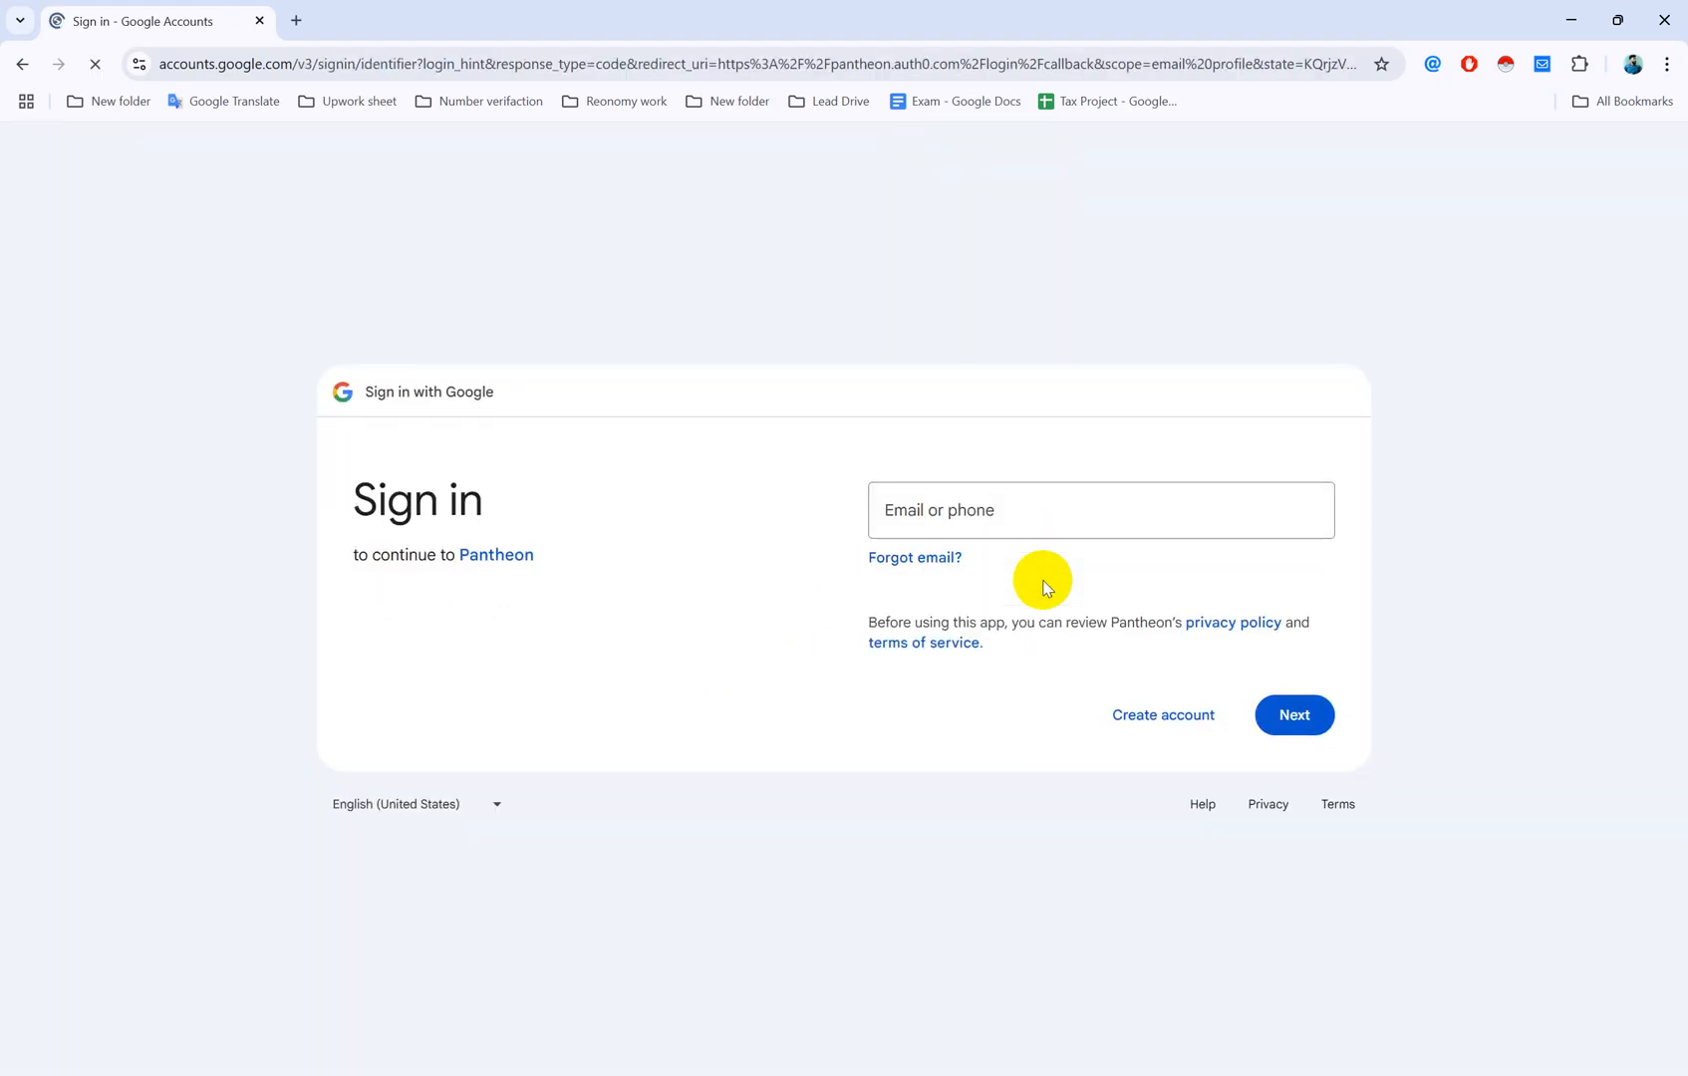
{"action": "left_click", "coordinate": [966, 503]}
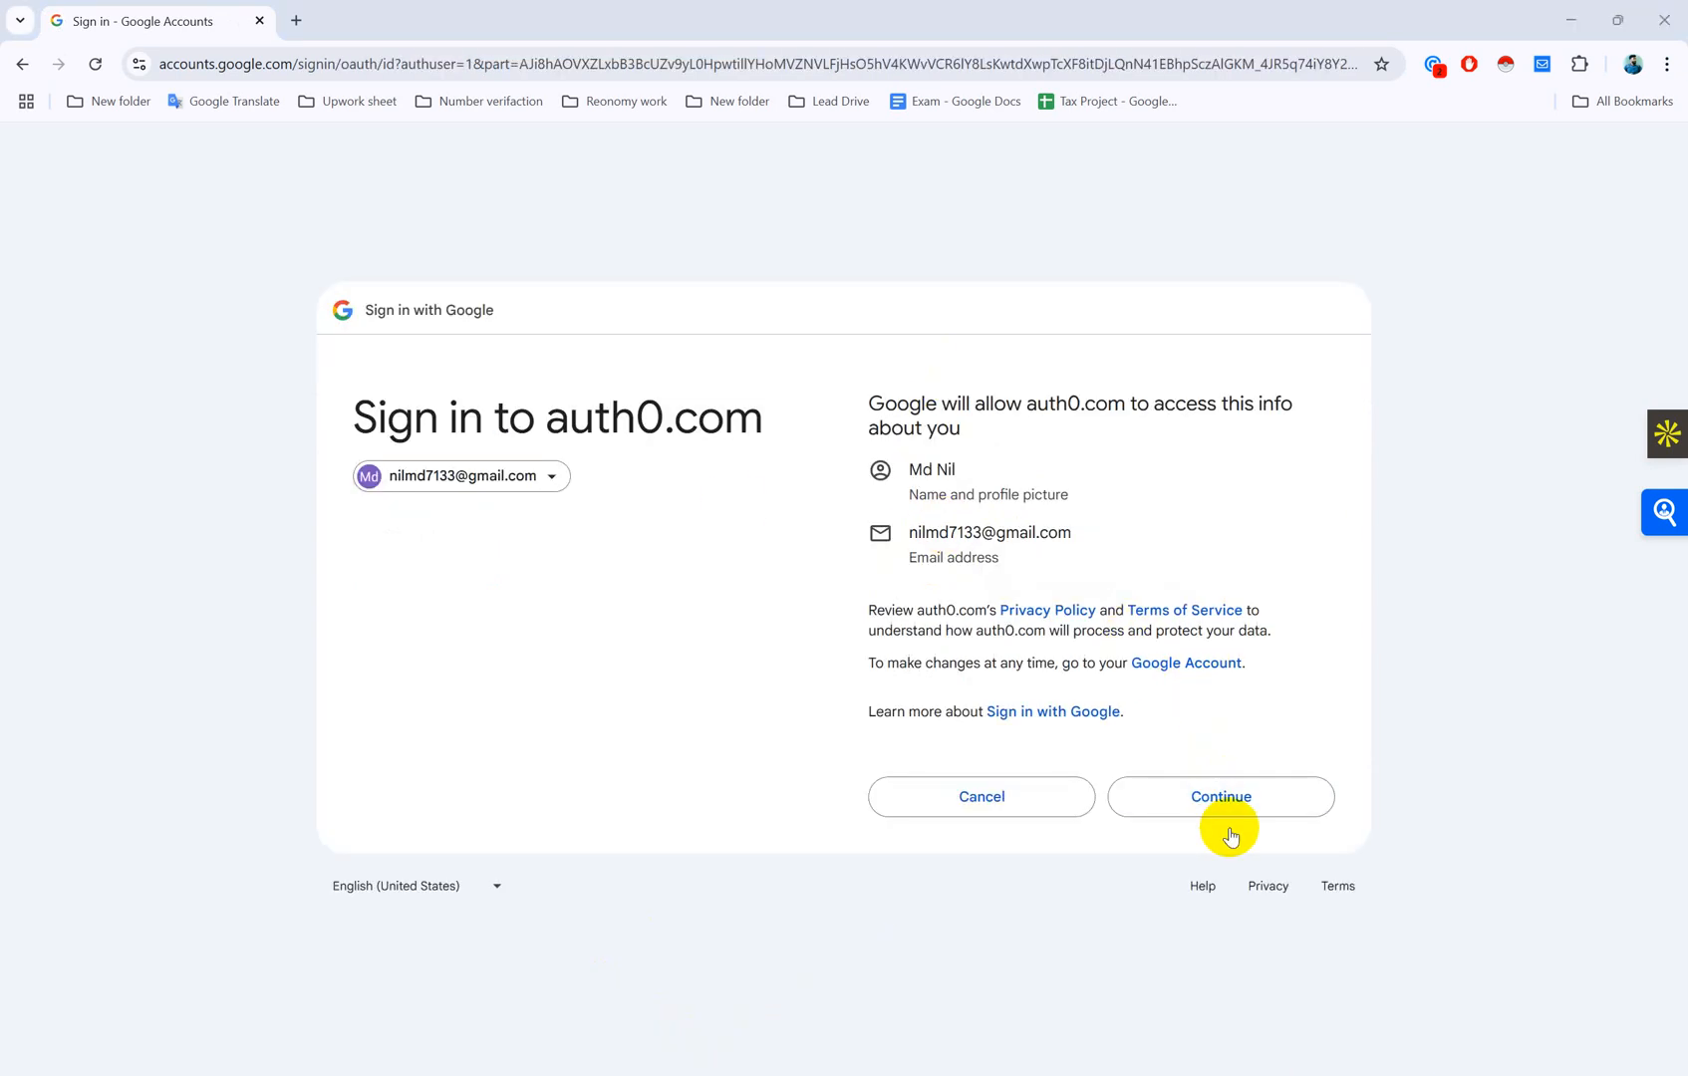
{"action": "left_click", "coordinate": [1228, 795]}
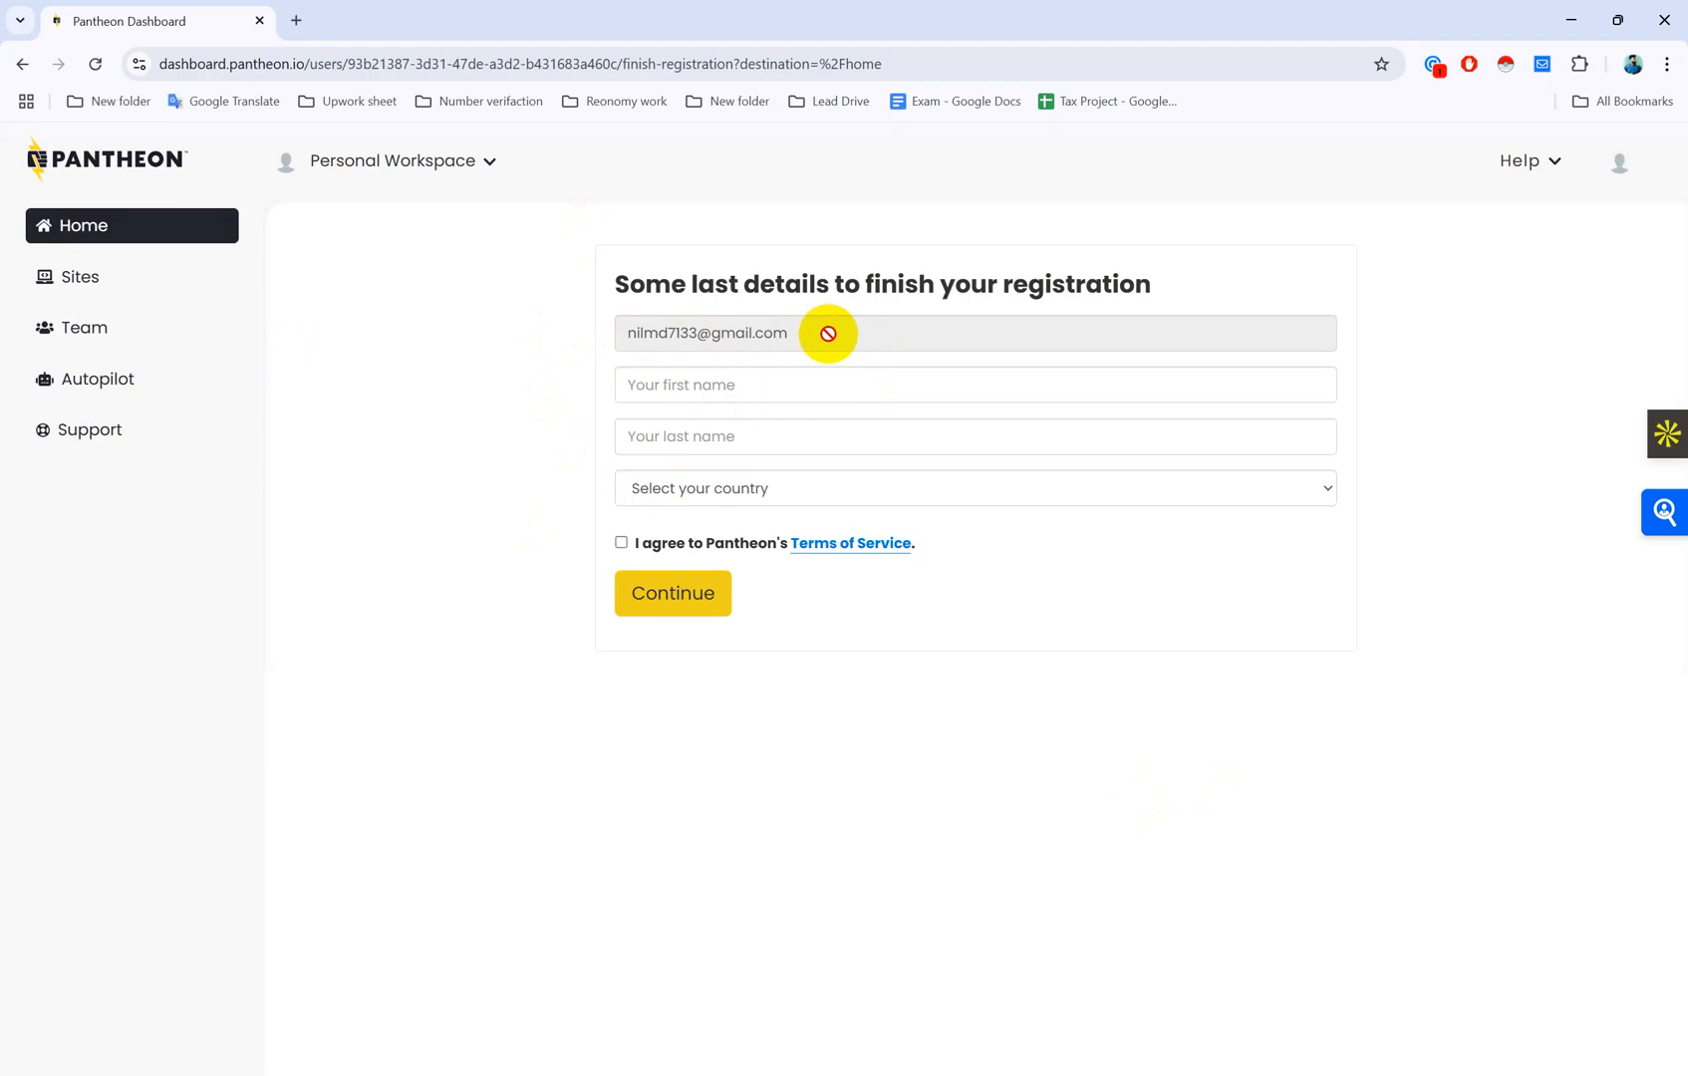
Step: Enter the user's first and last name in the registration form
{"action": "left_click", "coordinate": [672, 380]}
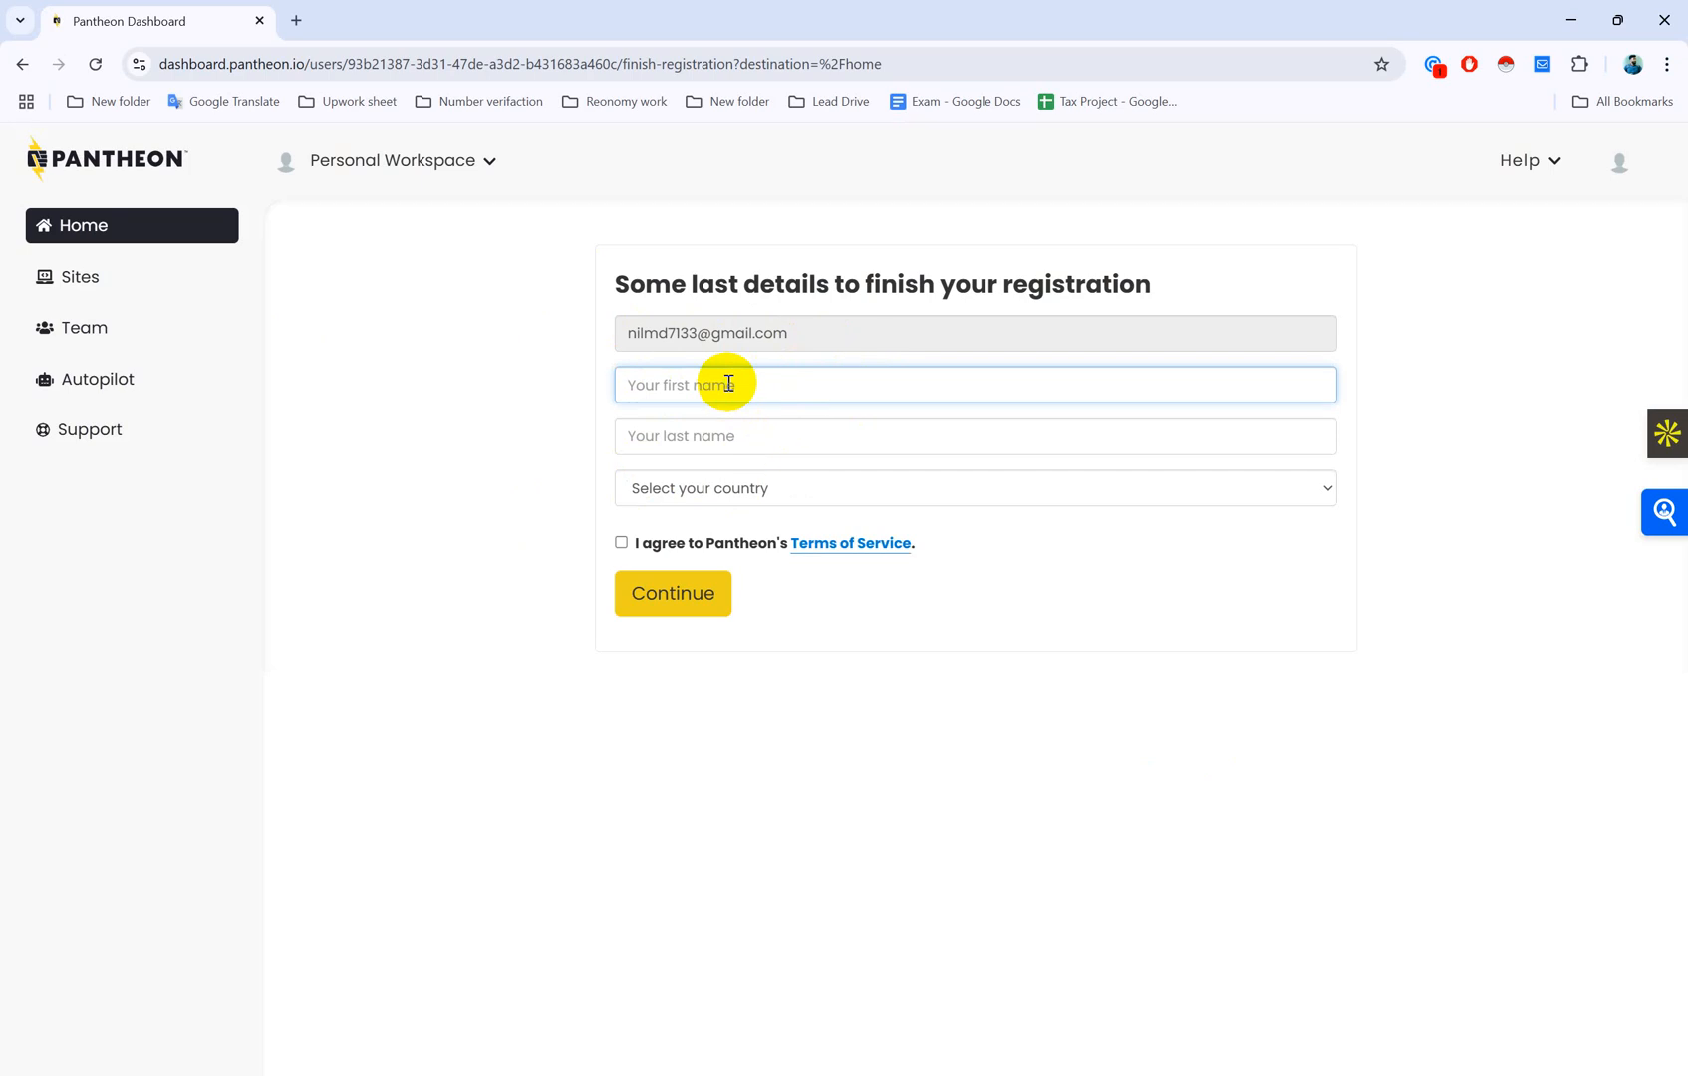
{"action": "left_click", "coordinate": [697, 439]}
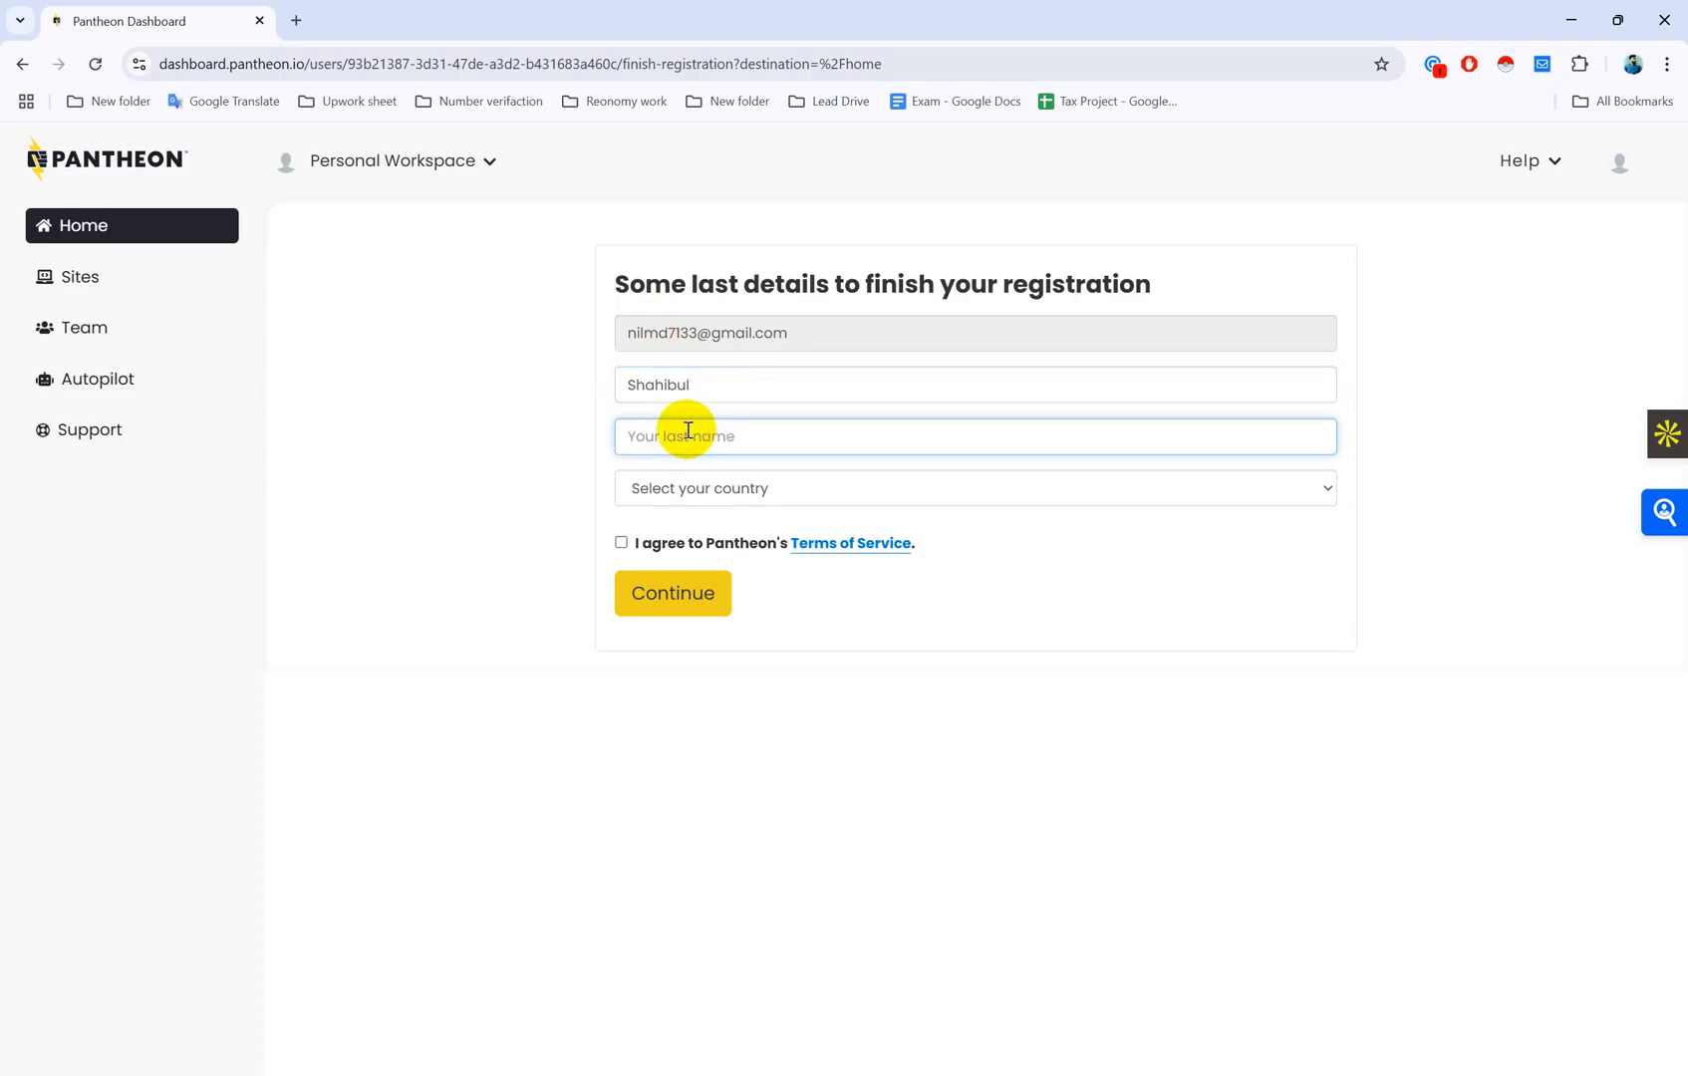
Step: Set the country to Bangladesh, accept marketing emails, and submit the registration
{"action": "left_click", "coordinate": [693, 488]}
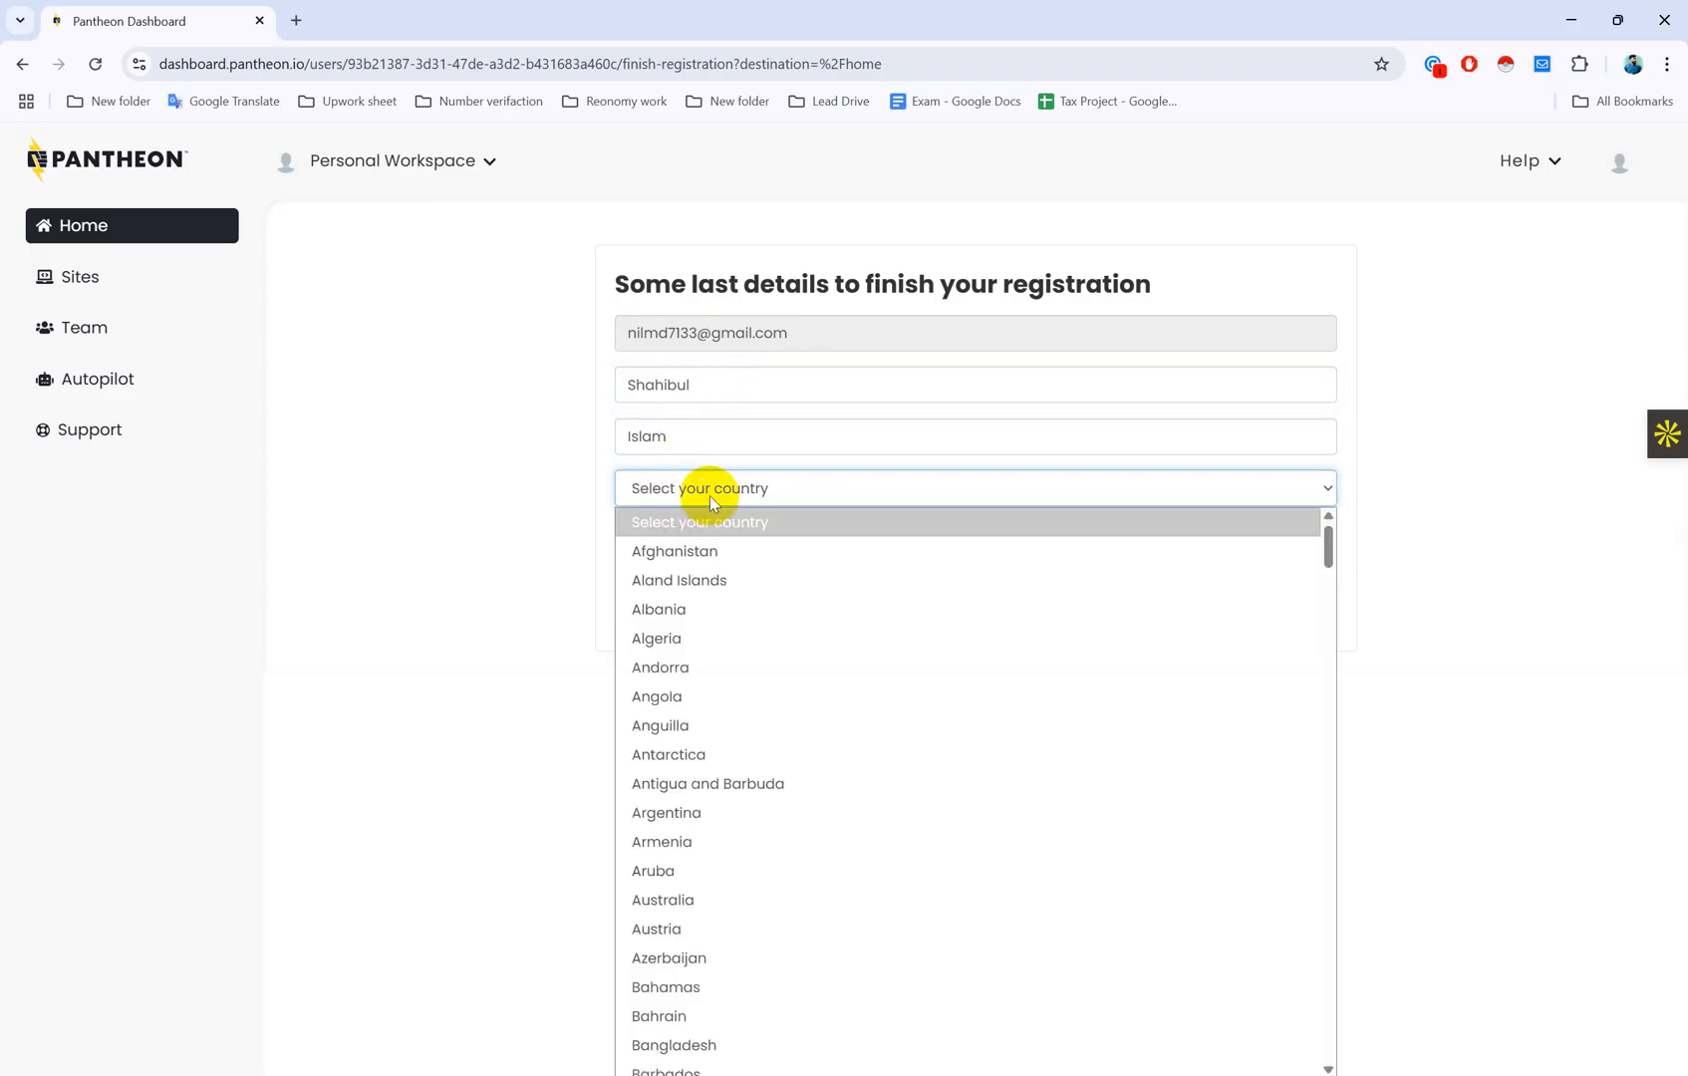
{"action": "left_click", "coordinate": [715, 1045]}
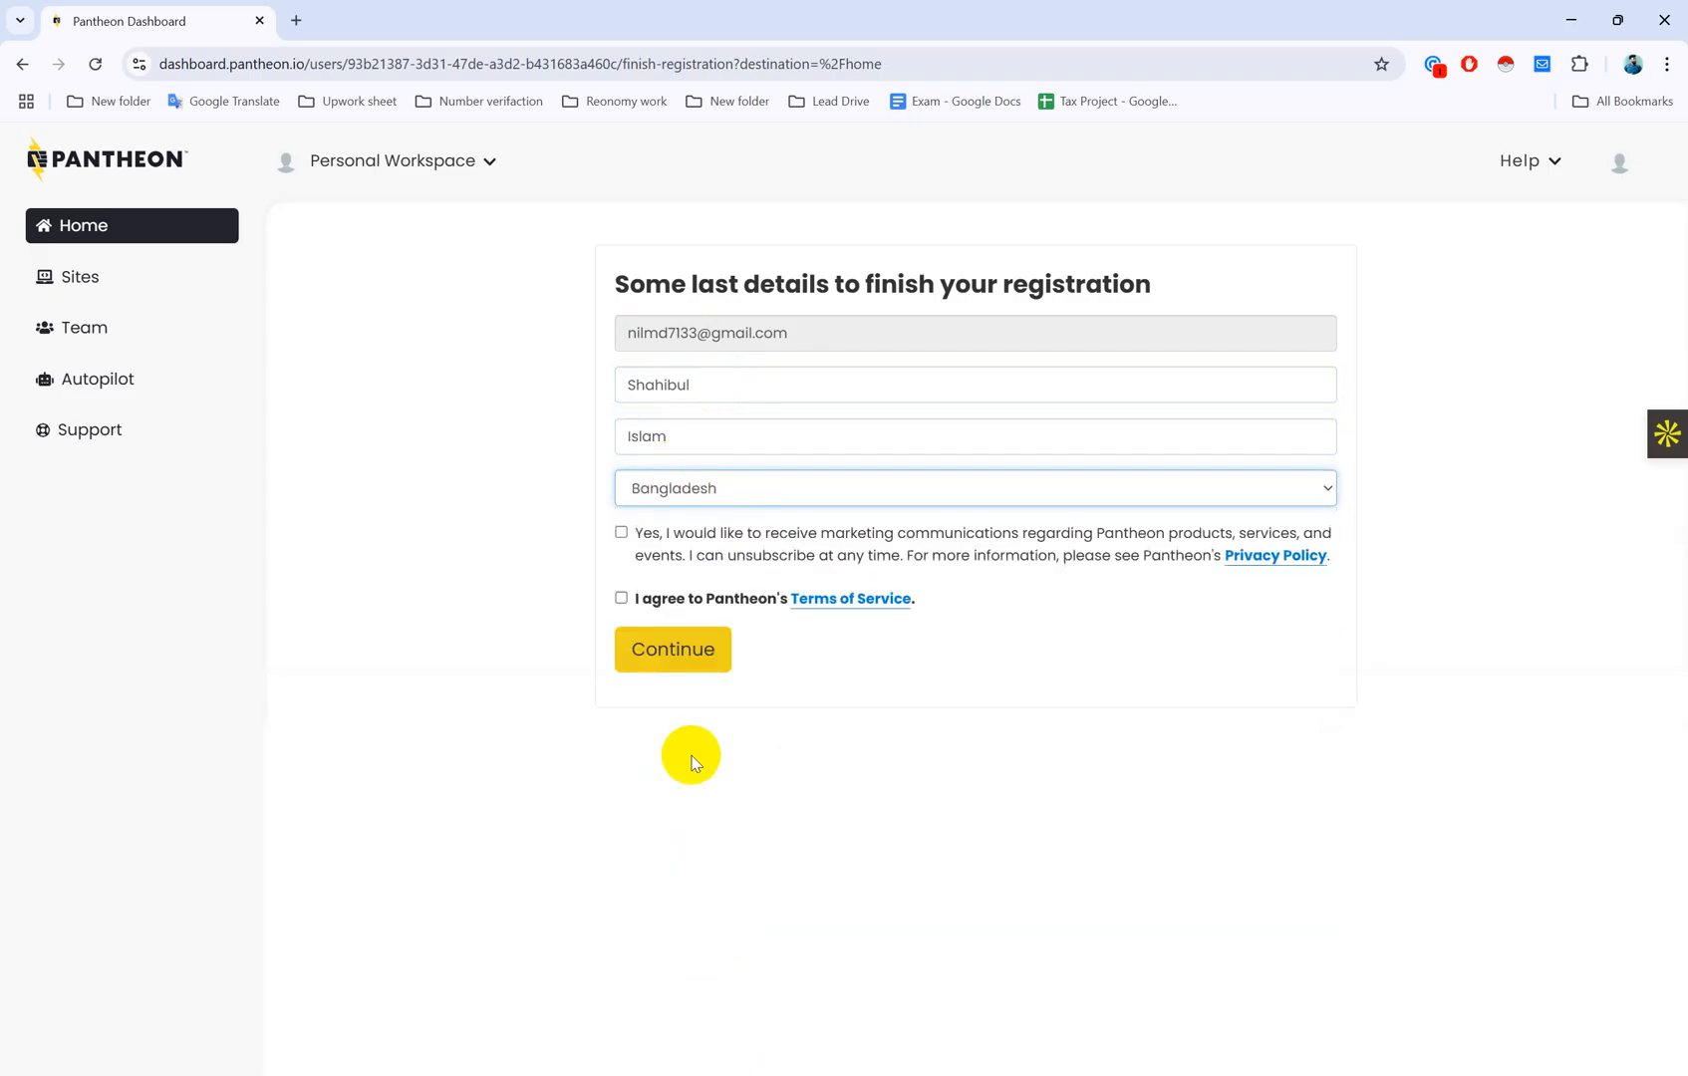
{"action": "left_click", "coordinate": [622, 534]}
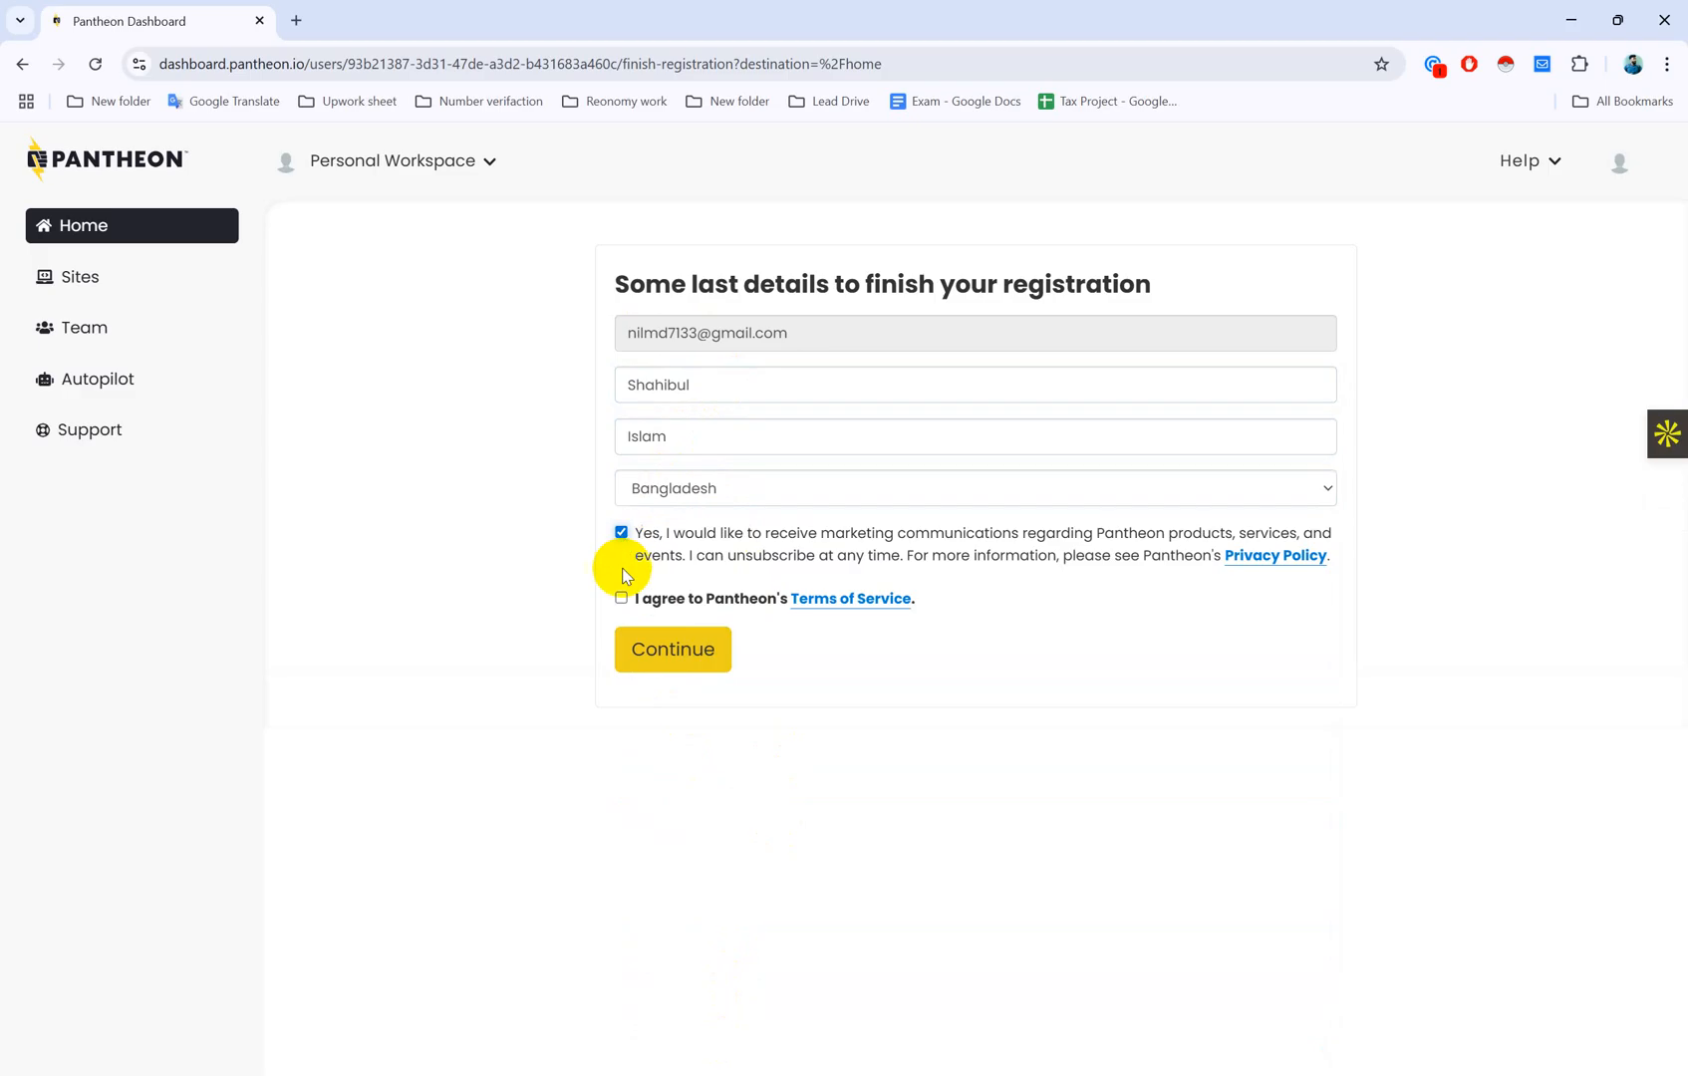
{"action": "left_click", "coordinate": [698, 652]}
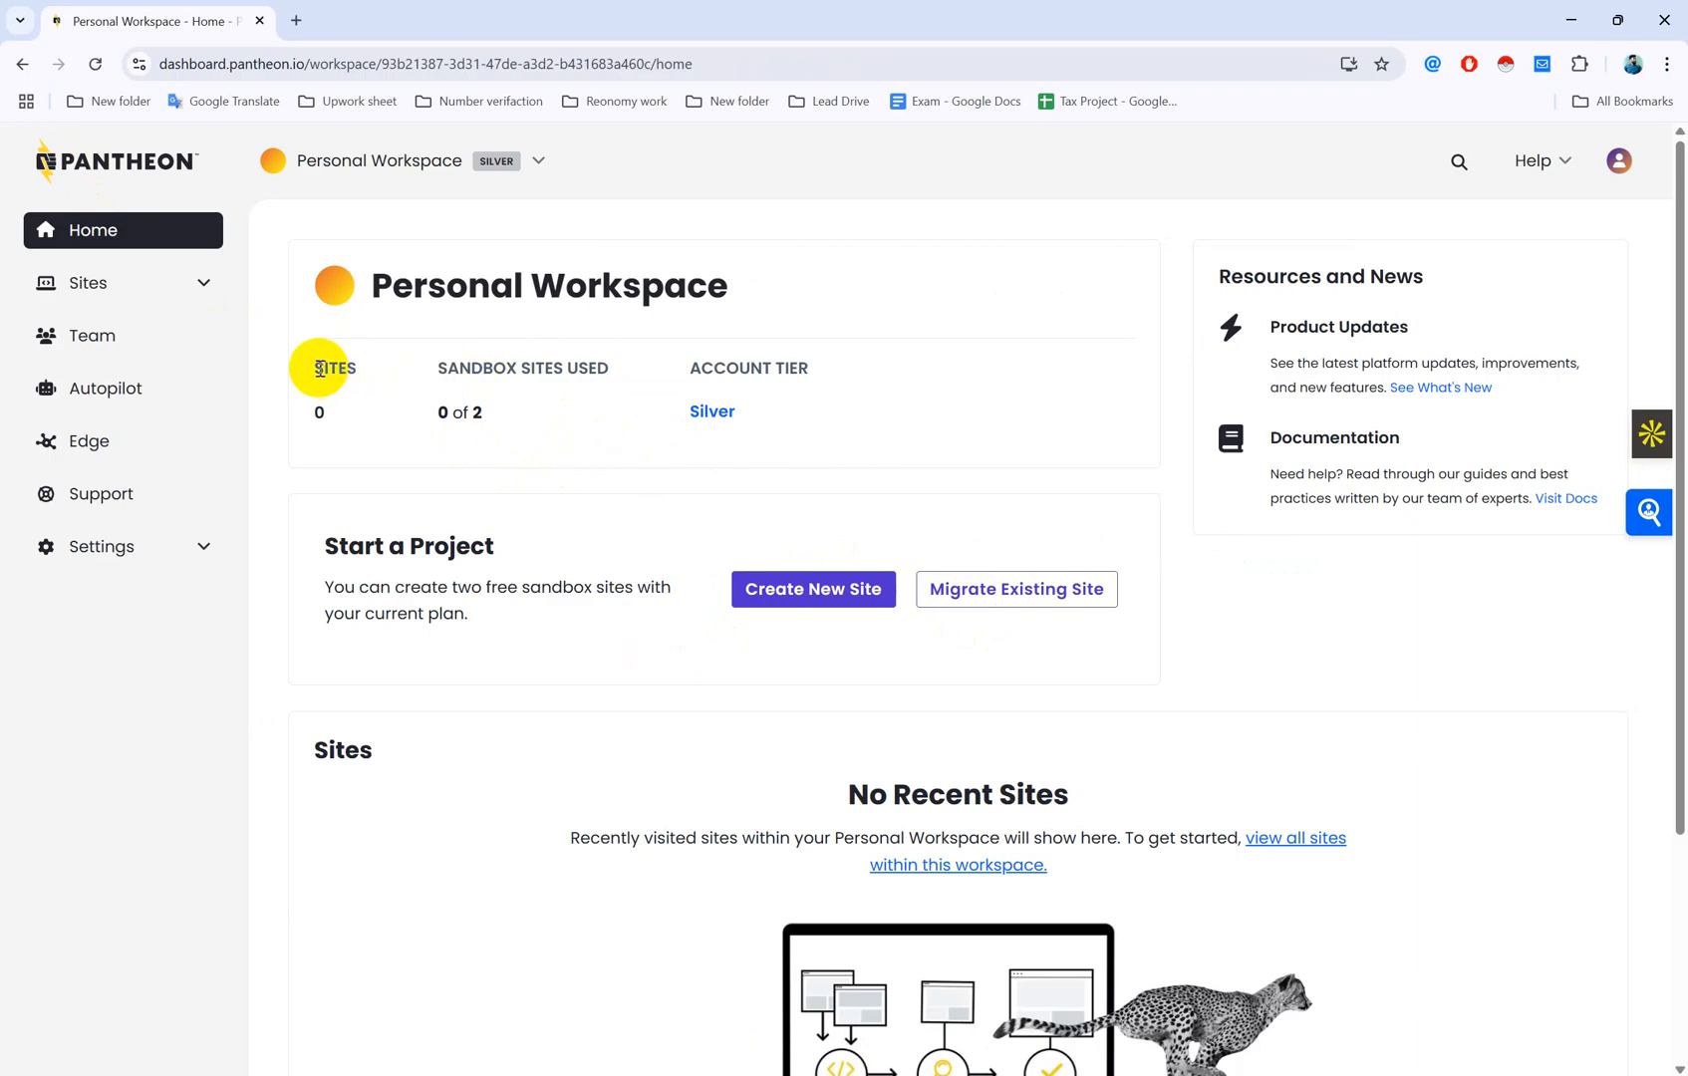
{"action": "left_click_drag", "start_coordinate": [317, 369], "coordinate": [453, 411]}
{"action": "left_click", "coordinate": [453, 412]}
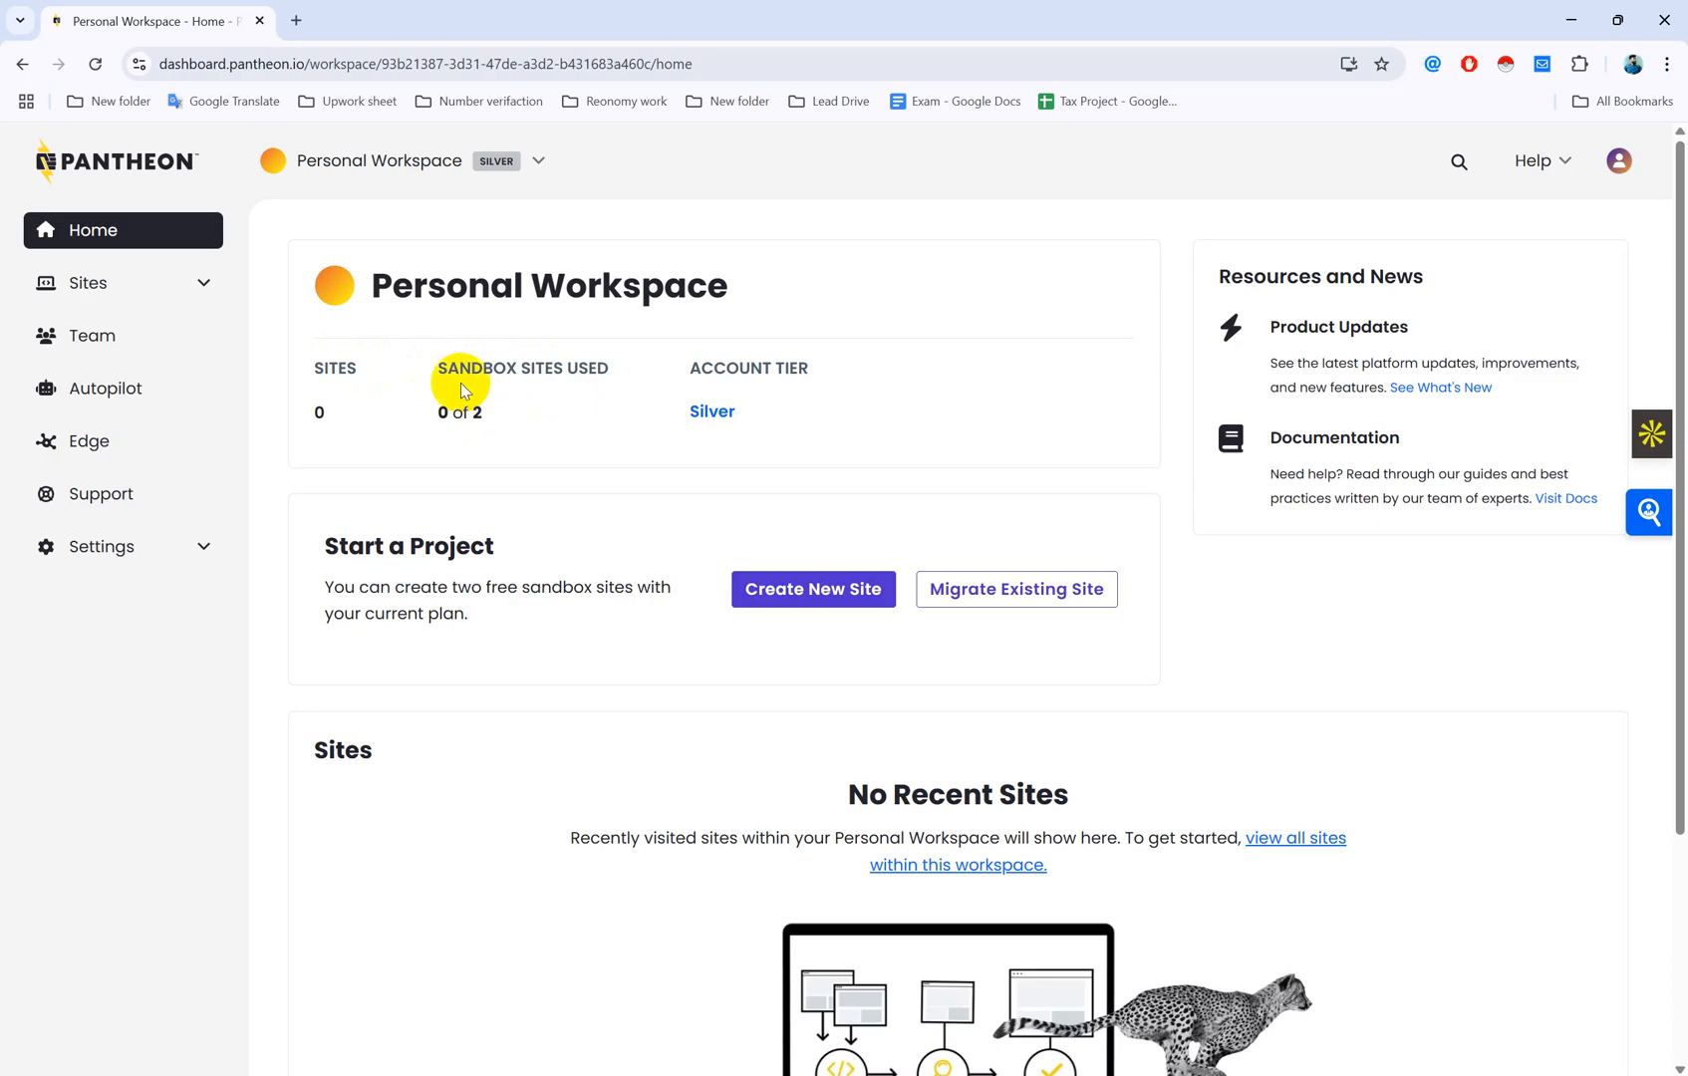
{"action": "left_click_drag", "start_coordinate": [811, 377], "coordinate": [660, 370]}
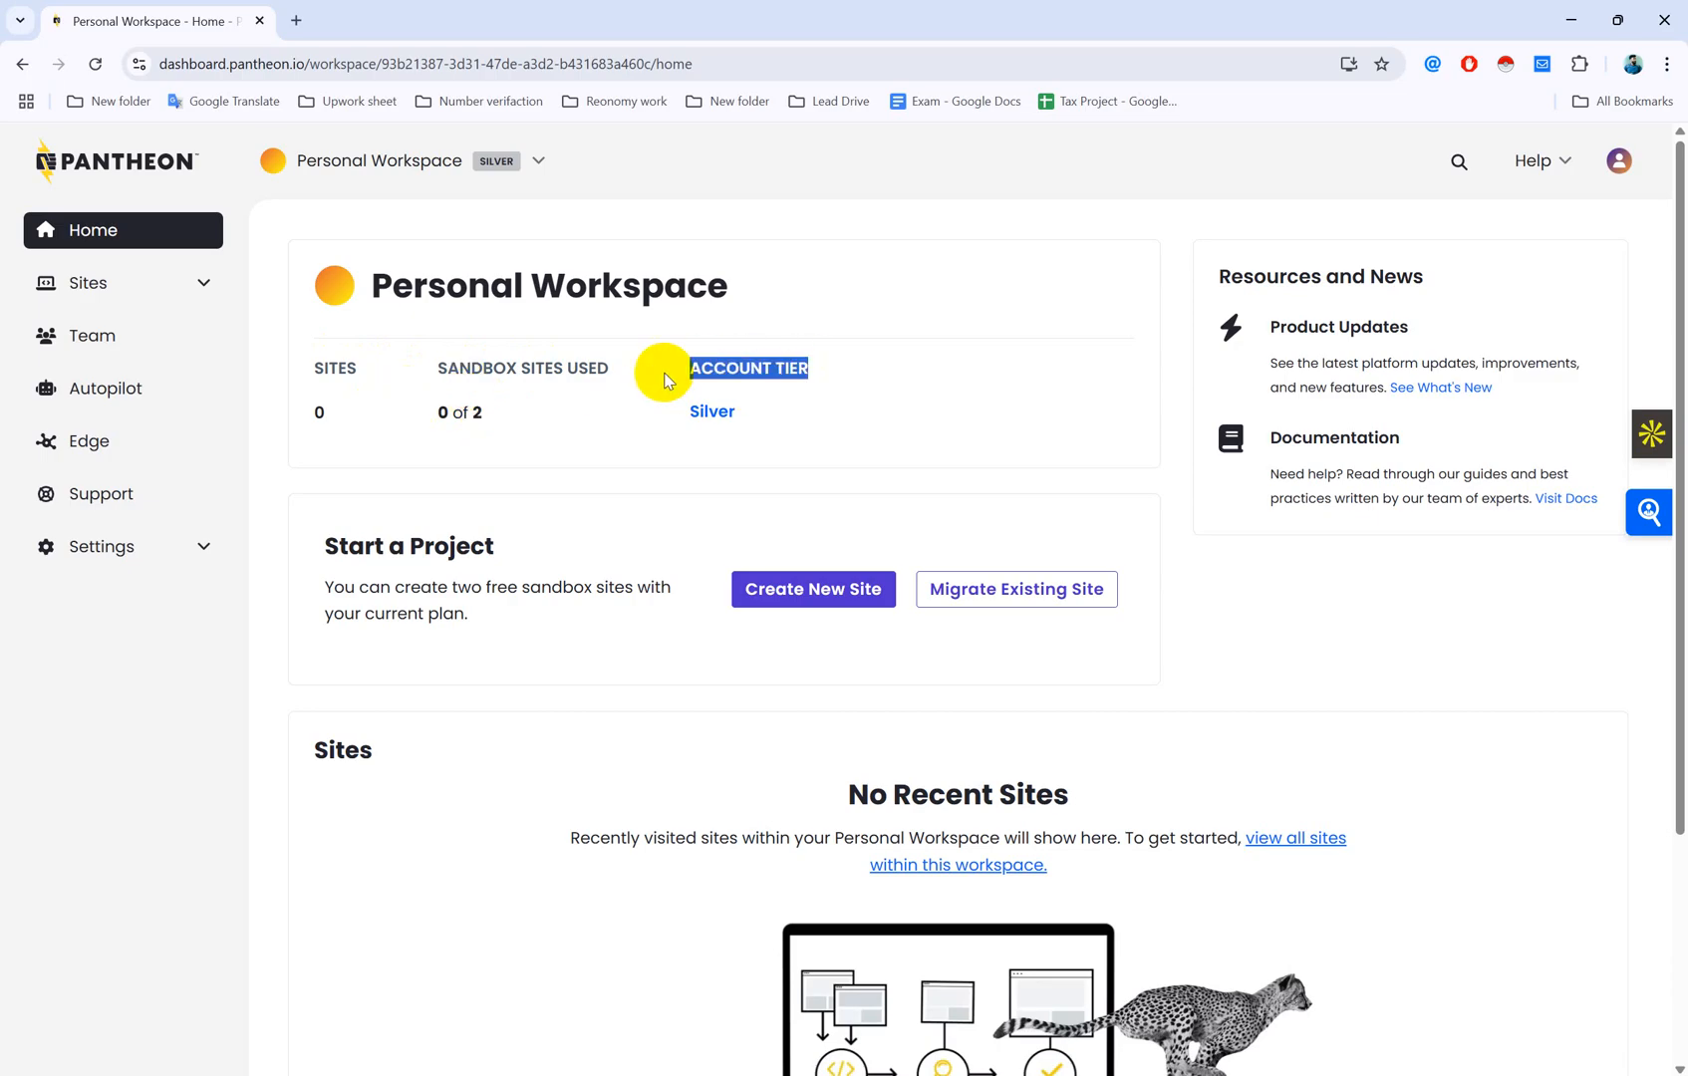
{"action": "left_click", "coordinate": [893, 457]}
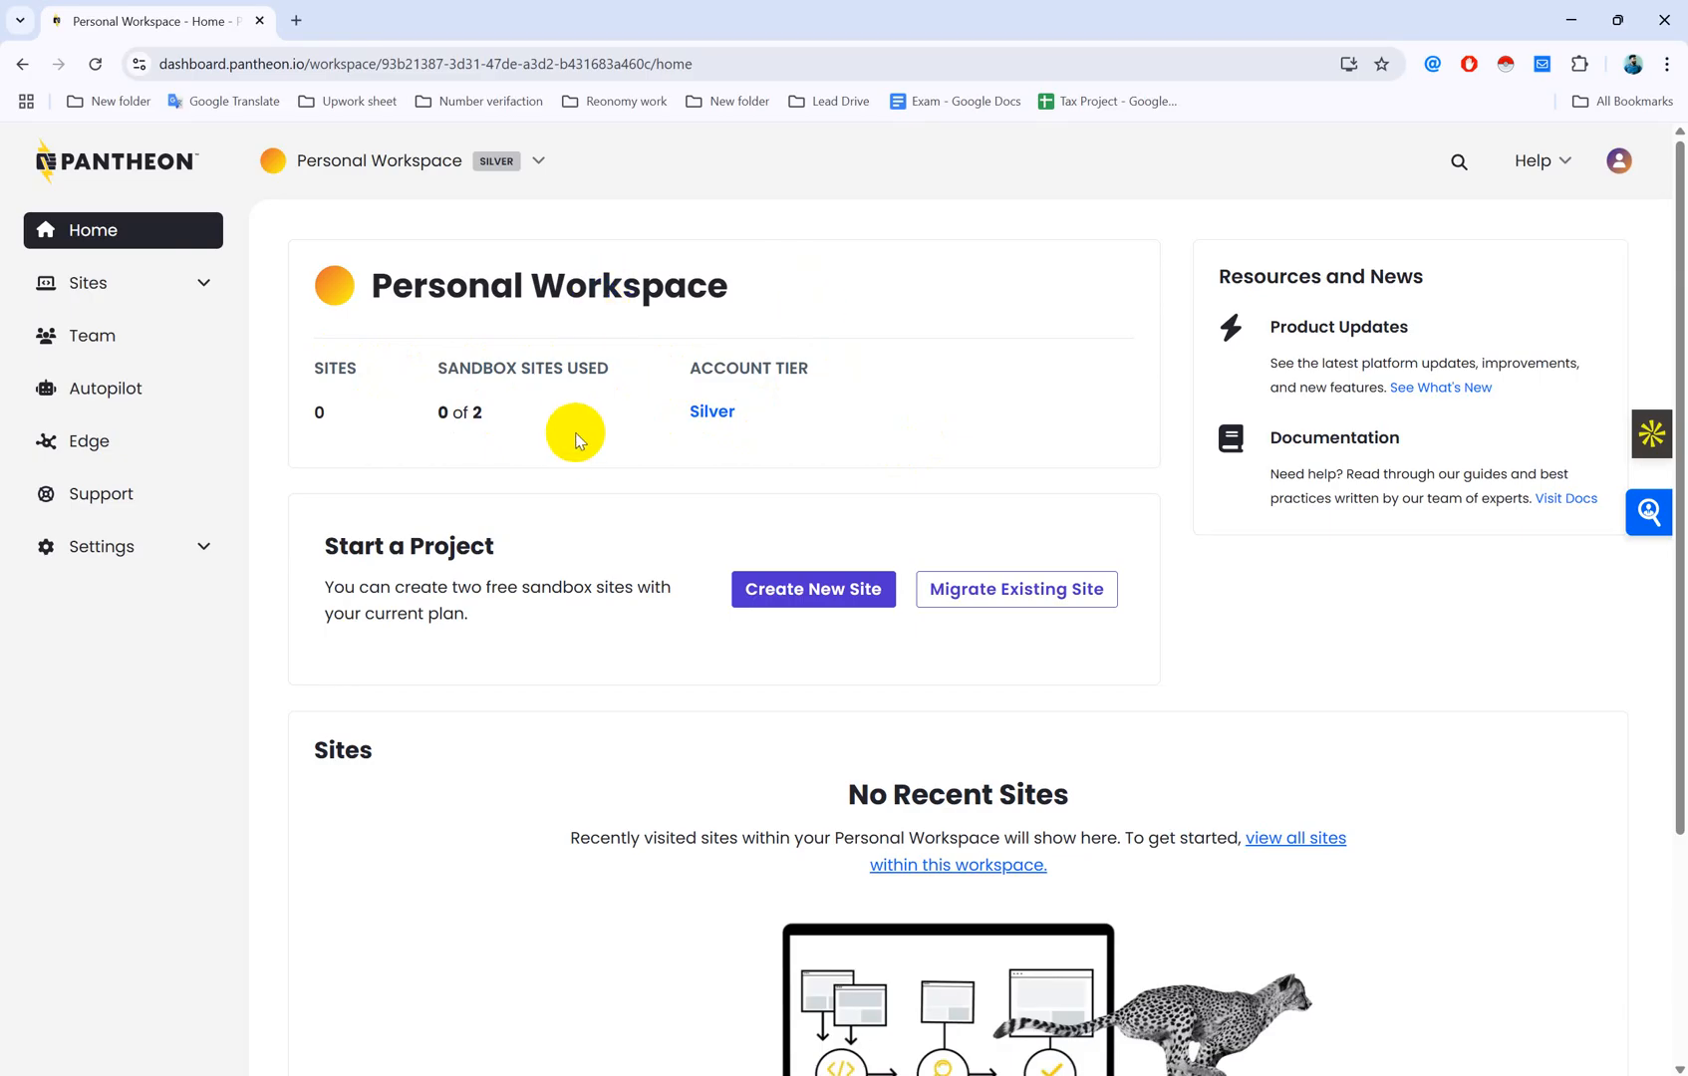
{"action": "left_click_drag", "start_coordinate": [327, 545], "coordinate": [520, 539]}
{"action": "left_click", "coordinate": [535, 539]}
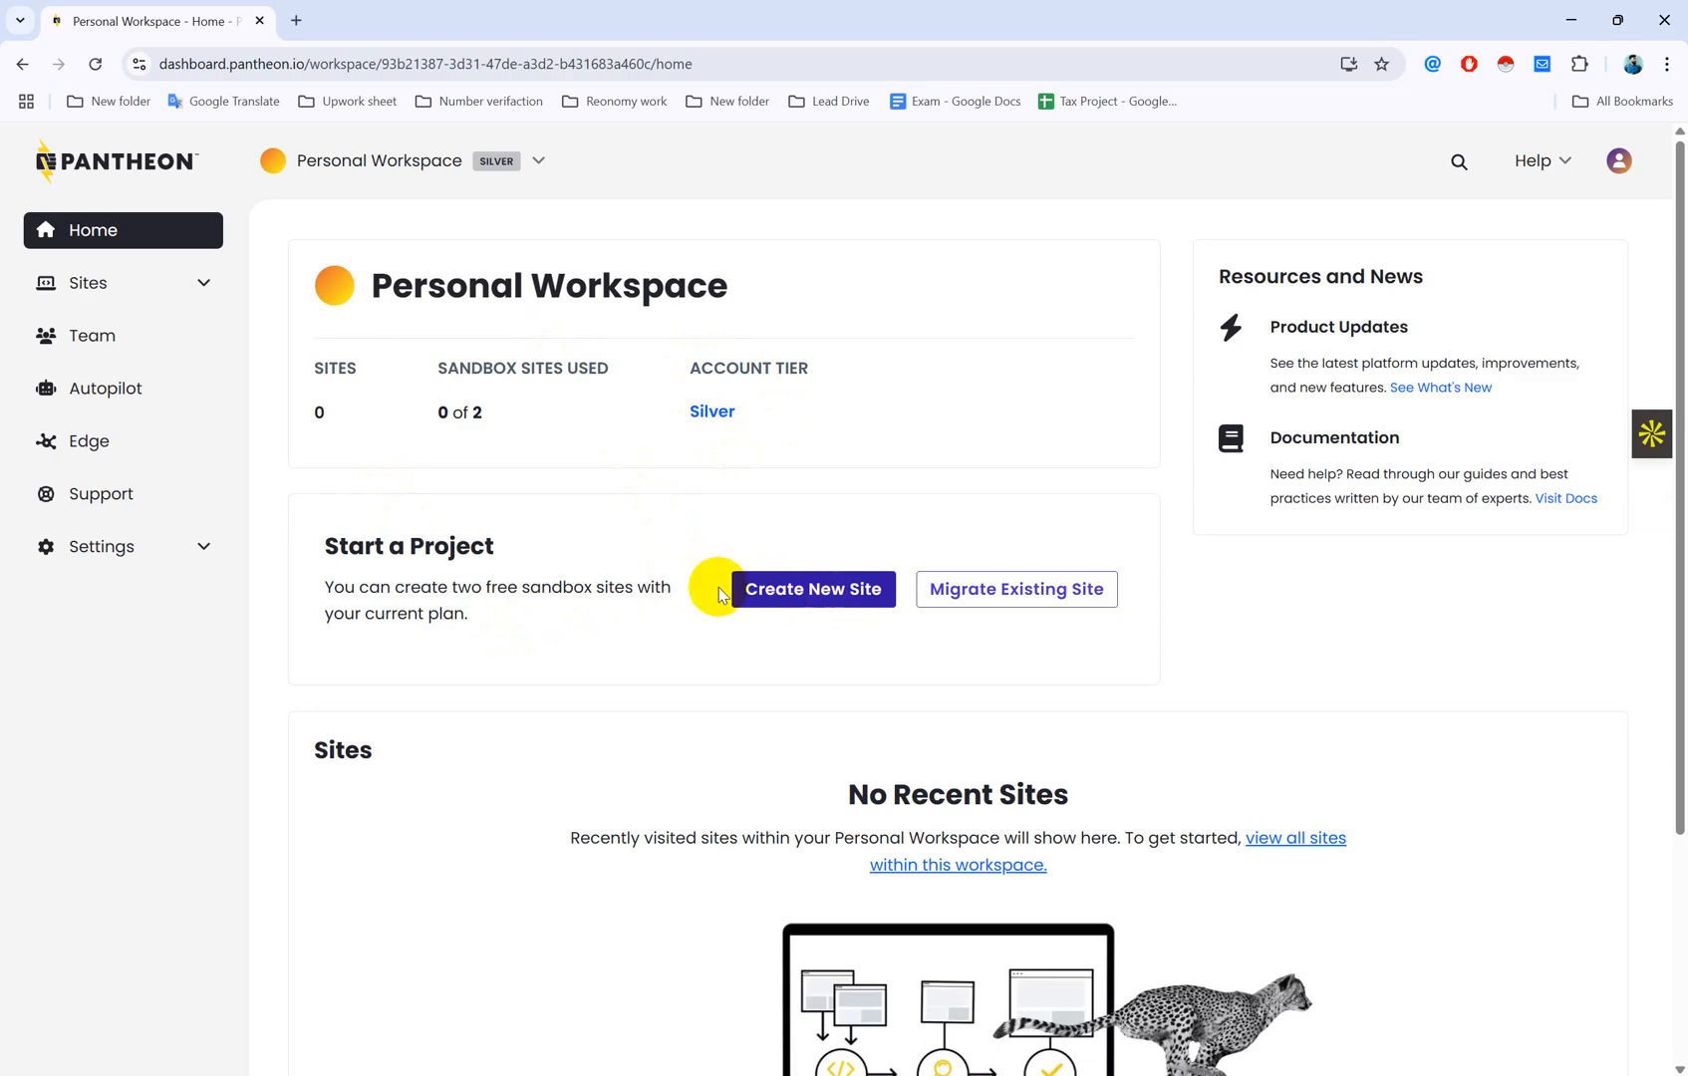
Step: Start a new site with Create New Site and choose WordPress as the site type
{"action": "left_click", "coordinate": [821, 592]}
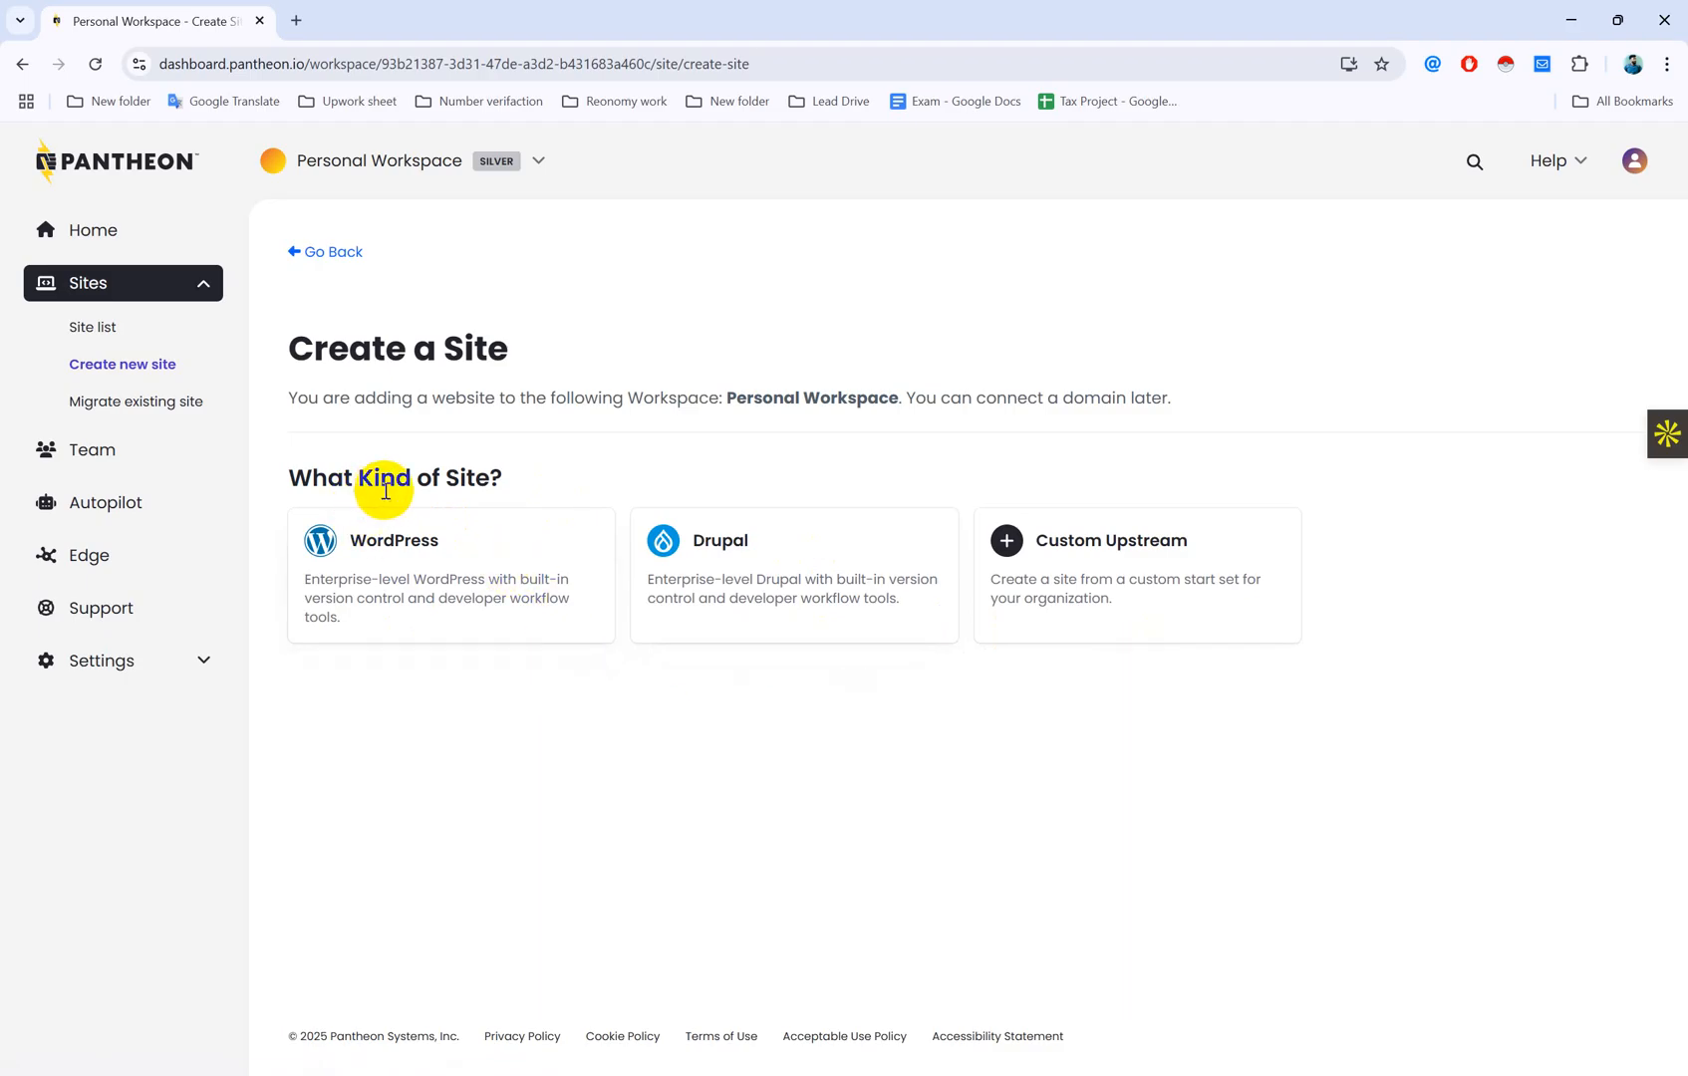
{"action": "left_click_drag", "start_coordinate": [491, 482], "coordinate": [264, 468]}
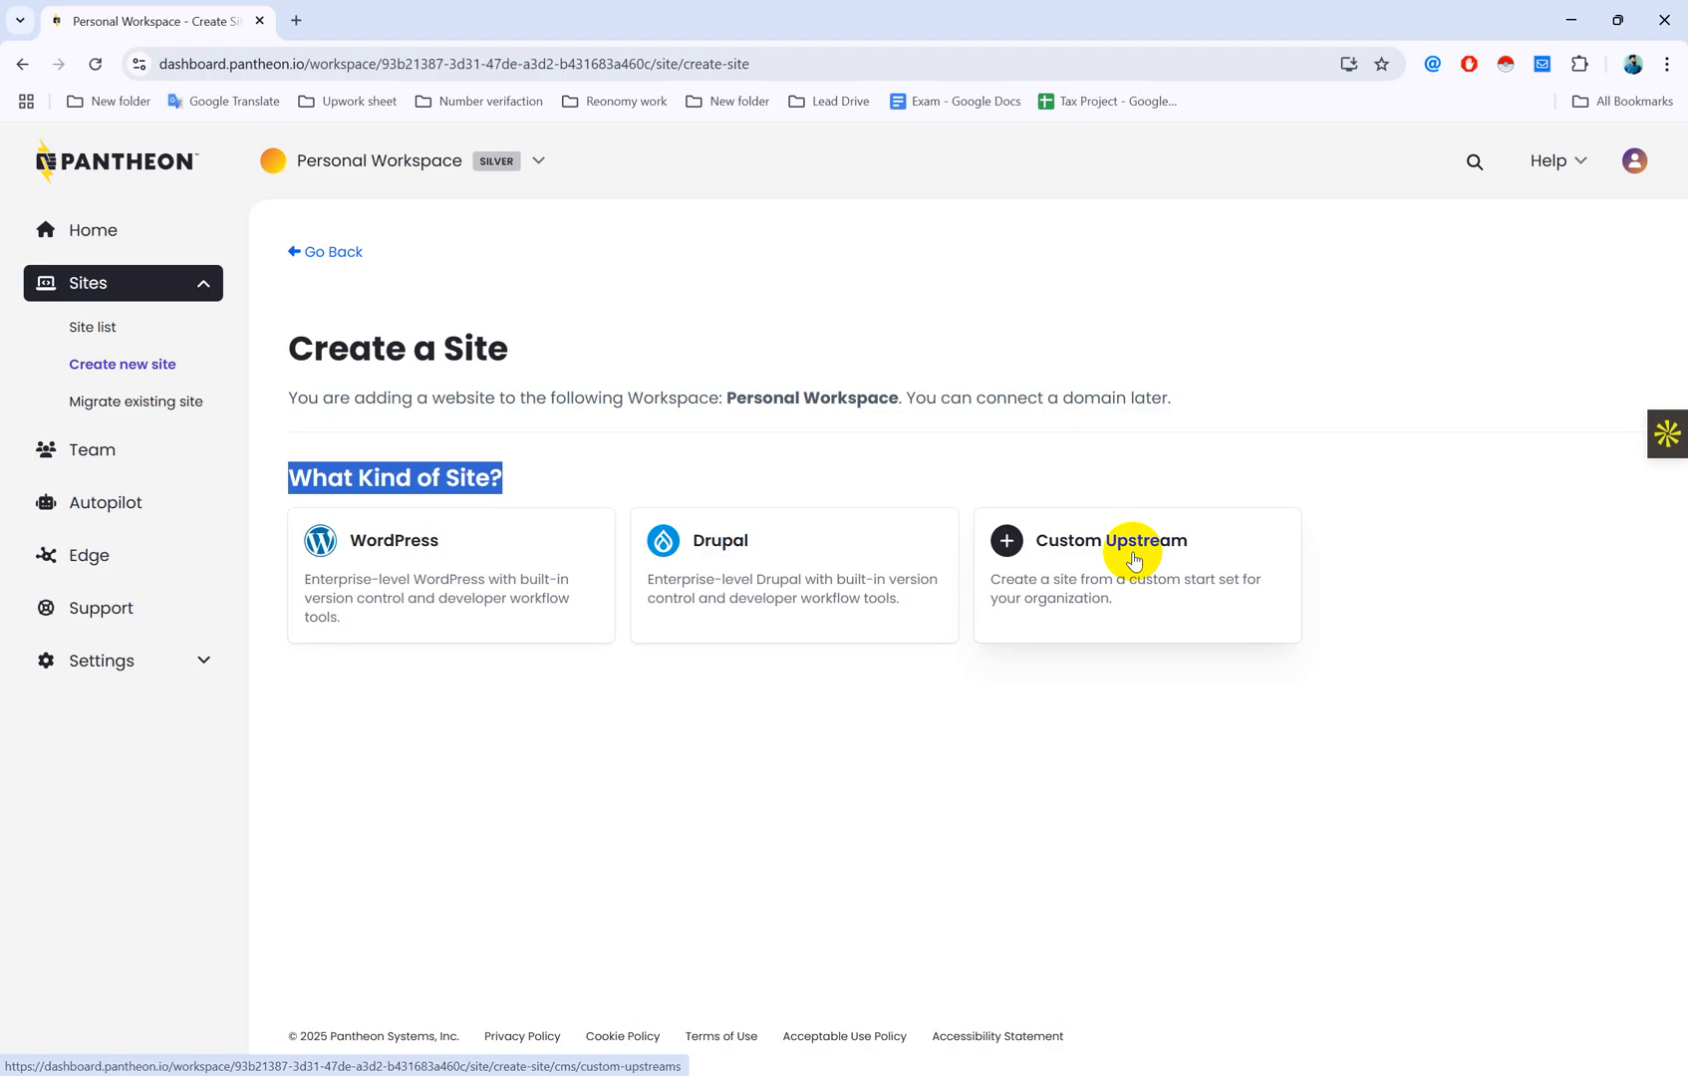
{"action": "left_click", "coordinate": [468, 630]}
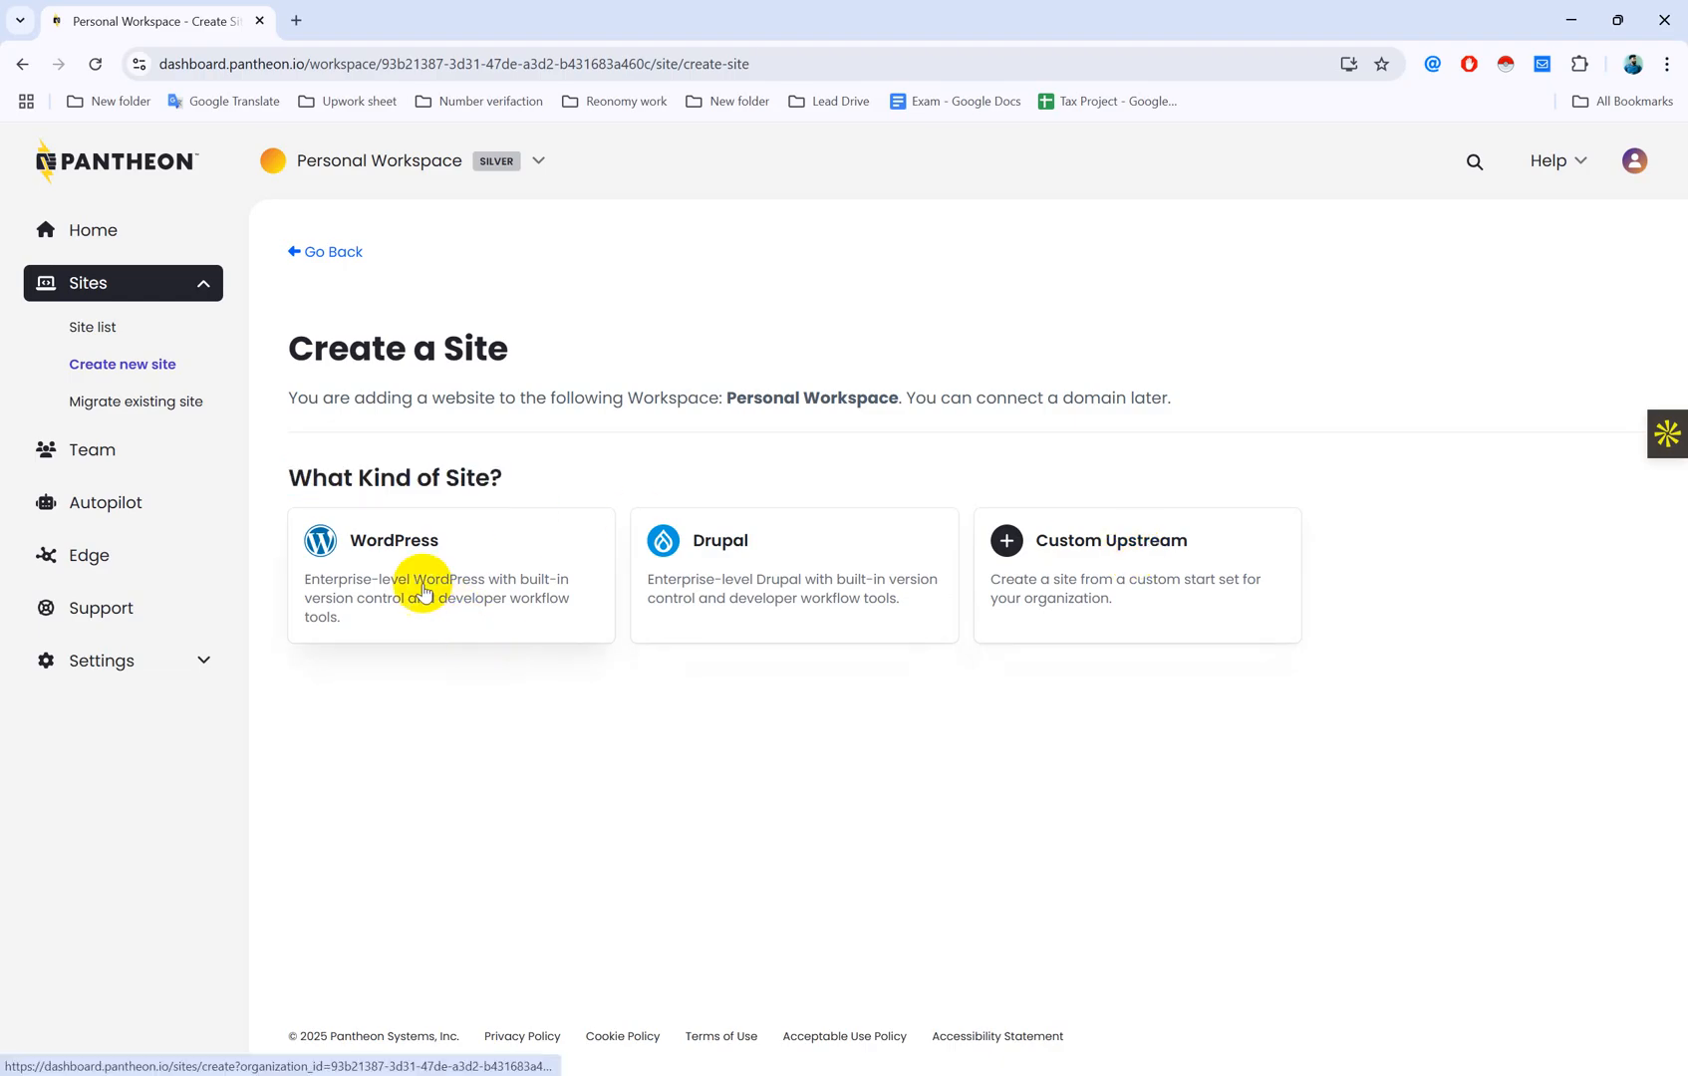
{"action": "left_click", "coordinate": [455, 559]}
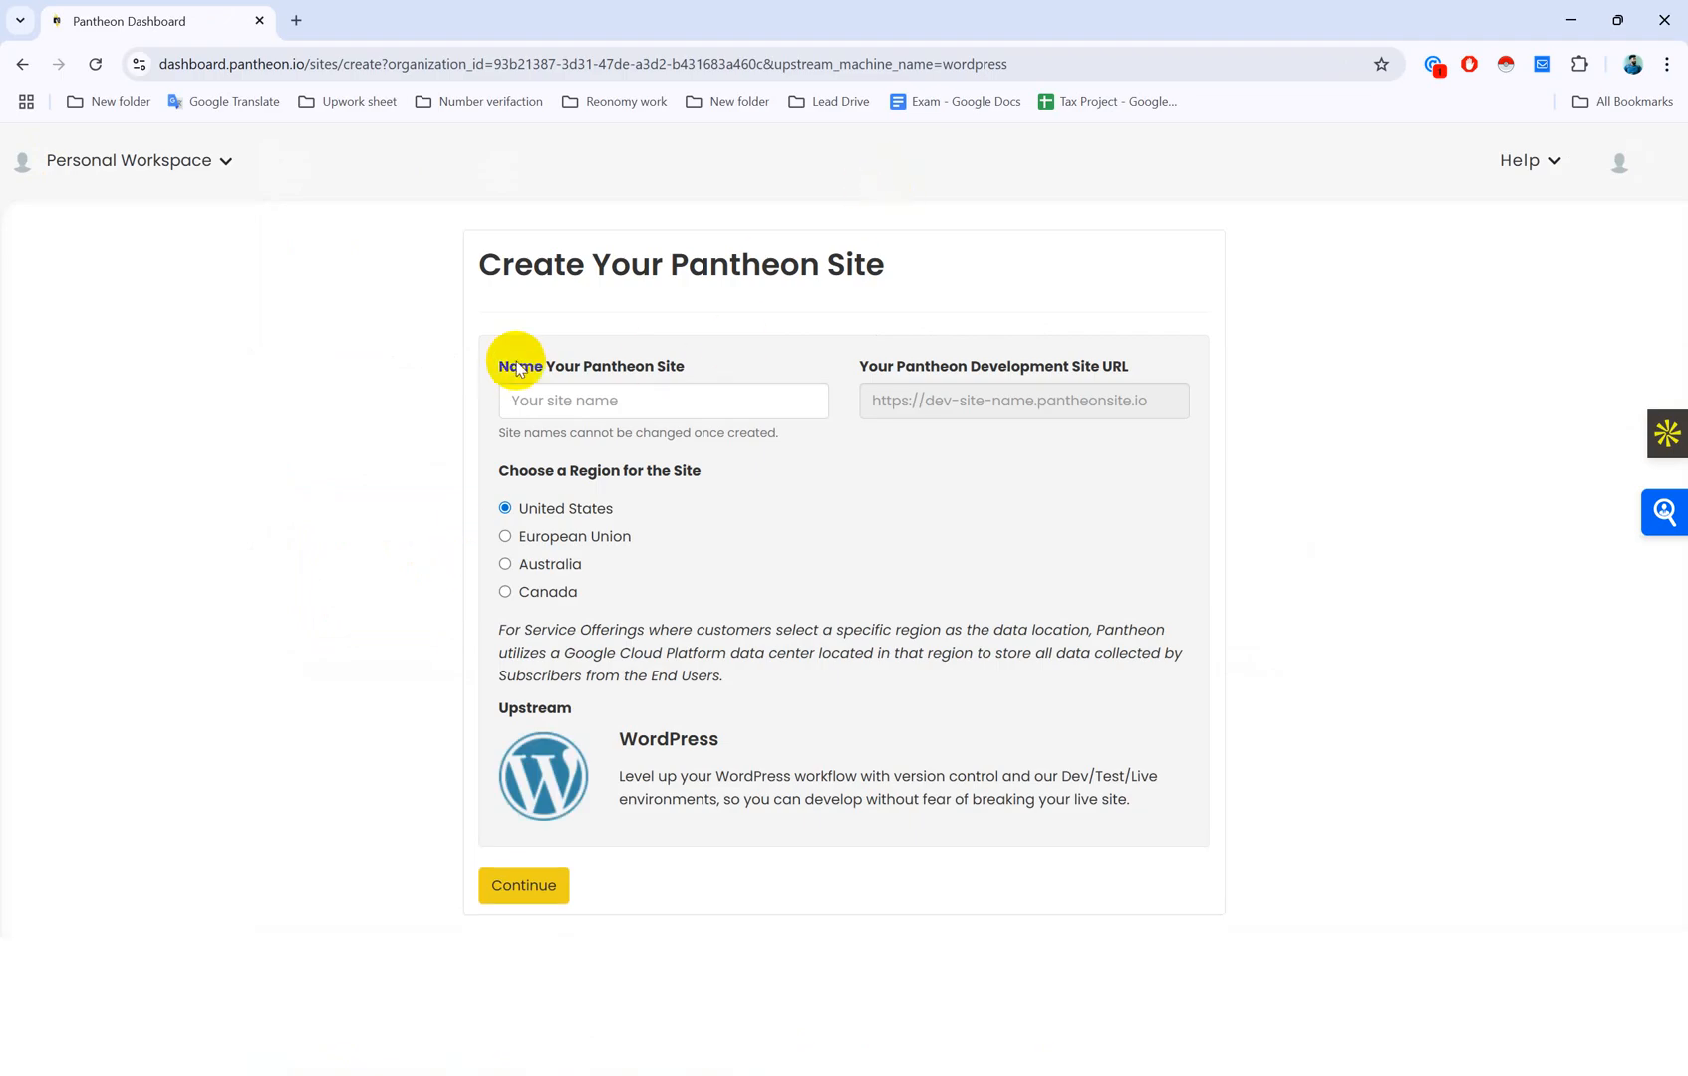
Step: Enter the site name in the Name Your Pantheon Site field, then open a blank tab
{"action": "left_click_drag", "start_coordinate": [510, 376], "coordinate": [646, 378]}
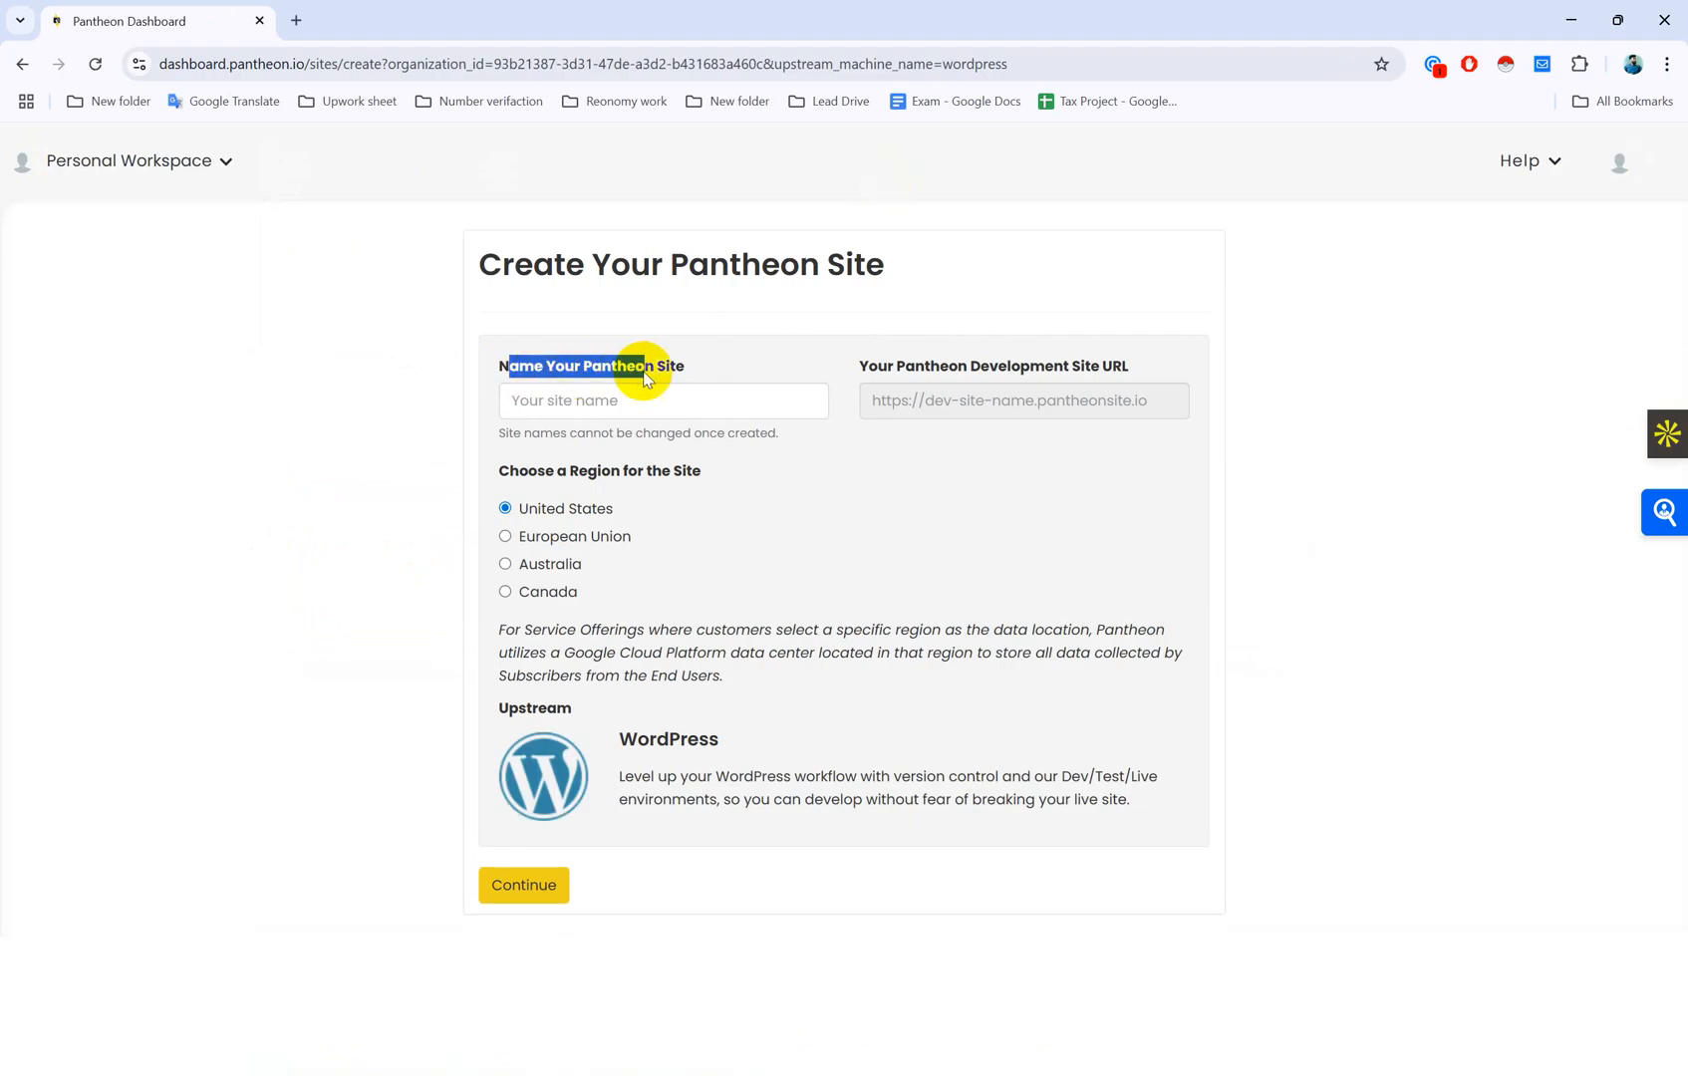
{"action": "left_click", "coordinate": [677, 391]}
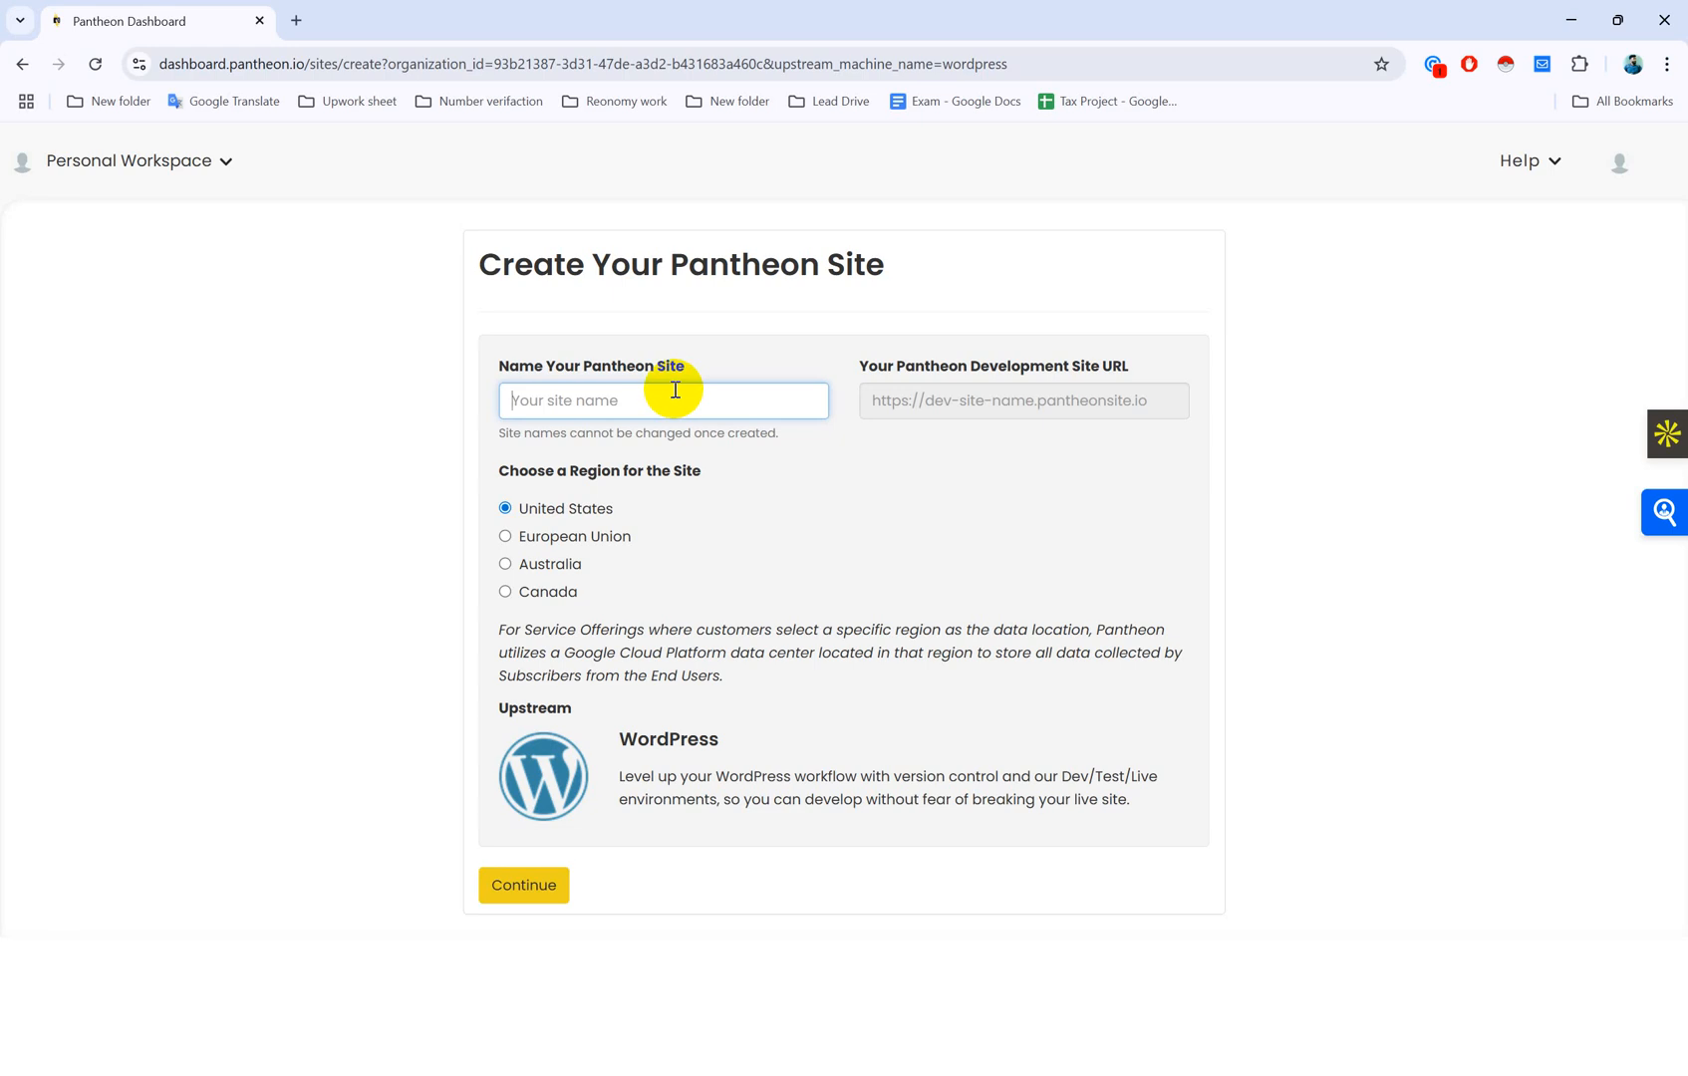
{"action": "type", "text": "sh"}
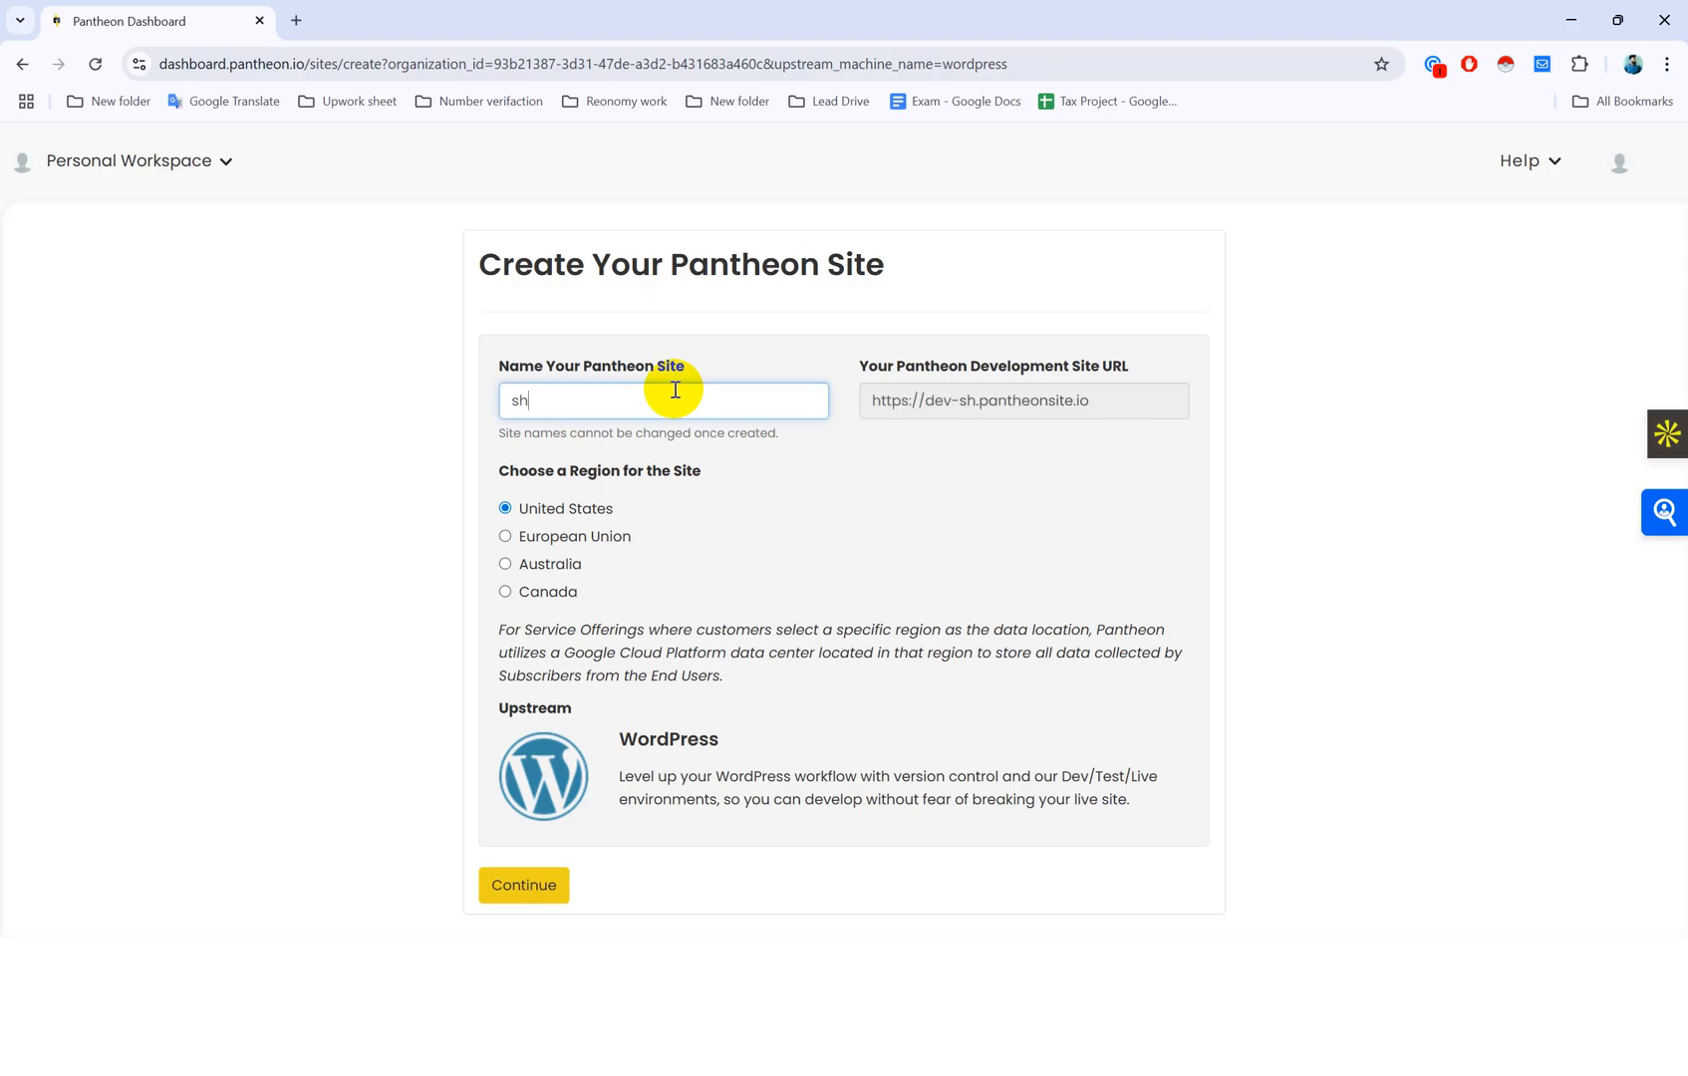
{"action": "type", "text": "ahibul"}
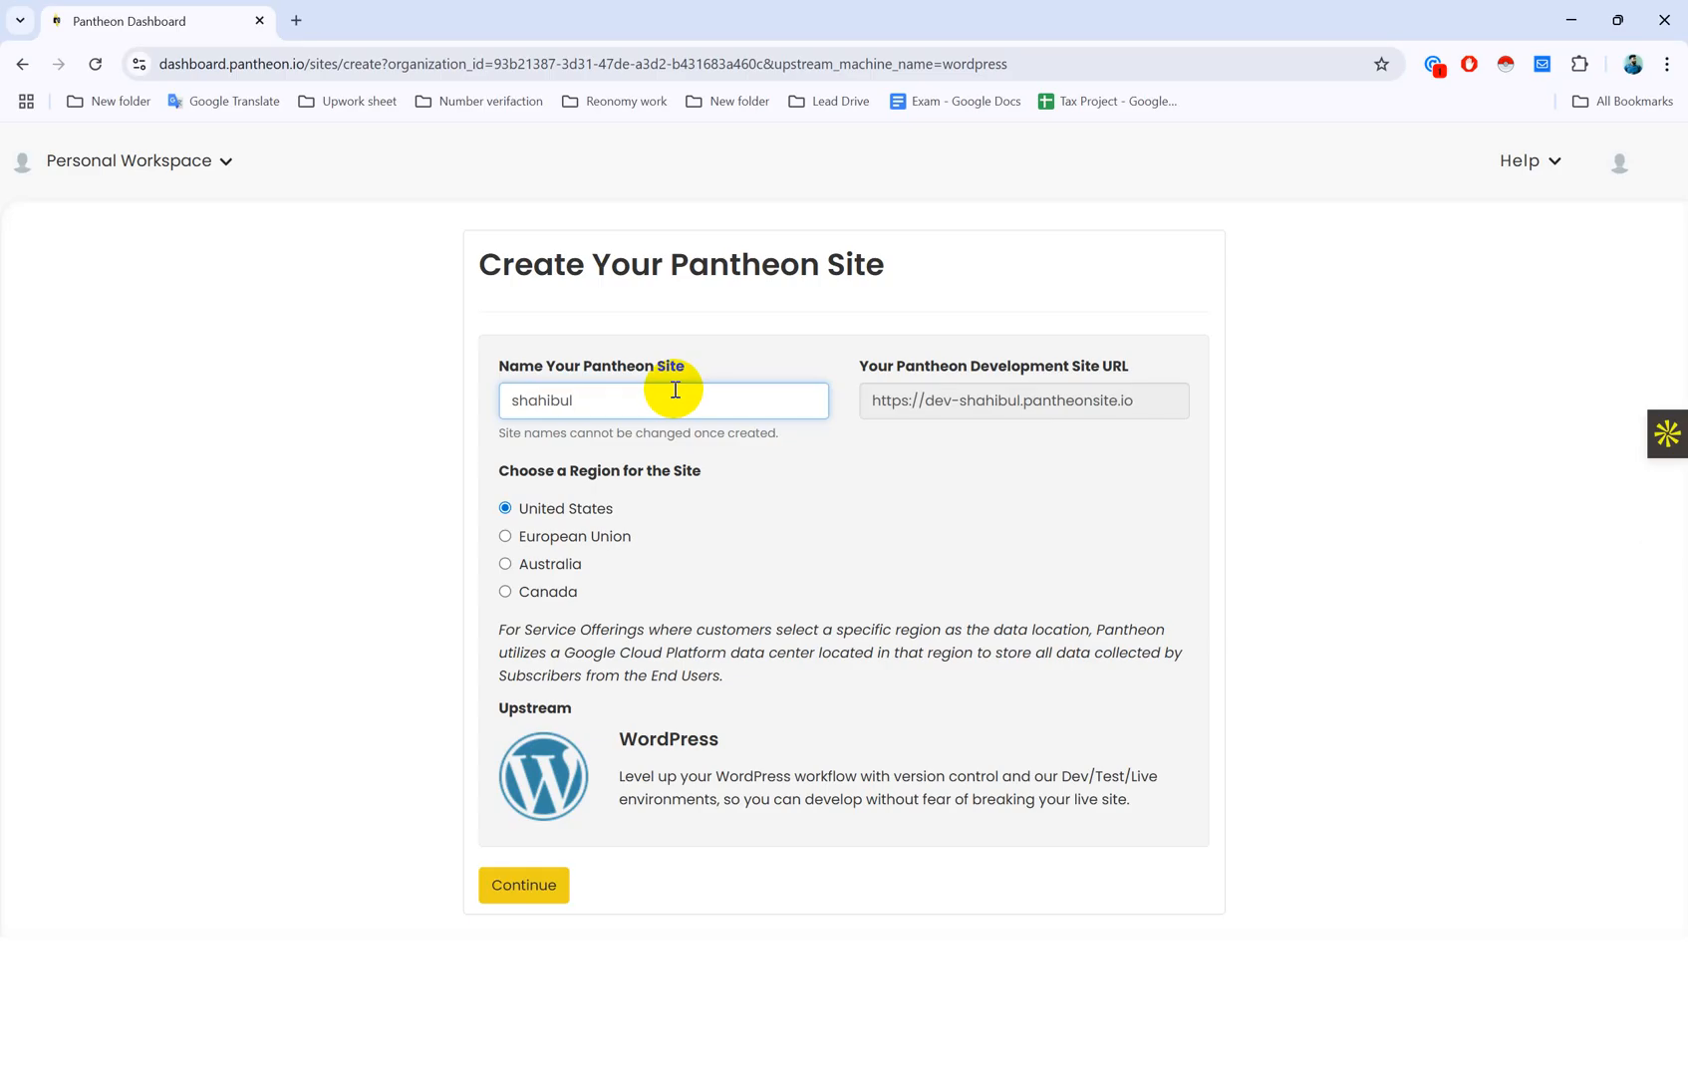
{"action": "type", "text": "freelancer"}
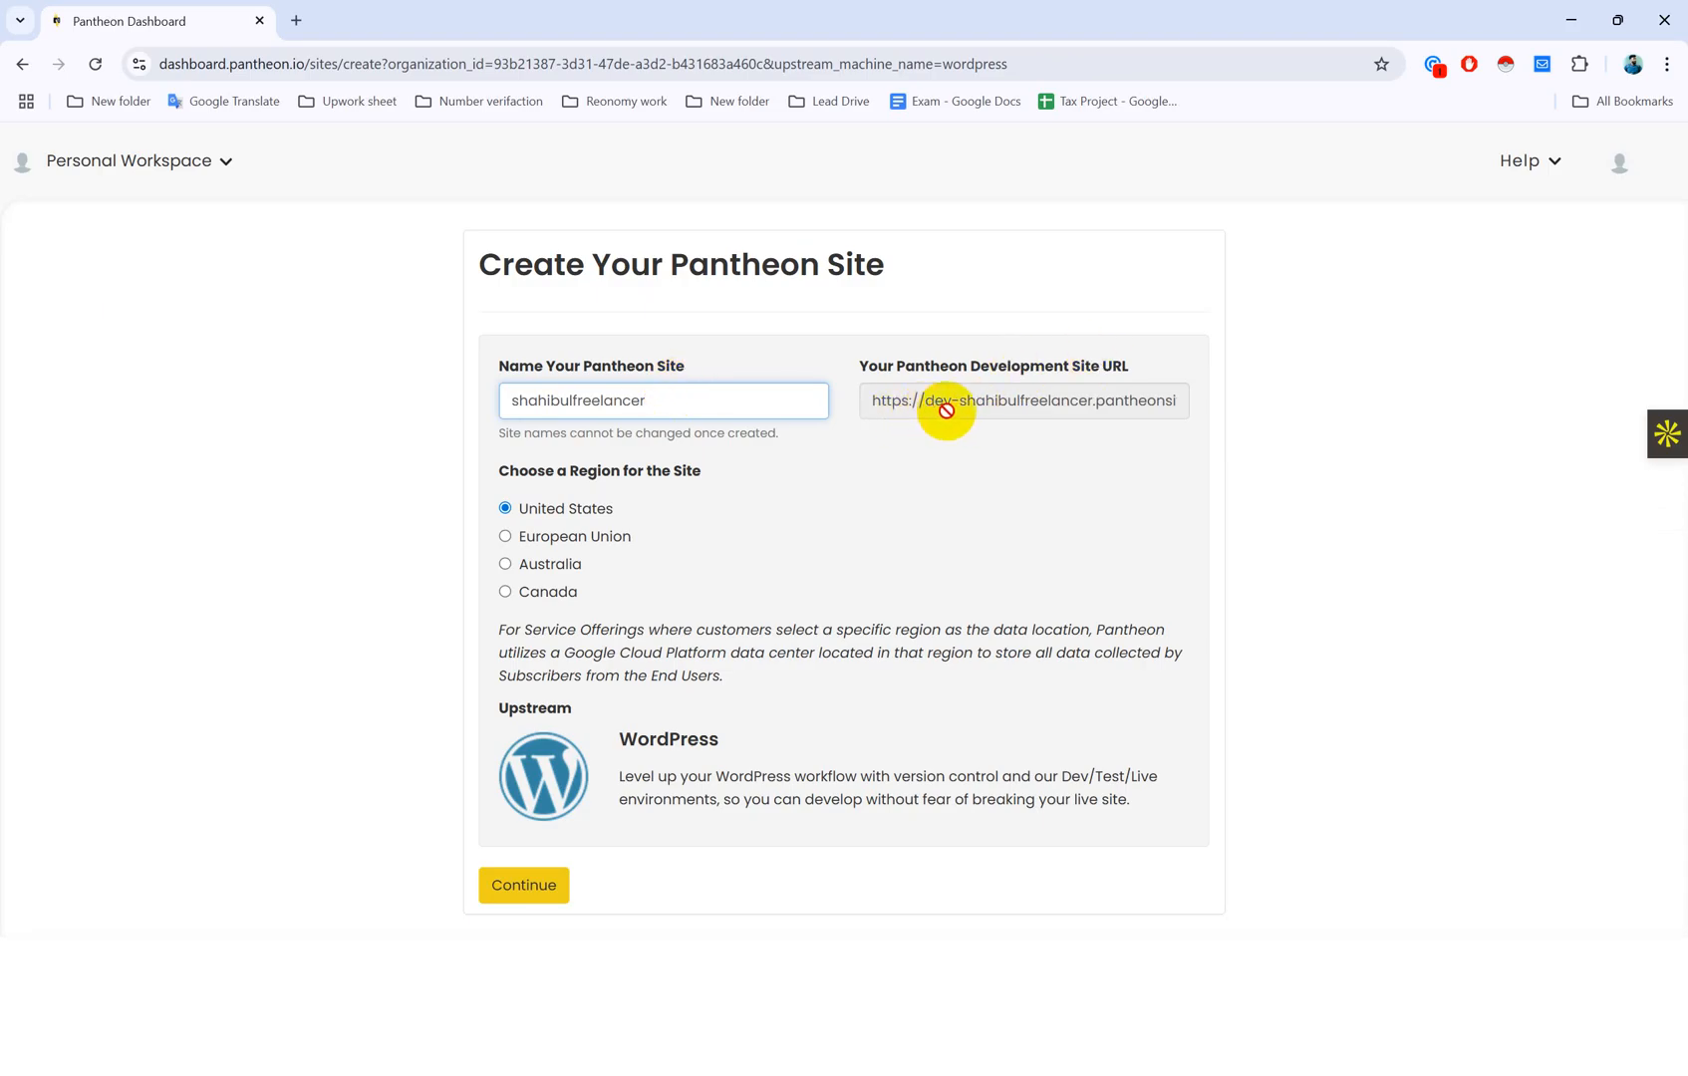
{"action": "left_click", "coordinate": [296, 20]}
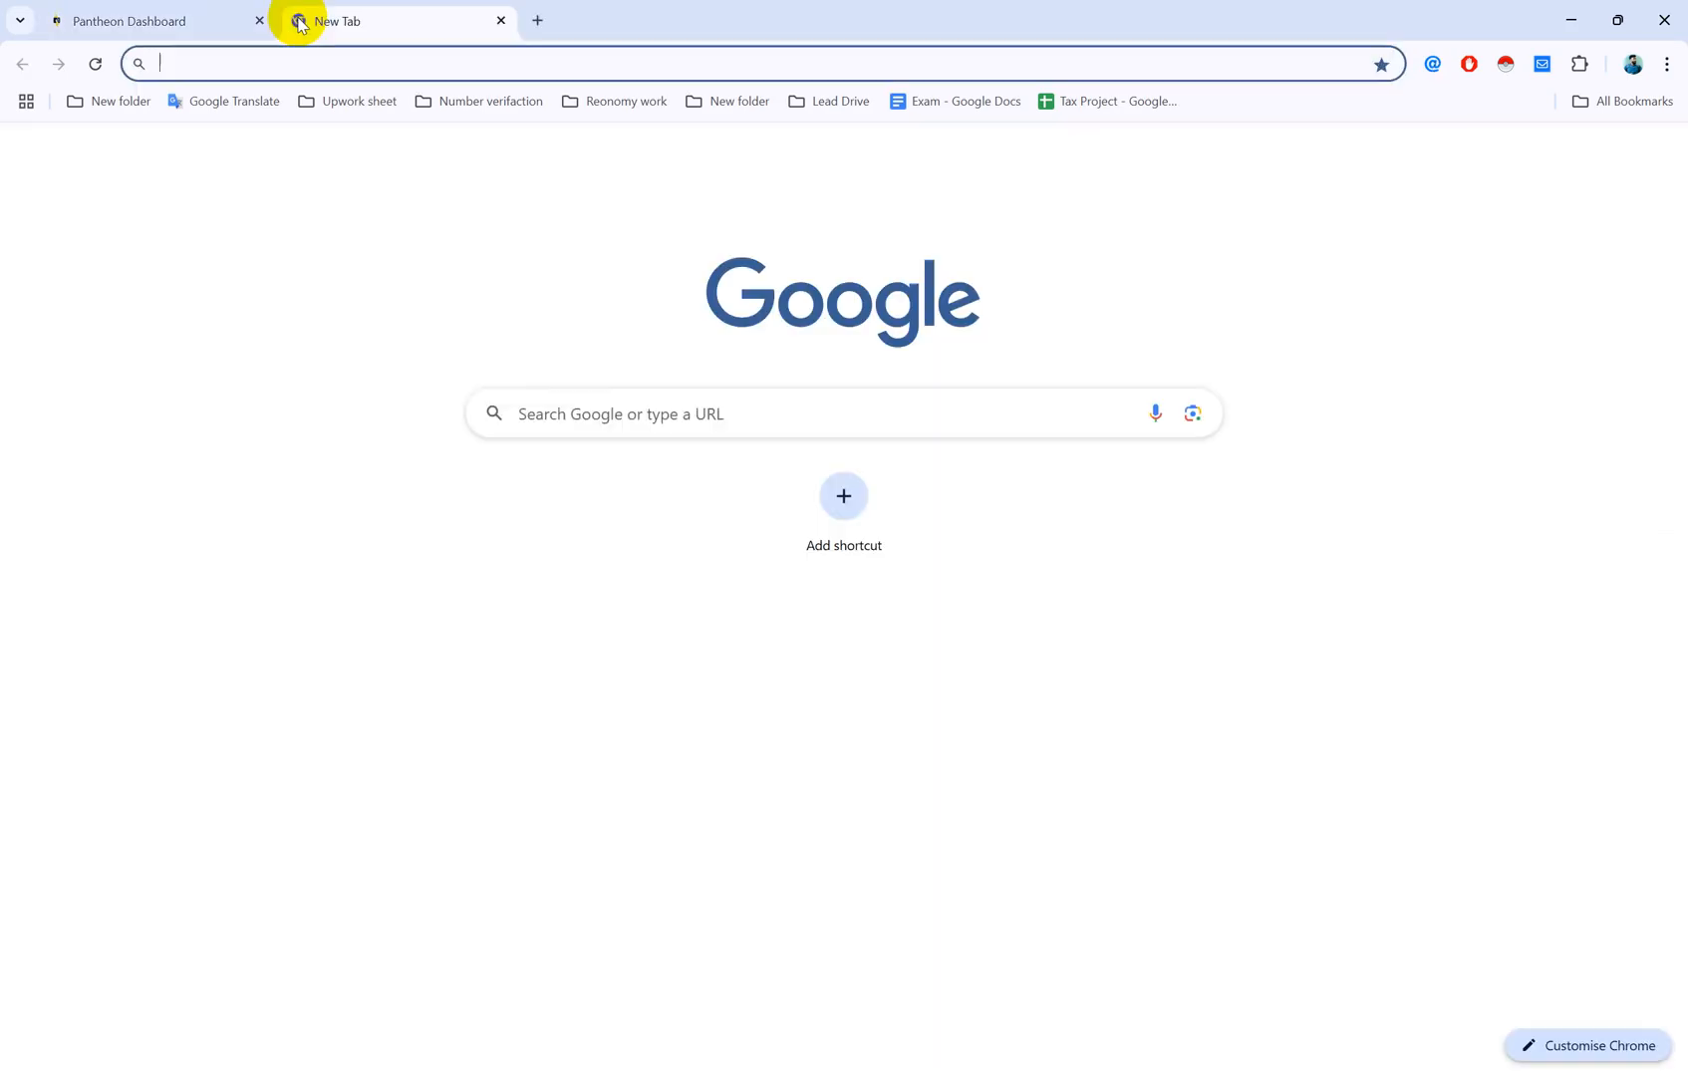
Step: Search Google for 'what is seo', expanding the AI Overview and accepting the spelling correction
{"action": "type", "text": "whatmi"}
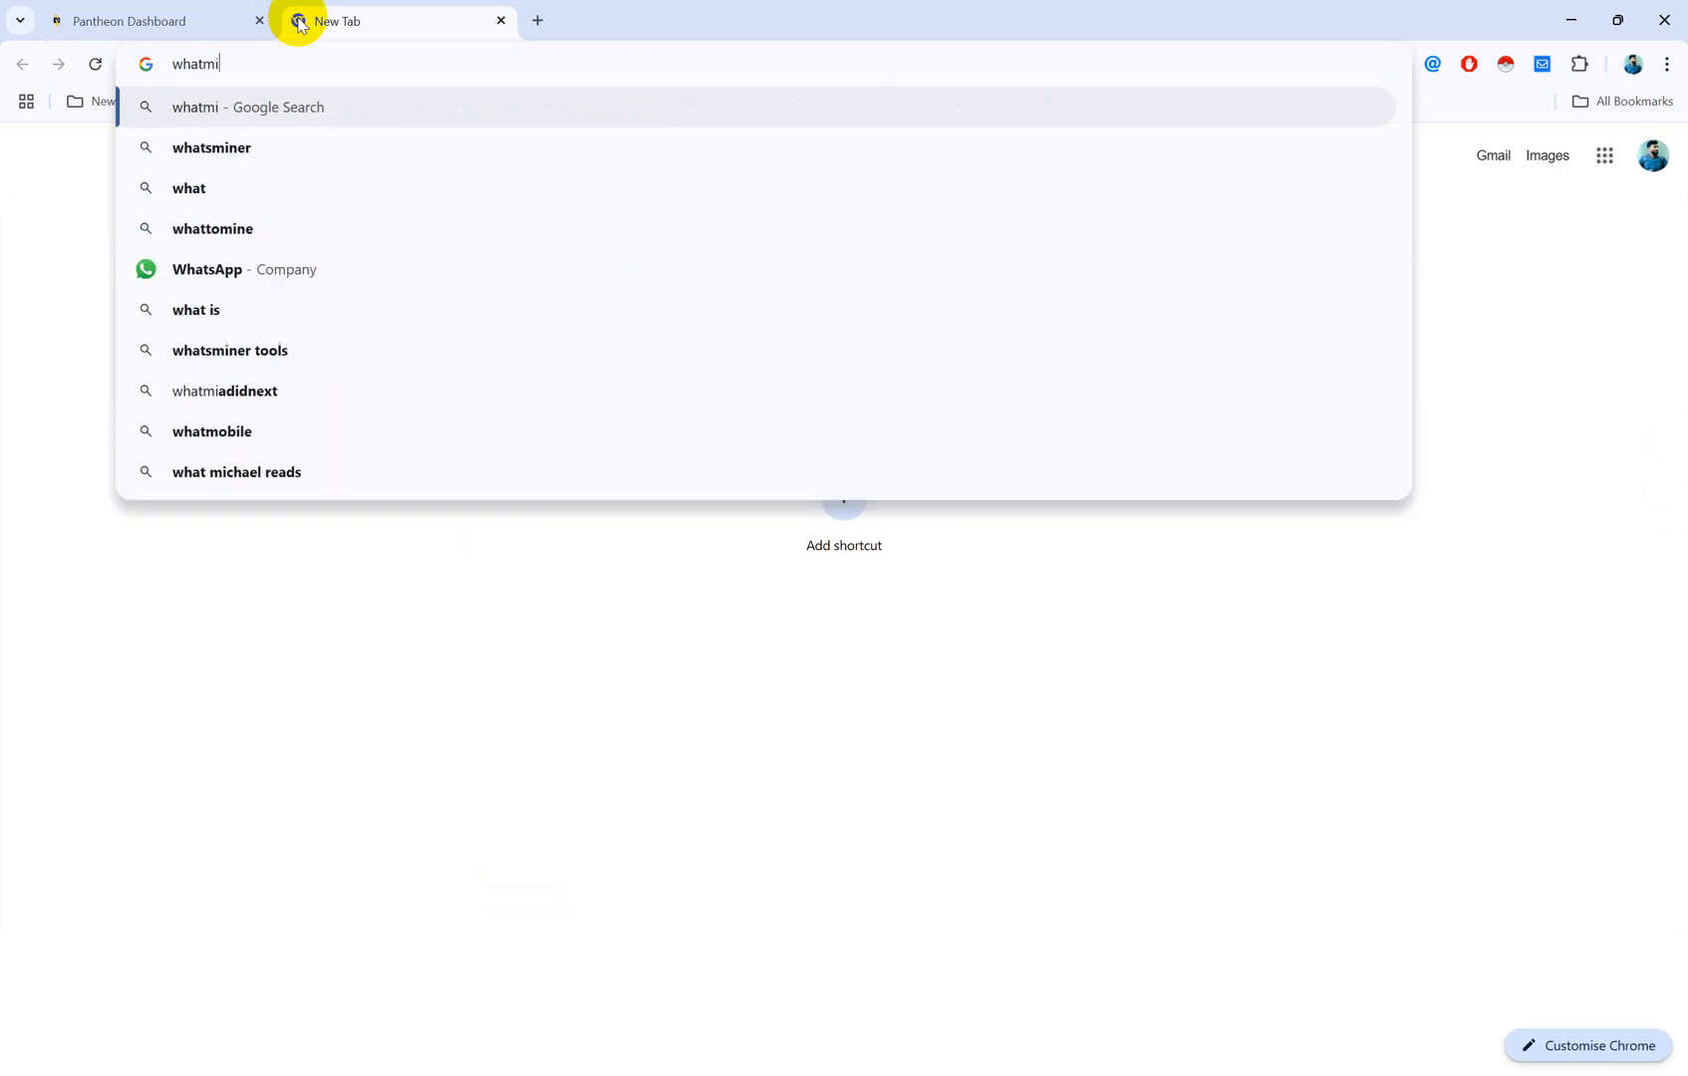
{"action": "type", "text": "s seo"}
{"action": "key", "text": "Return"}
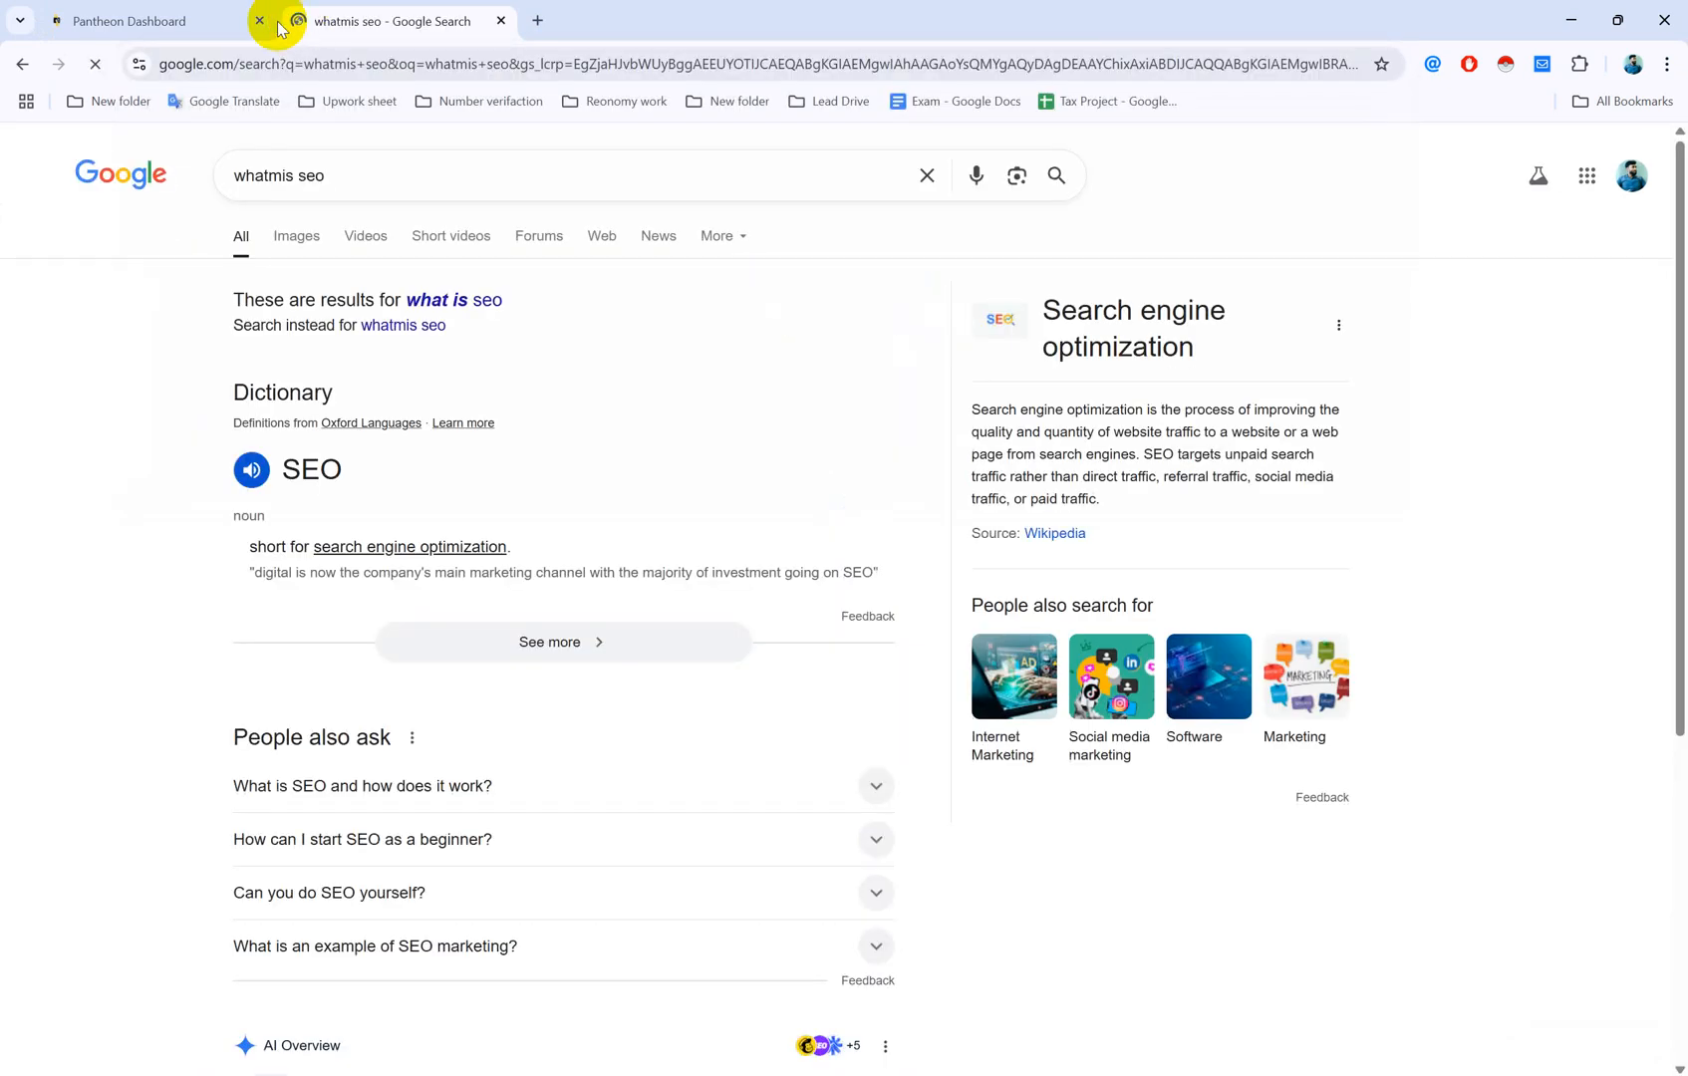
{"action": "scroll", "coordinate": [283, 785], "scroll_direction": "down", "scroll_amount": 2}
{"action": "scroll", "coordinate": [282, 781], "scroll_direction": "down", "scroll_amount": 3}
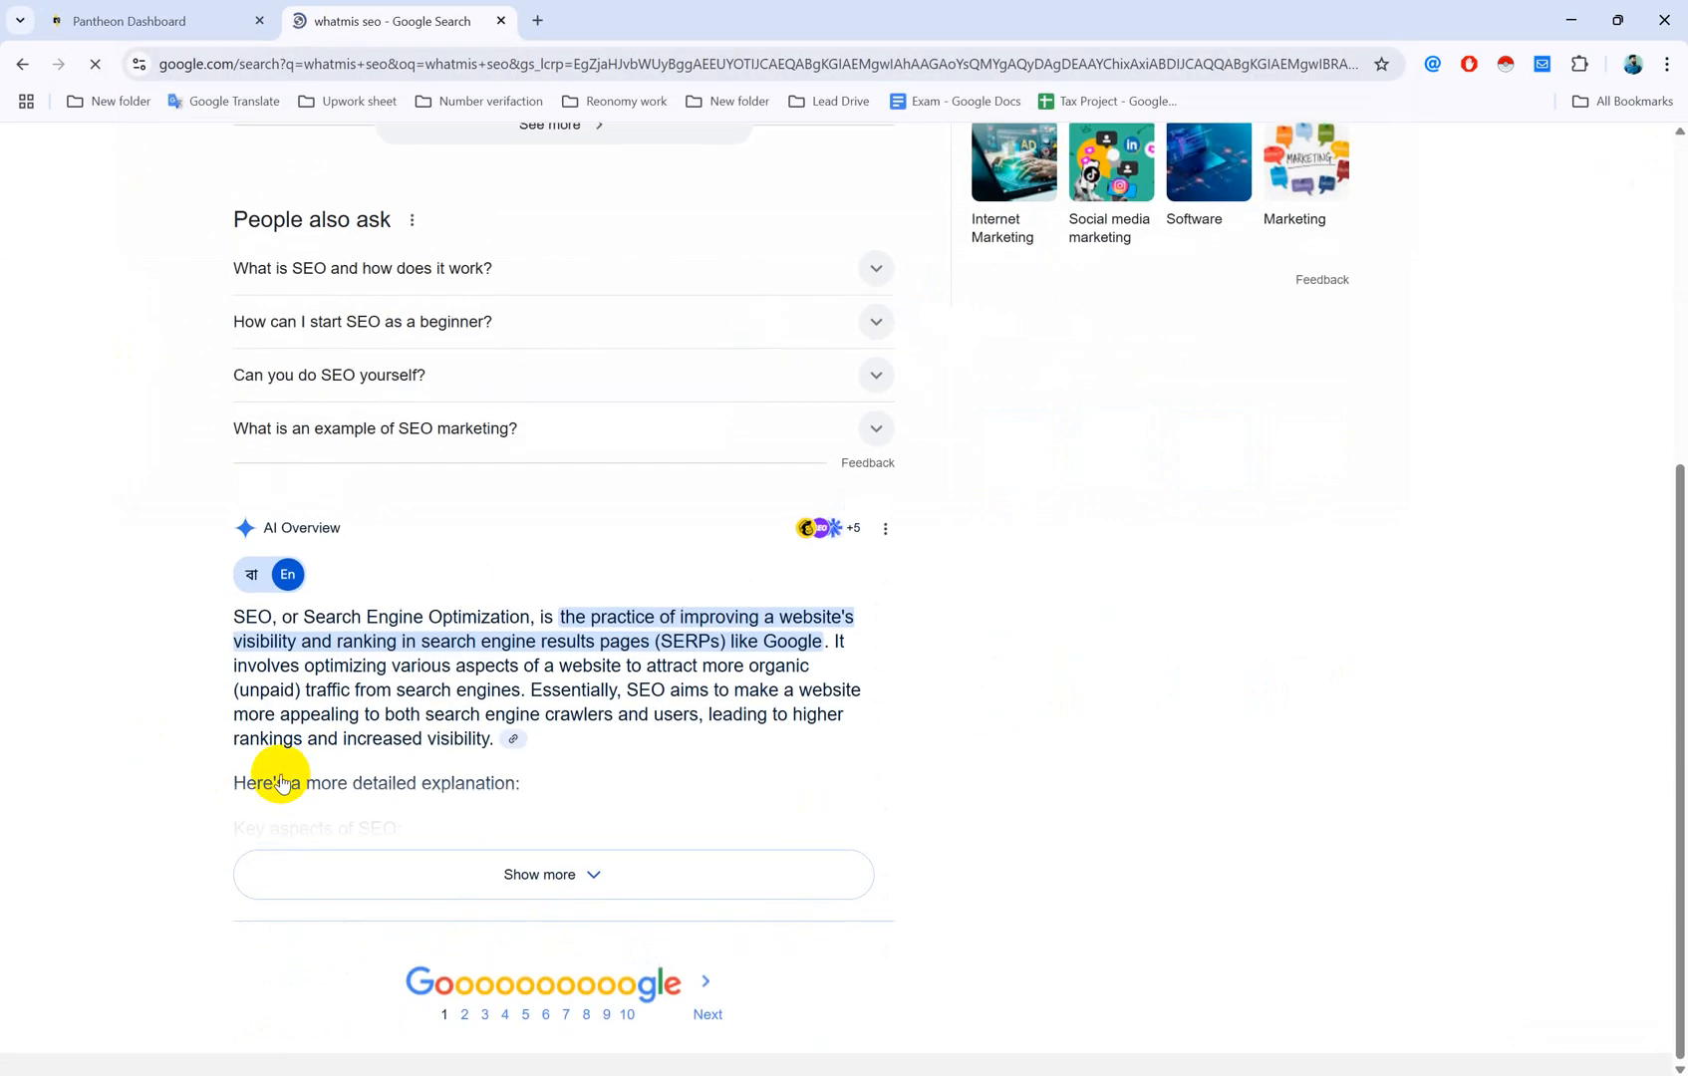
{"action": "left_click", "coordinate": [596, 871]}
{"action": "scroll", "coordinate": [603, 872], "scroll_direction": "down", "scroll_amount": 10}
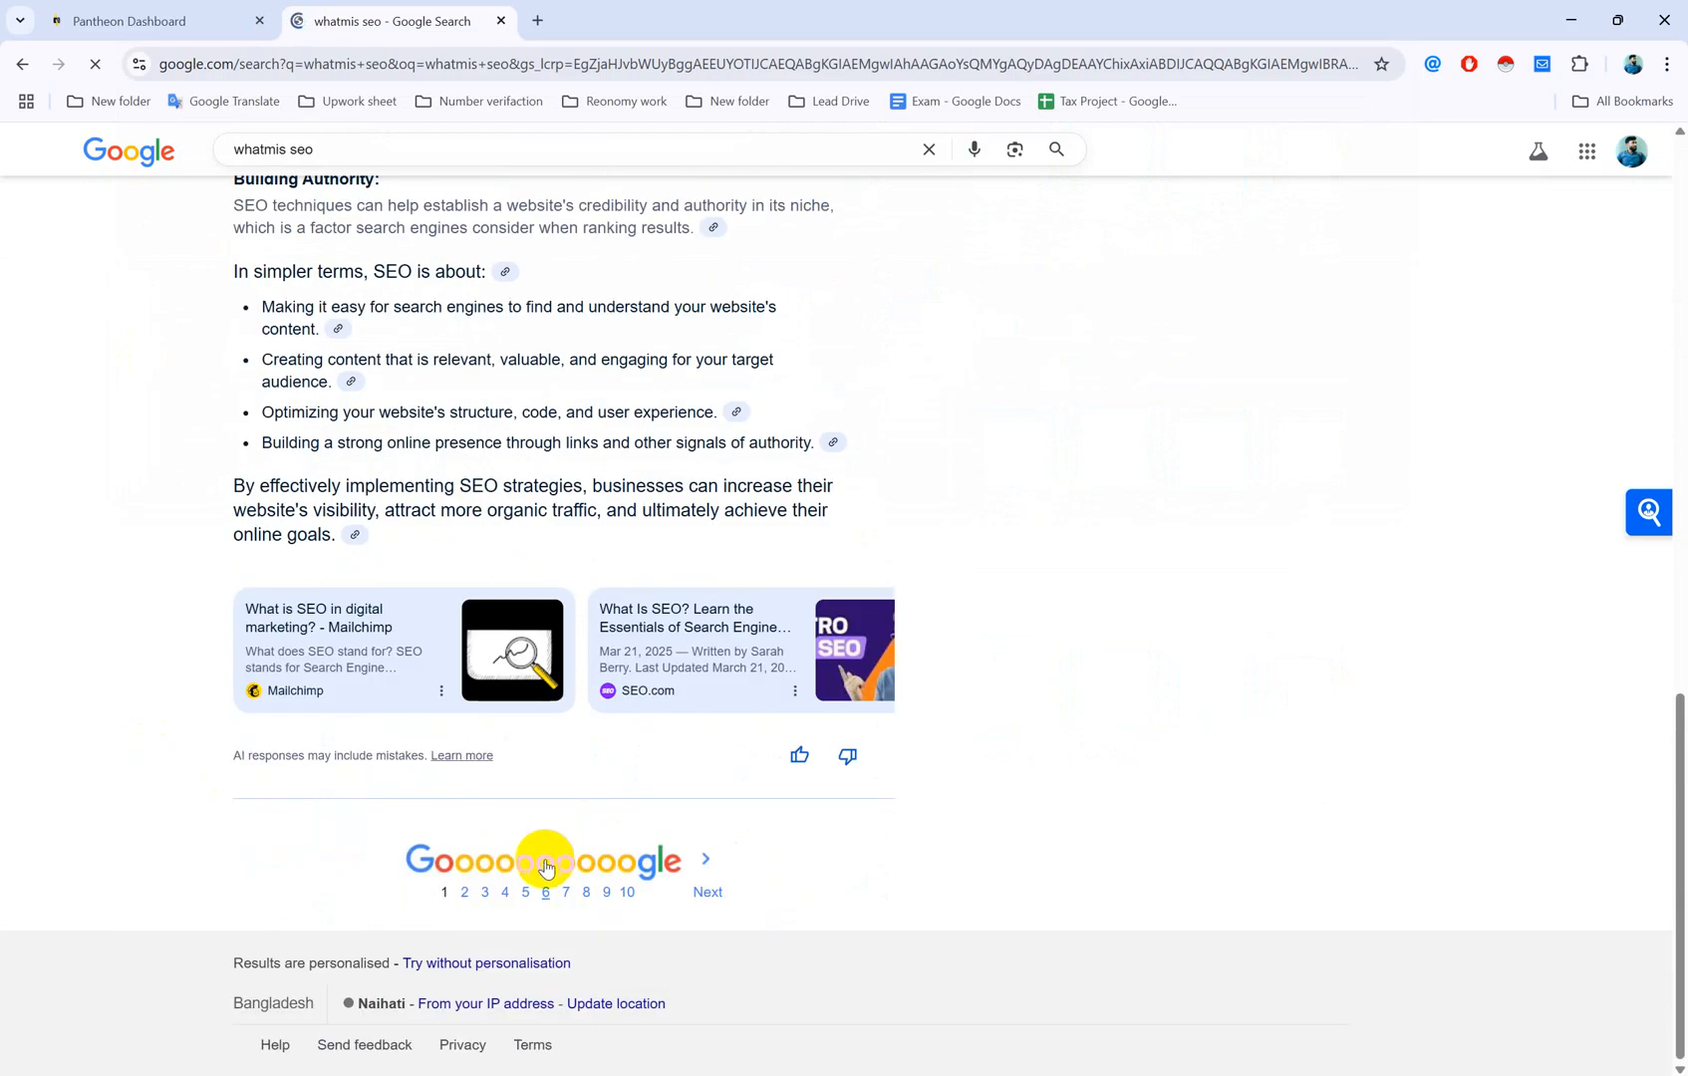
{"action": "scroll", "coordinate": [860, 809], "scroll_direction": "up", "scroll_amount": 15}
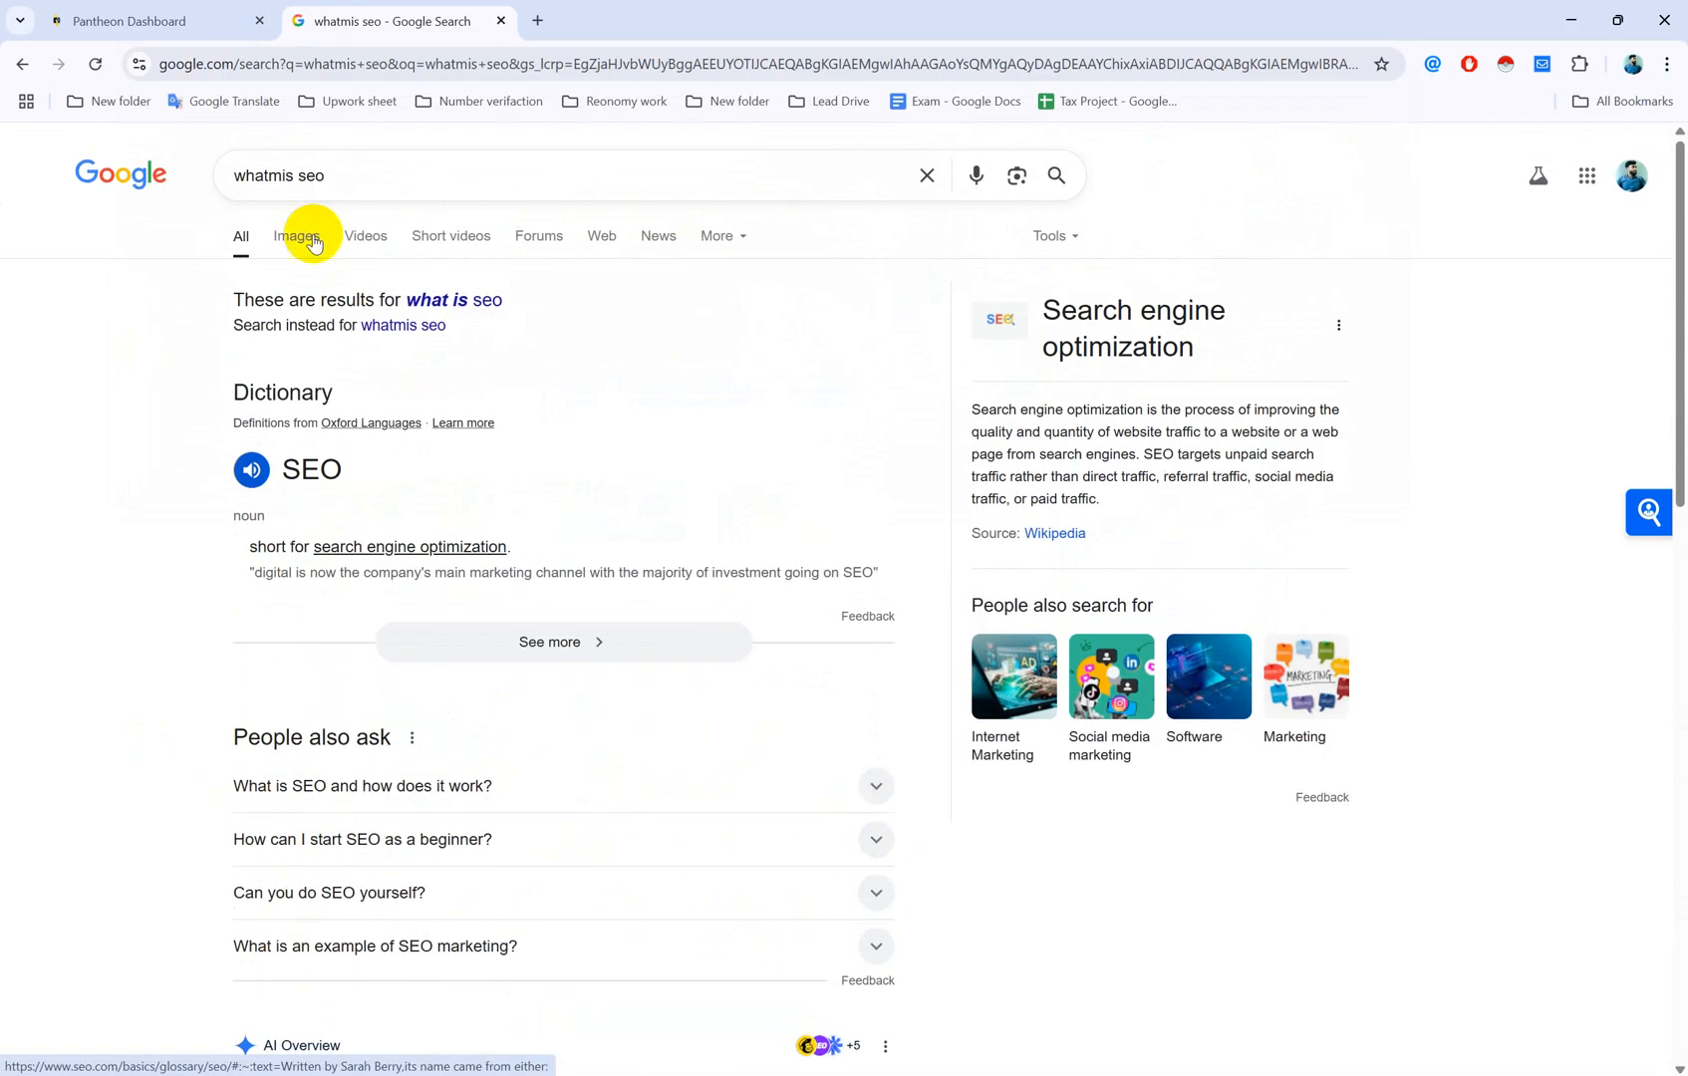
{"action": "left_click", "coordinate": [470, 299]}
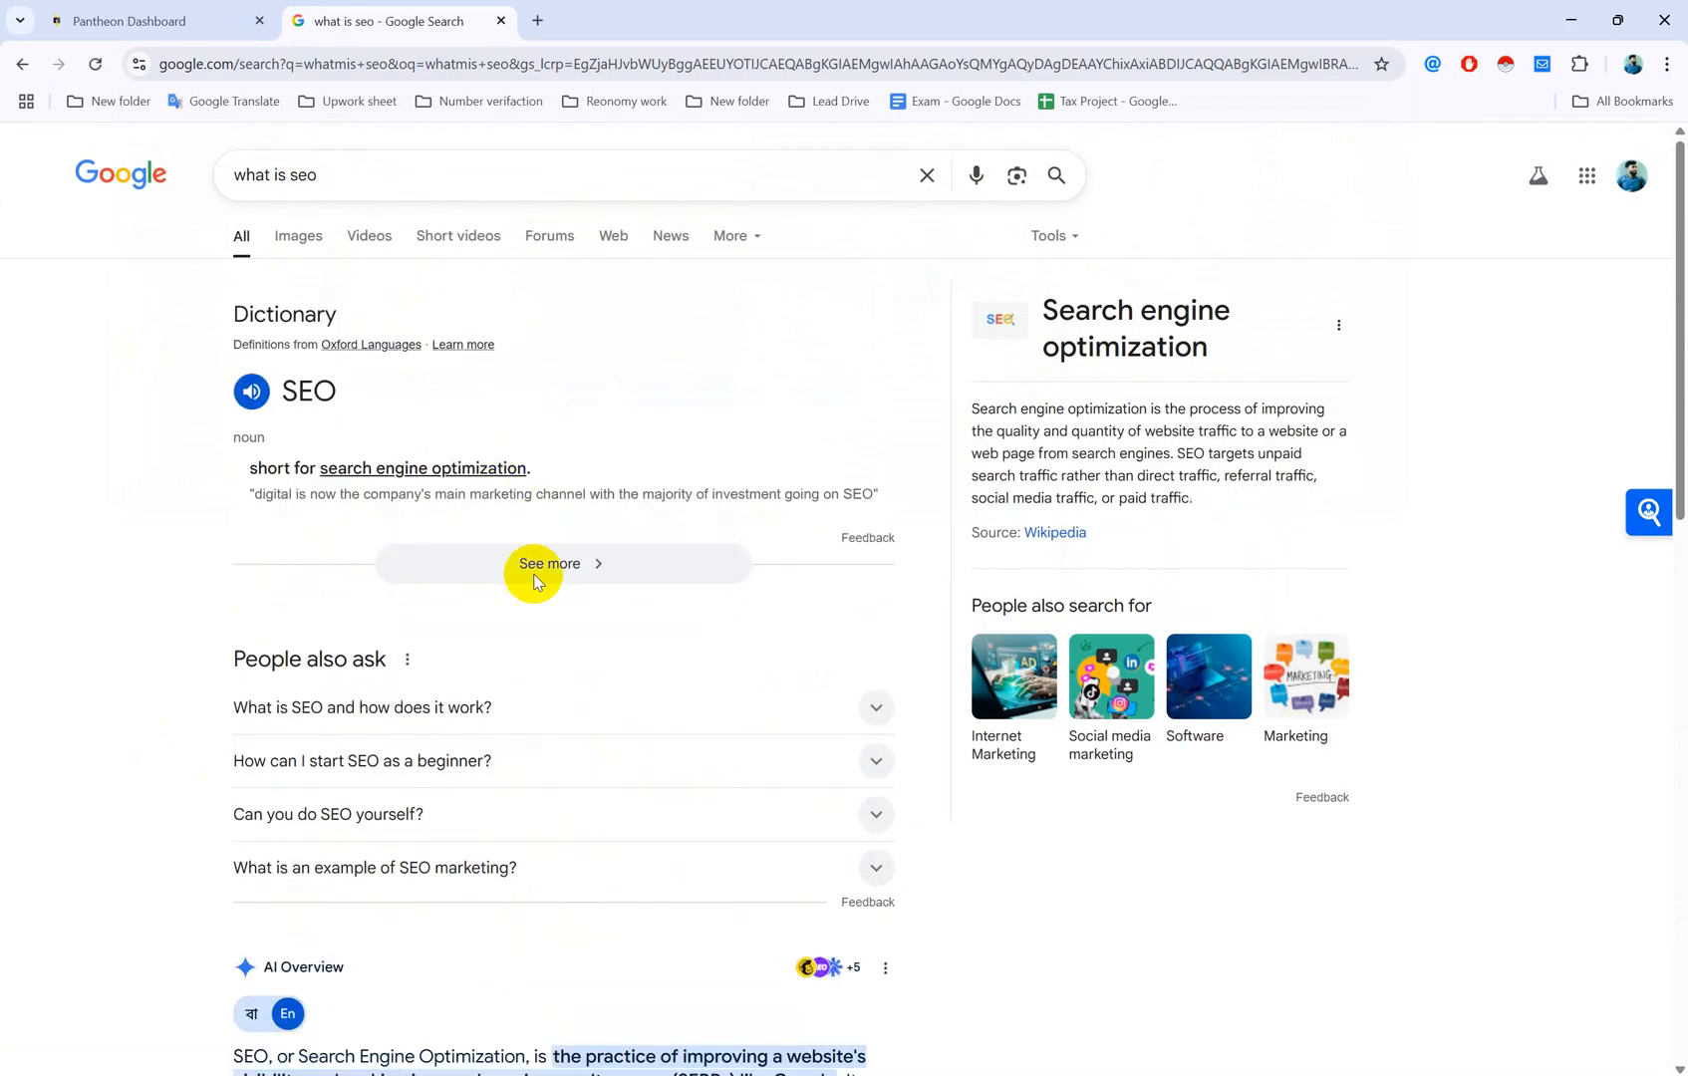
Step: Go to the second page of results, then return to the Pantheon create-site tab
{"action": "scroll", "coordinate": [546, 697], "scroll_direction": "down", "scroll_amount": 13}
{"action": "scroll", "coordinate": [558, 738], "scroll_direction": "down", "scroll_amount": 2}
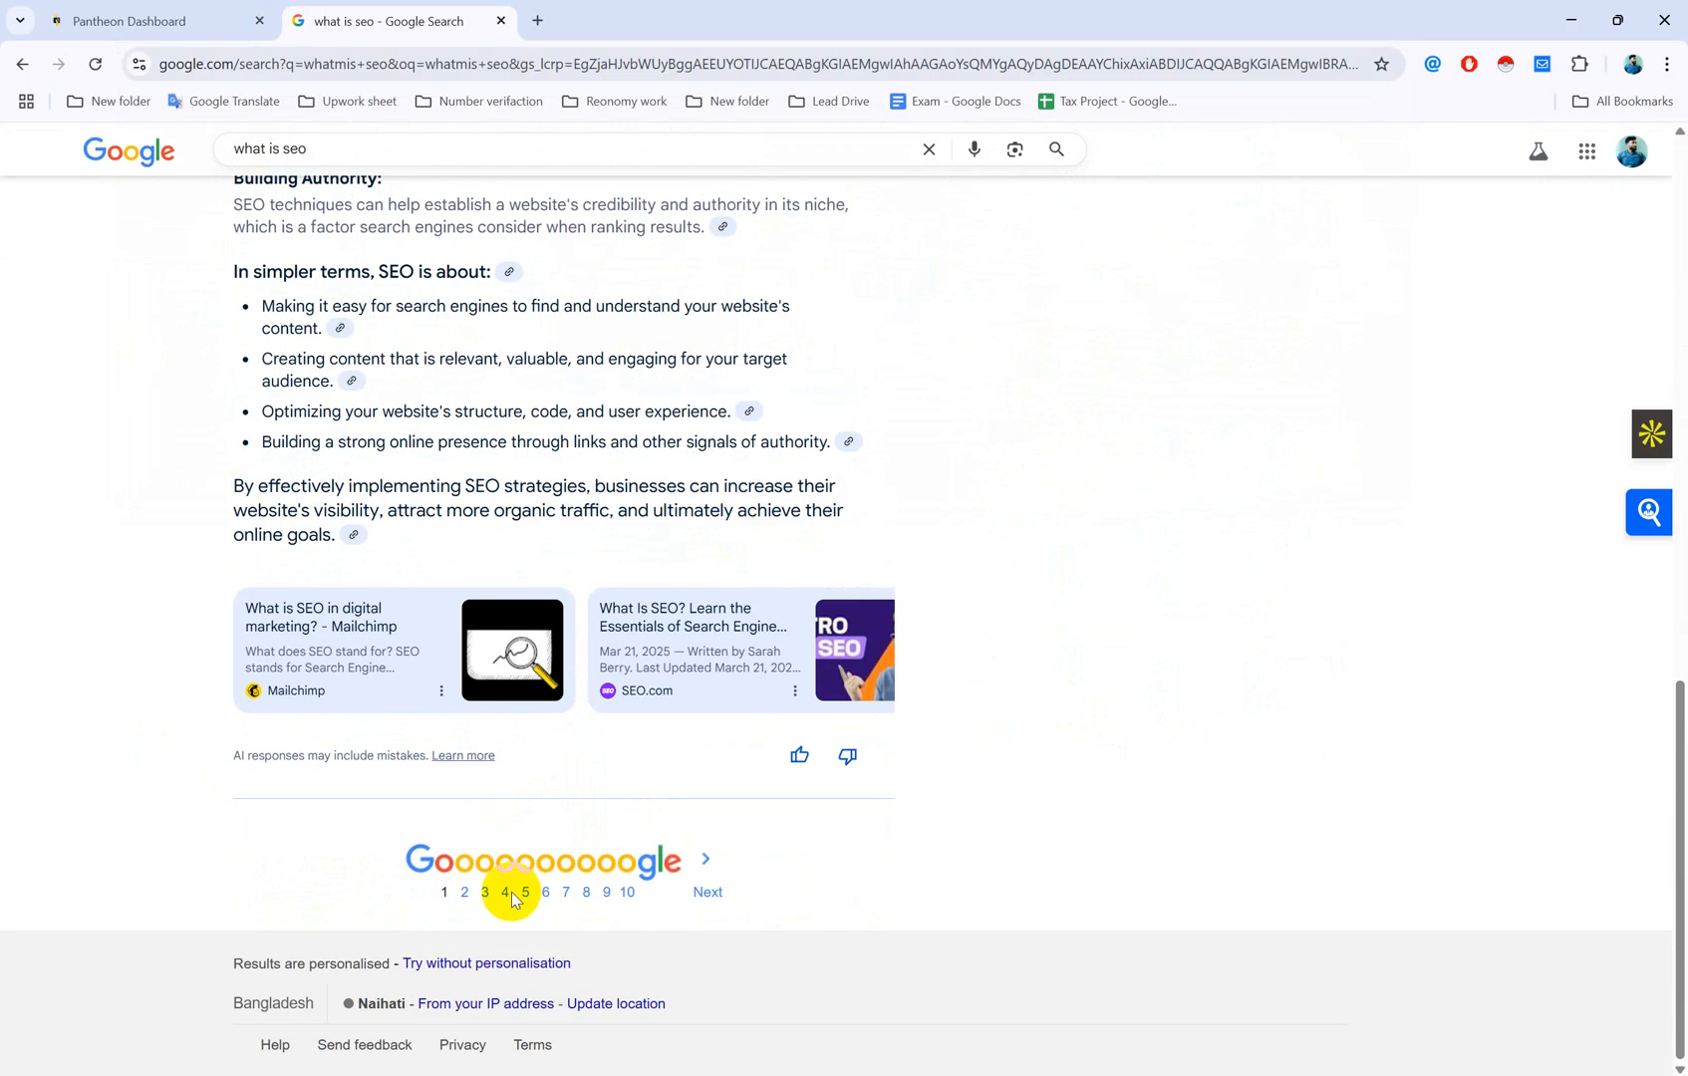
{"action": "left_click", "coordinate": [466, 893]}
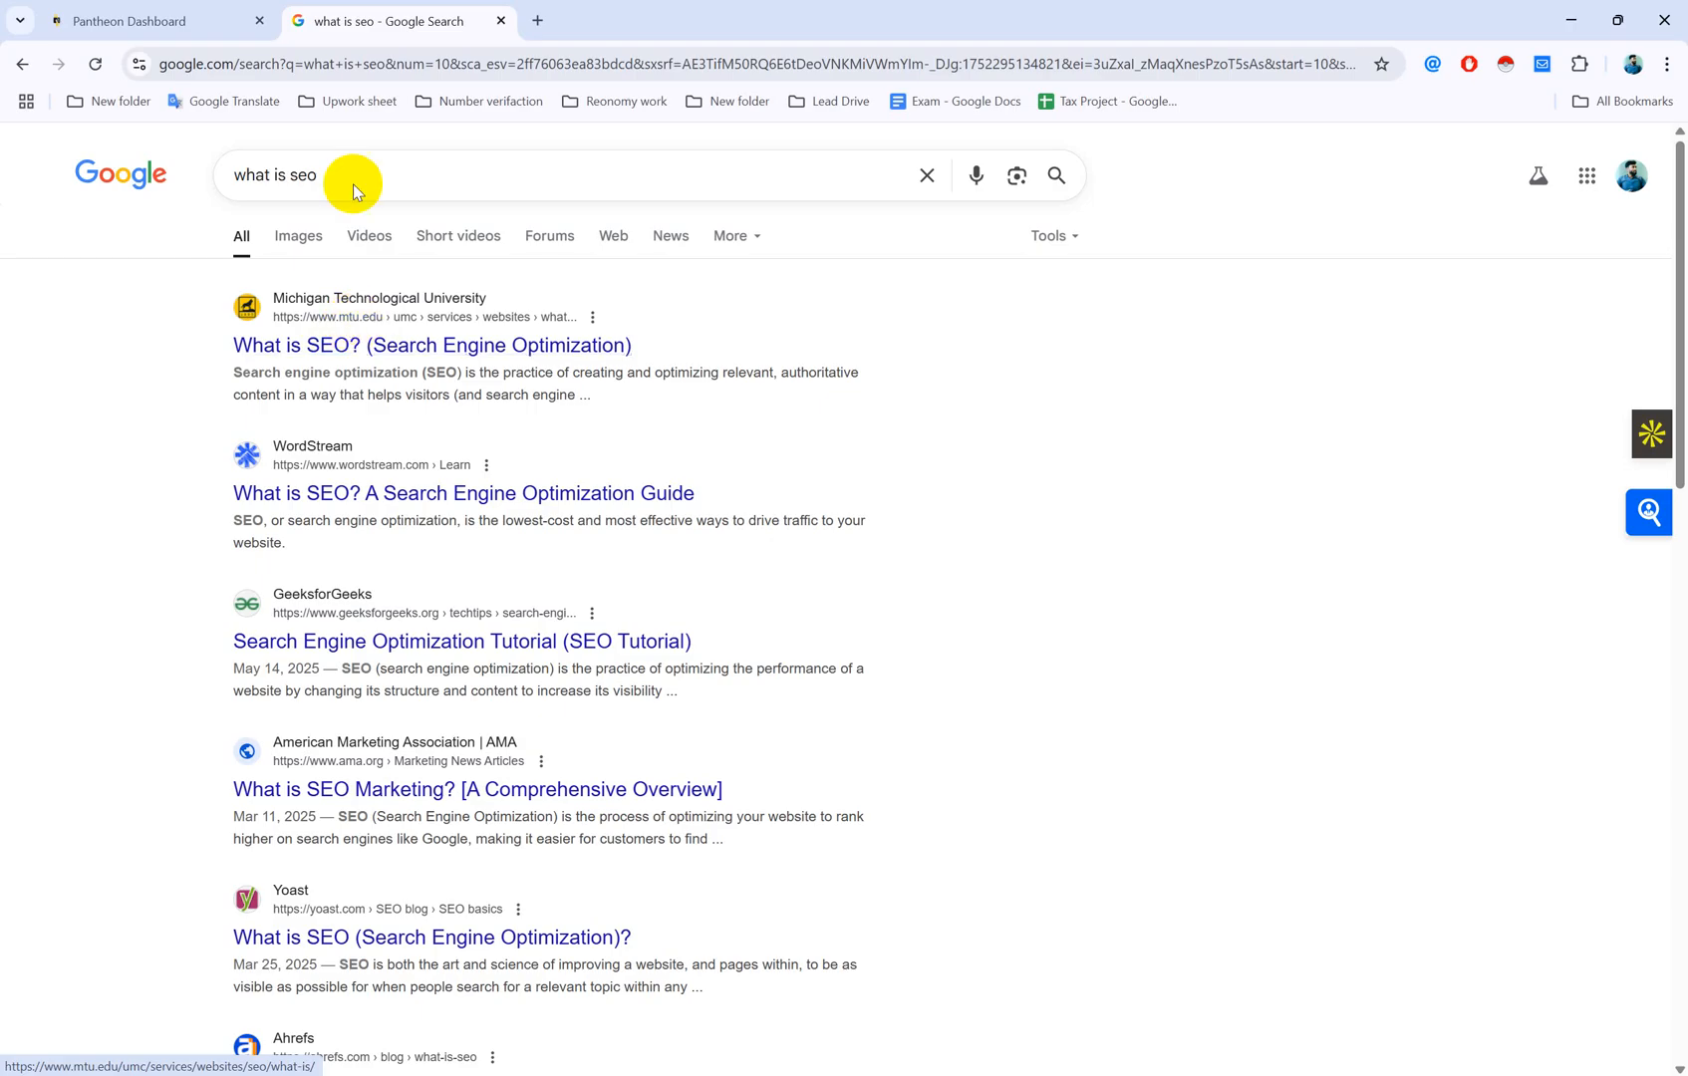
{"action": "left_click", "coordinate": [108, 22]}
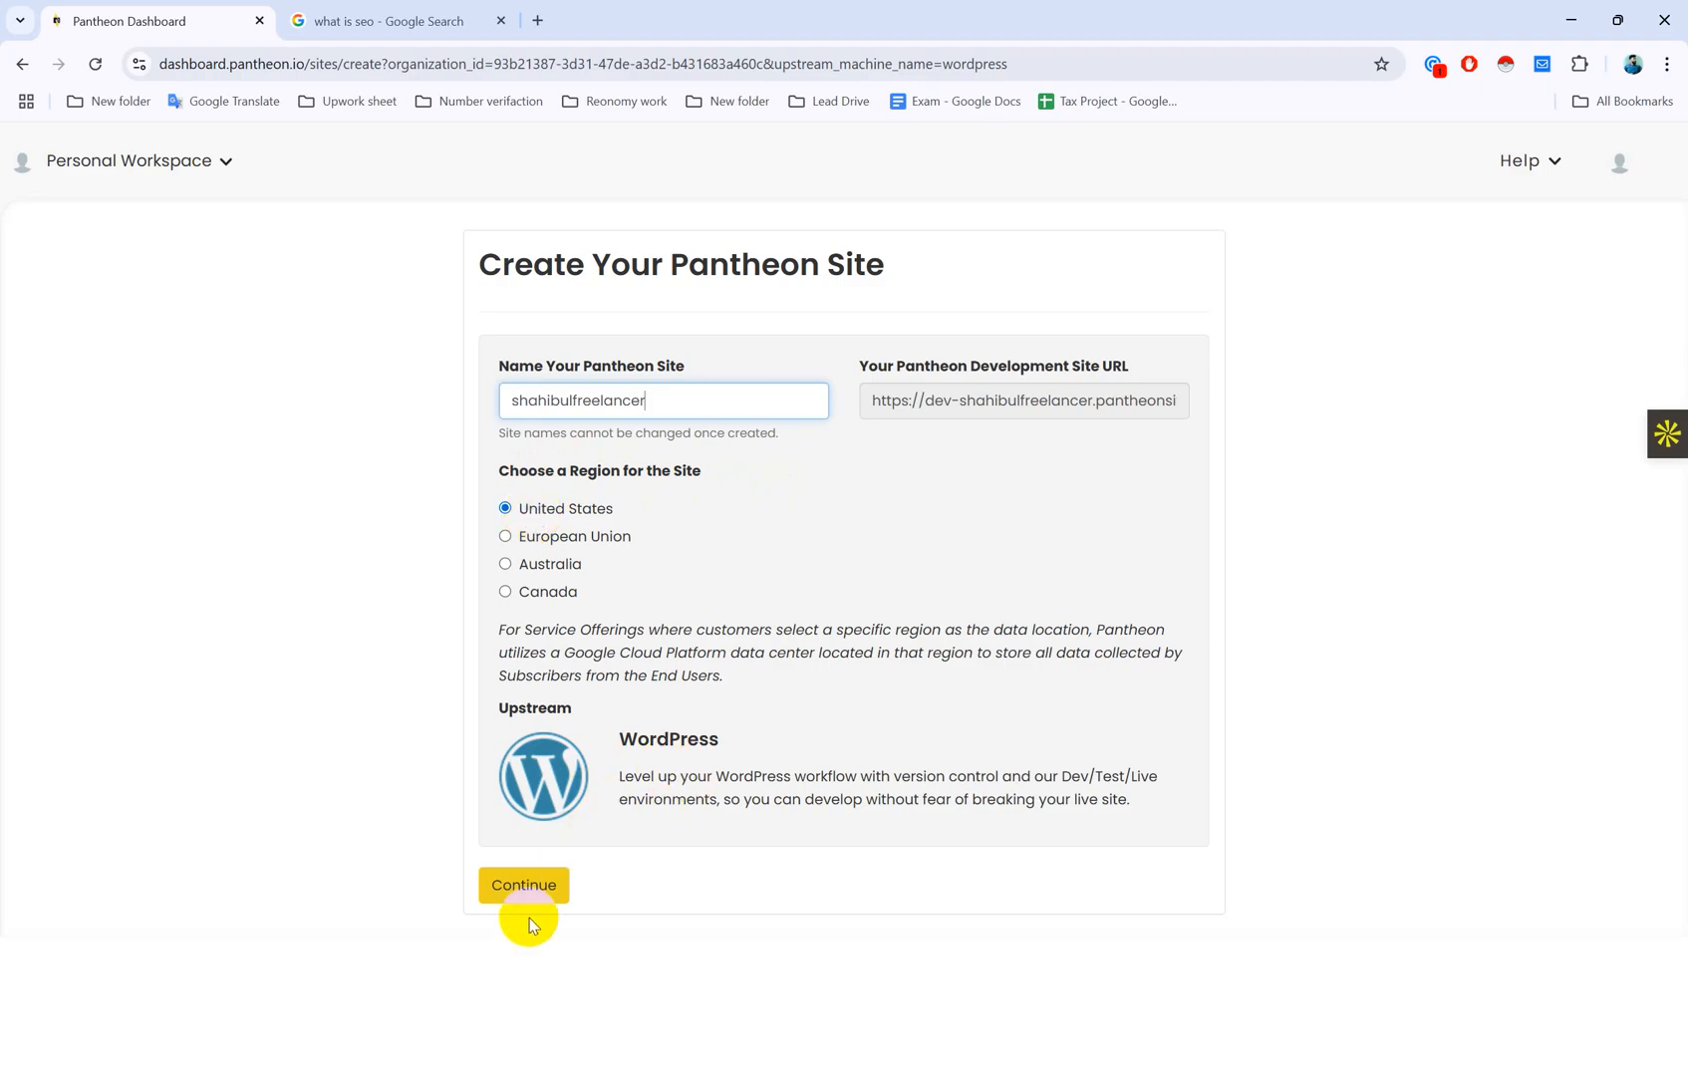
Step: Submit the named WordPress site and wait until Deploying WordPress shows Complete!
{"action": "left_click", "coordinate": [520, 885]}
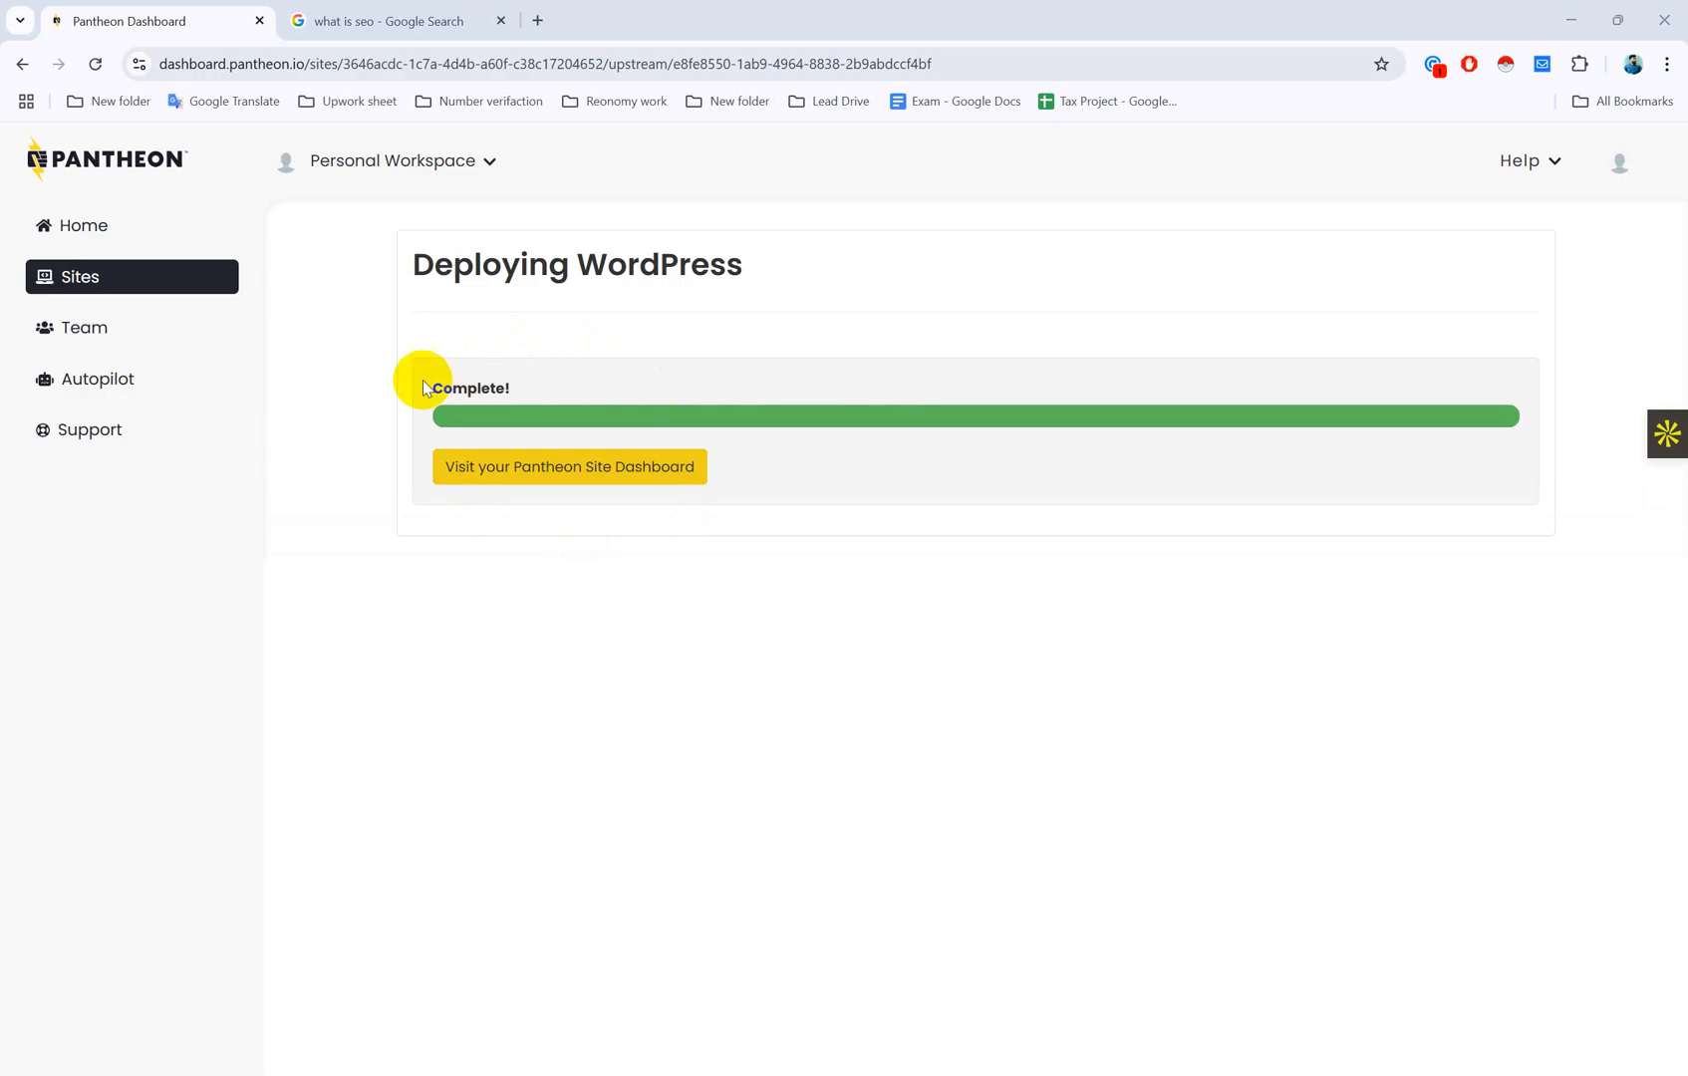
{"action": "left_click_drag", "start_coordinate": [428, 387], "coordinate": [518, 387]}
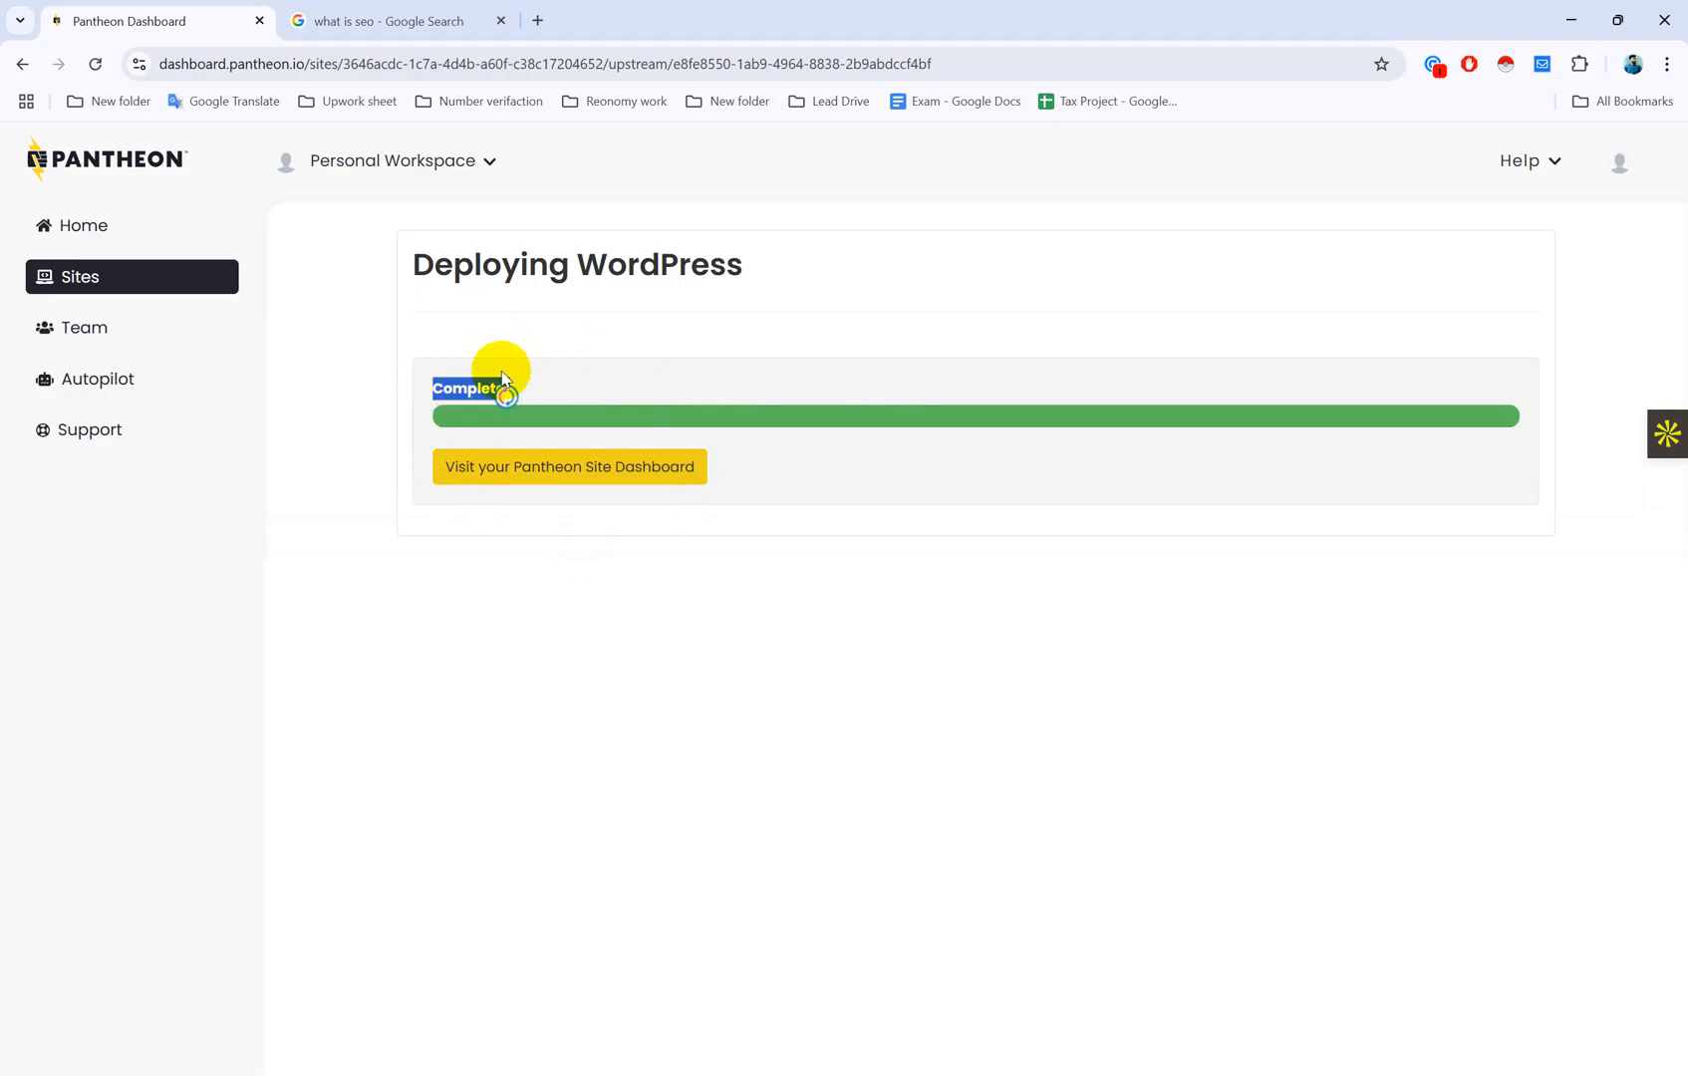
{"action": "left_click", "coordinate": [477, 495]}
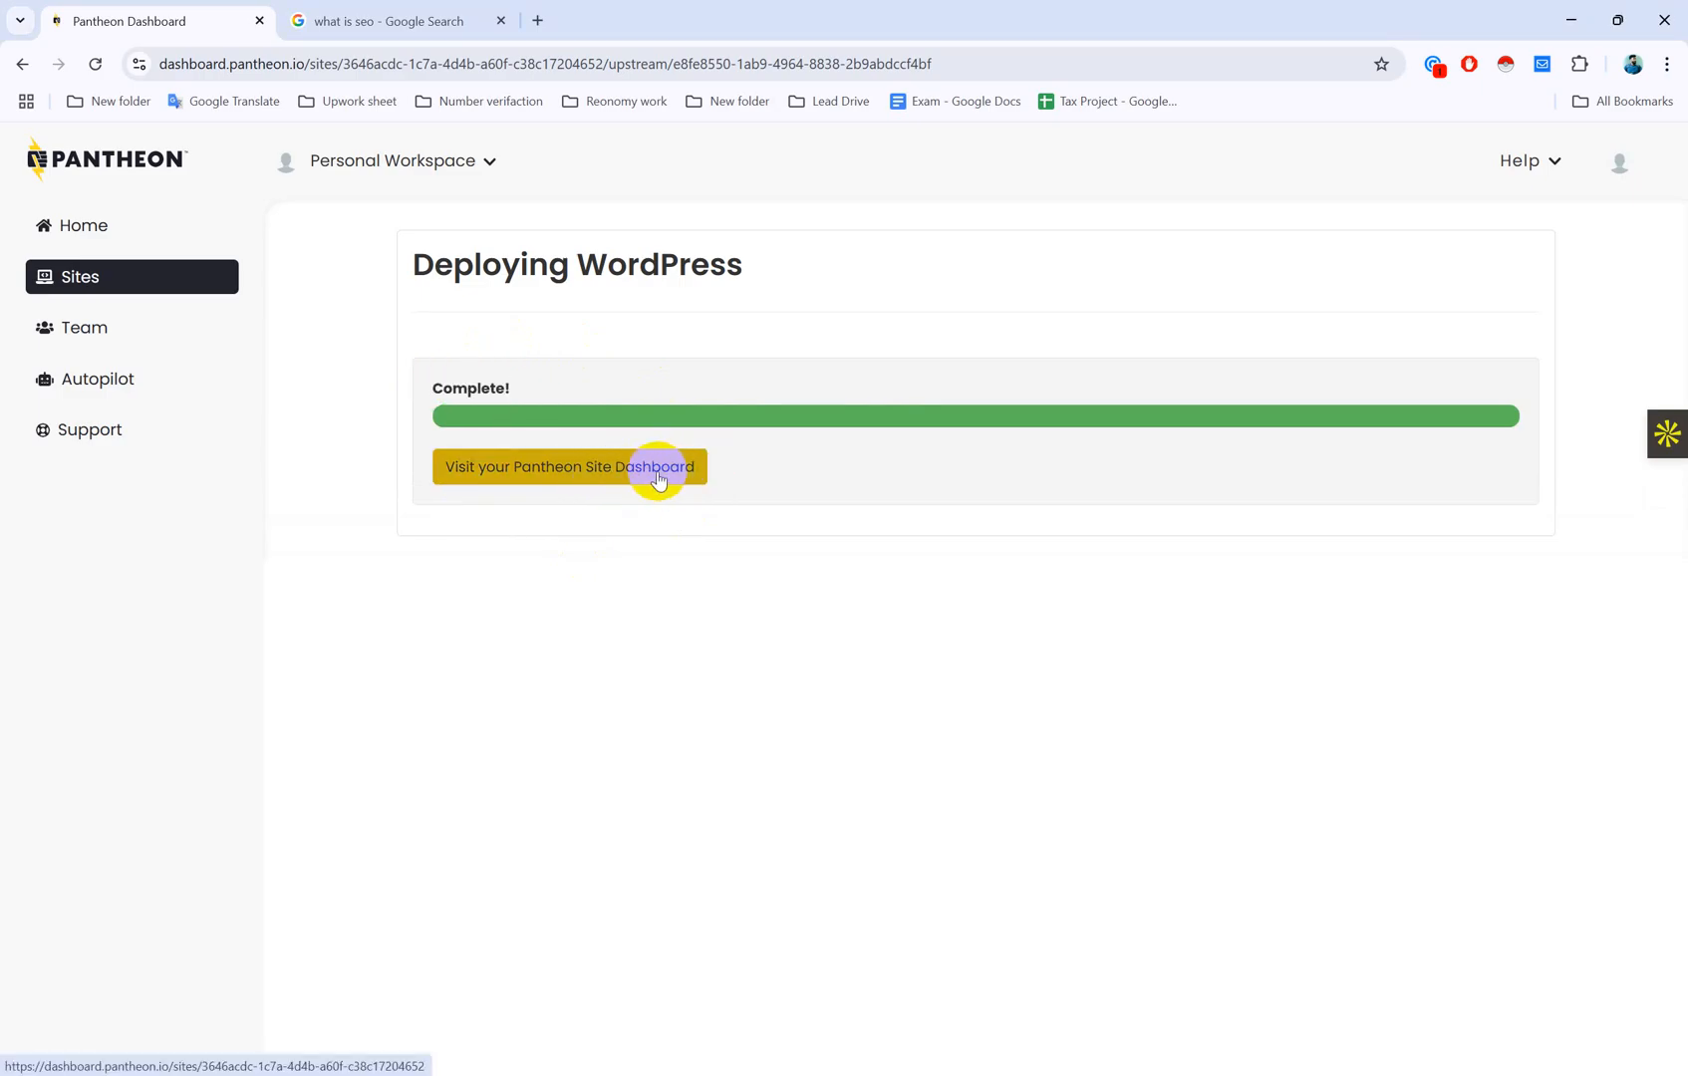
Step: From the new site's dashboard, open the development site in its own tab and close the search tab
{"action": "left_click", "coordinate": [628, 477]}
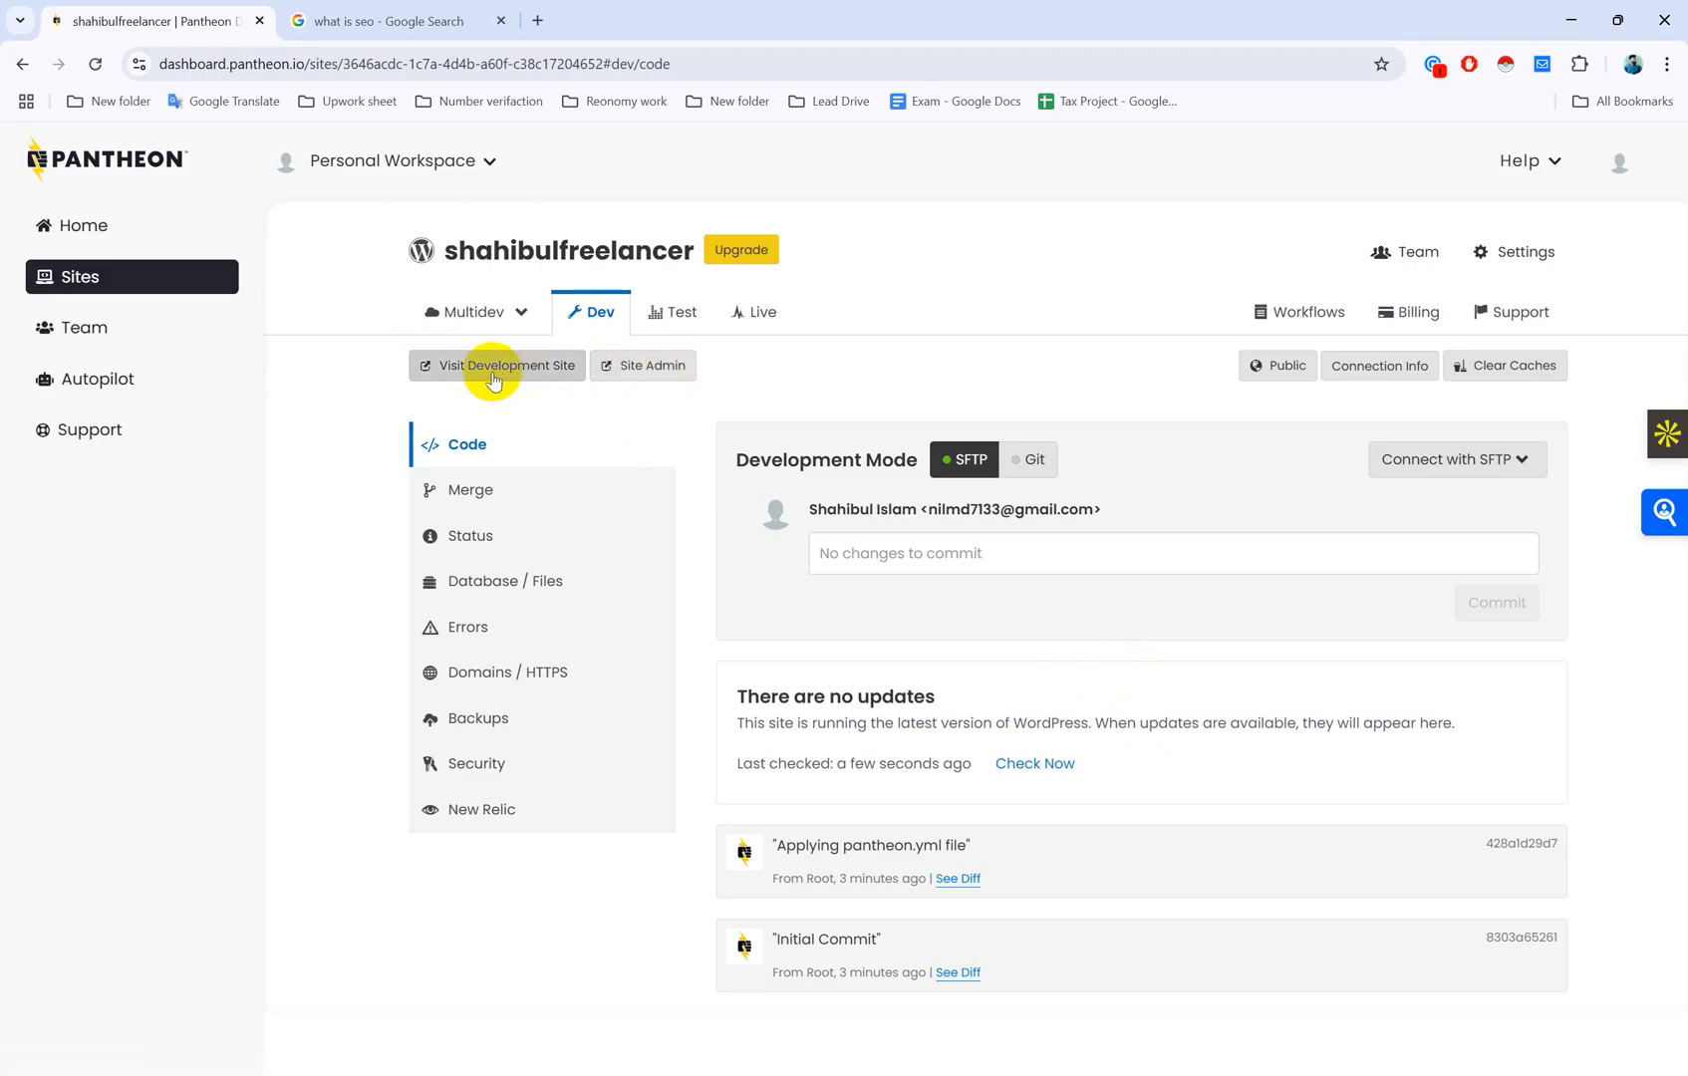
{"action": "left_click", "coordinate": [531, 366]}
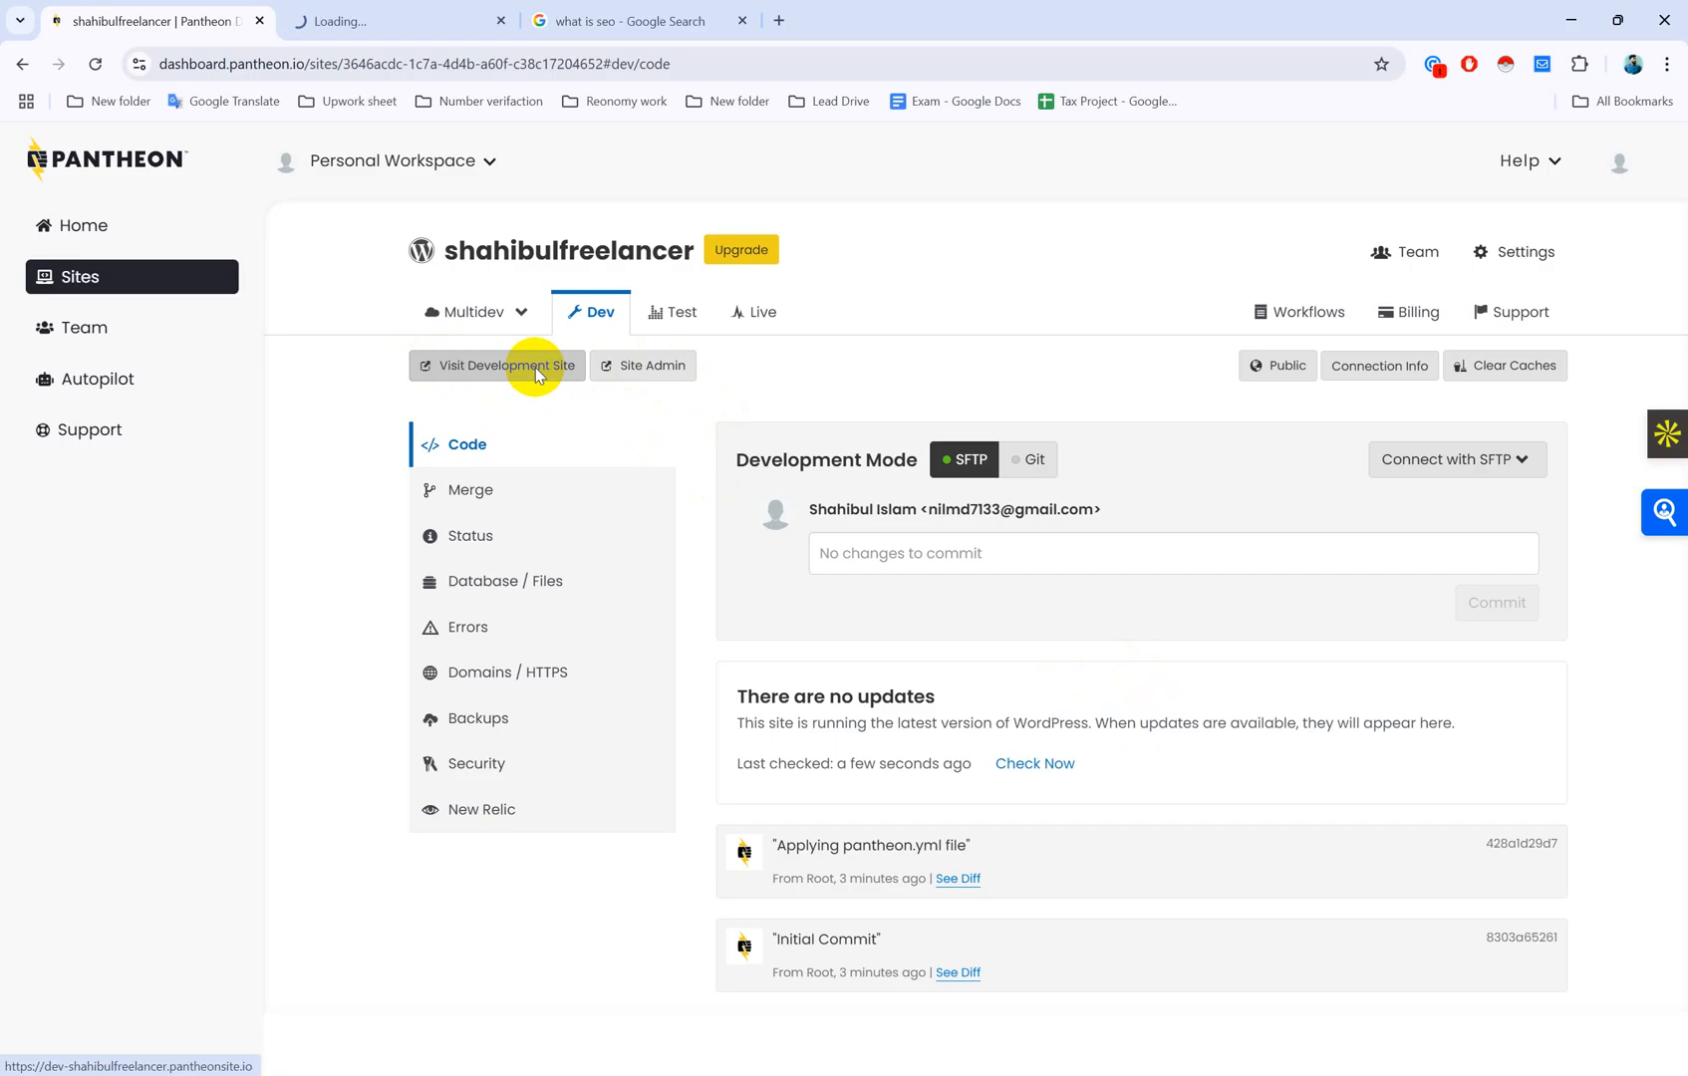
{"action": "middle_click", "coordinate": [603, 20]}
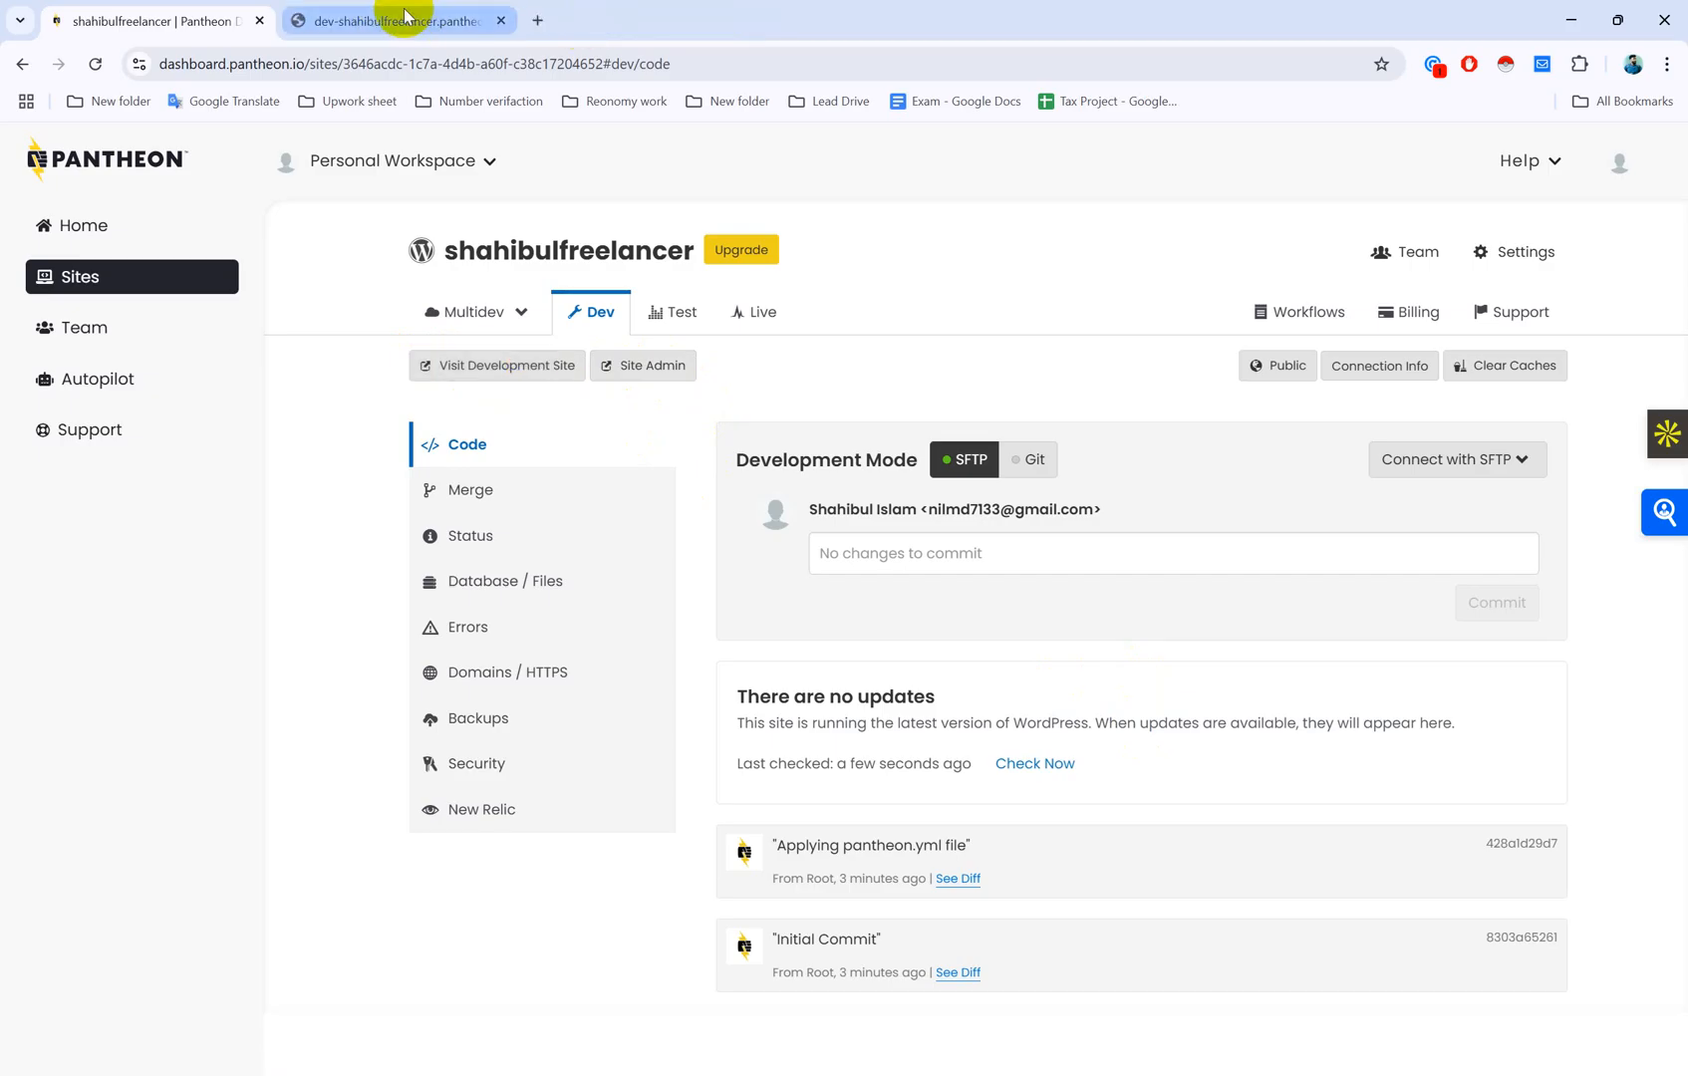
{"action": "left_click", "coordinate": [399, 18]}
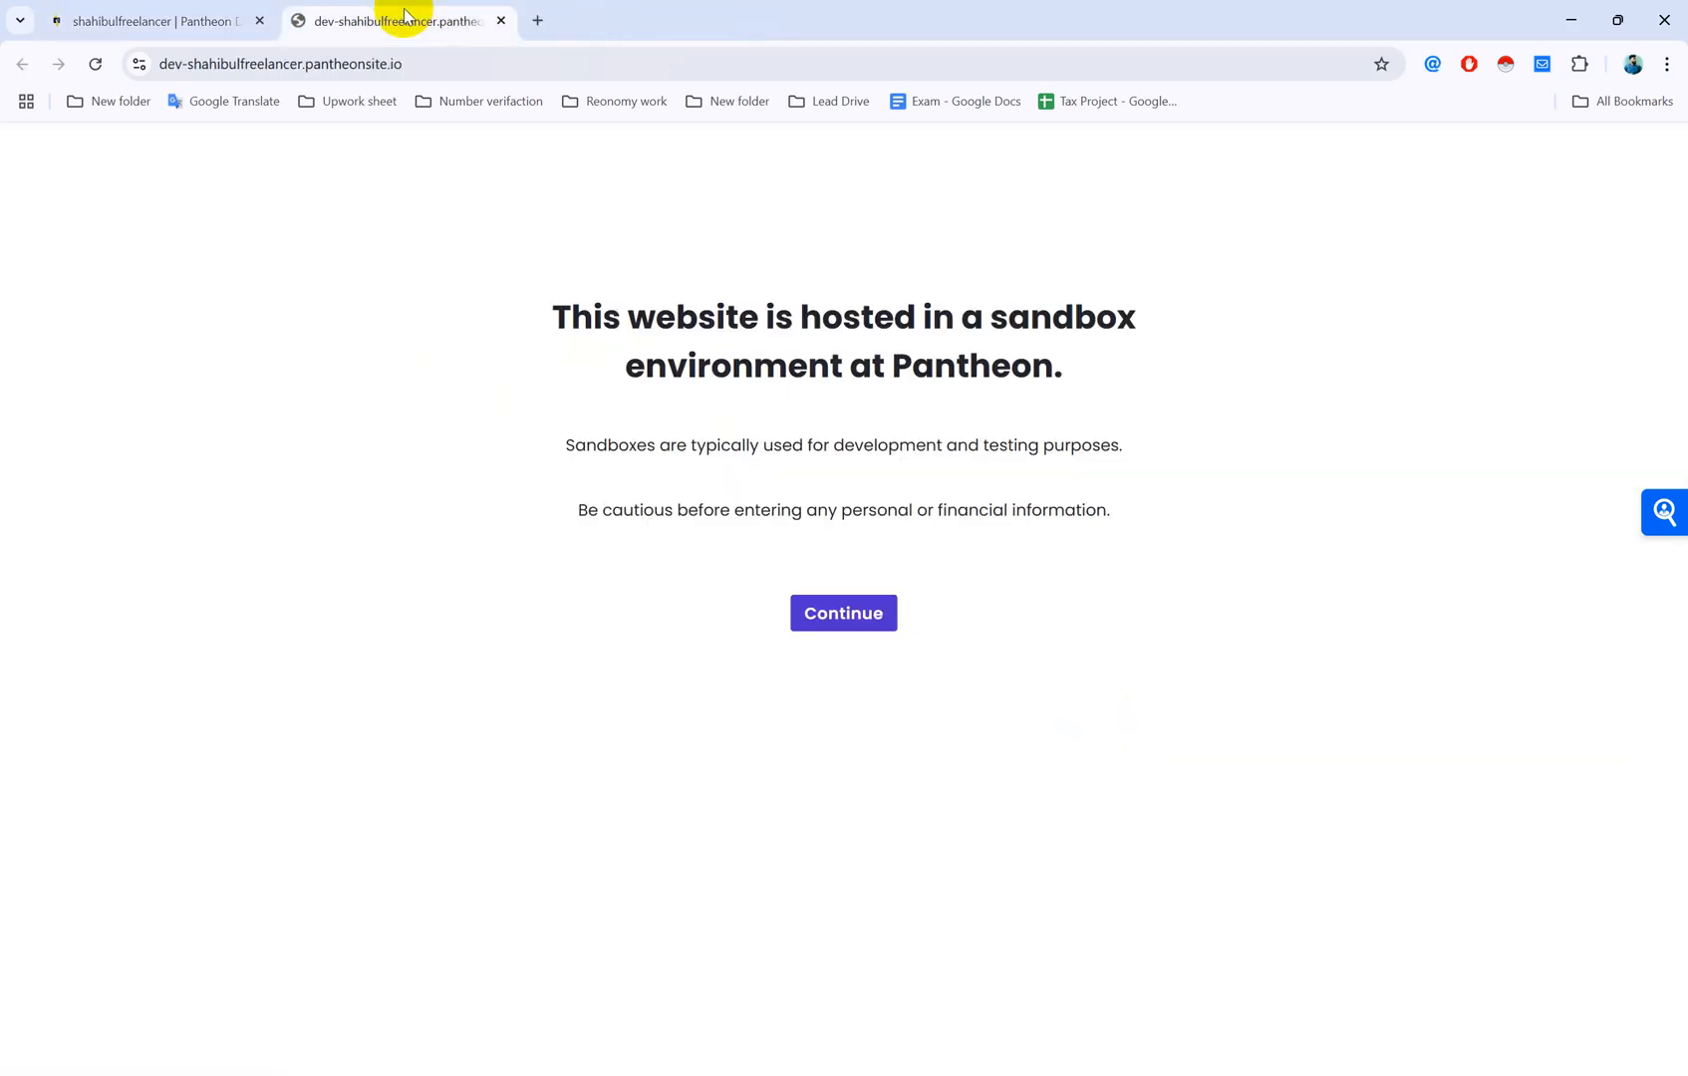
Step: Continue past the sandbox notice with English (United States), reaching the Site Title field
{"action": "left_click", "coordinate": [848, 619]}
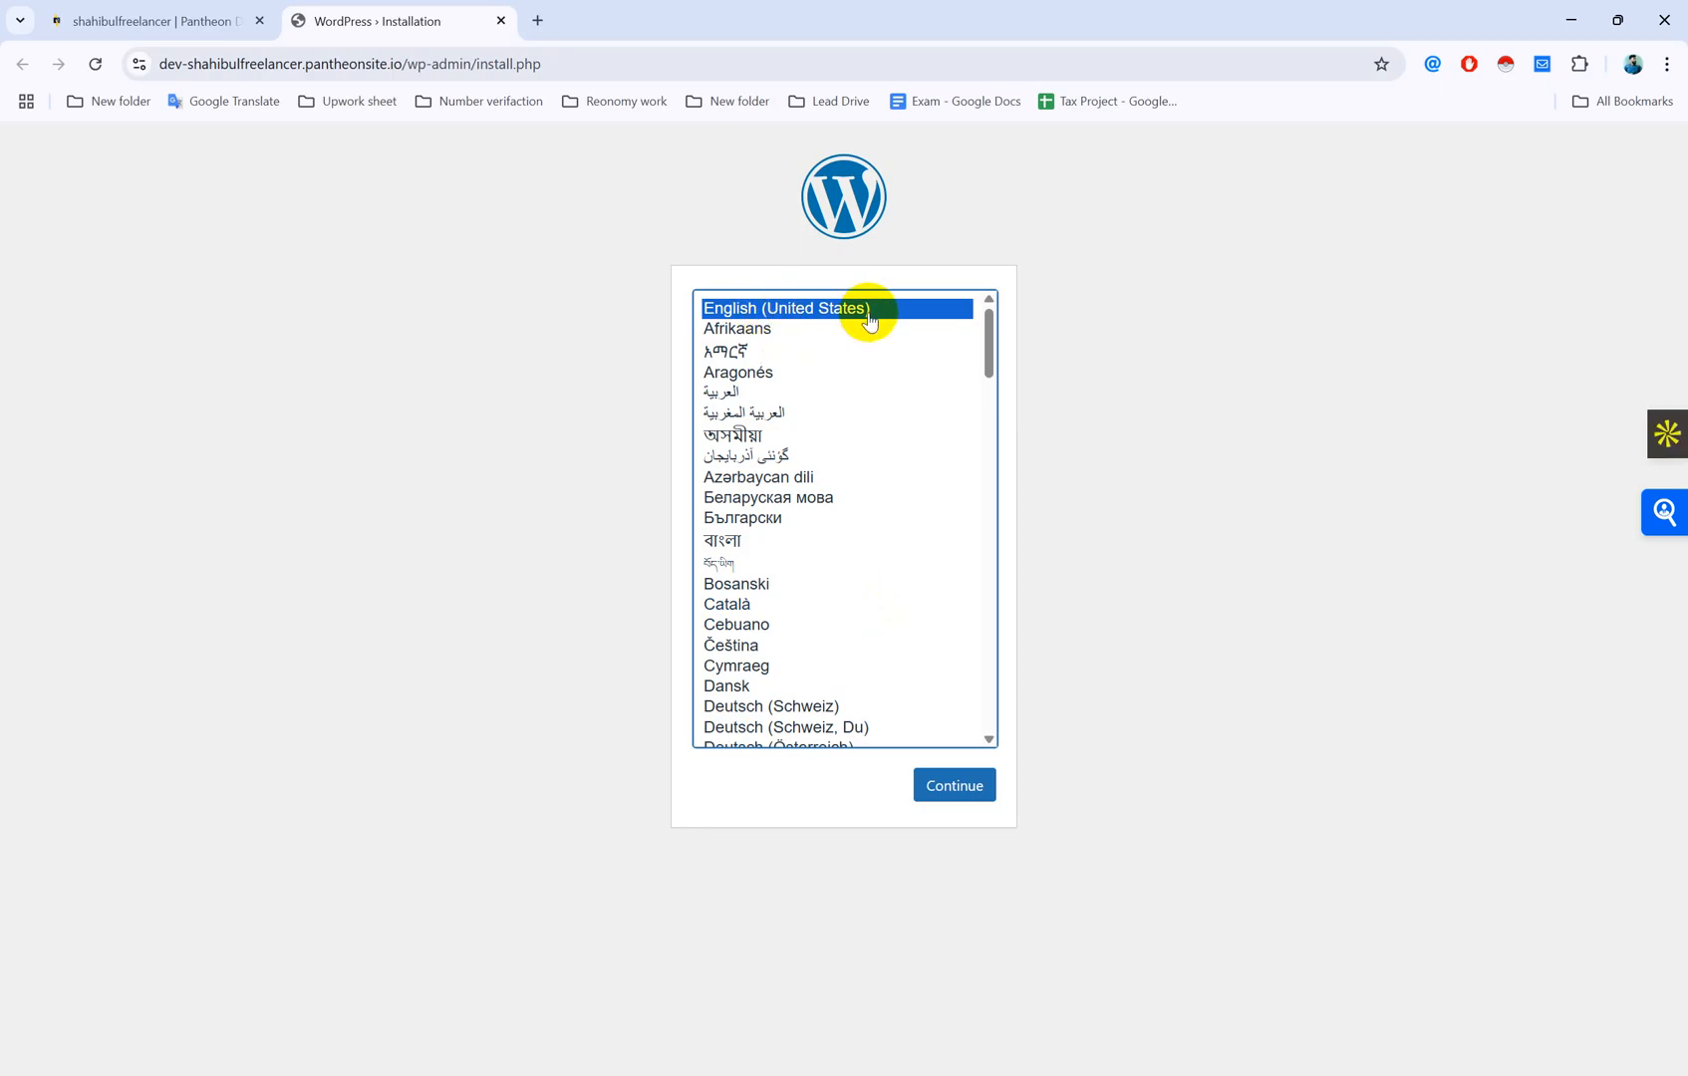
{"action": "left_click", "coordinate": [969, 794]}
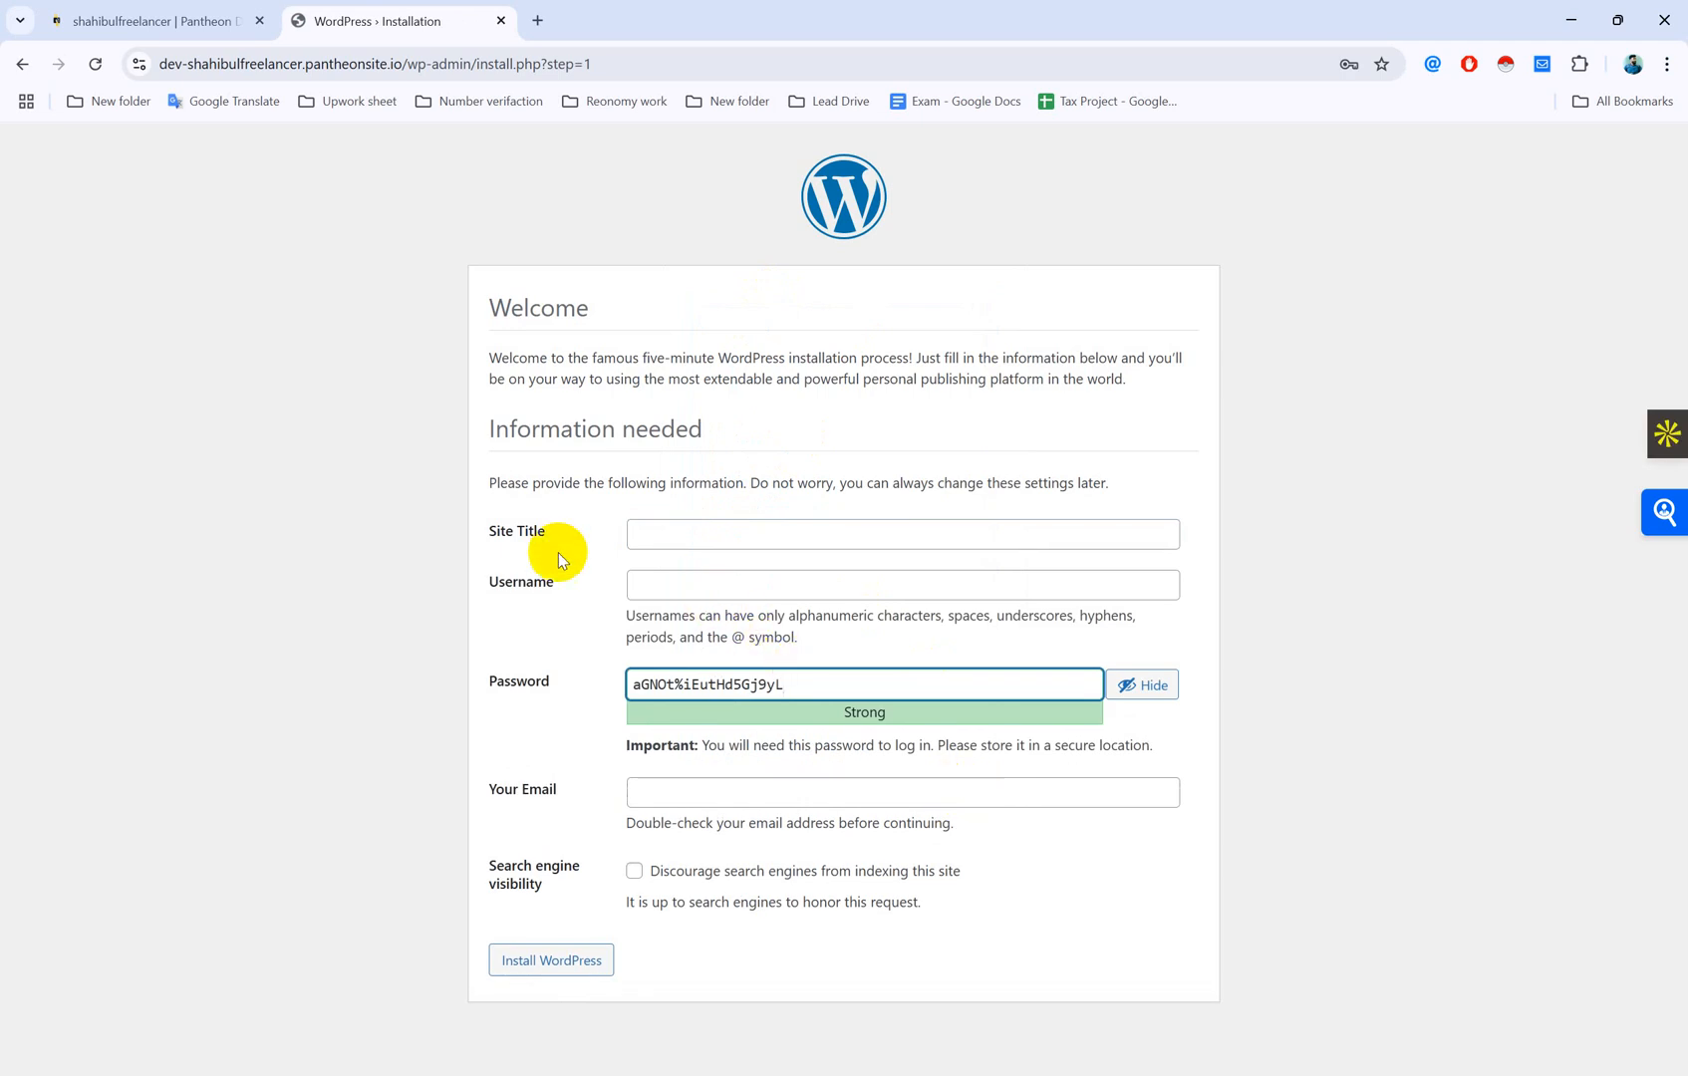
{"action": "left_click", "coordinate": [687, 524]}
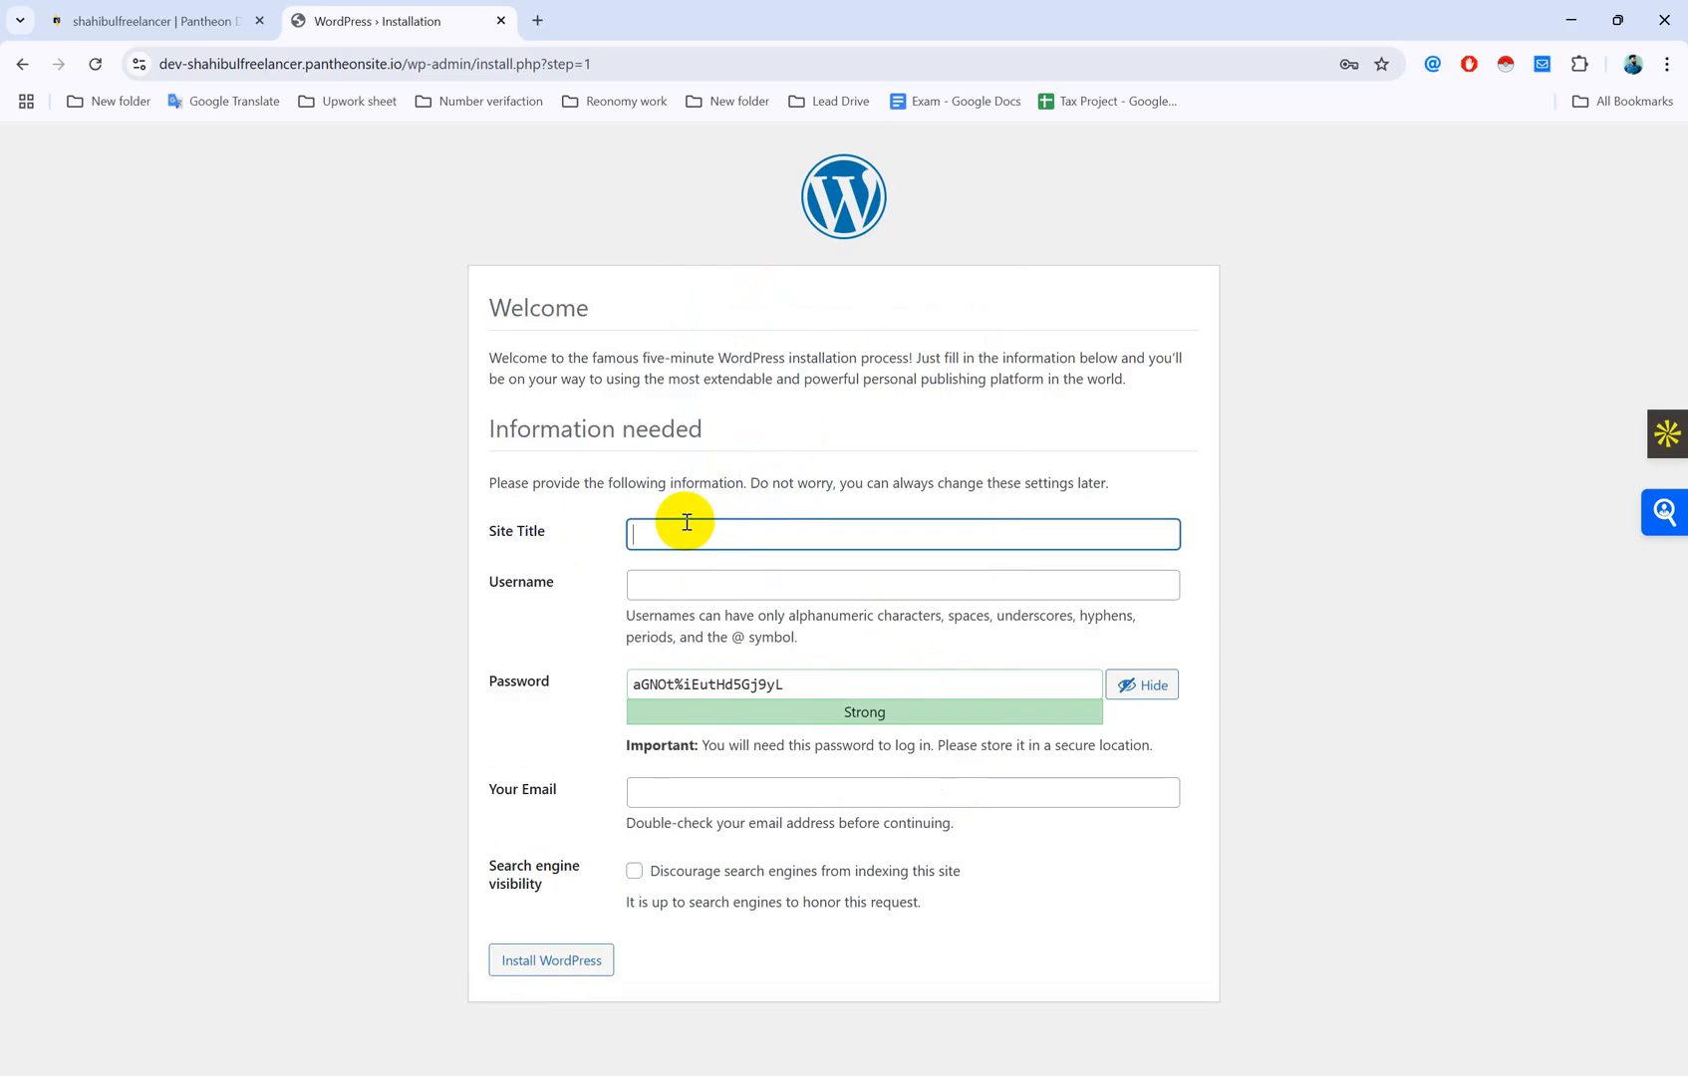
Step: Enter the site title, set the username to Admin, and select the generated password
{"action": "type", "text": "Shahibul Freelancer"}
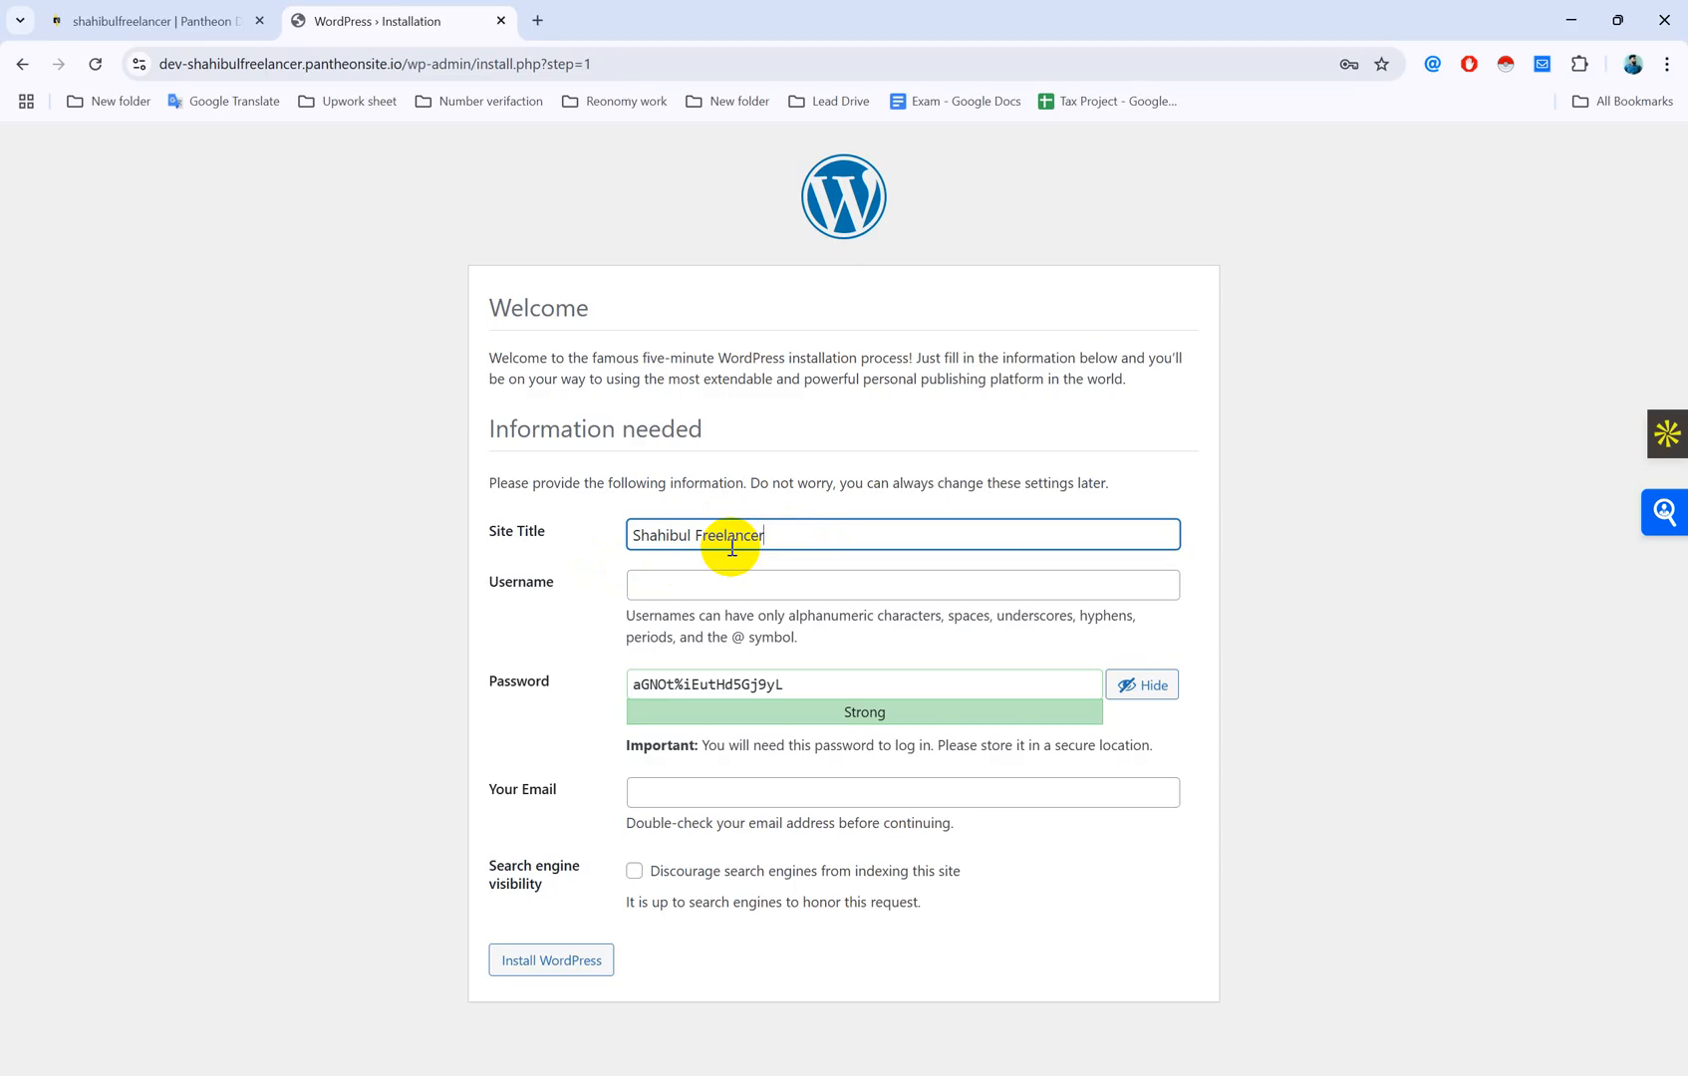
{"action": "left_click", "coordinate": [677, 584]}
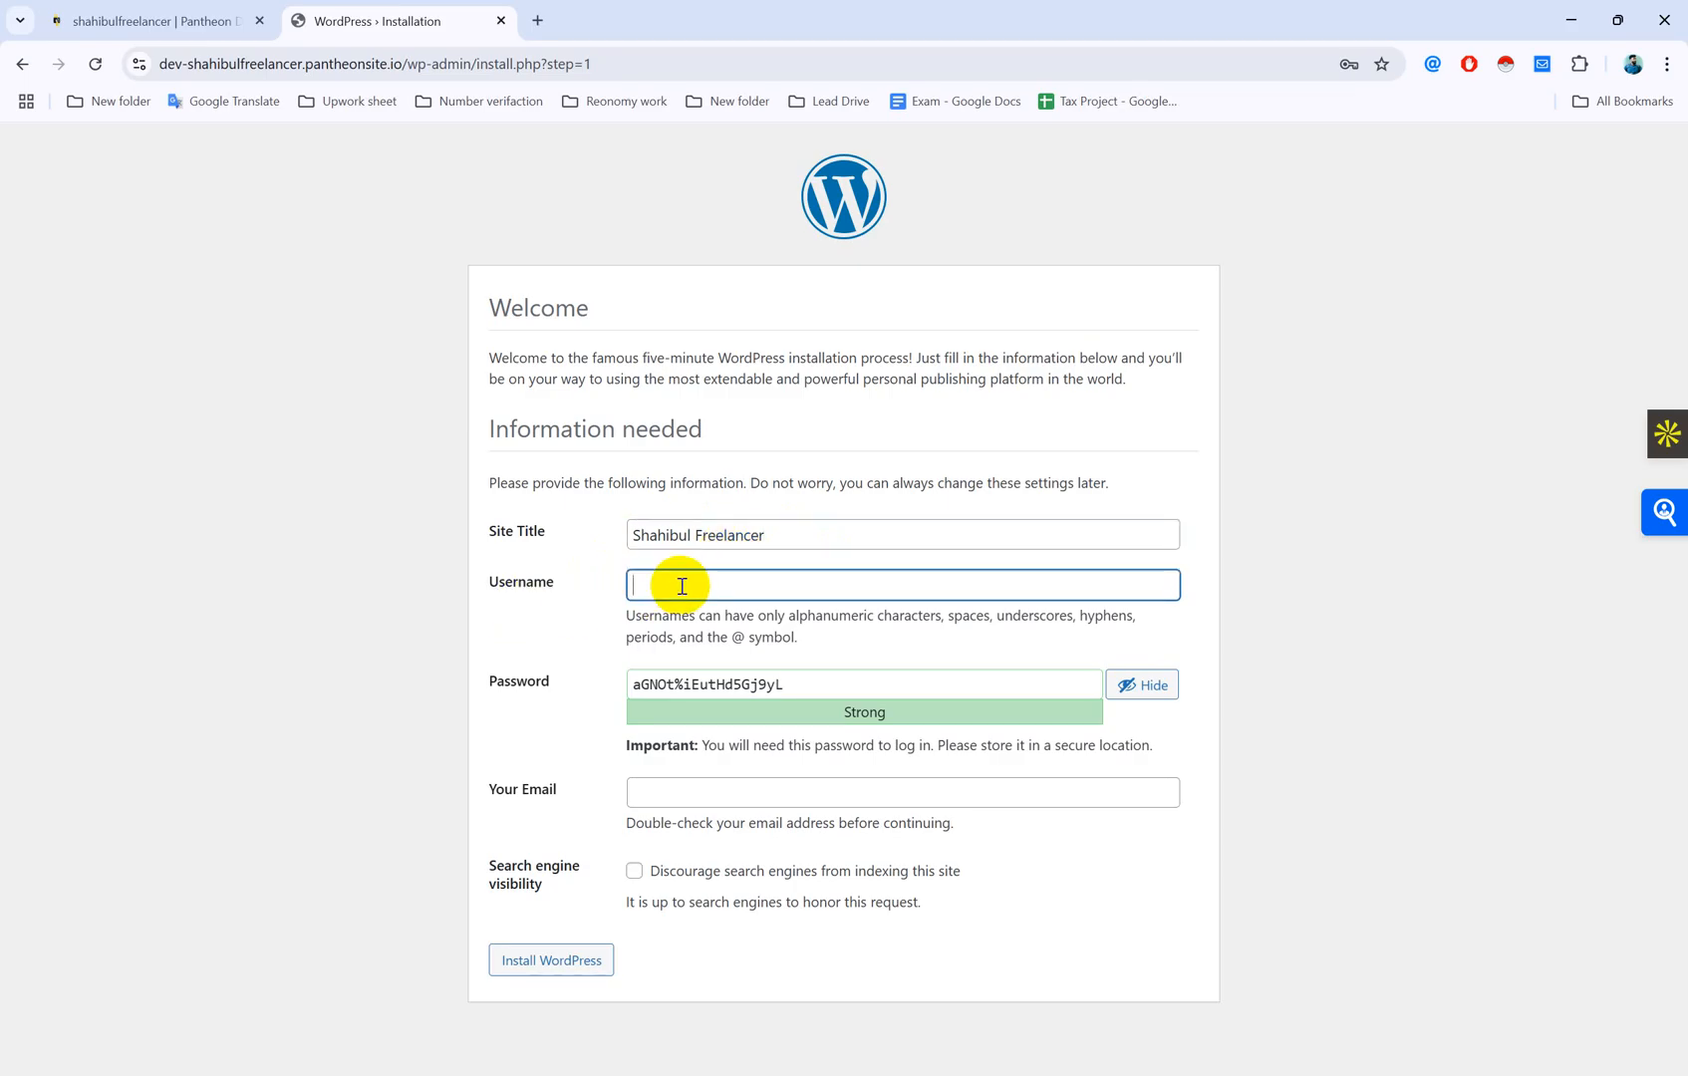
{"action": "left_click", "coordinate": [530, 584]}
{"action": "type", "text": "Admin"}
{"action": "left_click_drag", "start_coordinate": [803, 685], "coordinate": [528, 680]}
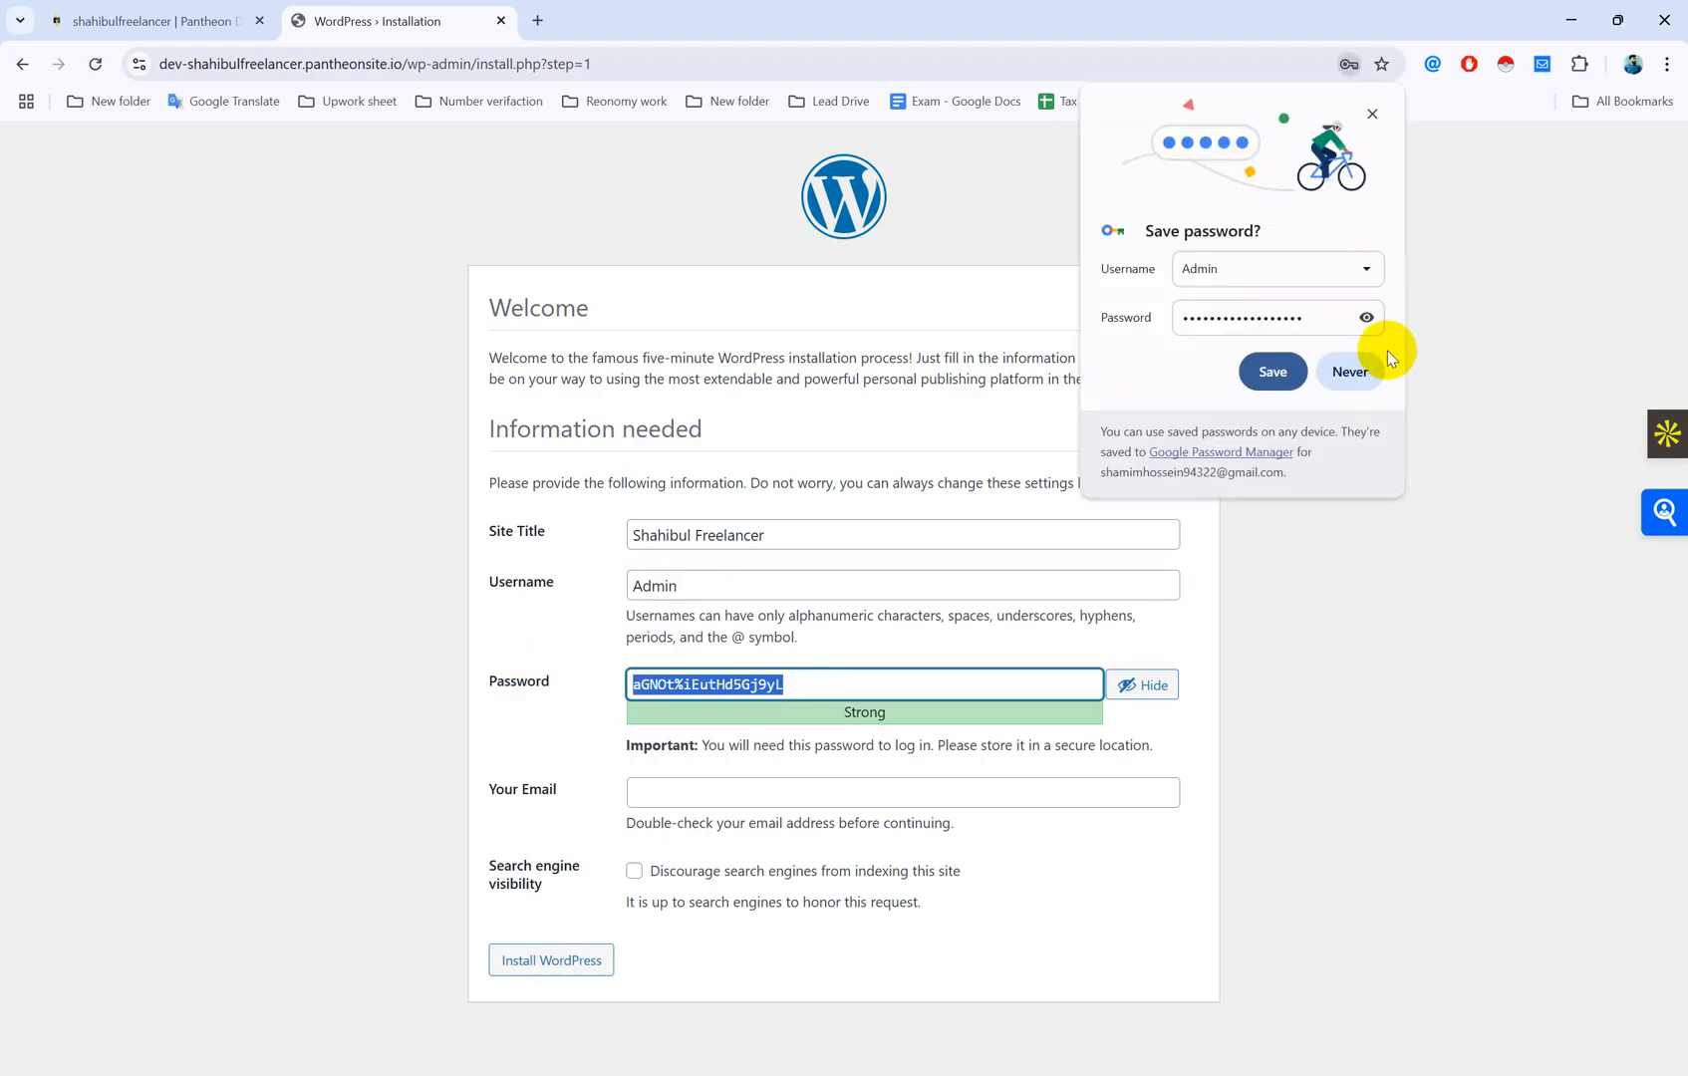
Step: Replace the generated WordPress password with a medium-strength password of your own
{"action": "left_click", "coordinate": [1353, 373]}
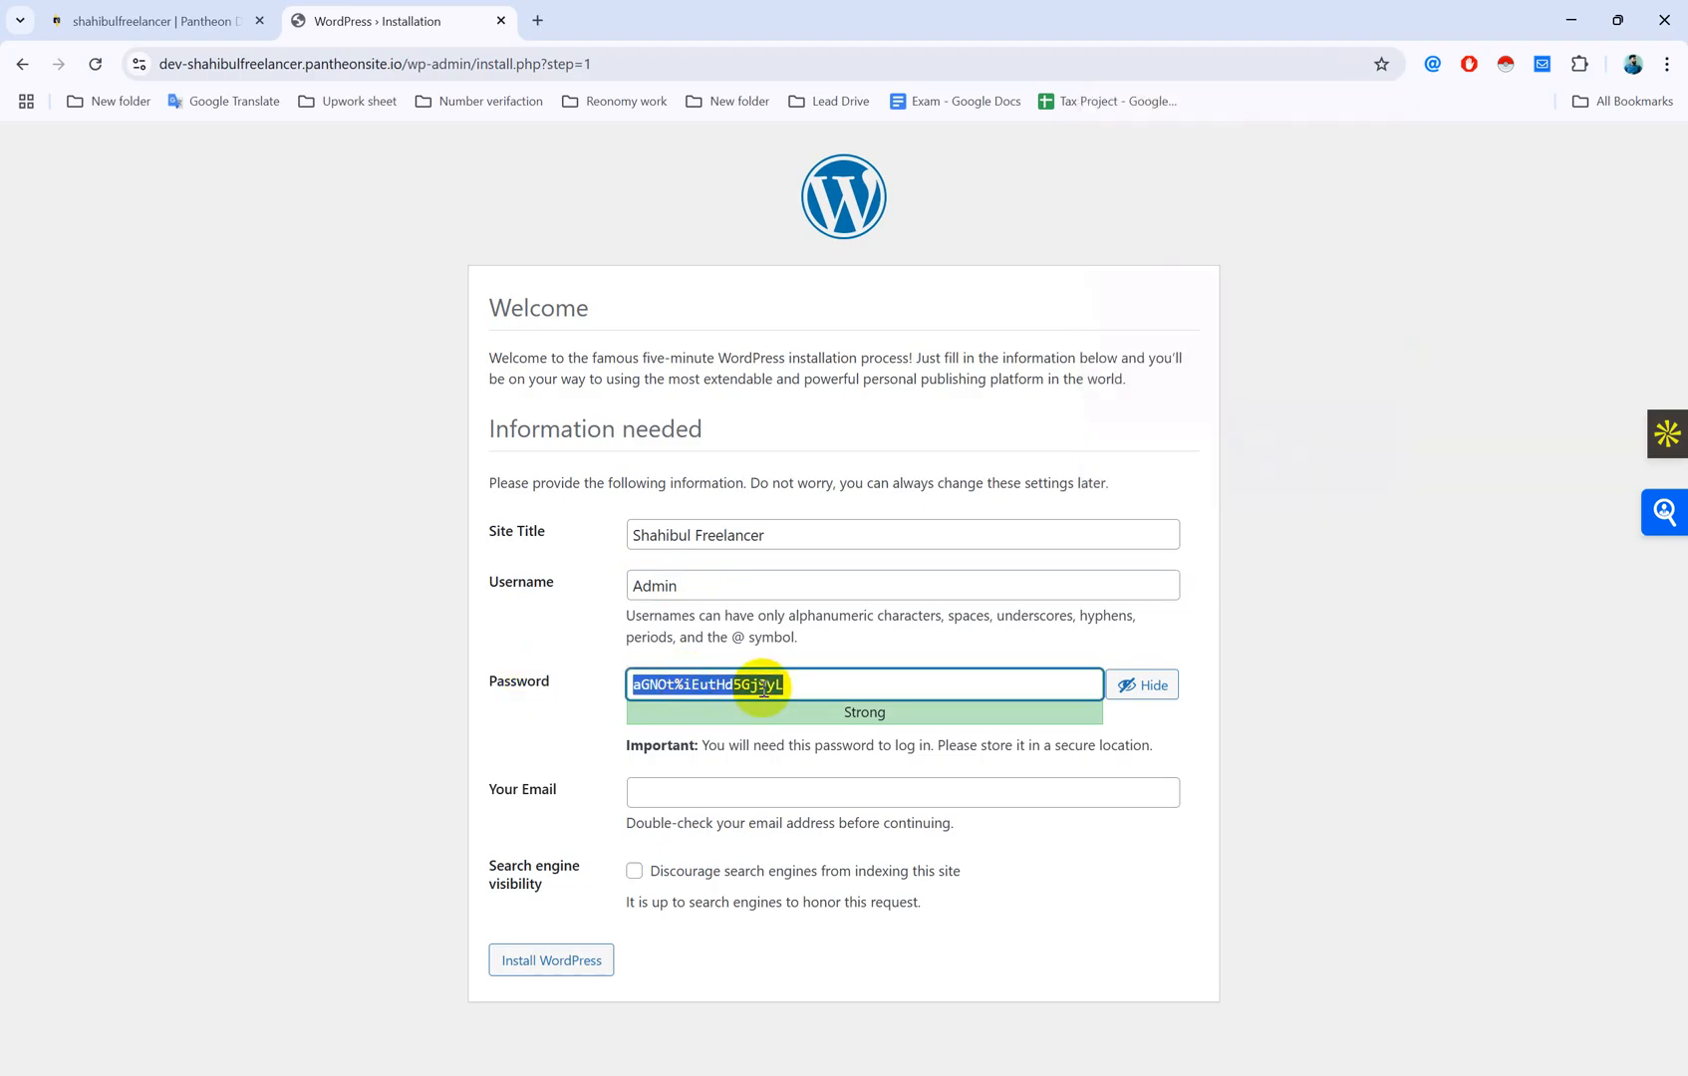
{"action": "left_click", "coordinate": [801, 679]}
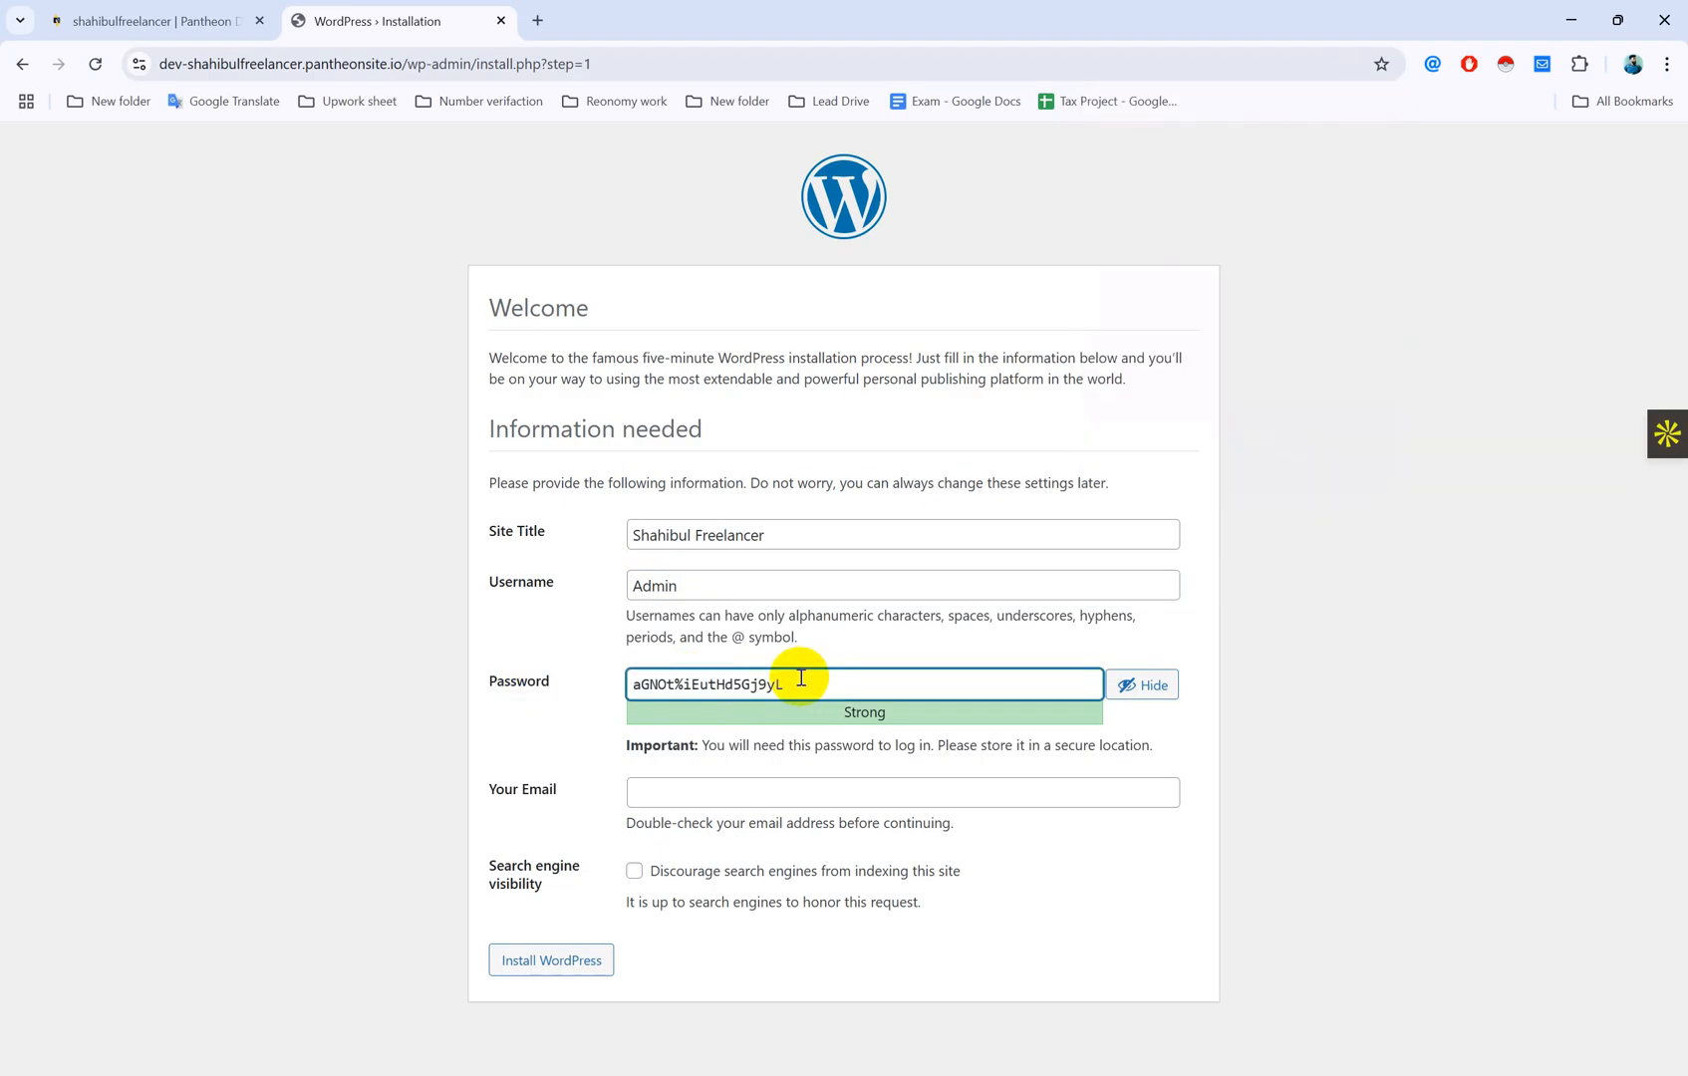
{"action": "left_click_drag", "start_coordinate": [801, 681], "coordinate": [483, 673]}
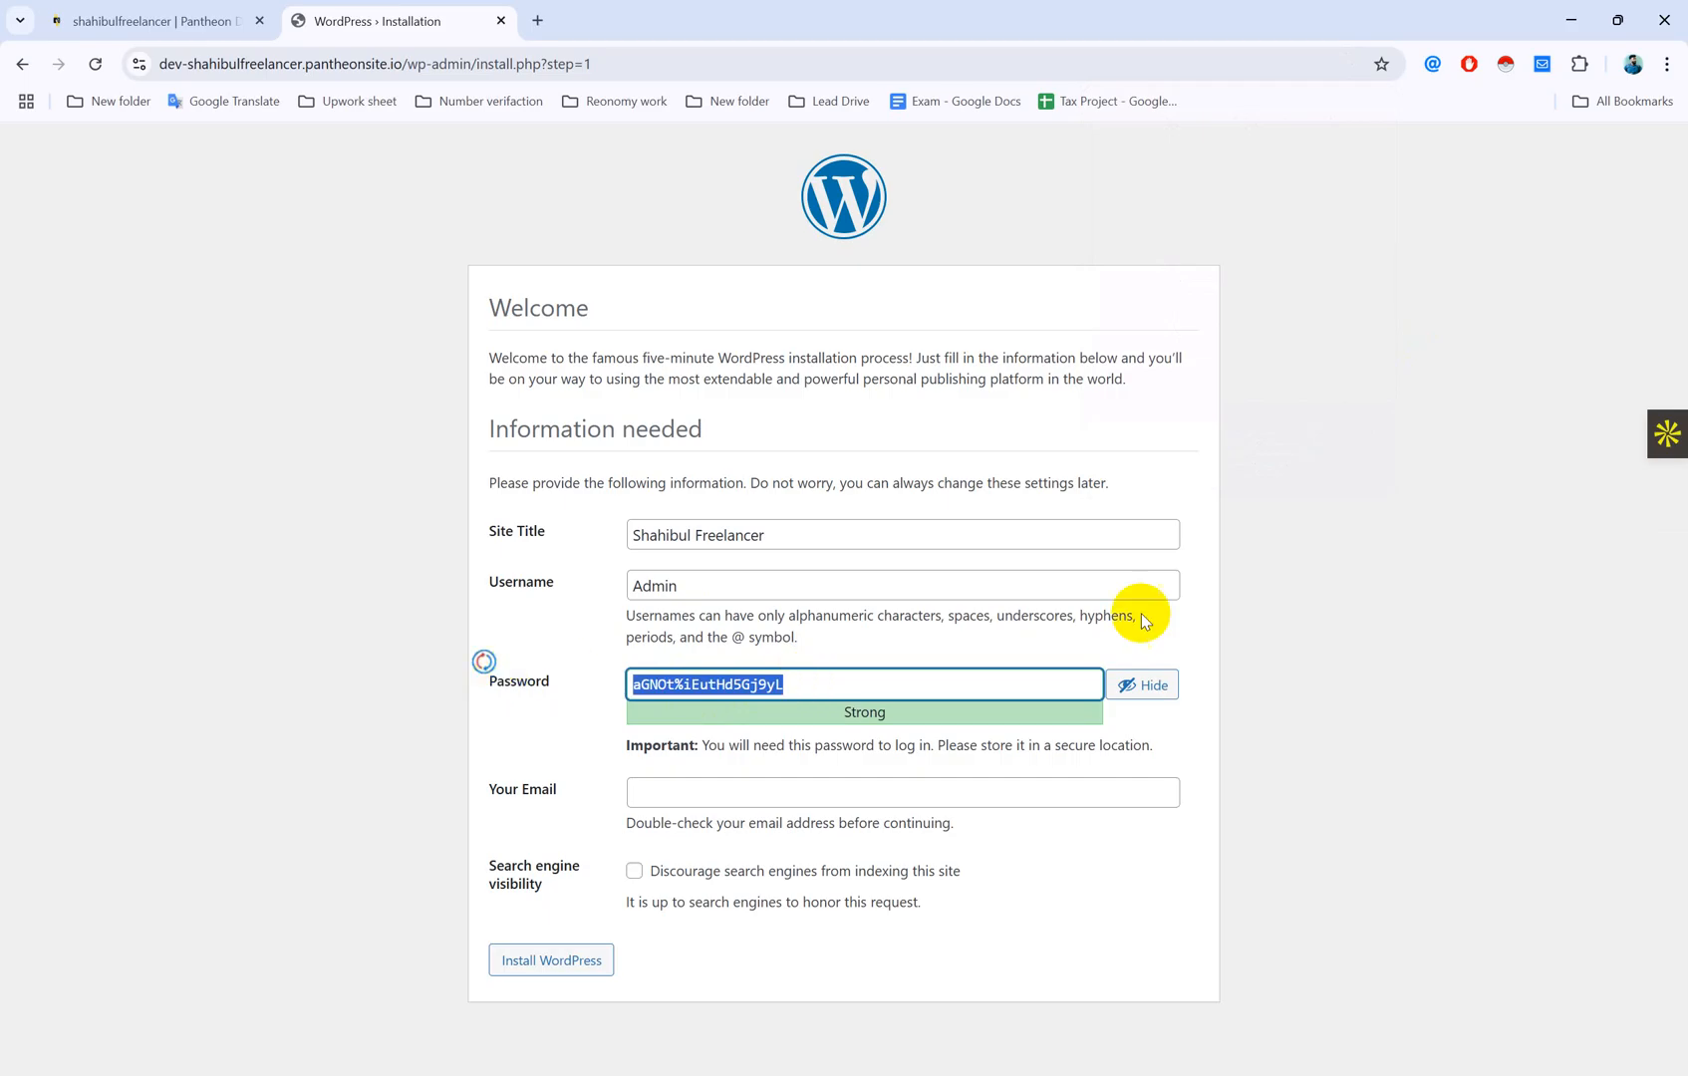
{"action": "left_click", "coordinate": [1144, 684]}
{"action": "left_click_drag", "start_coordinate": [897, 682], "coordinate": [363, 673]}
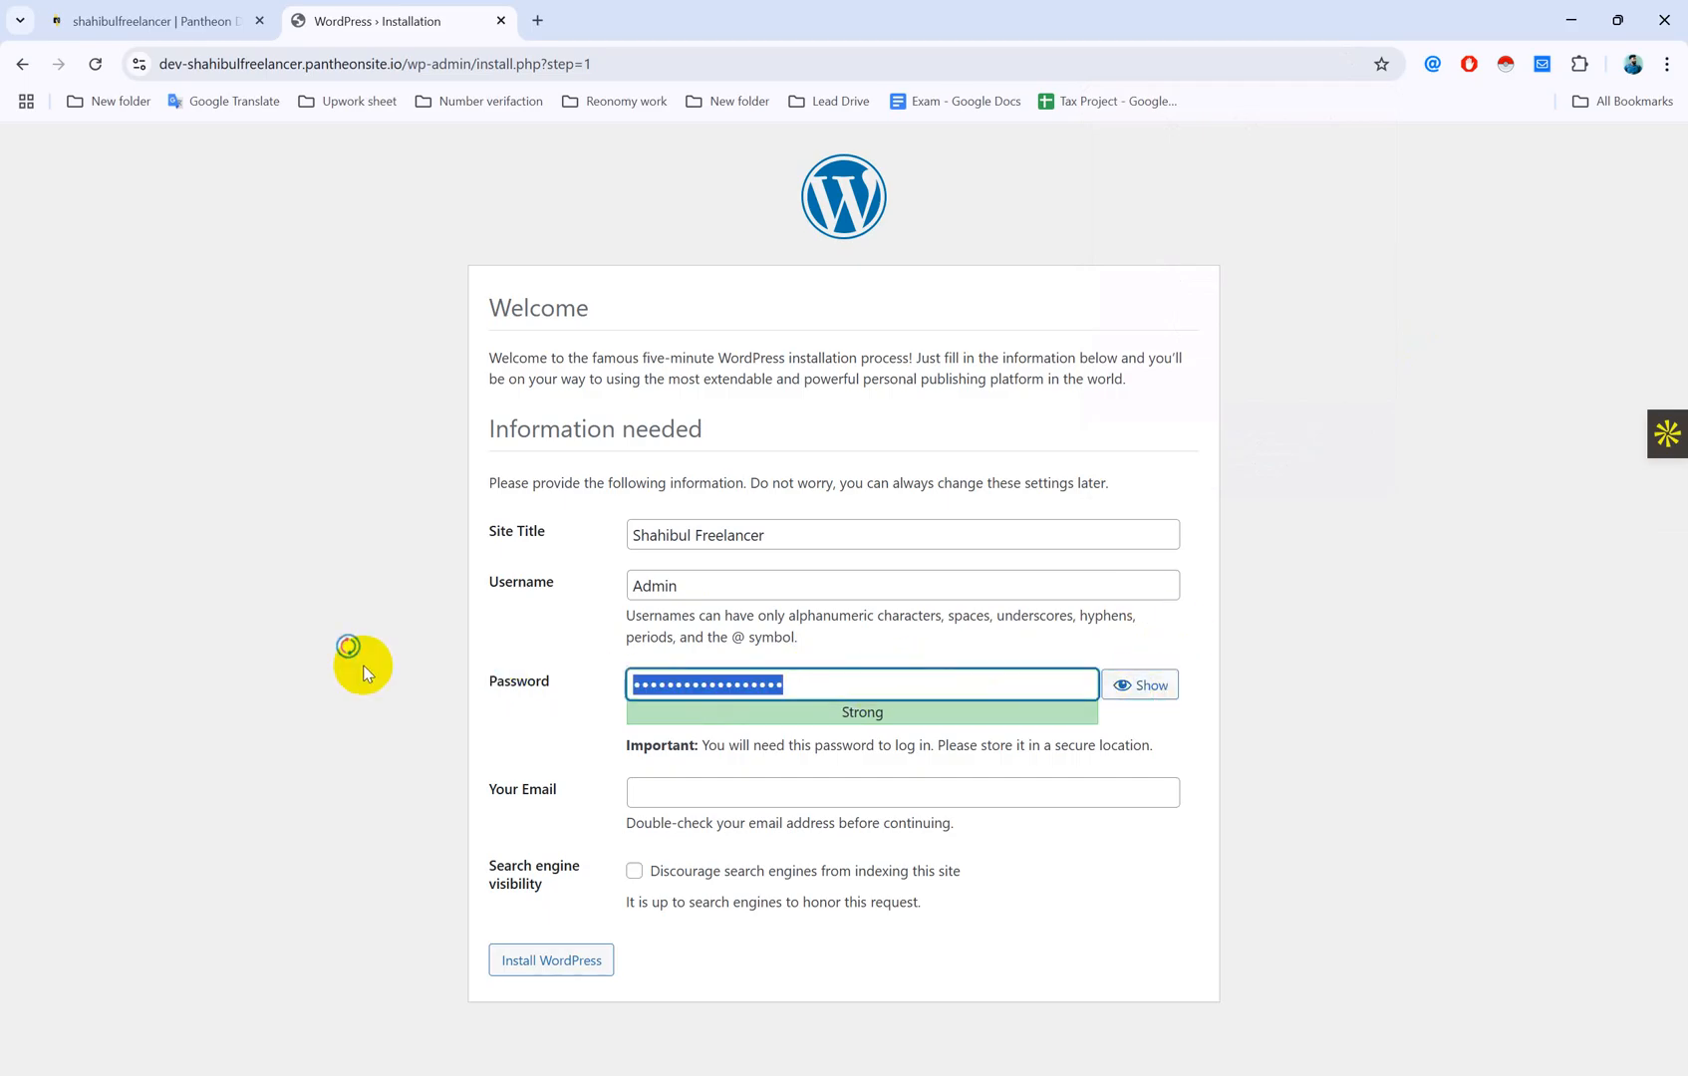
{"action": "key", "text": "BackSpace"}
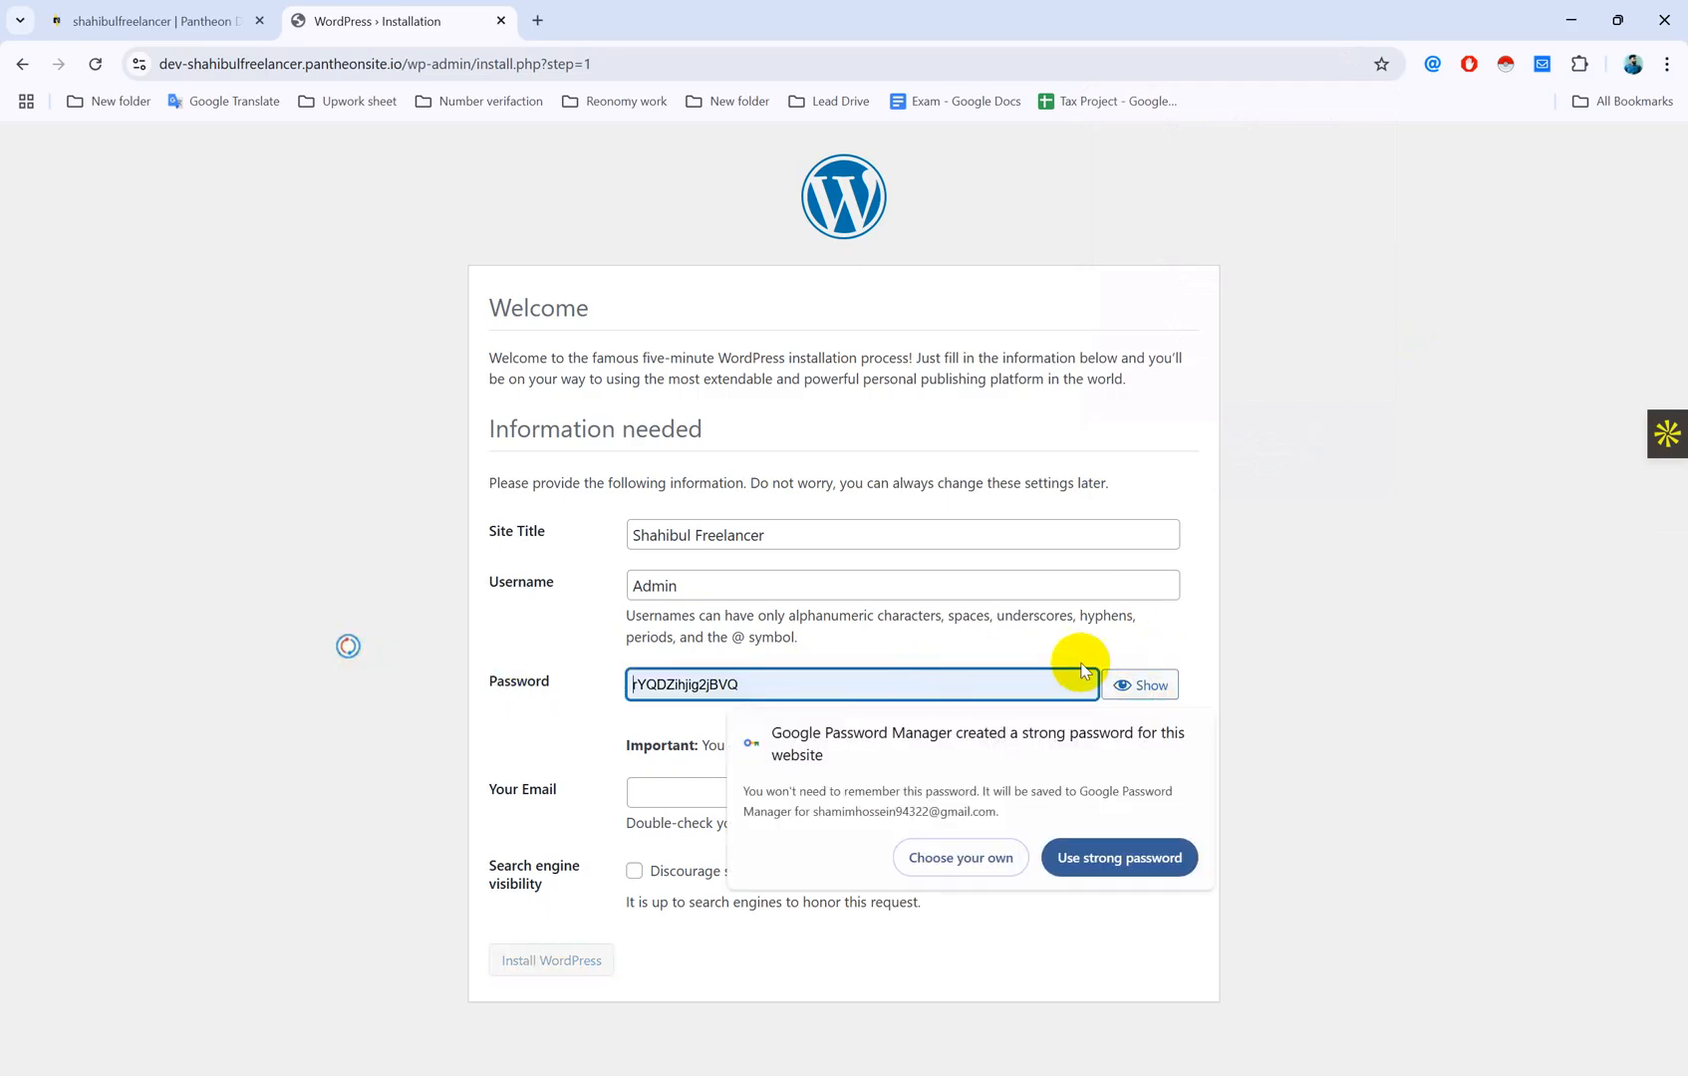
{"action": "left_click", "coordinate": [1014, 874]}
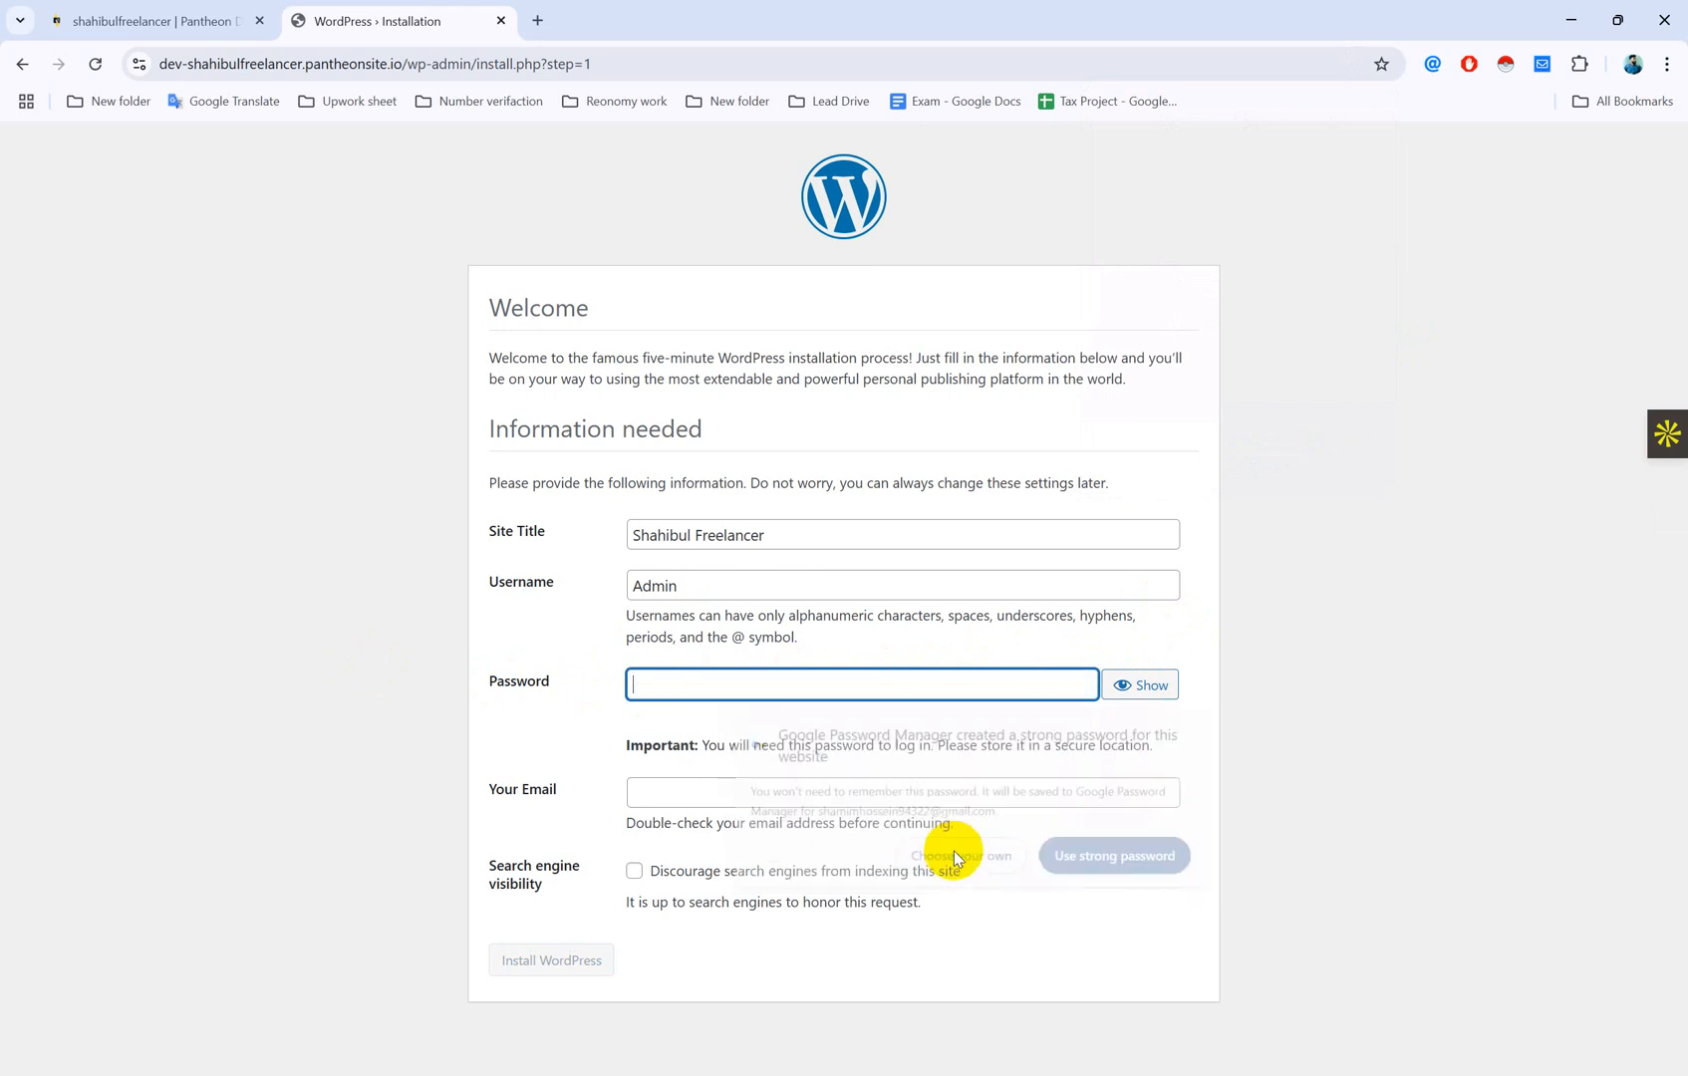
{"action": "type", "text": "a"}
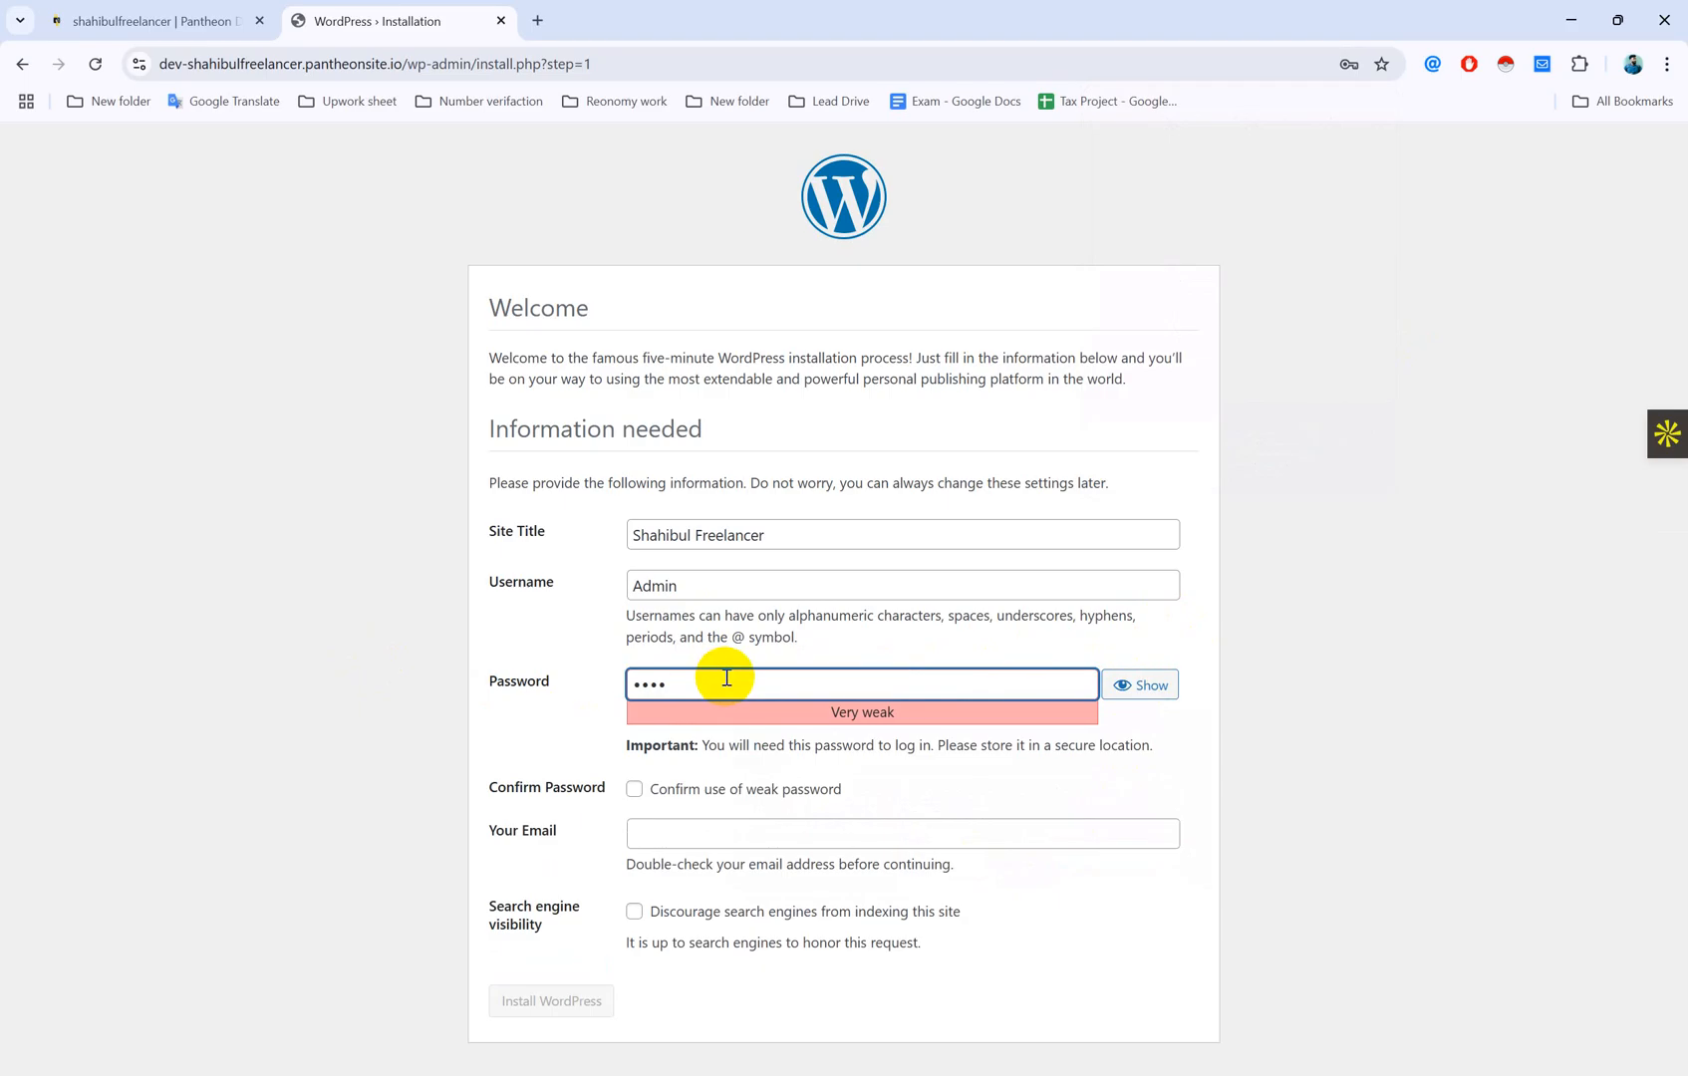
{"action": "key", "text": "BackSpace"}
{"action": "key", "text": "BackSpace"}
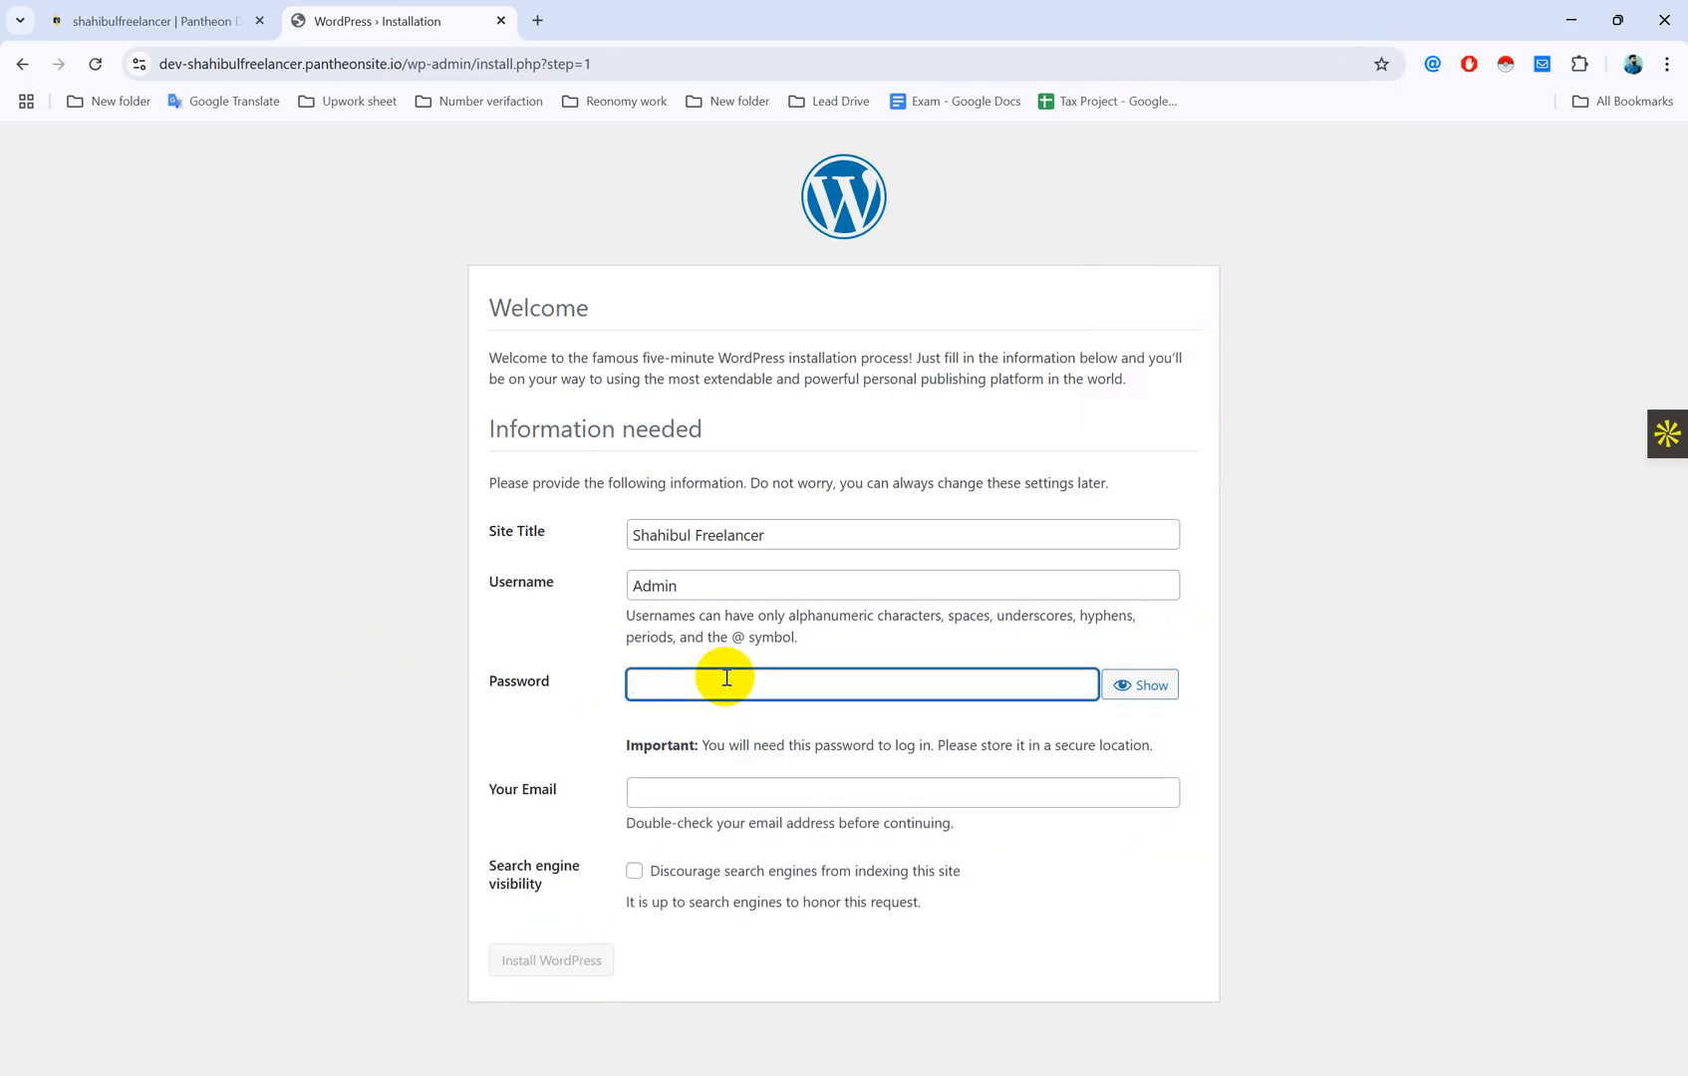
{"action": "type", "text": "a"}
{"action": "type", "text": "•••"}
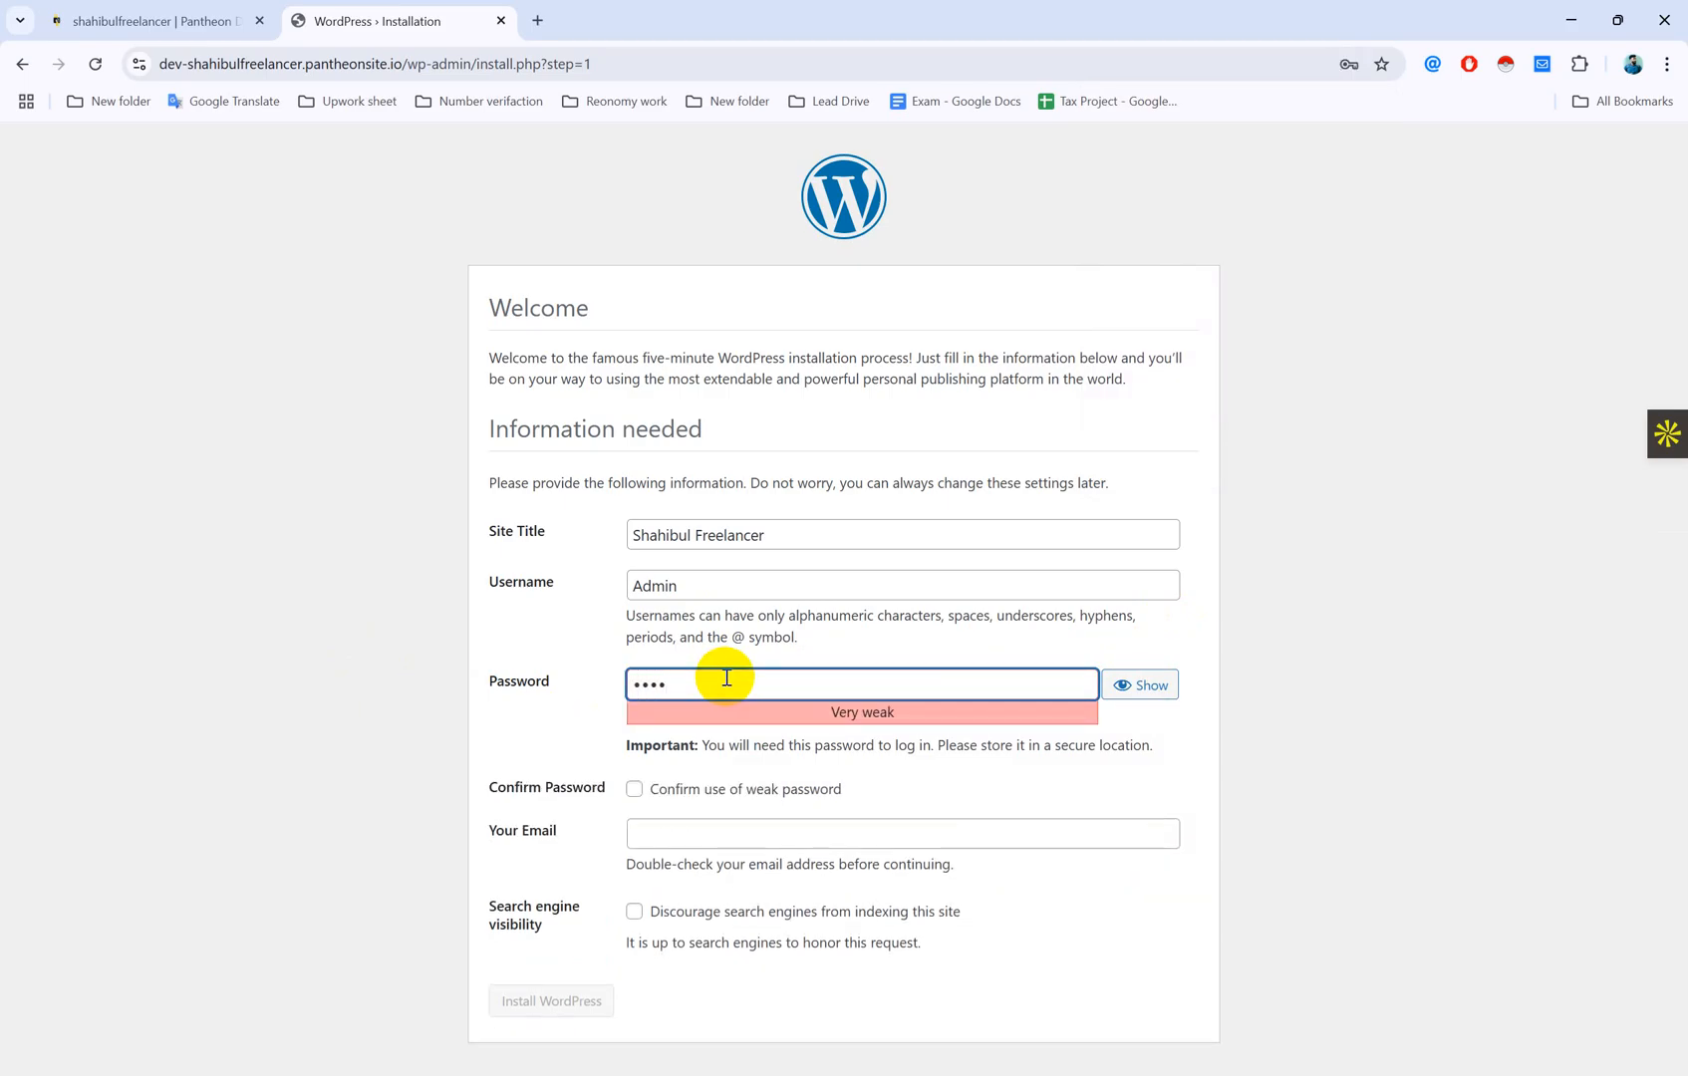
{"action": "type", "text": "•••••"}
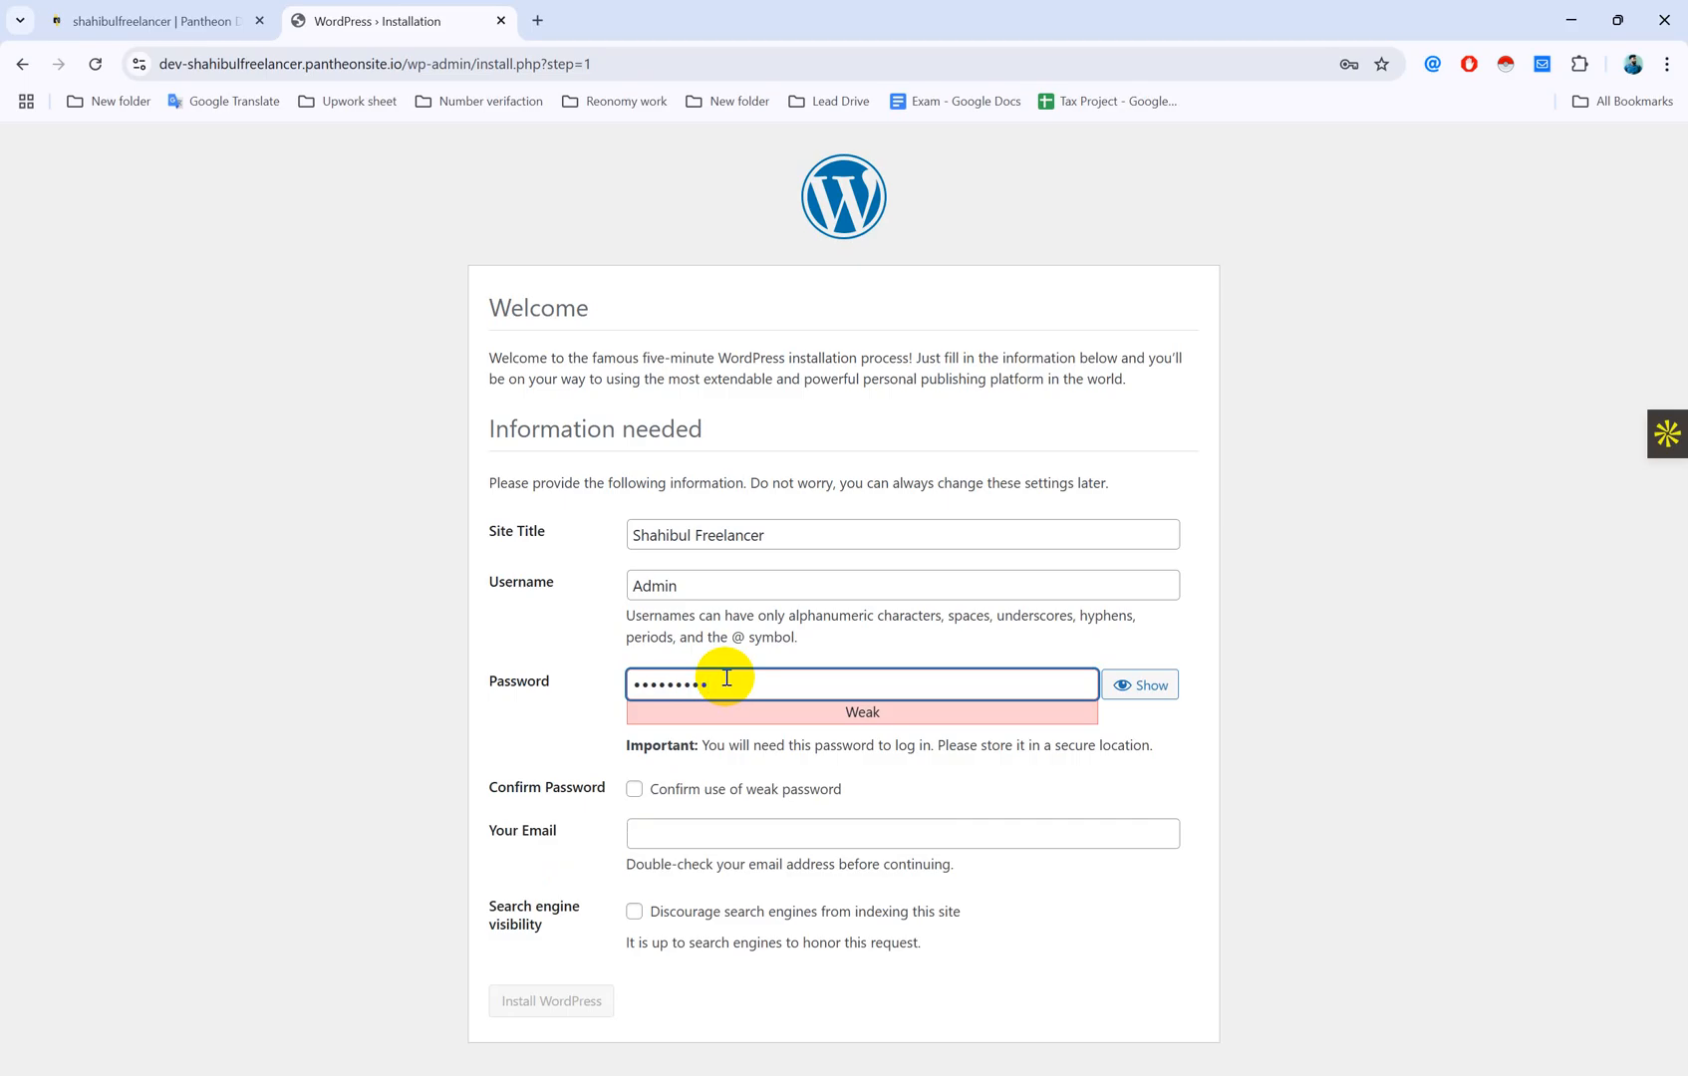
{"action": "type", "text": "•"}
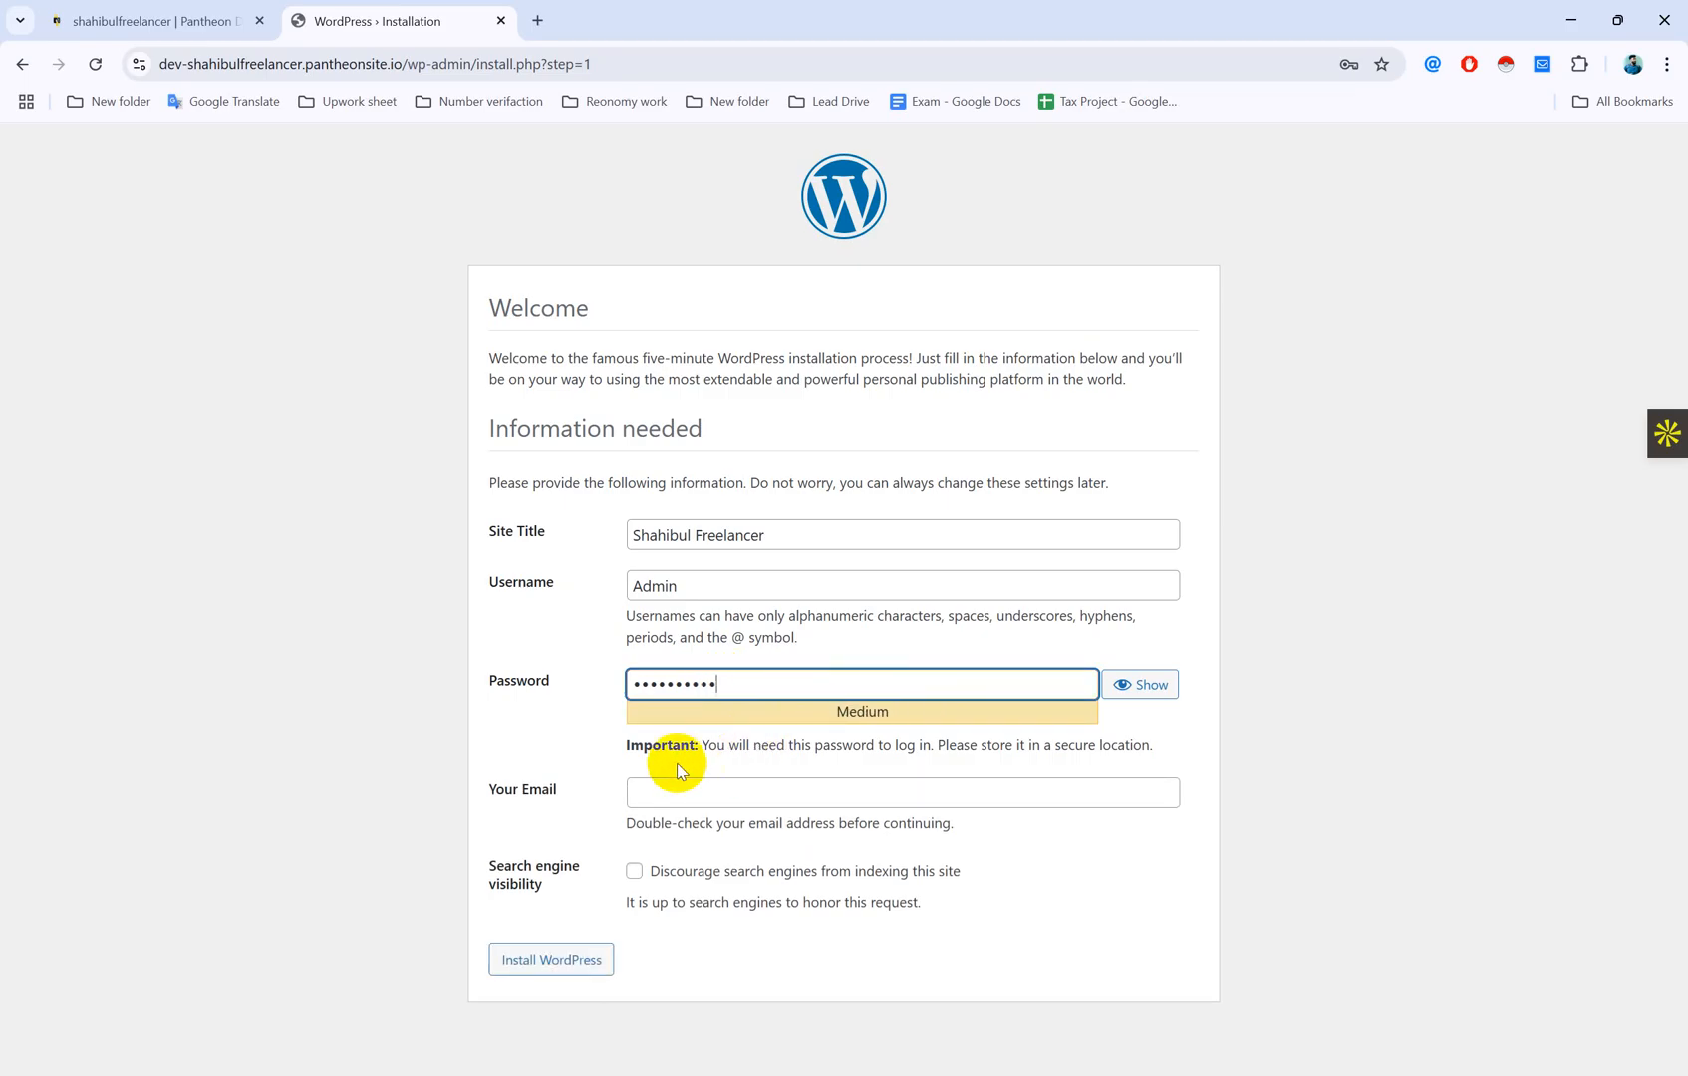
Step: Fill in the admin e-mail address and run the WordPress installation
{"action": "left_click", "coordinate": [688, 794]}
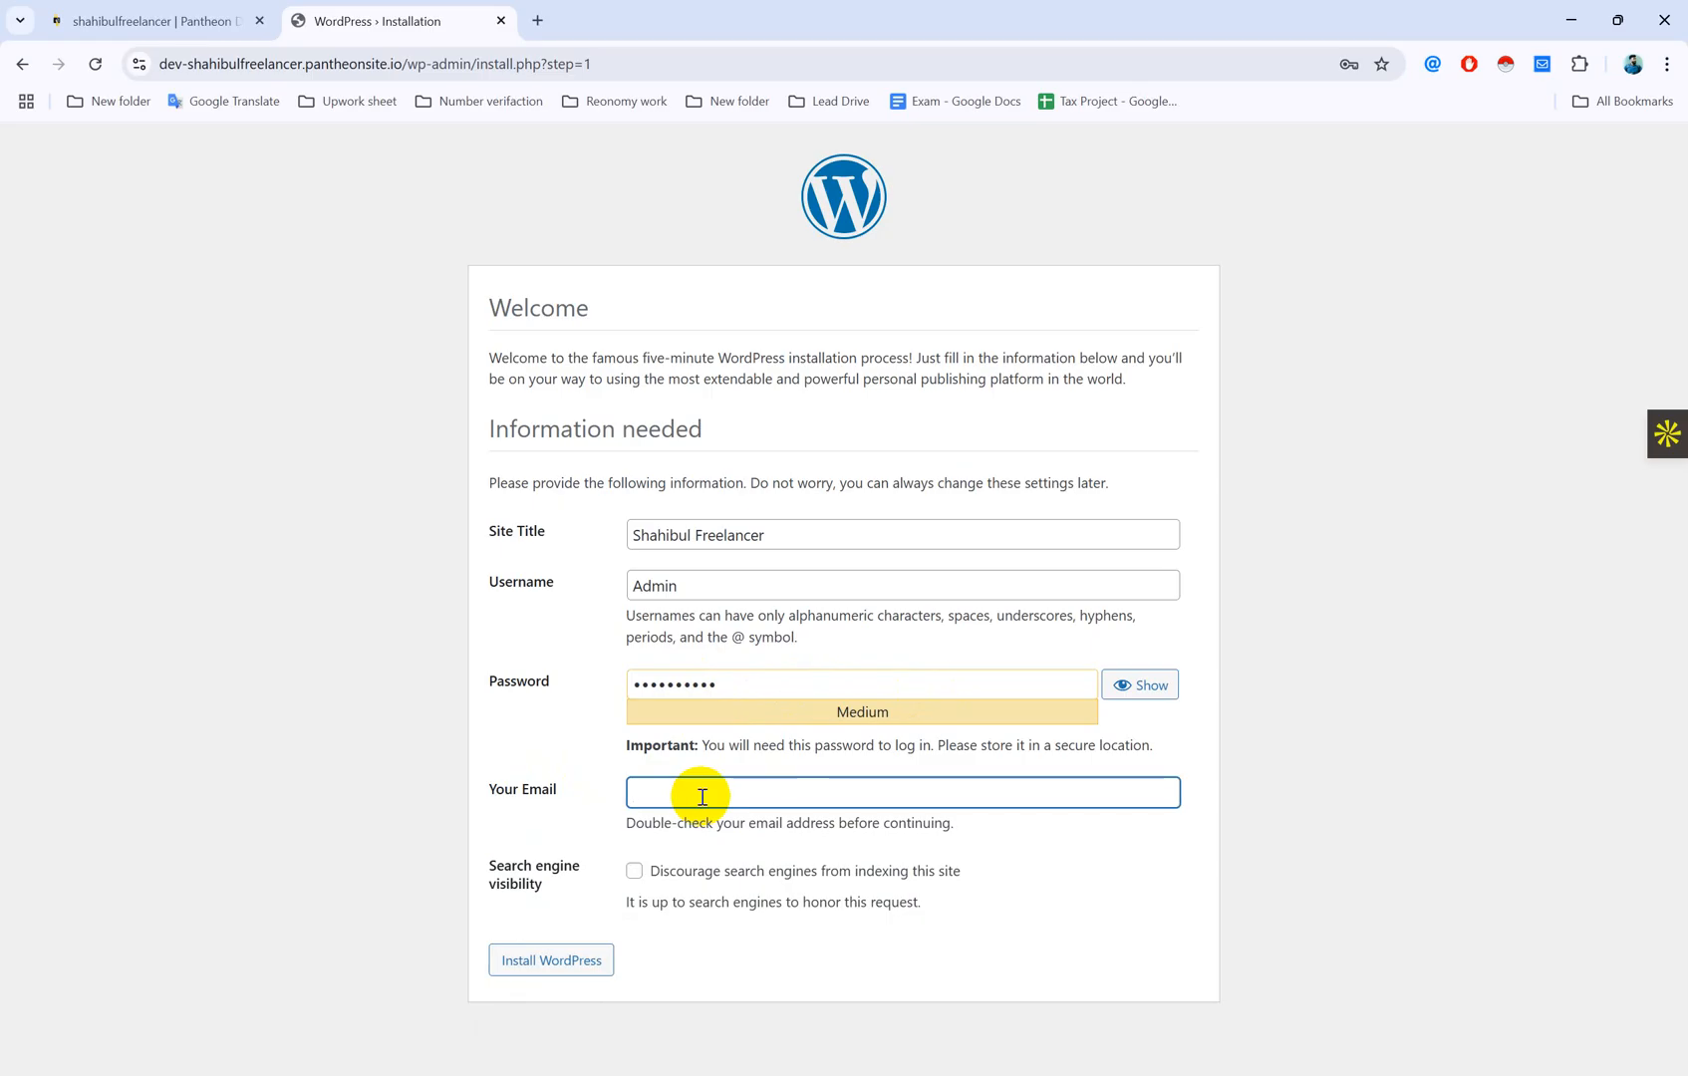
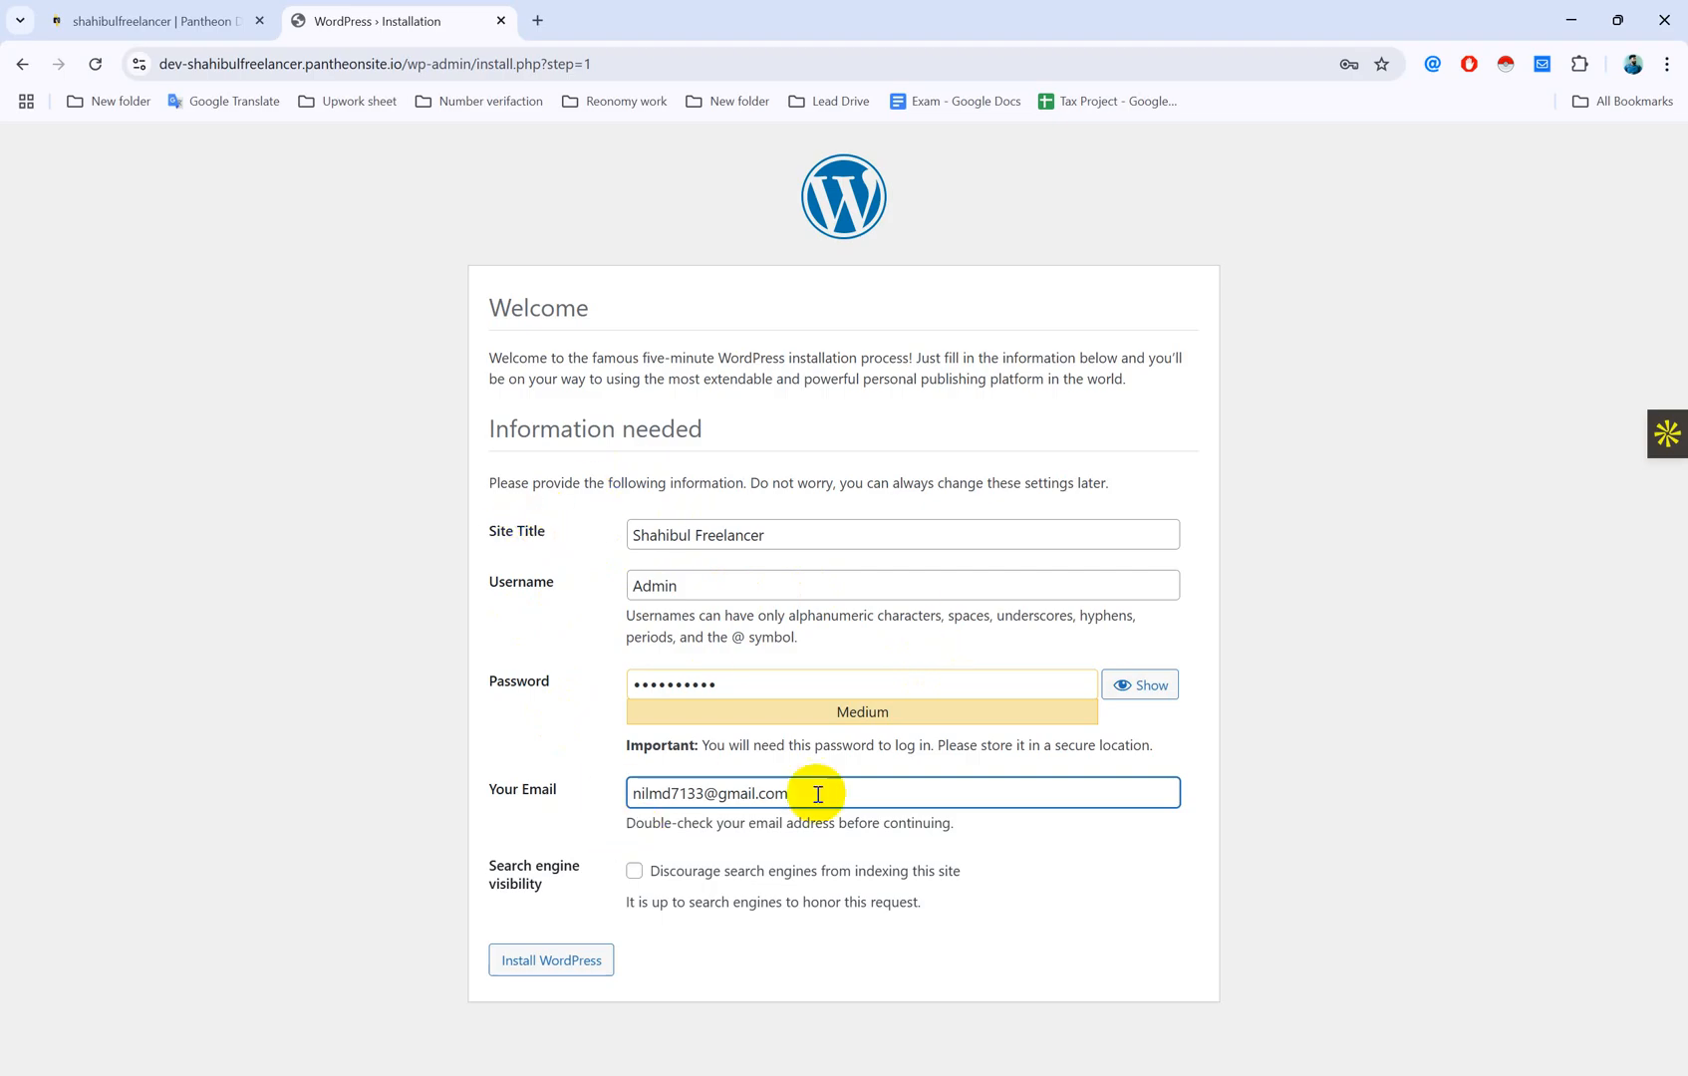
{"action": "left_click", "coordinate": [562, 967]}
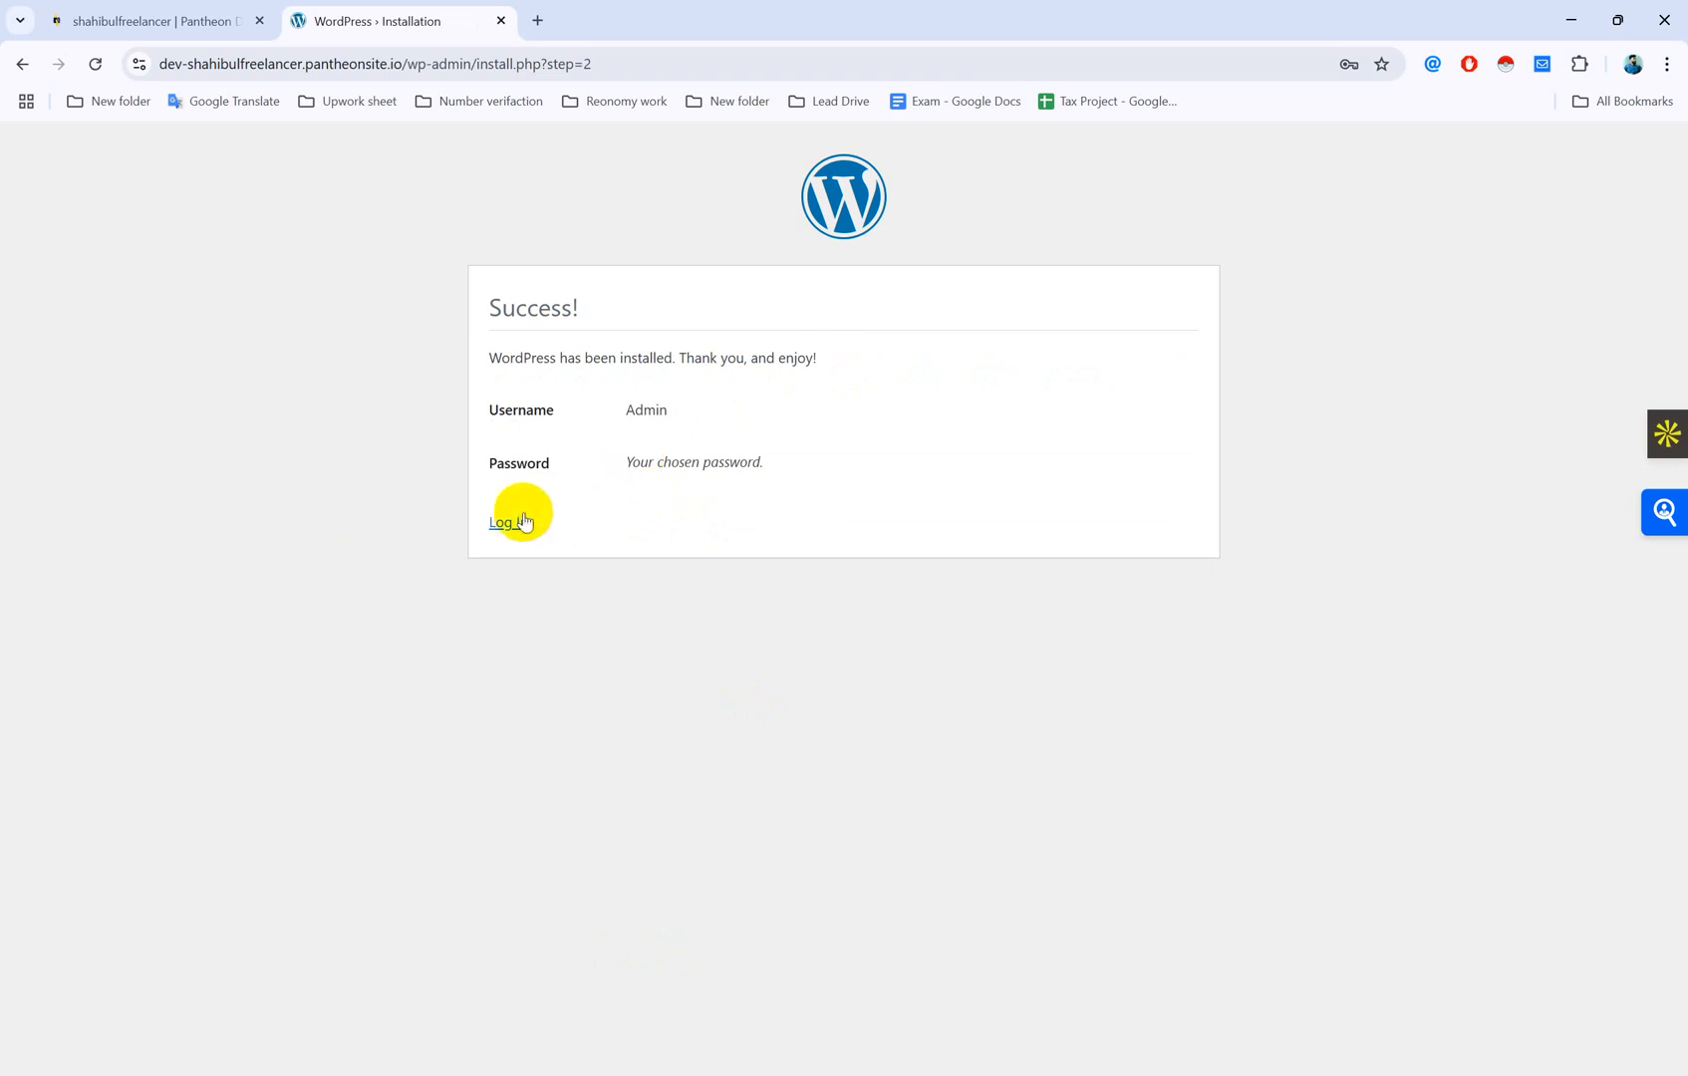
Step: Go from the Success! confirmation page to the site's Log In page
{"action": "left_click_drag", "start_coordinate": [490, 309], "coordinate": [622, 309]}
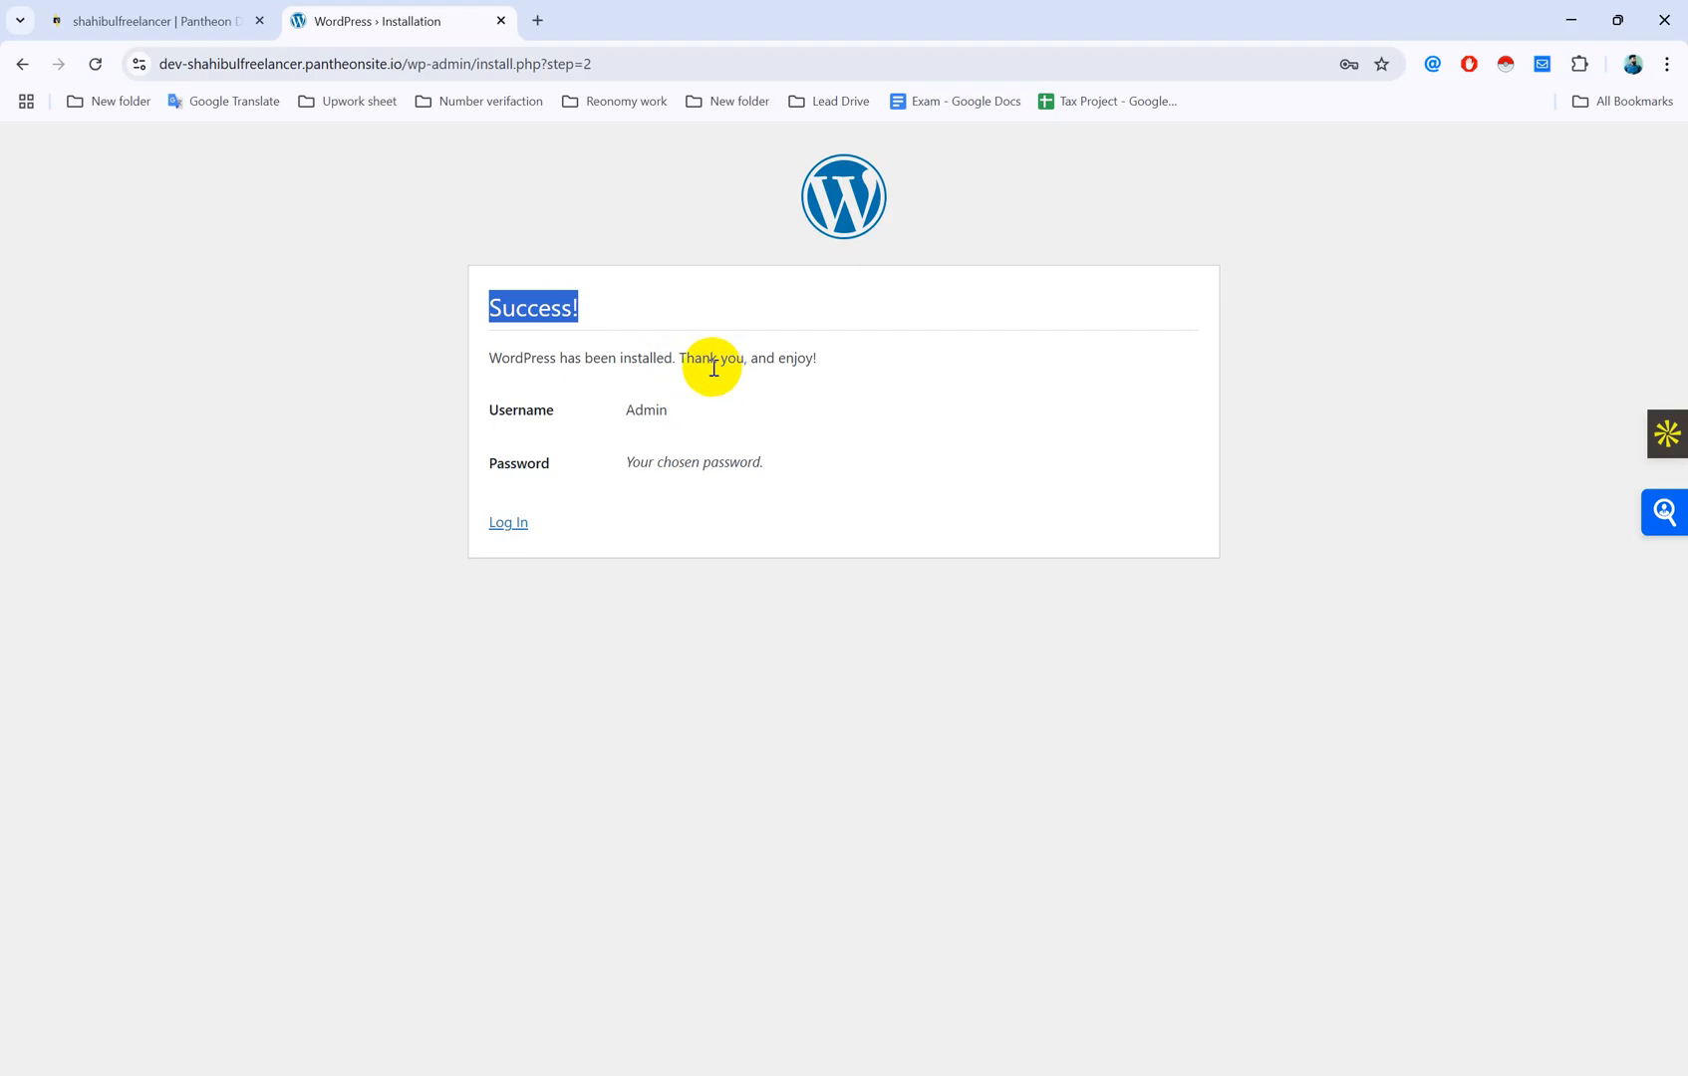
{"action": "left_click_drag", "start_coordinate": [750, 359], "coordinate": [893, 366]}
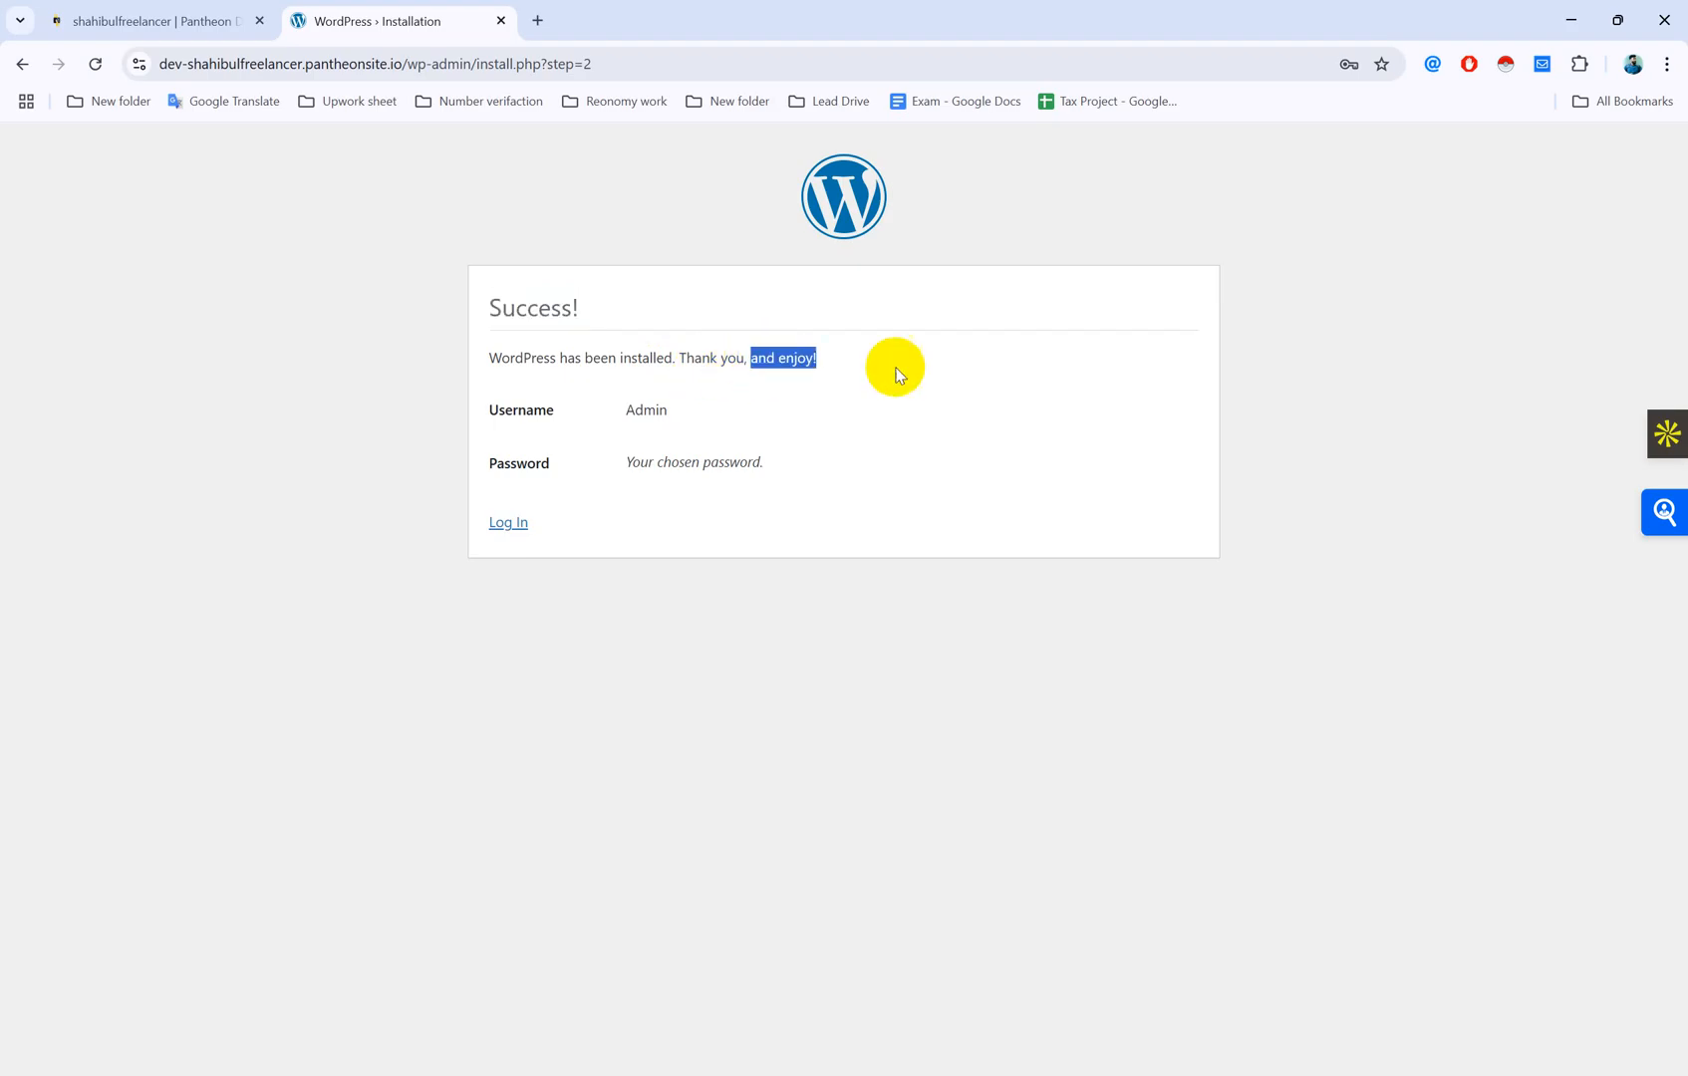
{"action": "left_click", "coordinate": [727, 349]}
{"action": "left_click", "coordinate": [508, 522]}
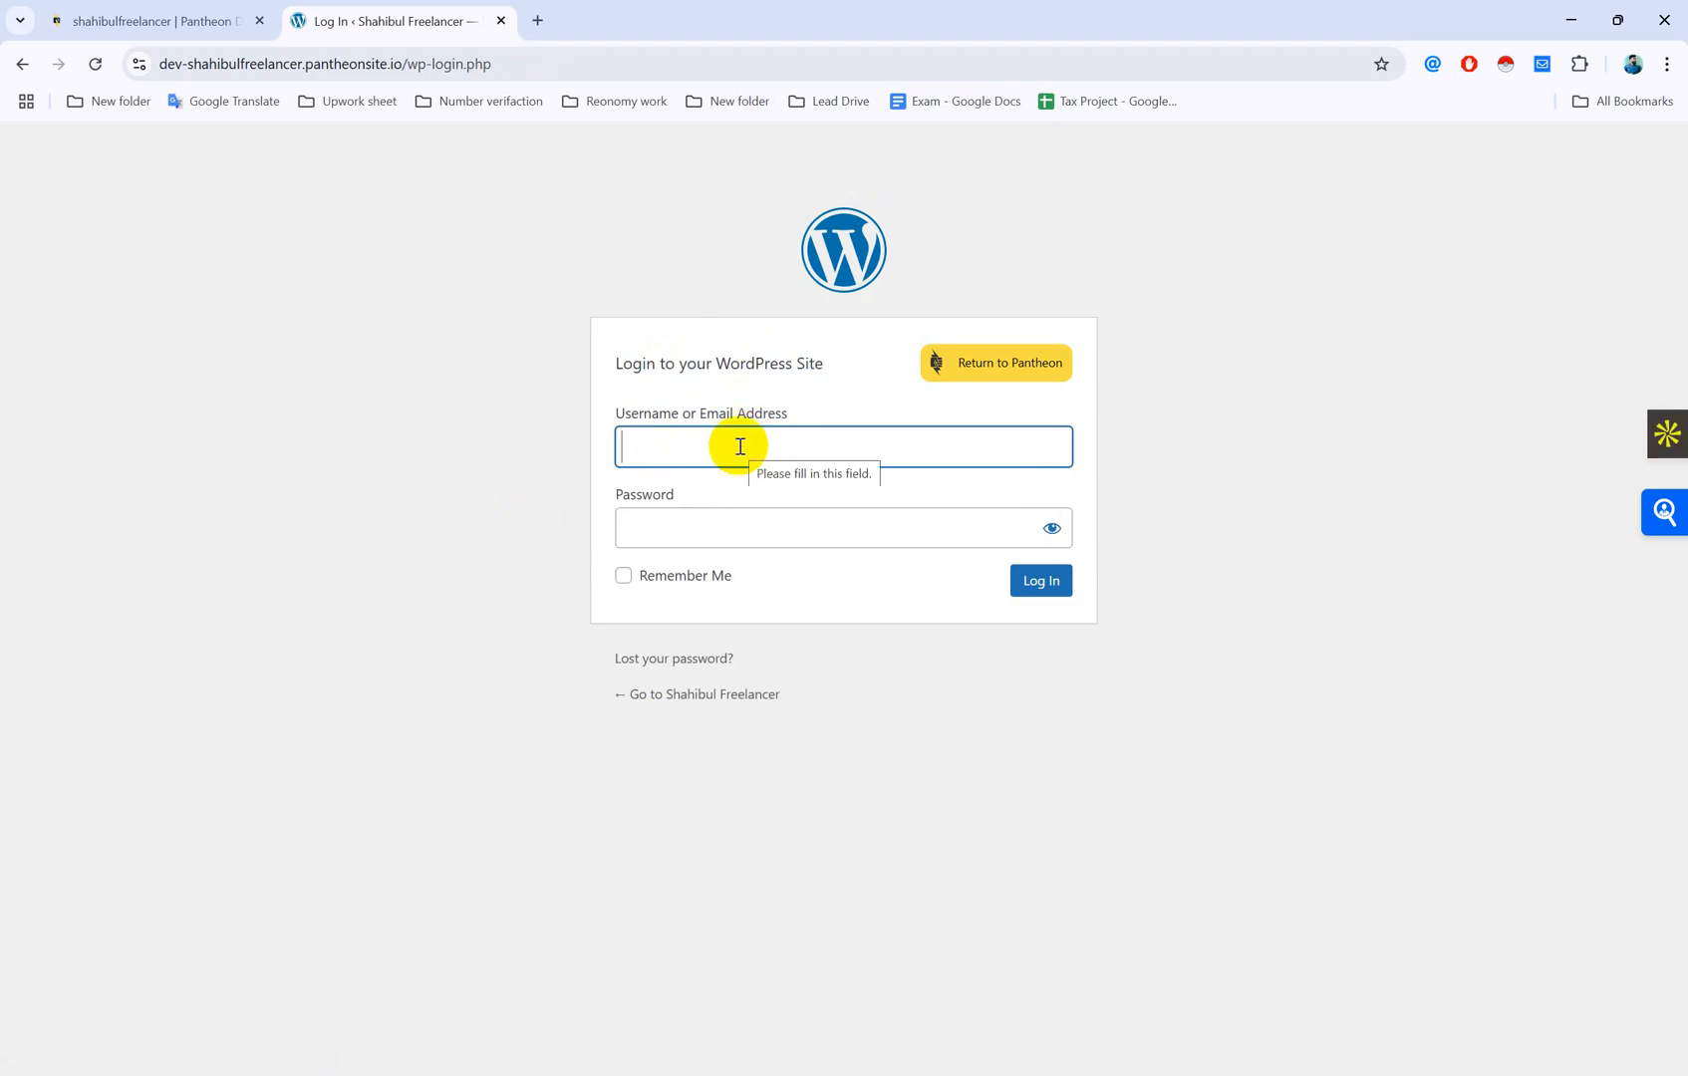
Step: Sign in with username Admin and the chosen password to reach the Dashboard
{"action": "left_click", "coordinate": [741, 447]}
{"action": "type", "text": "Admin"}
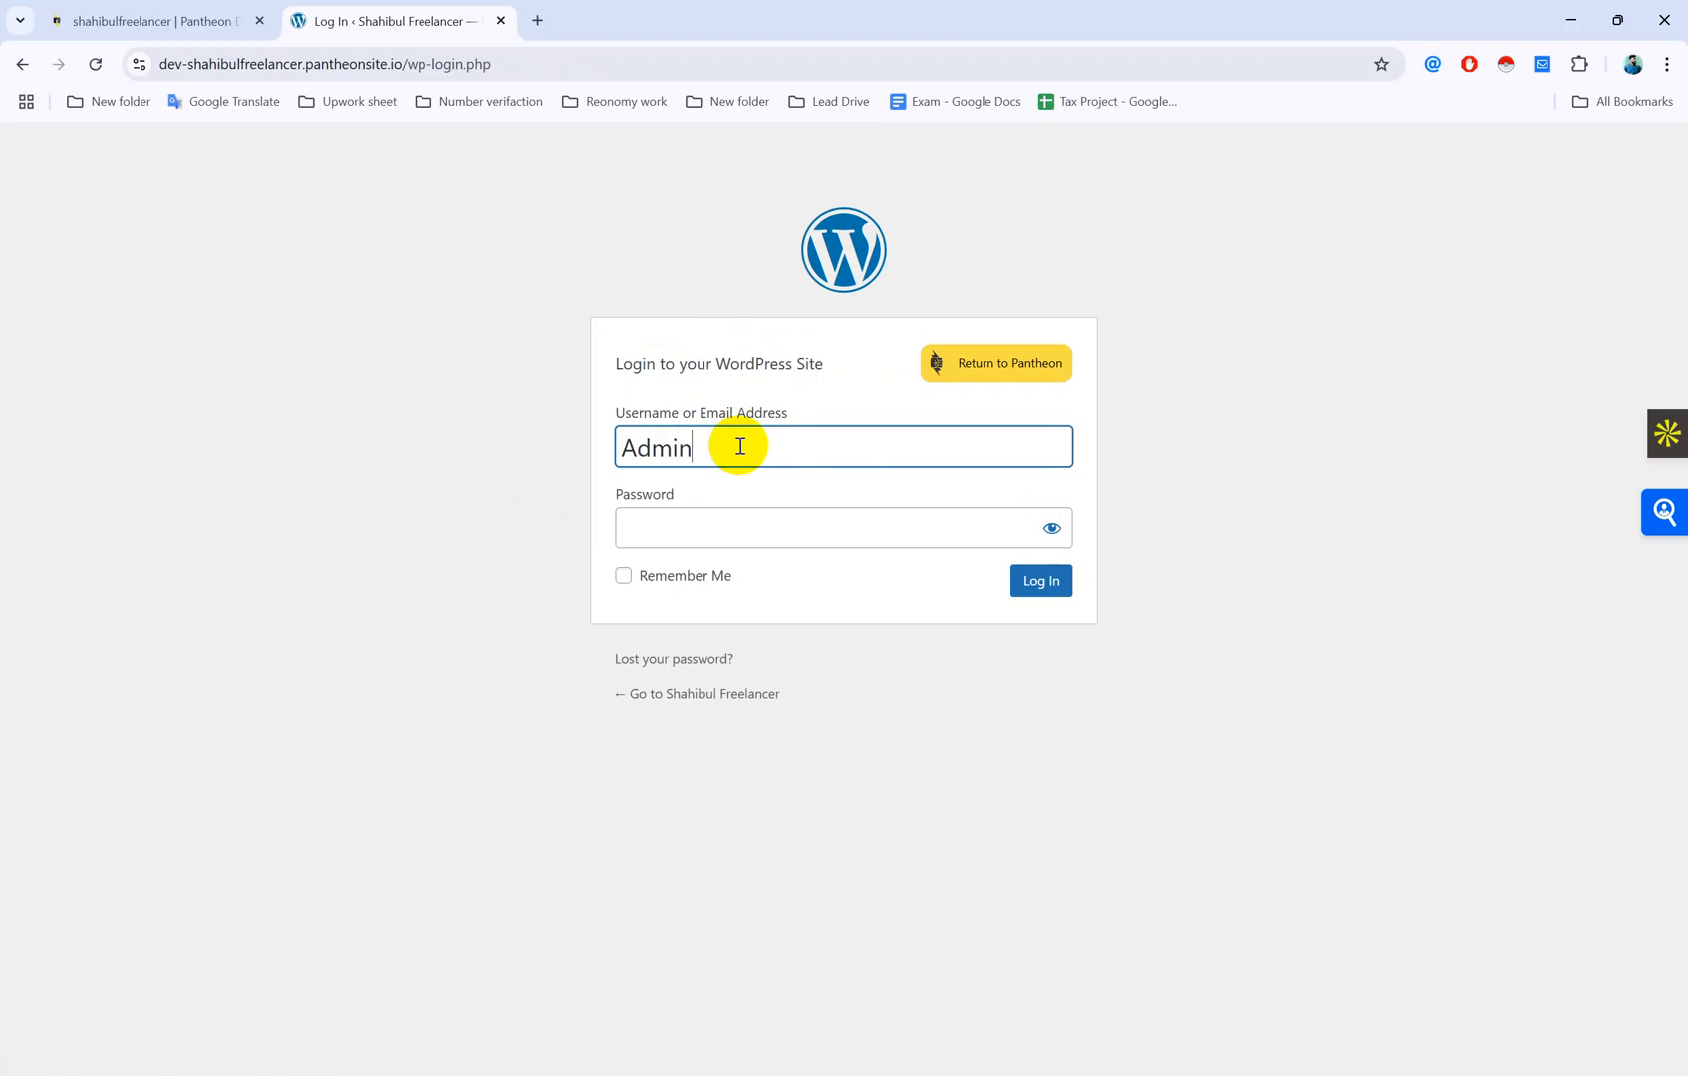
{"action": "left_click", "coordinate": [683, 528]}
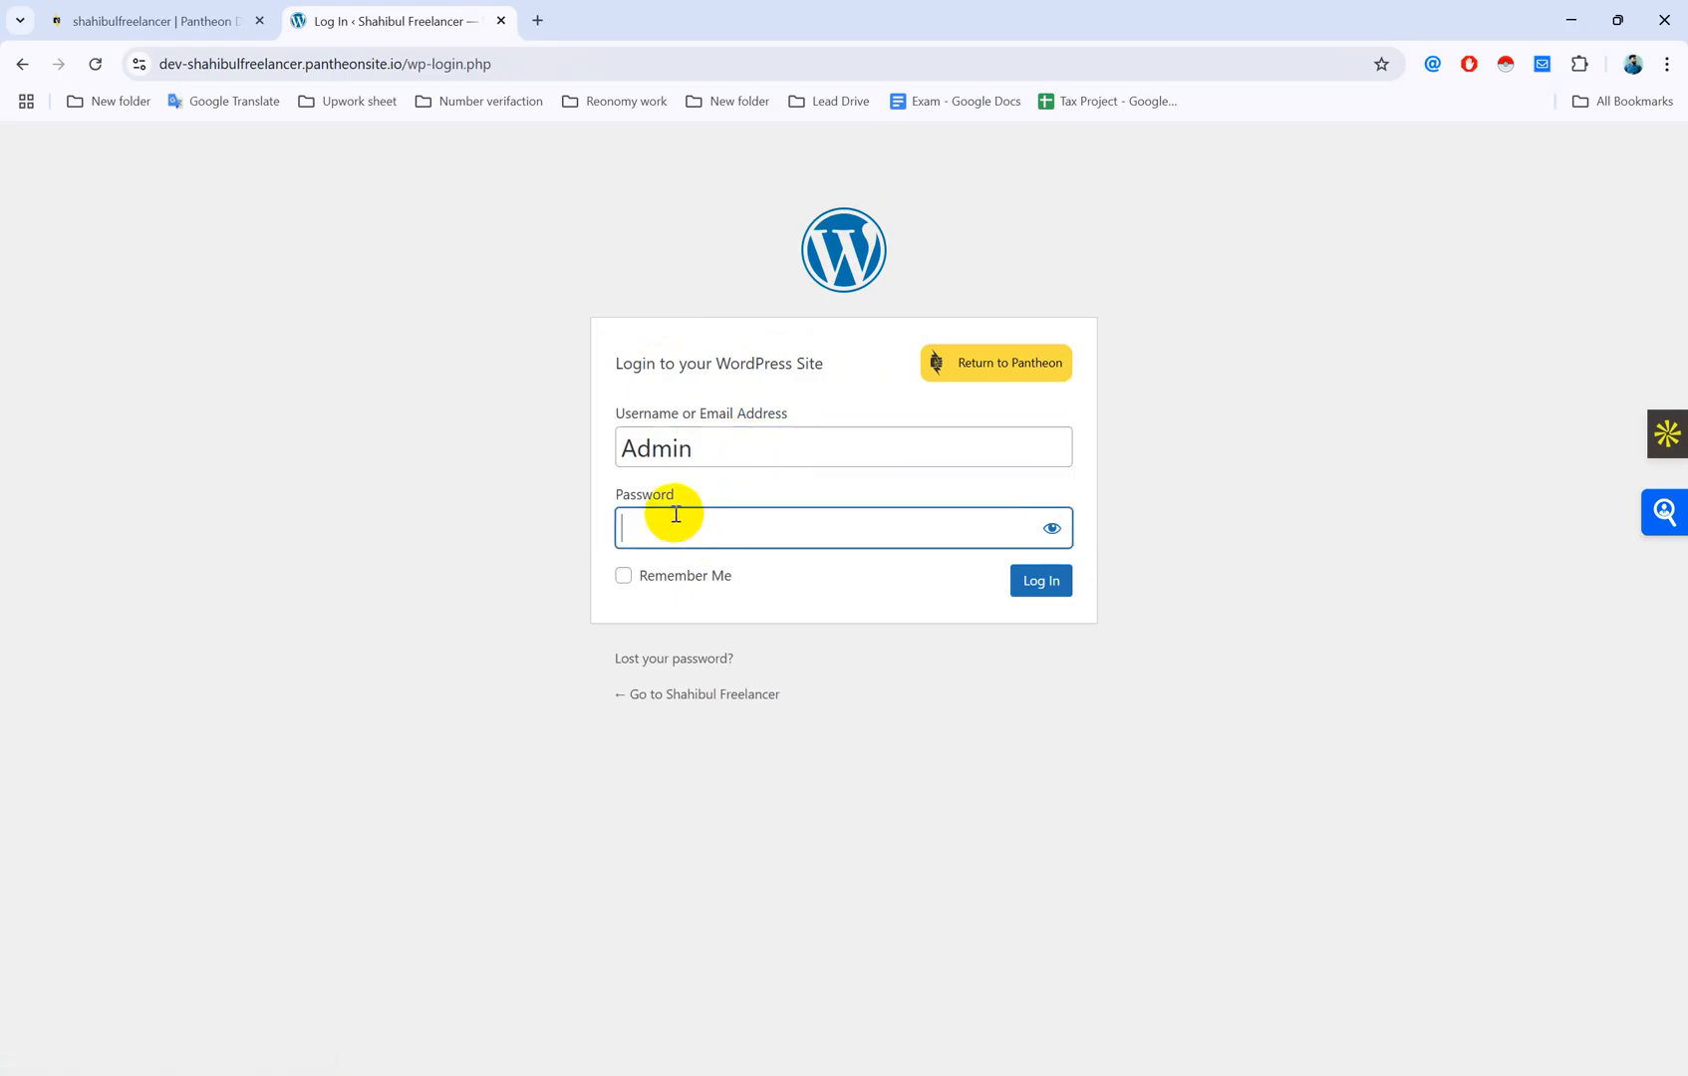
{"action": "type", "text": "••••••••••"}
{"action": "key", "text": "Return"}
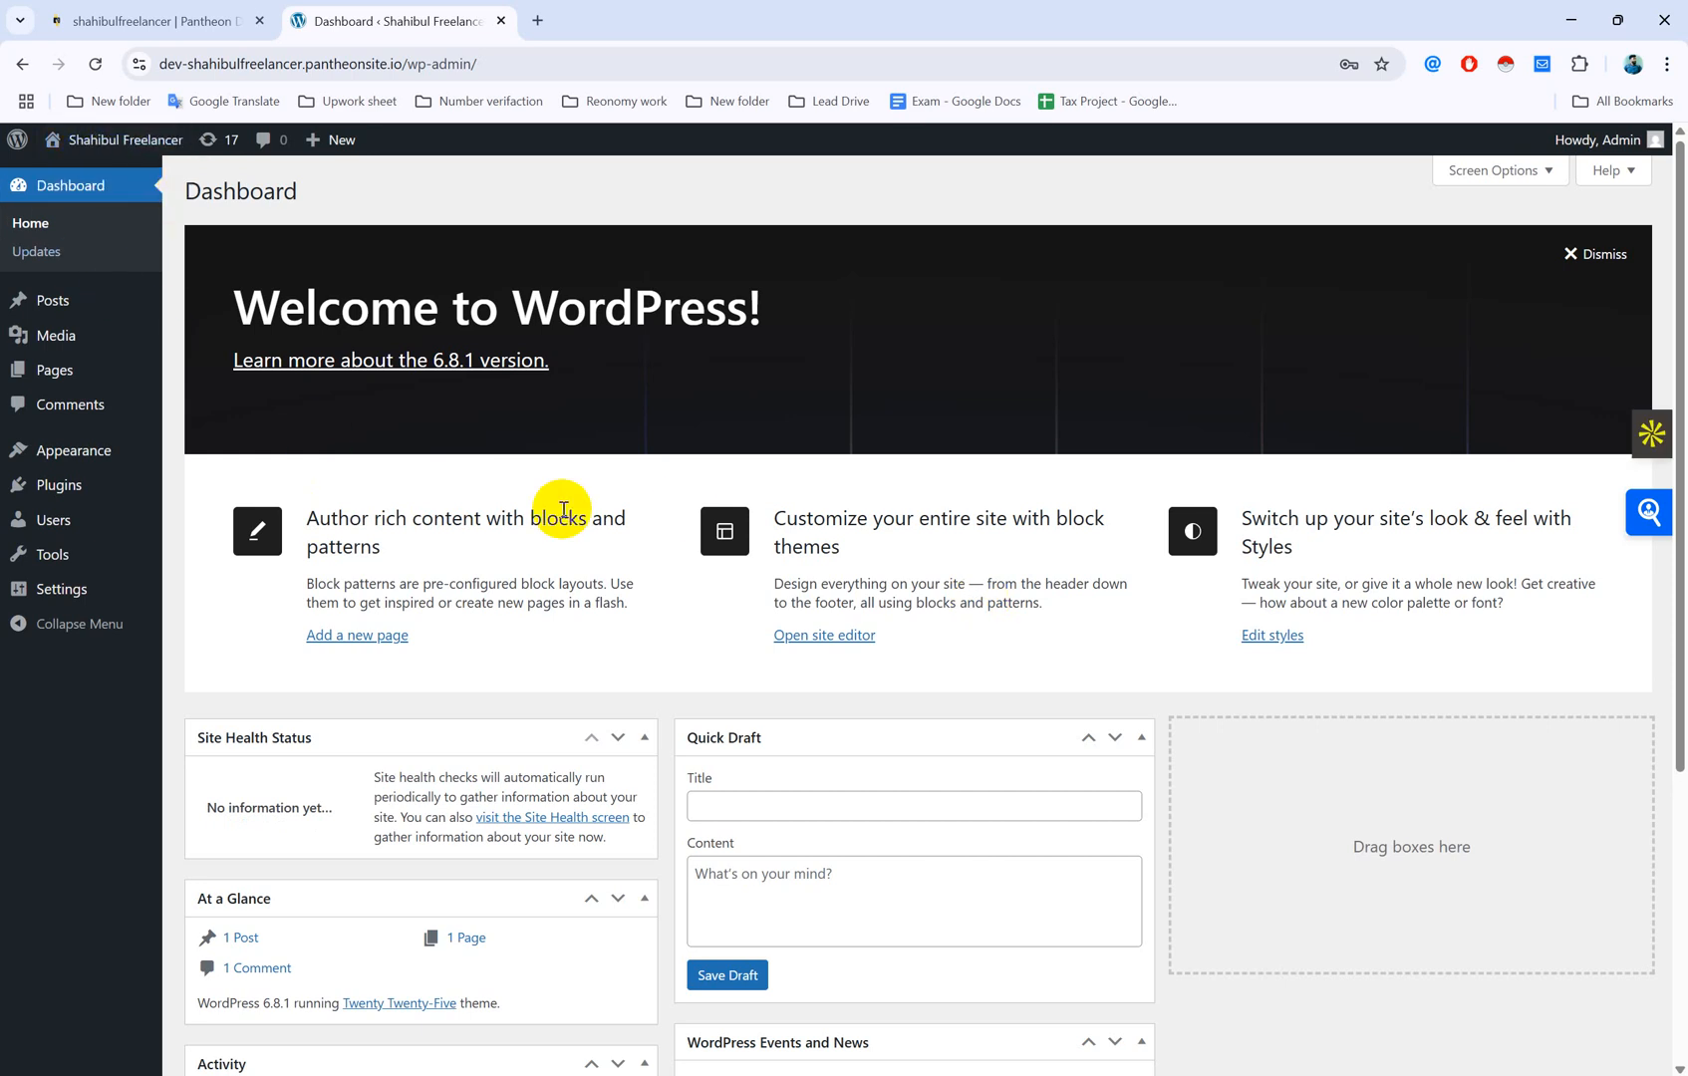
Step: Open Visit Site from the admin bar's site menu in a background tab
{"action": "mouse_move", "coordinate": [68, 142]}
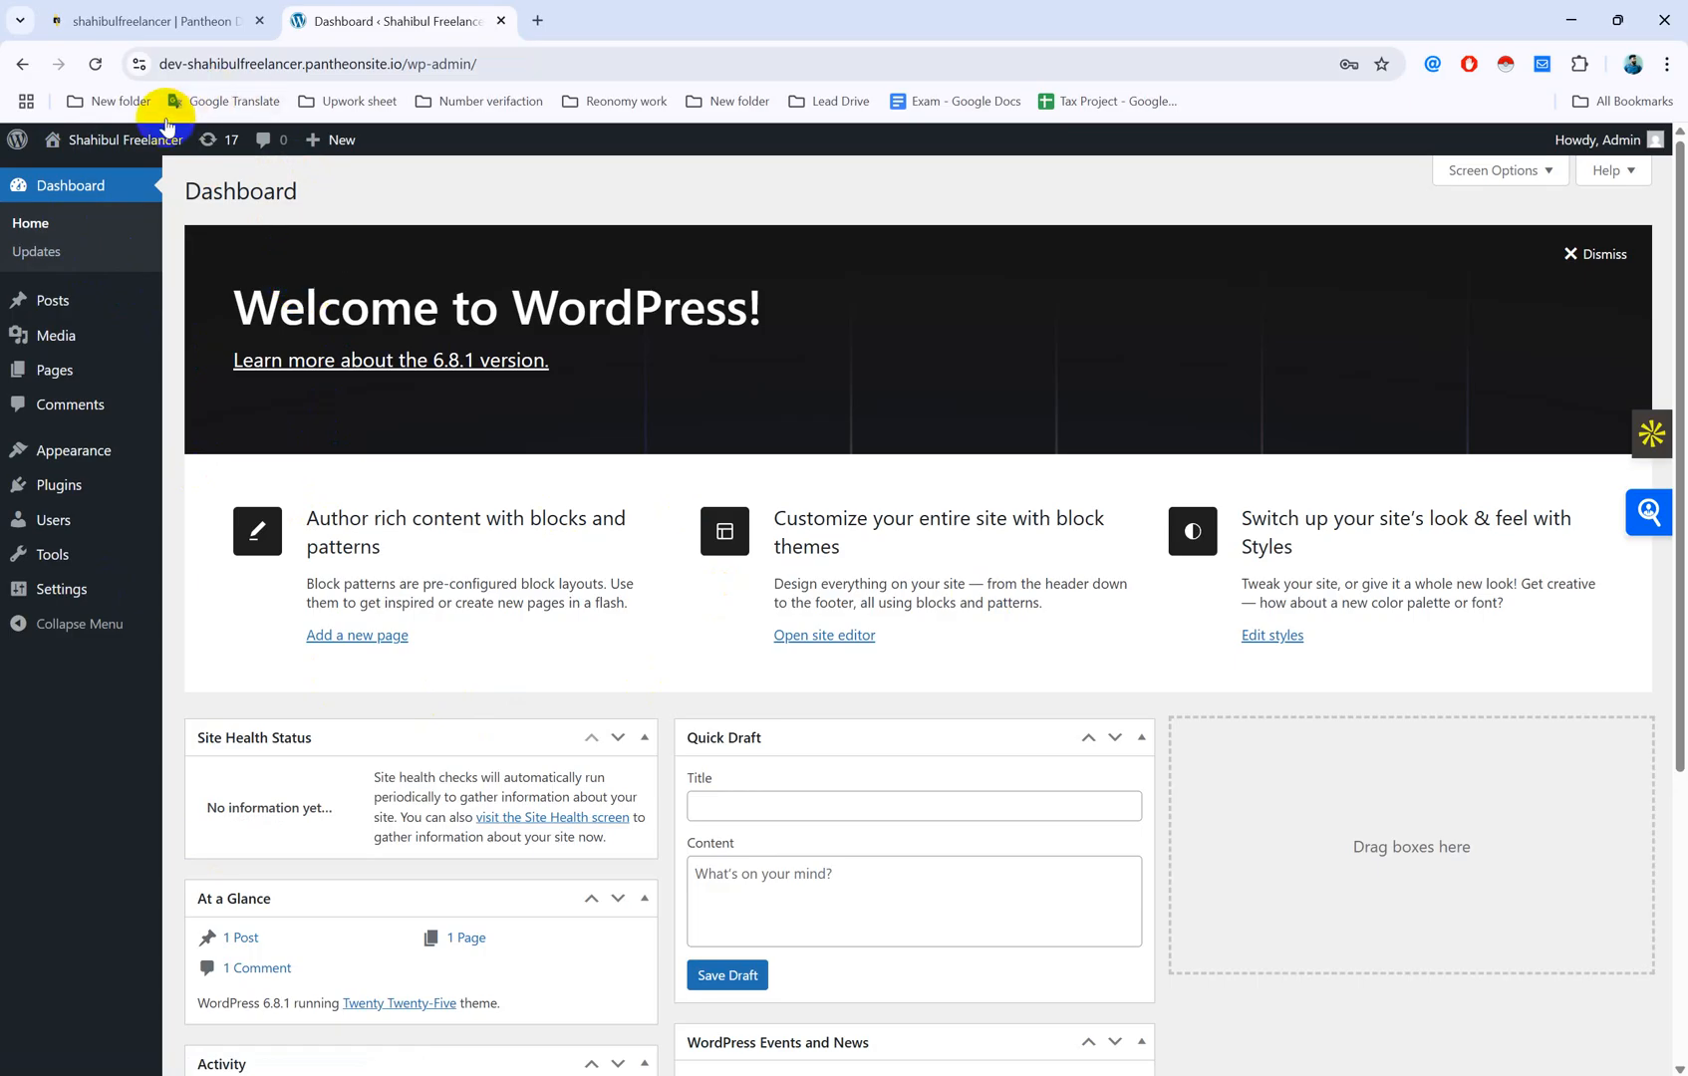
{"action": "middle_click", "coordinate": [72, 174]}
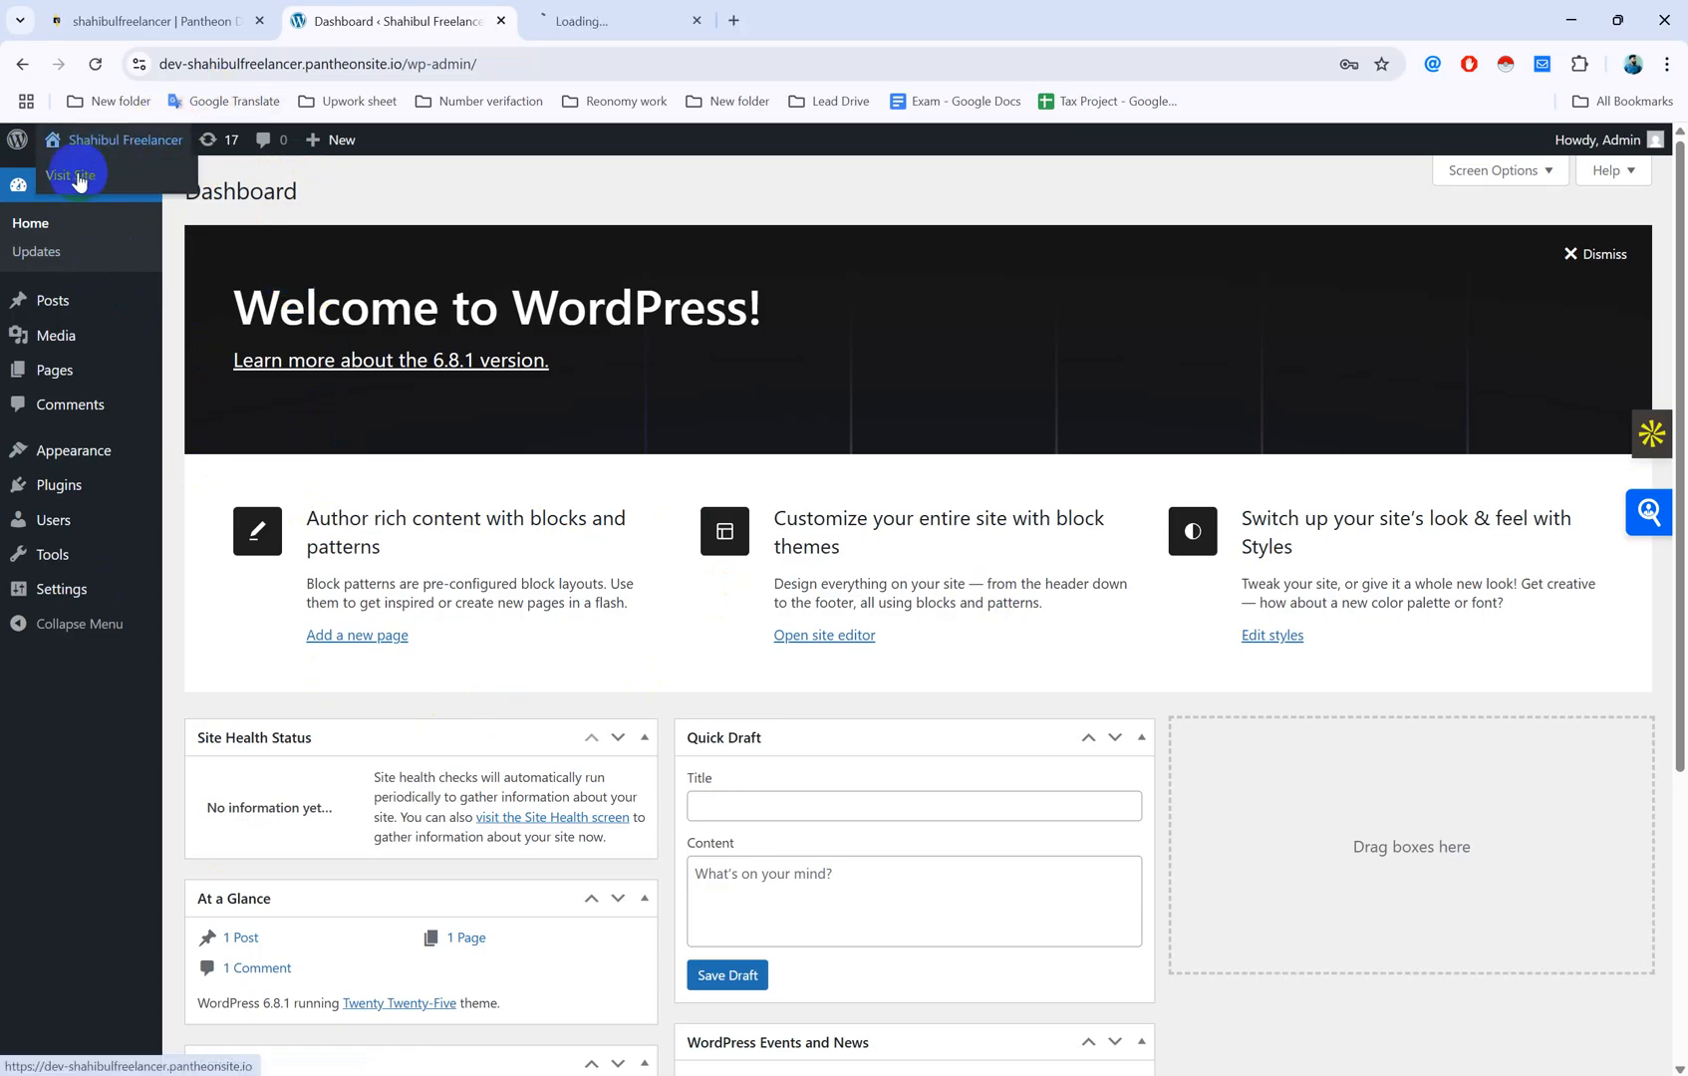
Step: Scroll through the site's public Blog page in its tab
{"action": "left_click", "coordinate": [627, 20]}
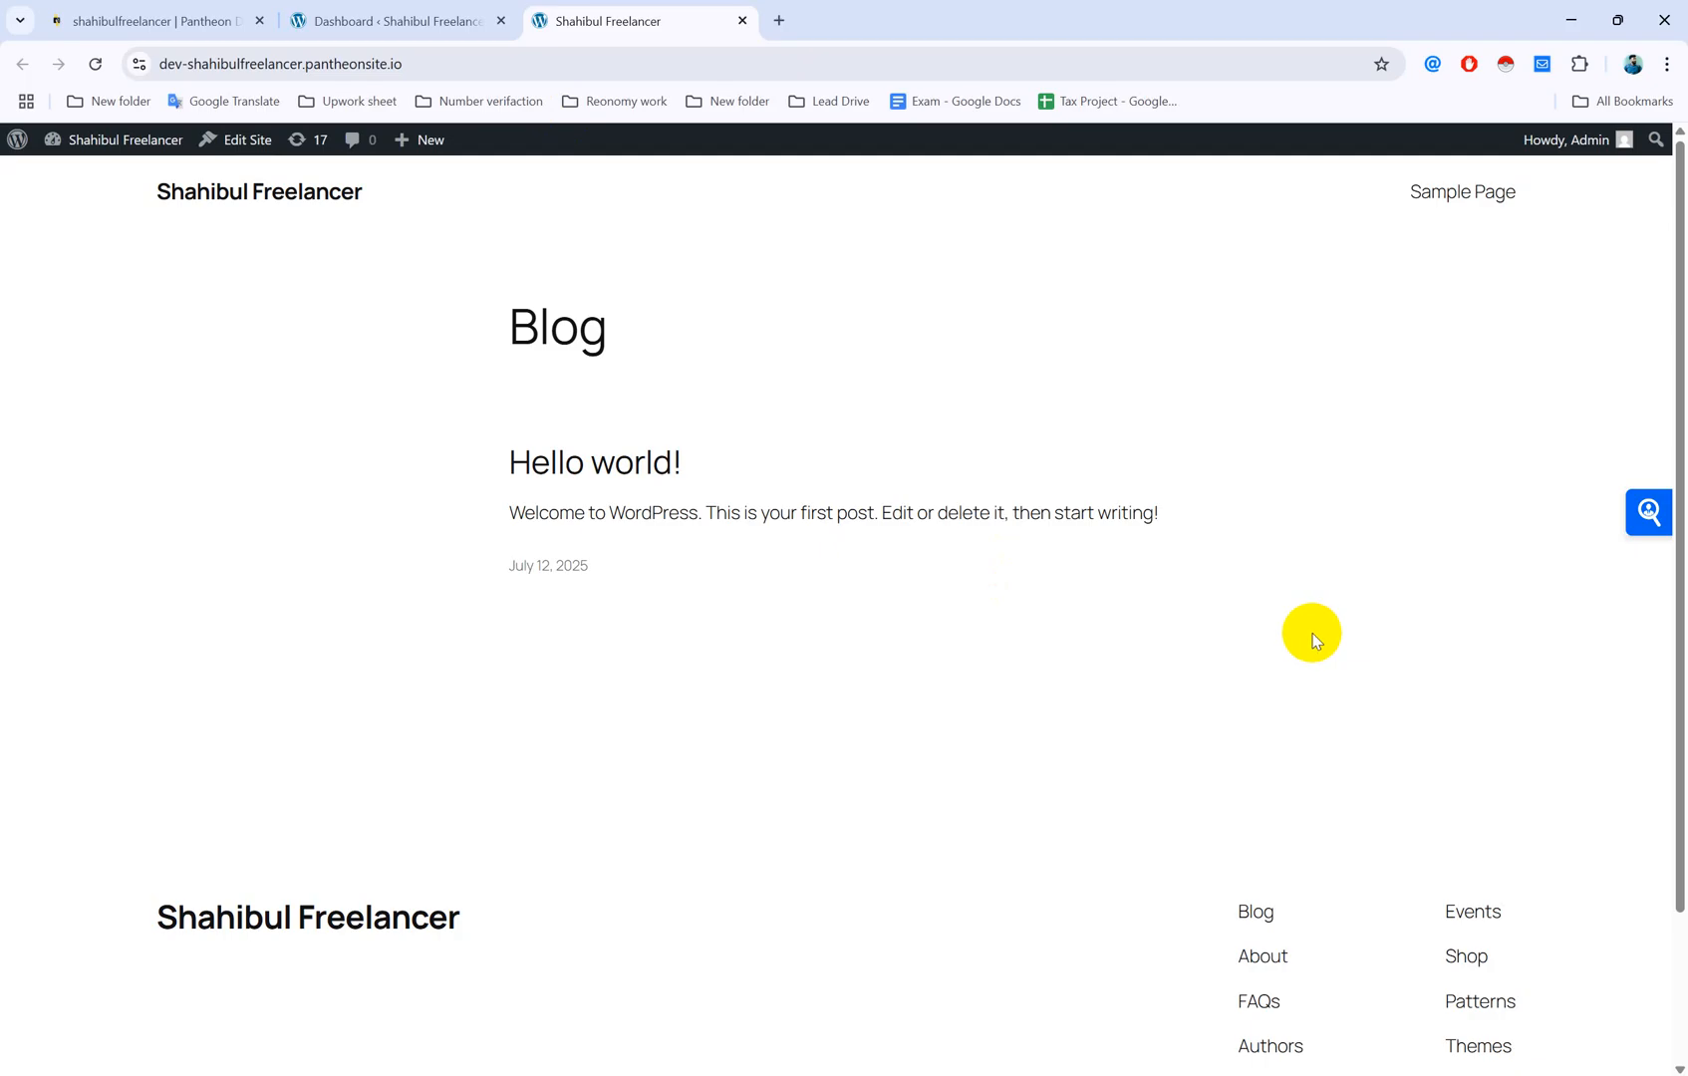
{"action": "scroll", "coordinate": [1280, 620], "scroll_direction": "down", "scroll_amount": 2}
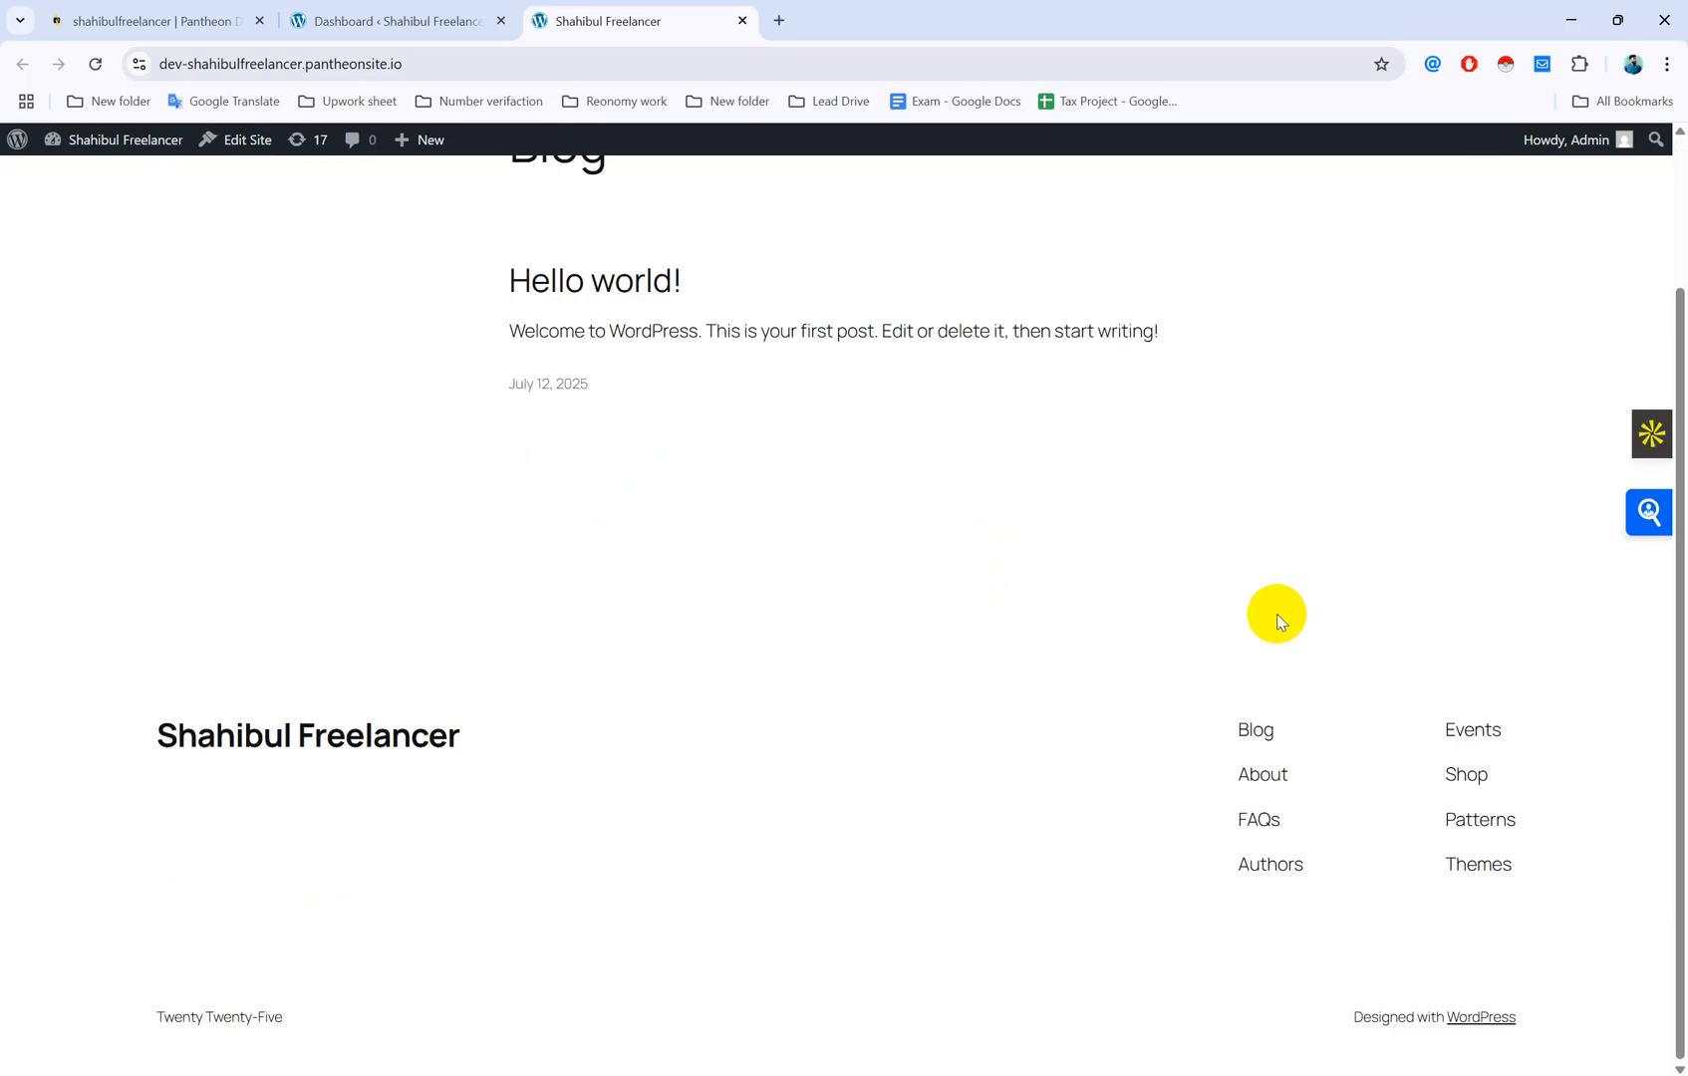
{"action": "right_click", "coordinate": [1279, 620]}
{"action": "left_click", "coordinate": [912, 648]}
{"action": "scroll", "coordinate": [758, 688], "scroll_direction": "up", "scroll_amount": 2}
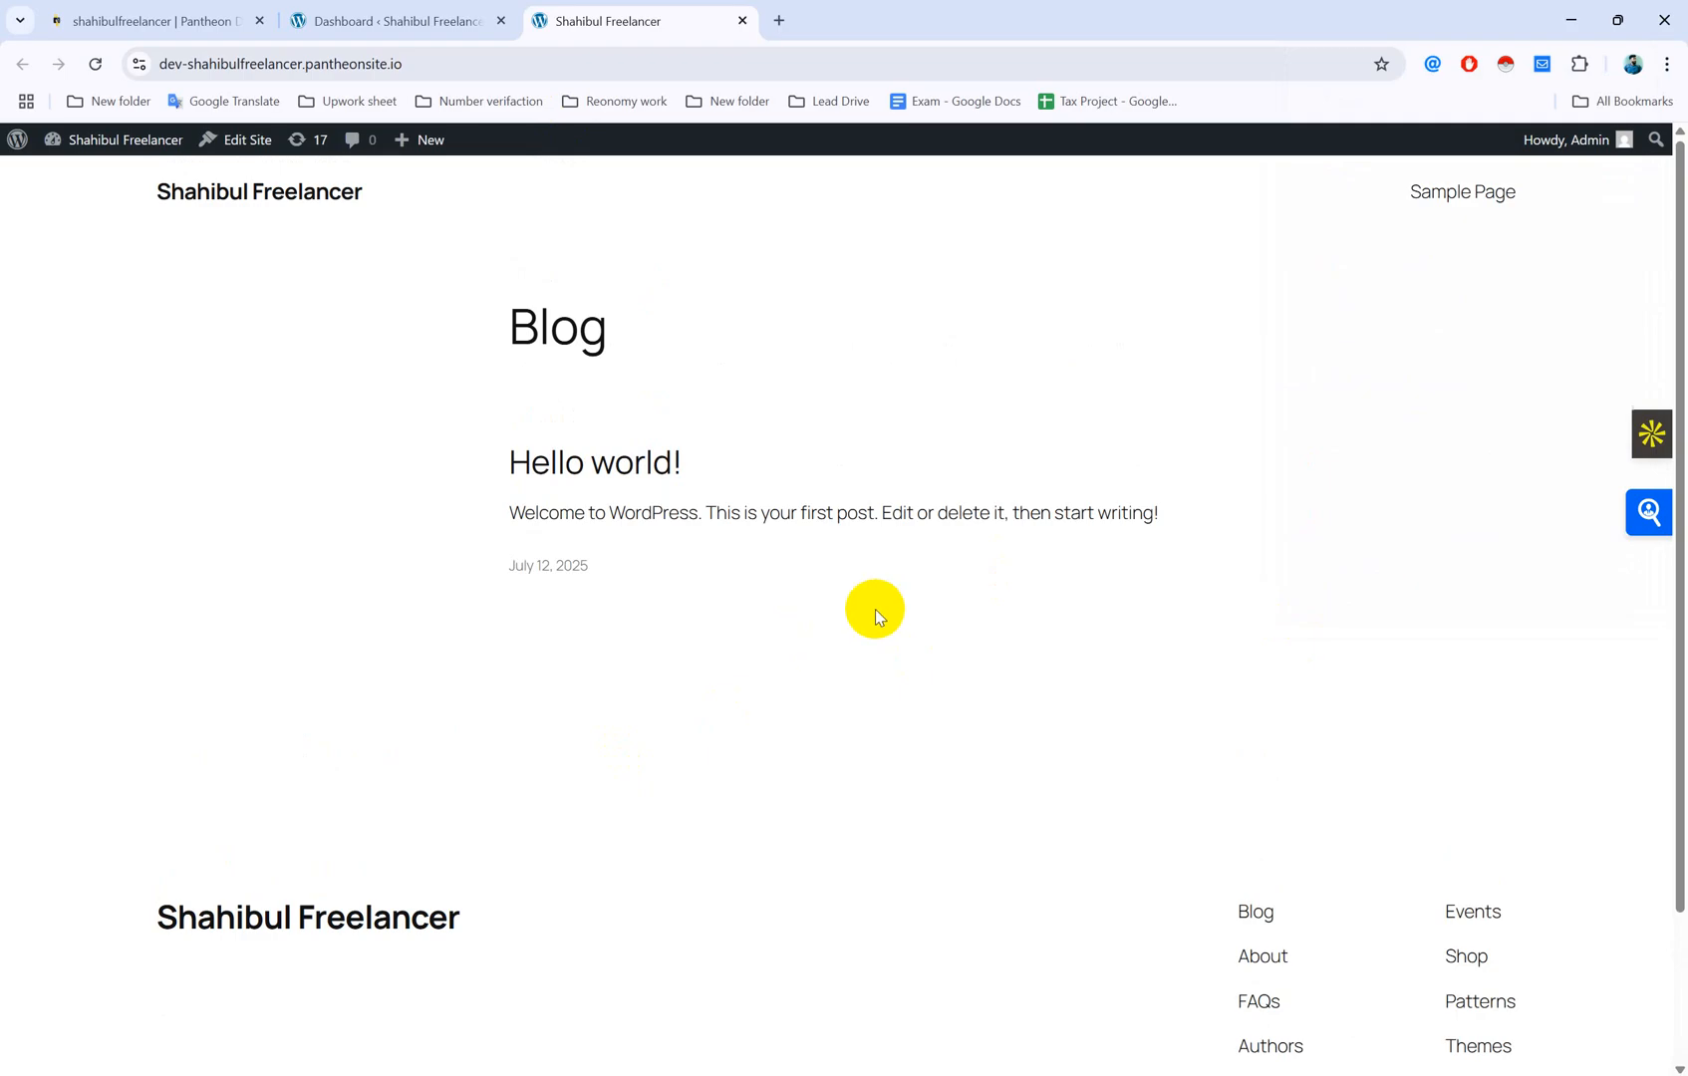
{"action": "scroll", "coordinate": [887, 623], "scroll_direction": "down", "scroll_amount": 2}
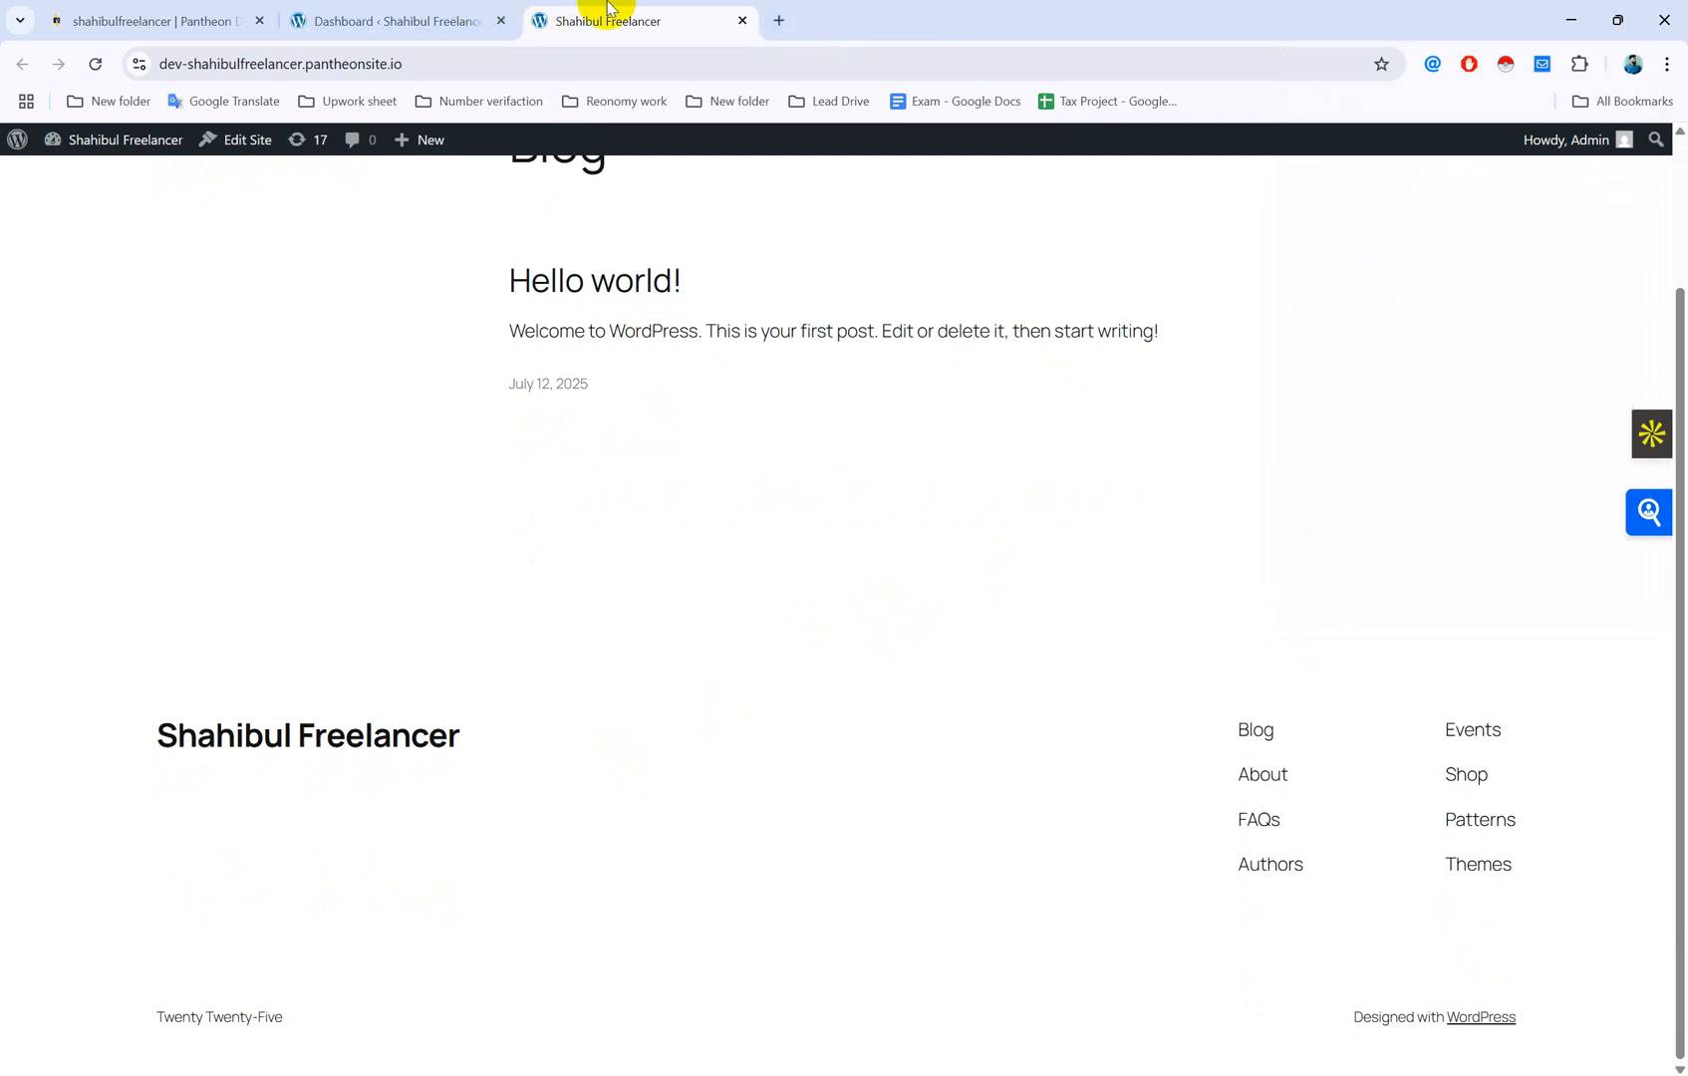
{"action": "scroll", "coordinate": [1013, 714], "scroll_direction": "up", "scroll_amount": 1}
{"action": "scroll", "coordinate": [1013, 714], "scroll_direction": "up", "scroll_amount": 1}
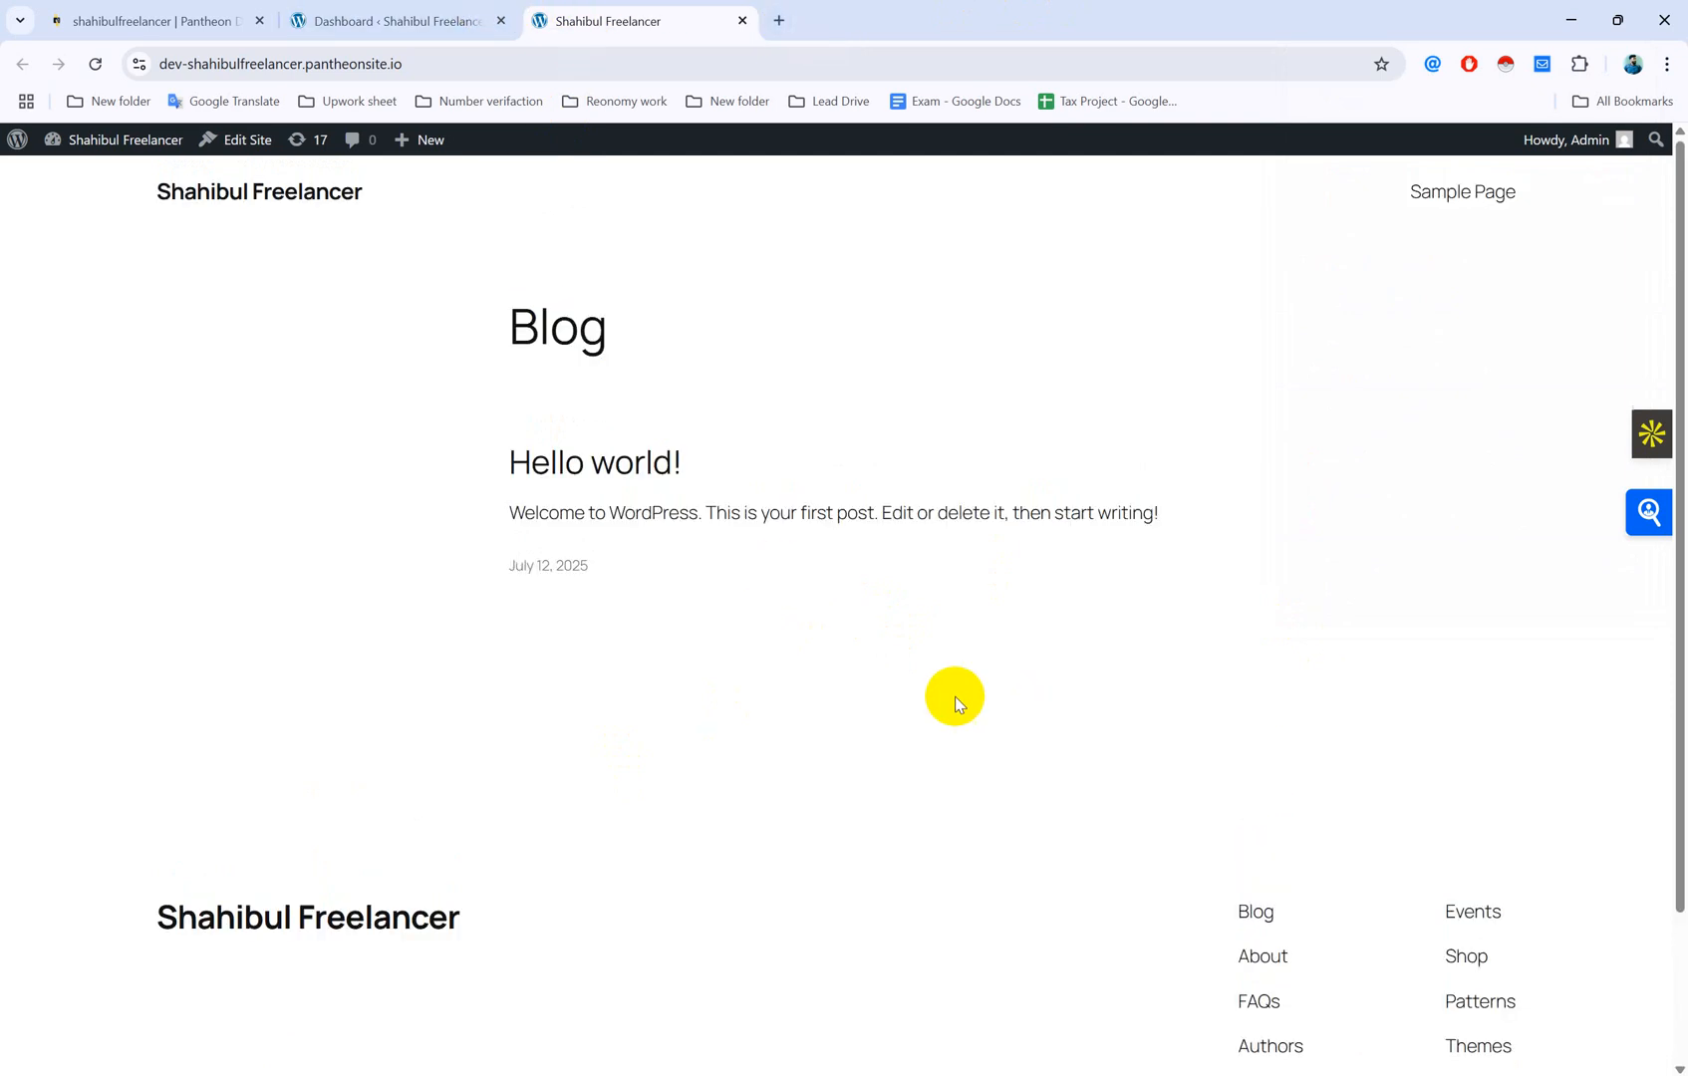
Step: Return to the admin Dashboard, glancing at the Blog page once more
{"action": "left_click", "coordinate": [419, 20]}
{"action": "mouse_move", "coordinate": [27, 367]}
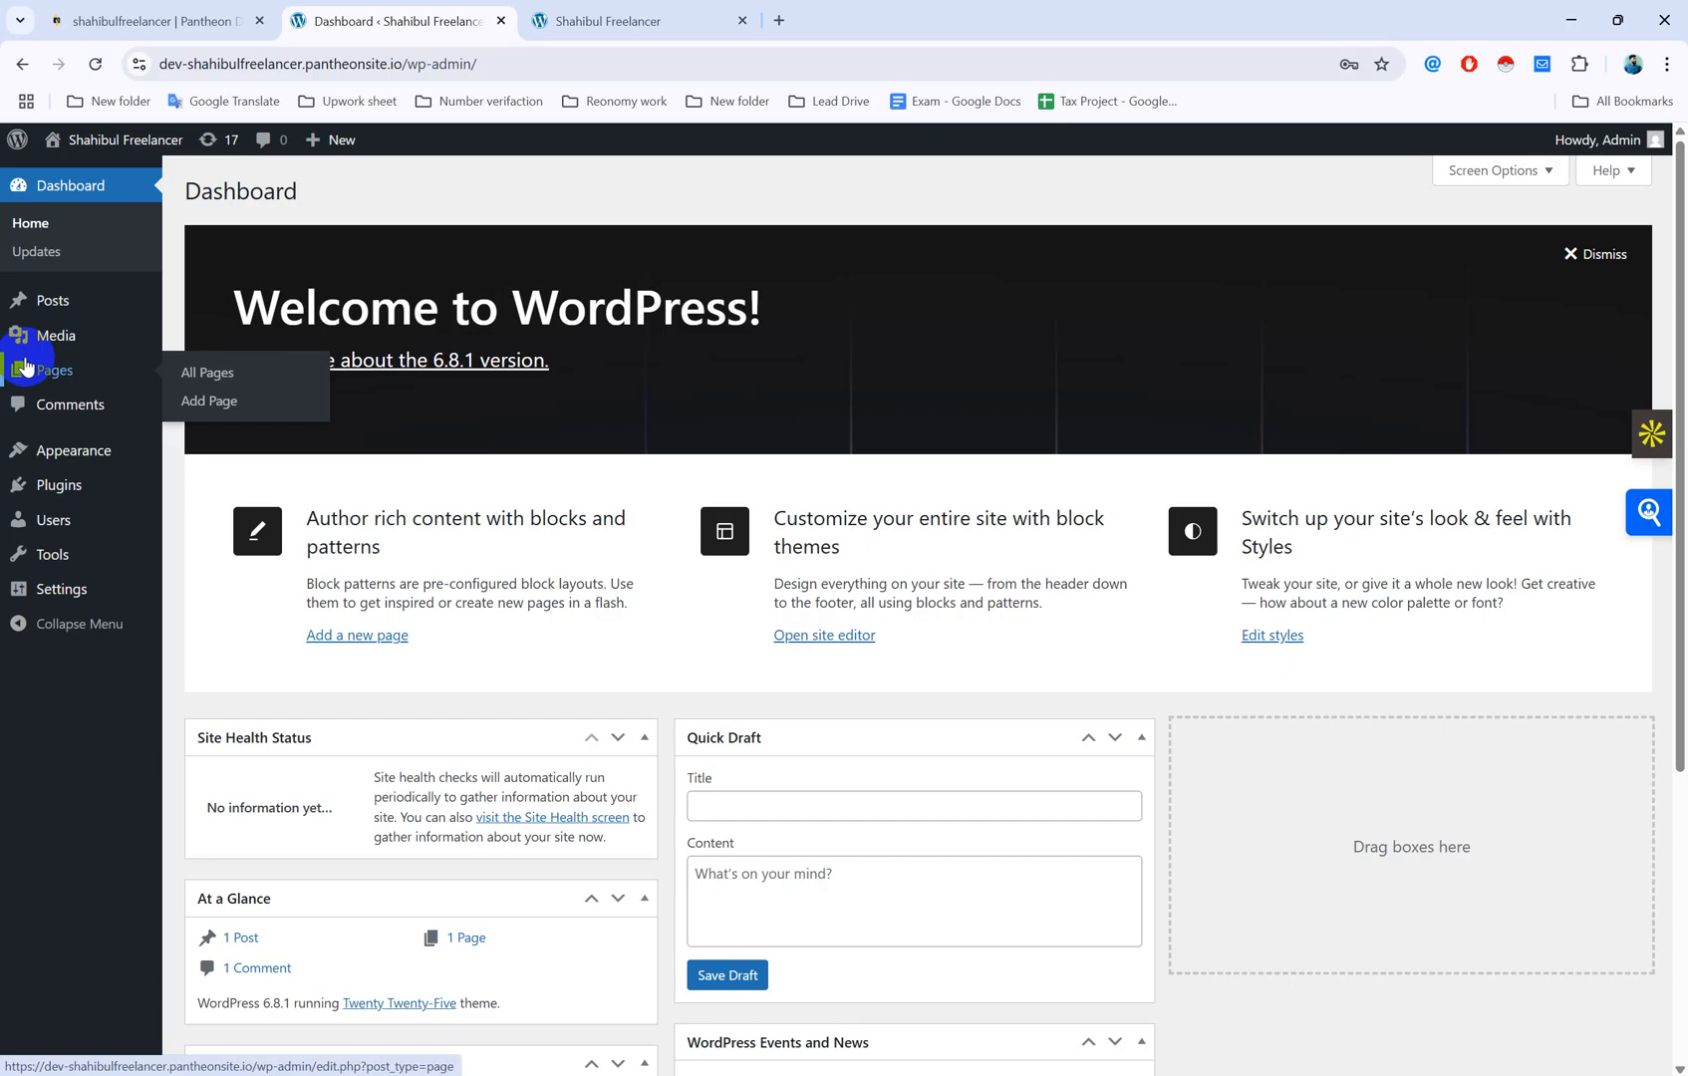
{"action": "left_click", "coordinate": [693, 10]}
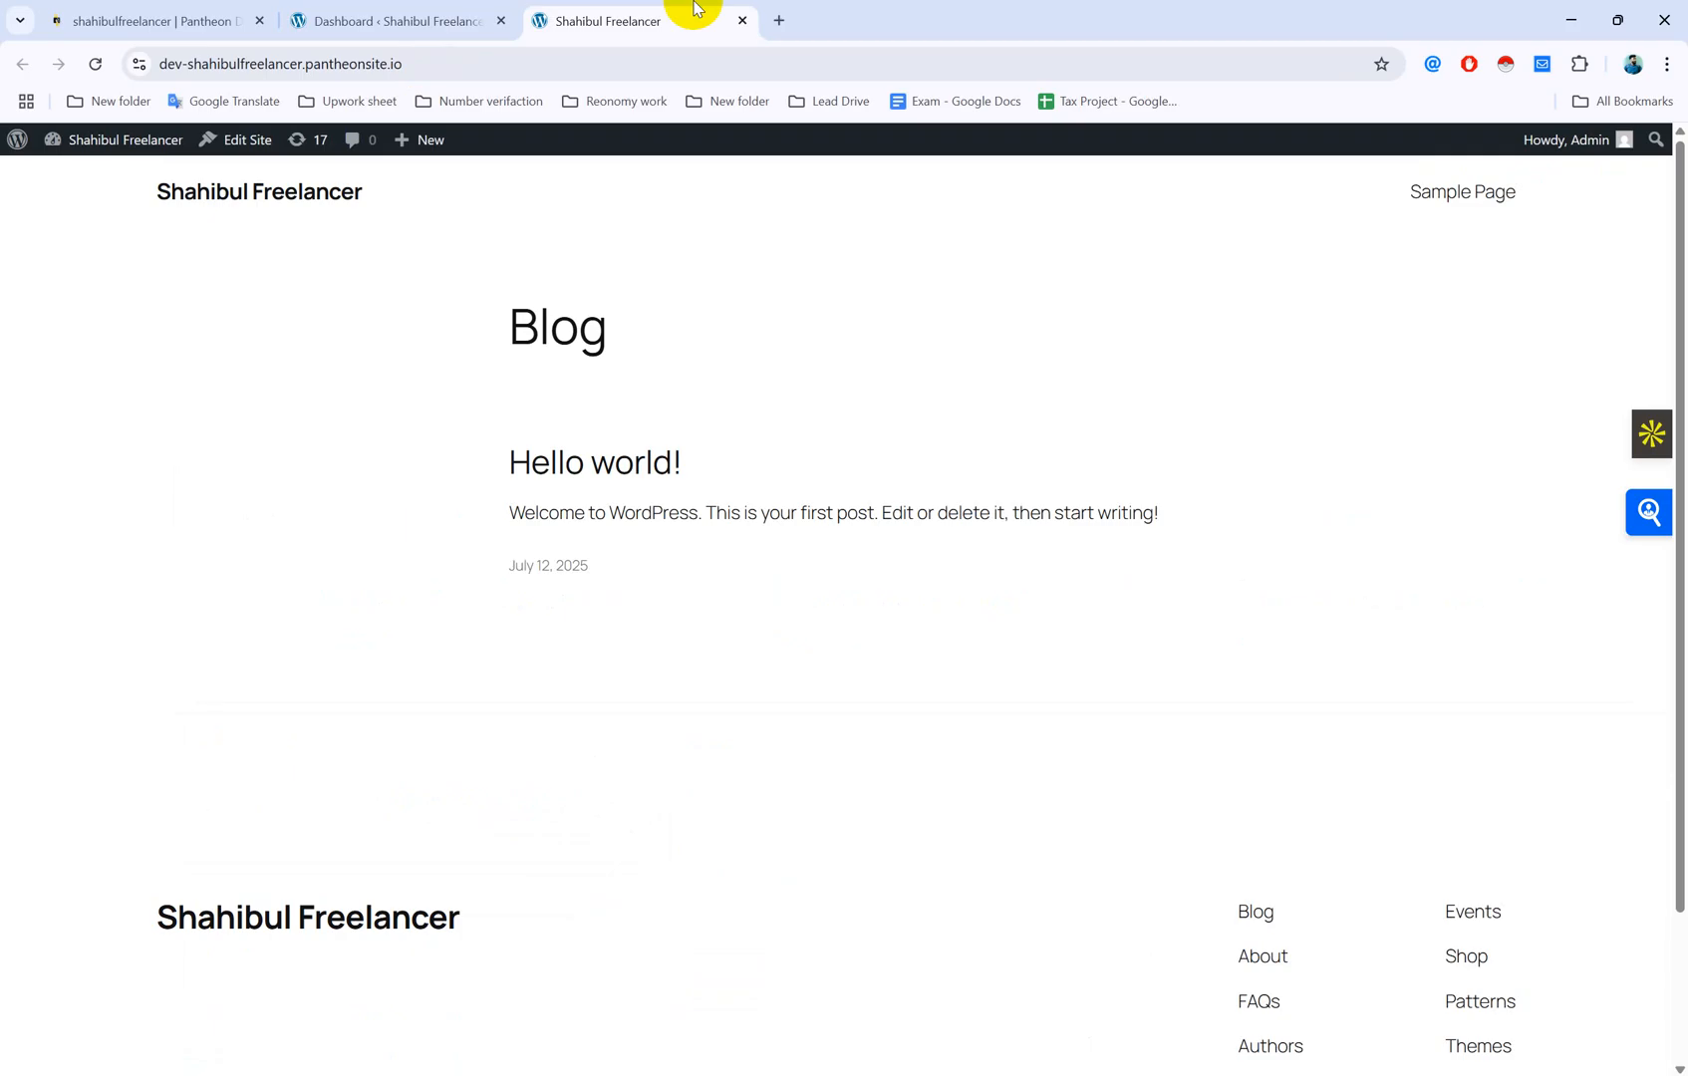
{"action": "left_click", "coordinate": [427, 16]}
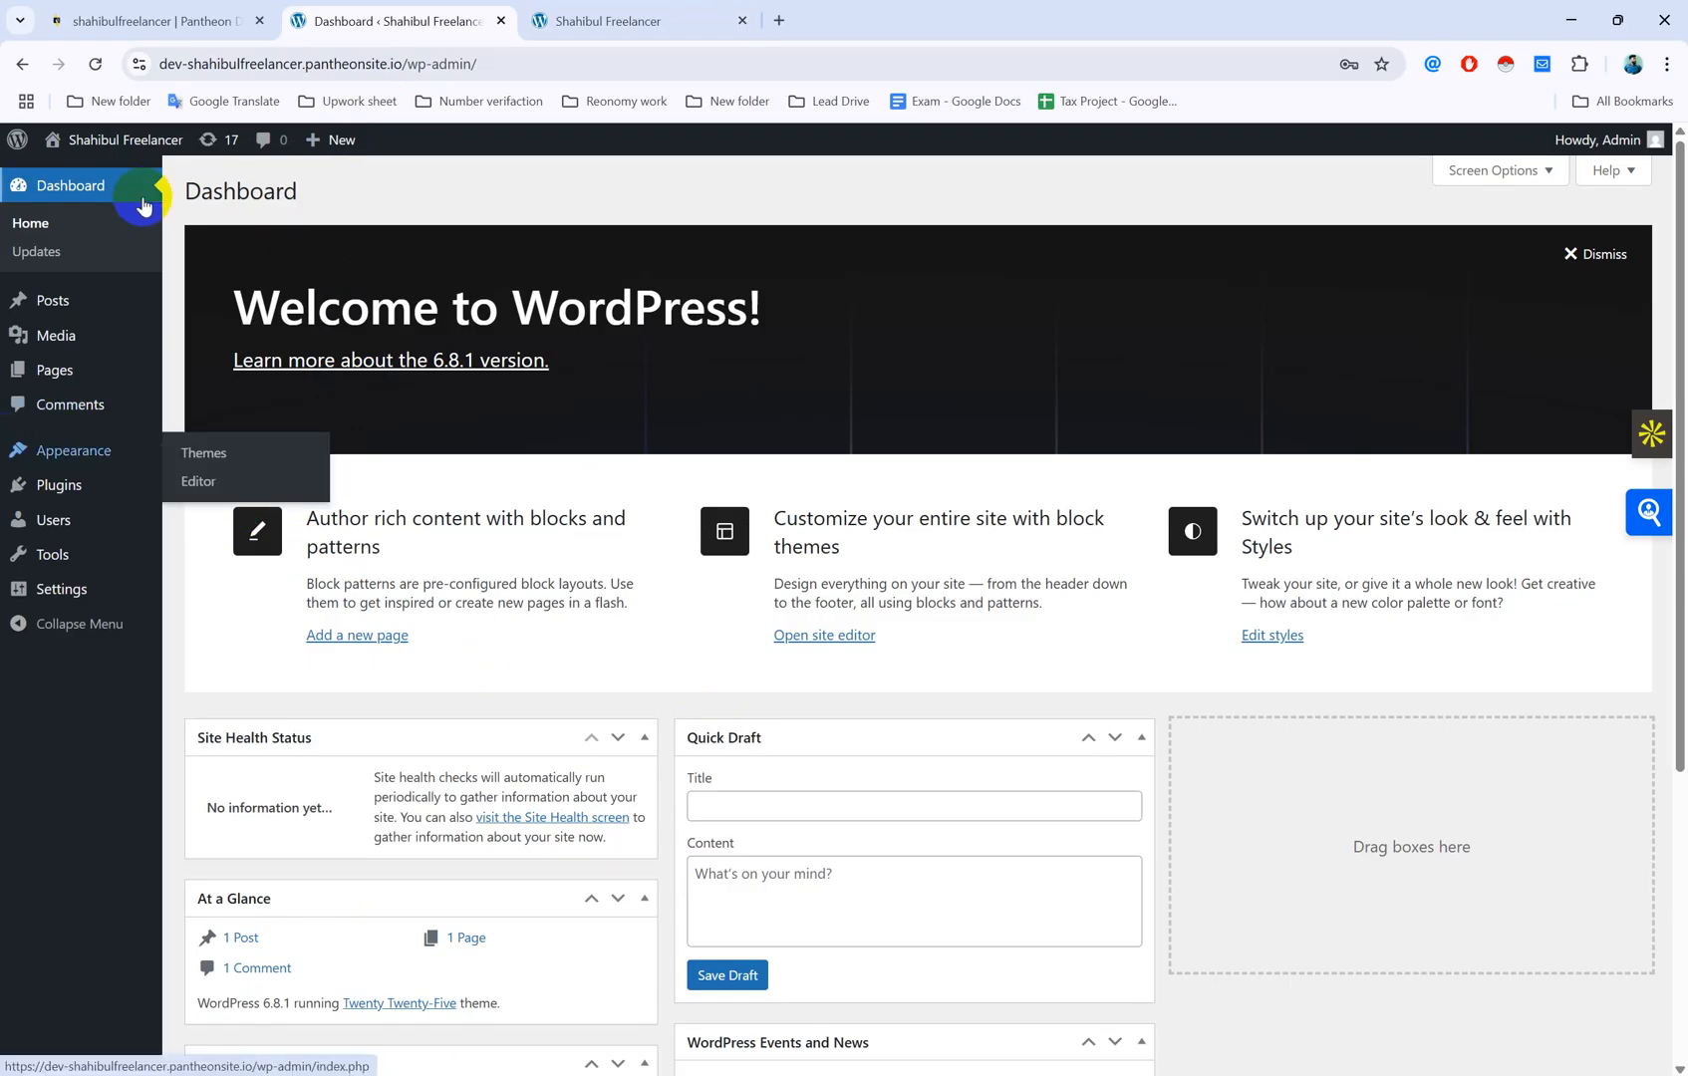
Step: Search Google for 'what is seo' in a new tab and open the Michigan Tech result separately
{"action": "left_click", "coordinate": [632, 10]}
{"action": "left_click", "coordinate": [779, 20]}
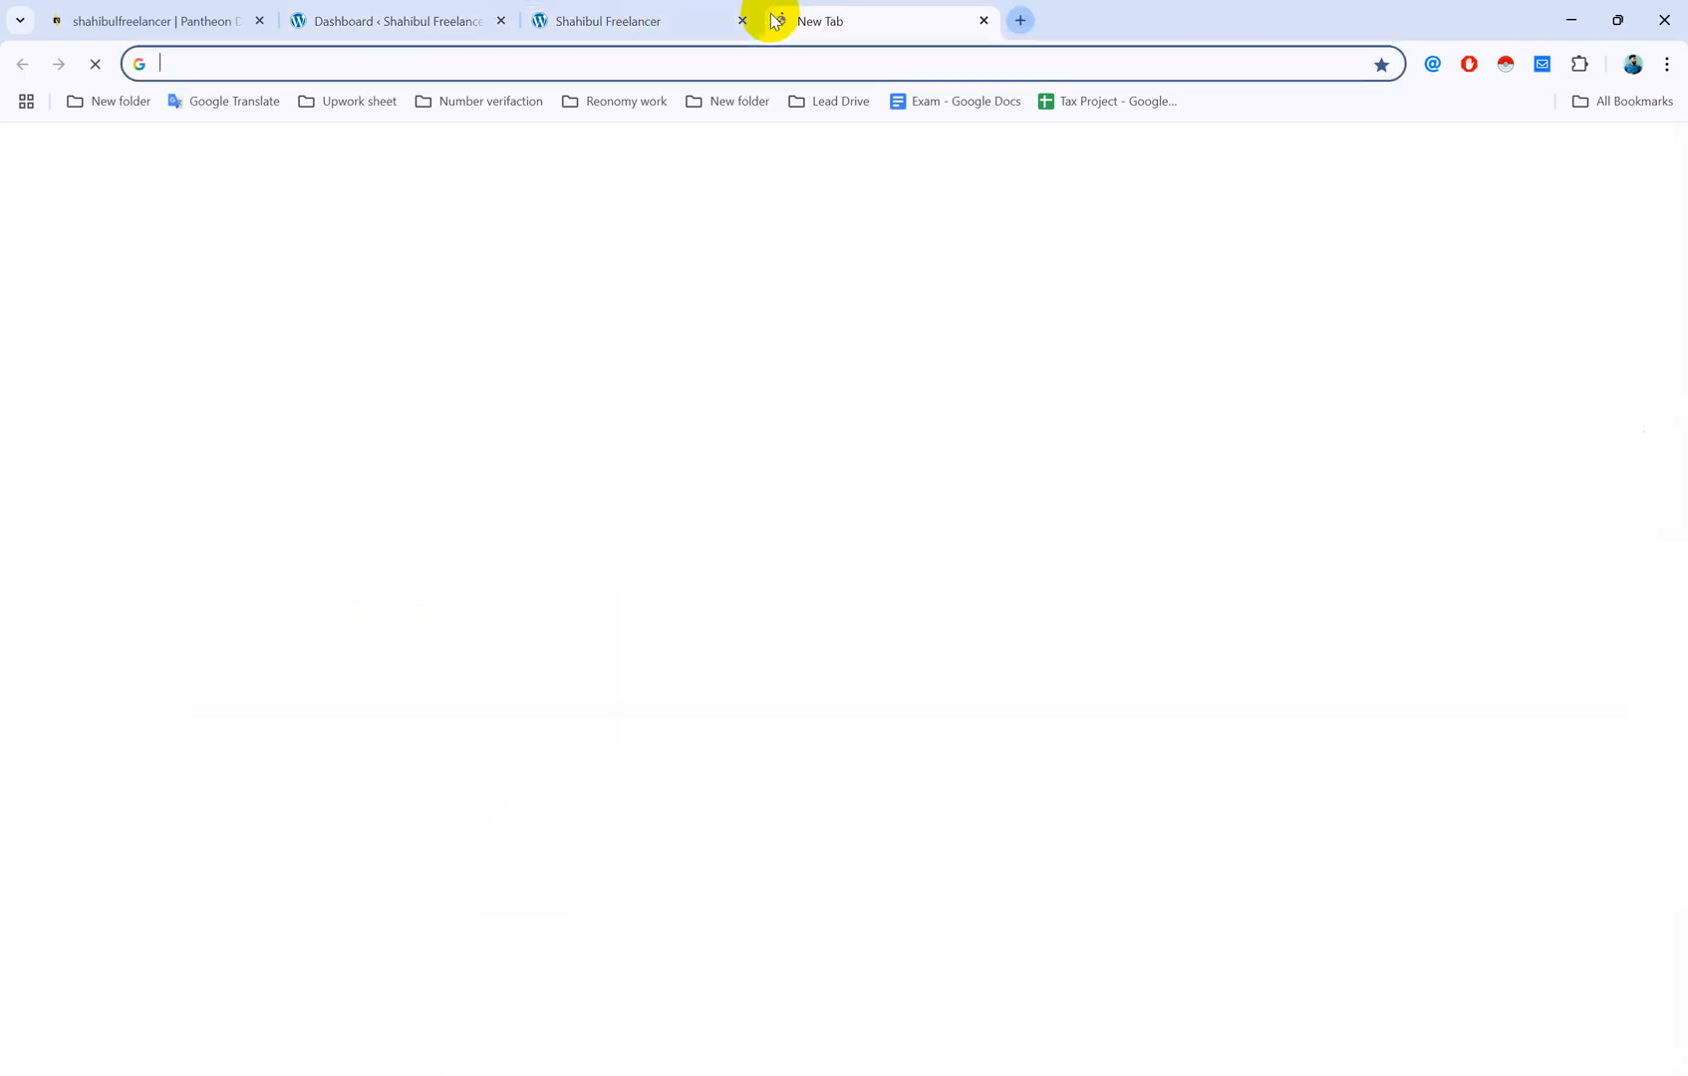
{"action": "type", "text": "w"}
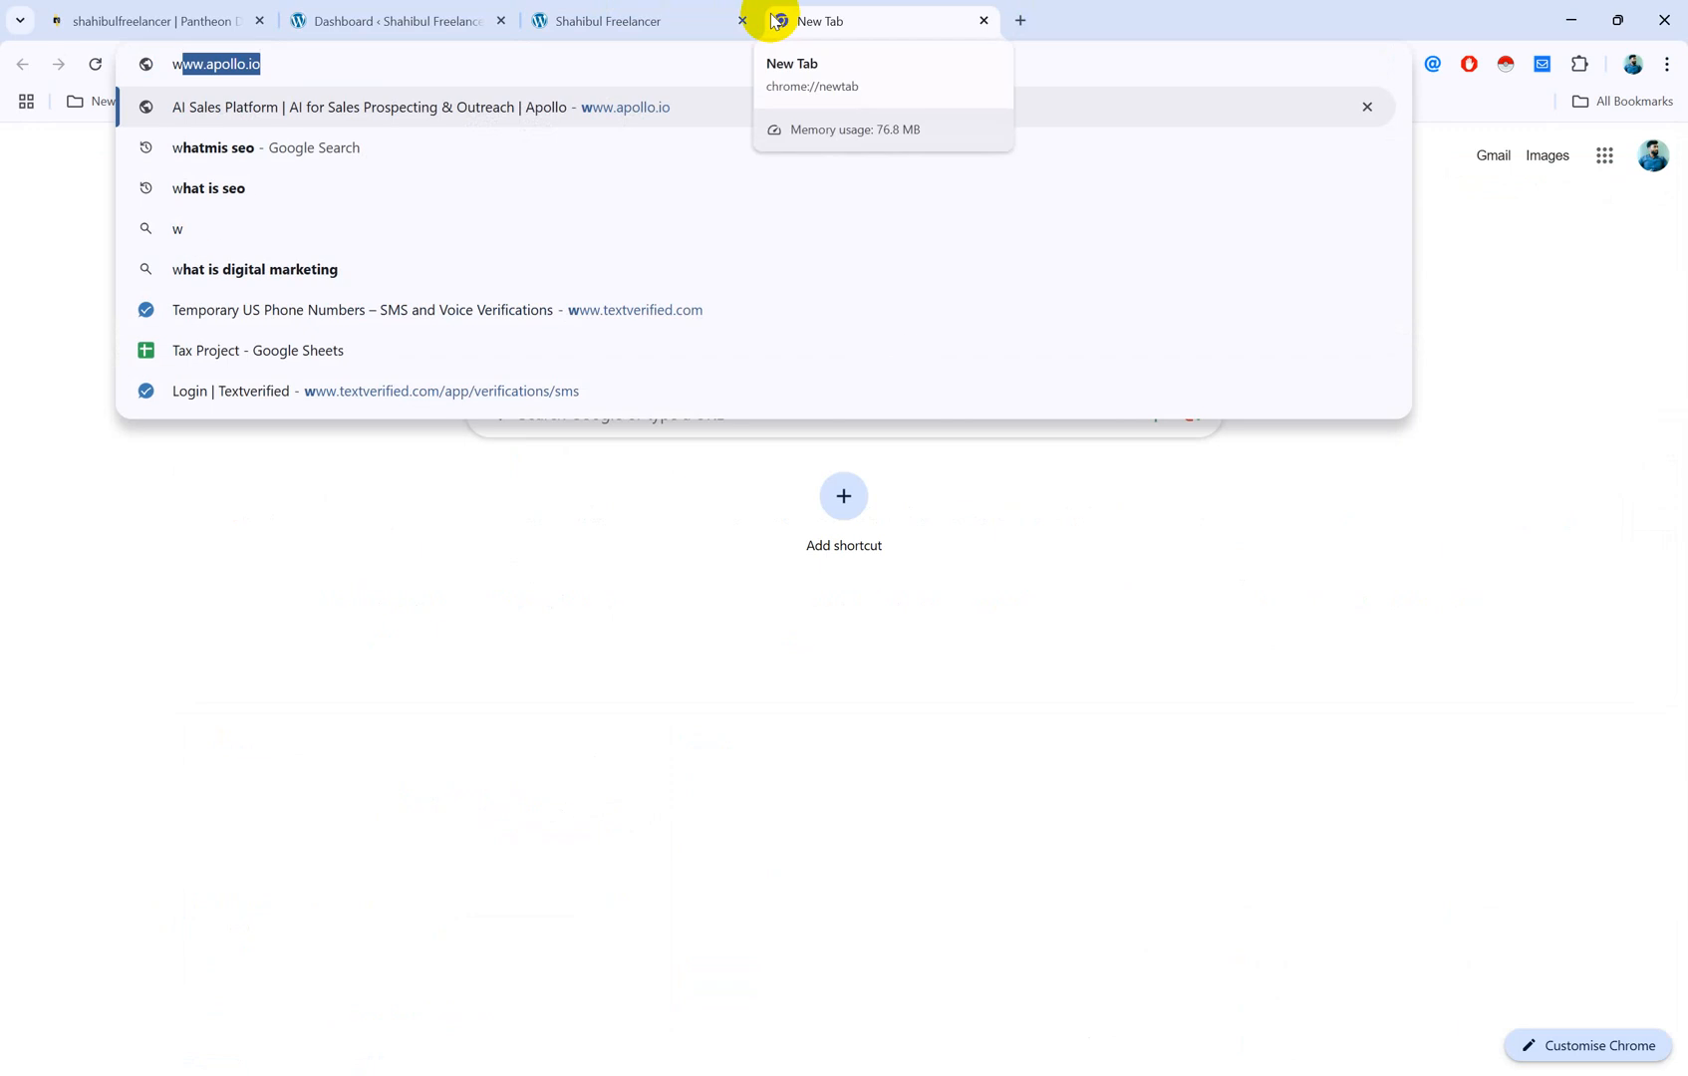
{"action": "left_click", "coordinate": [211, 188]}
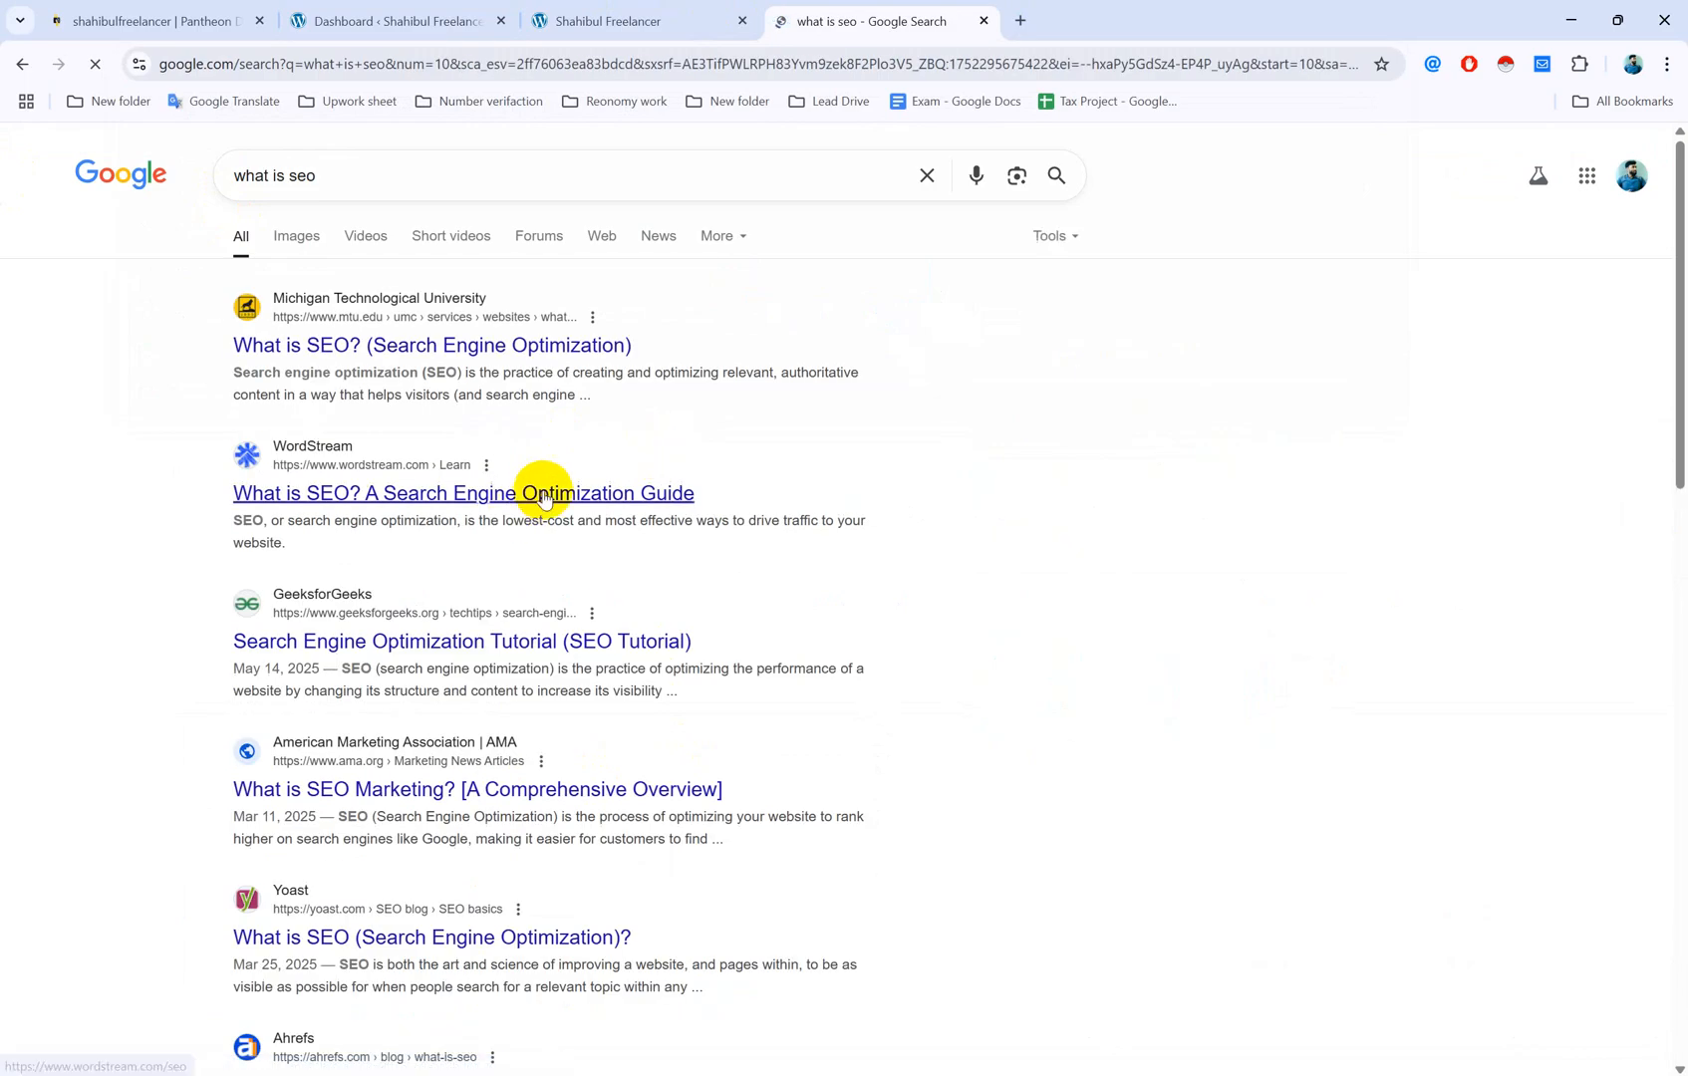
{"action": "middle_click", "coordinate": [314, 349]}
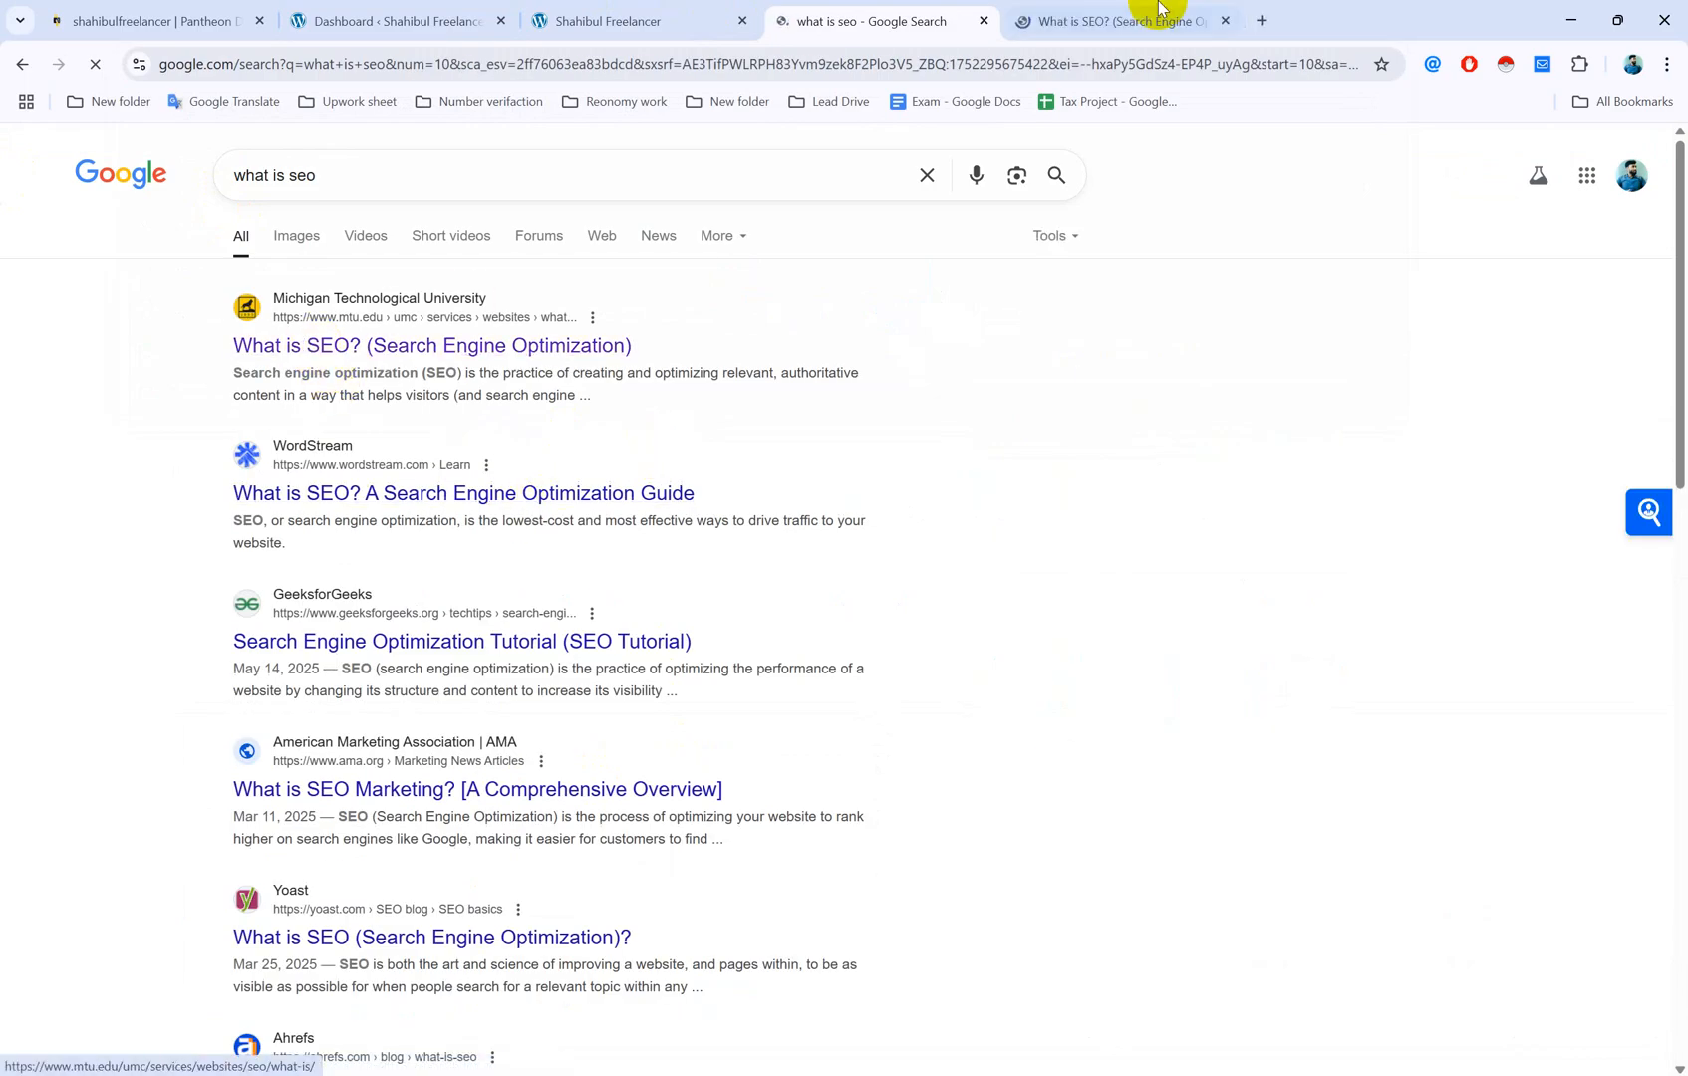
Step: Scroll through the mtu.edu 'What is SEO?' article, then go back to the Blog page tab
{"action": "left_click", "coordinate": [1093, 16]}
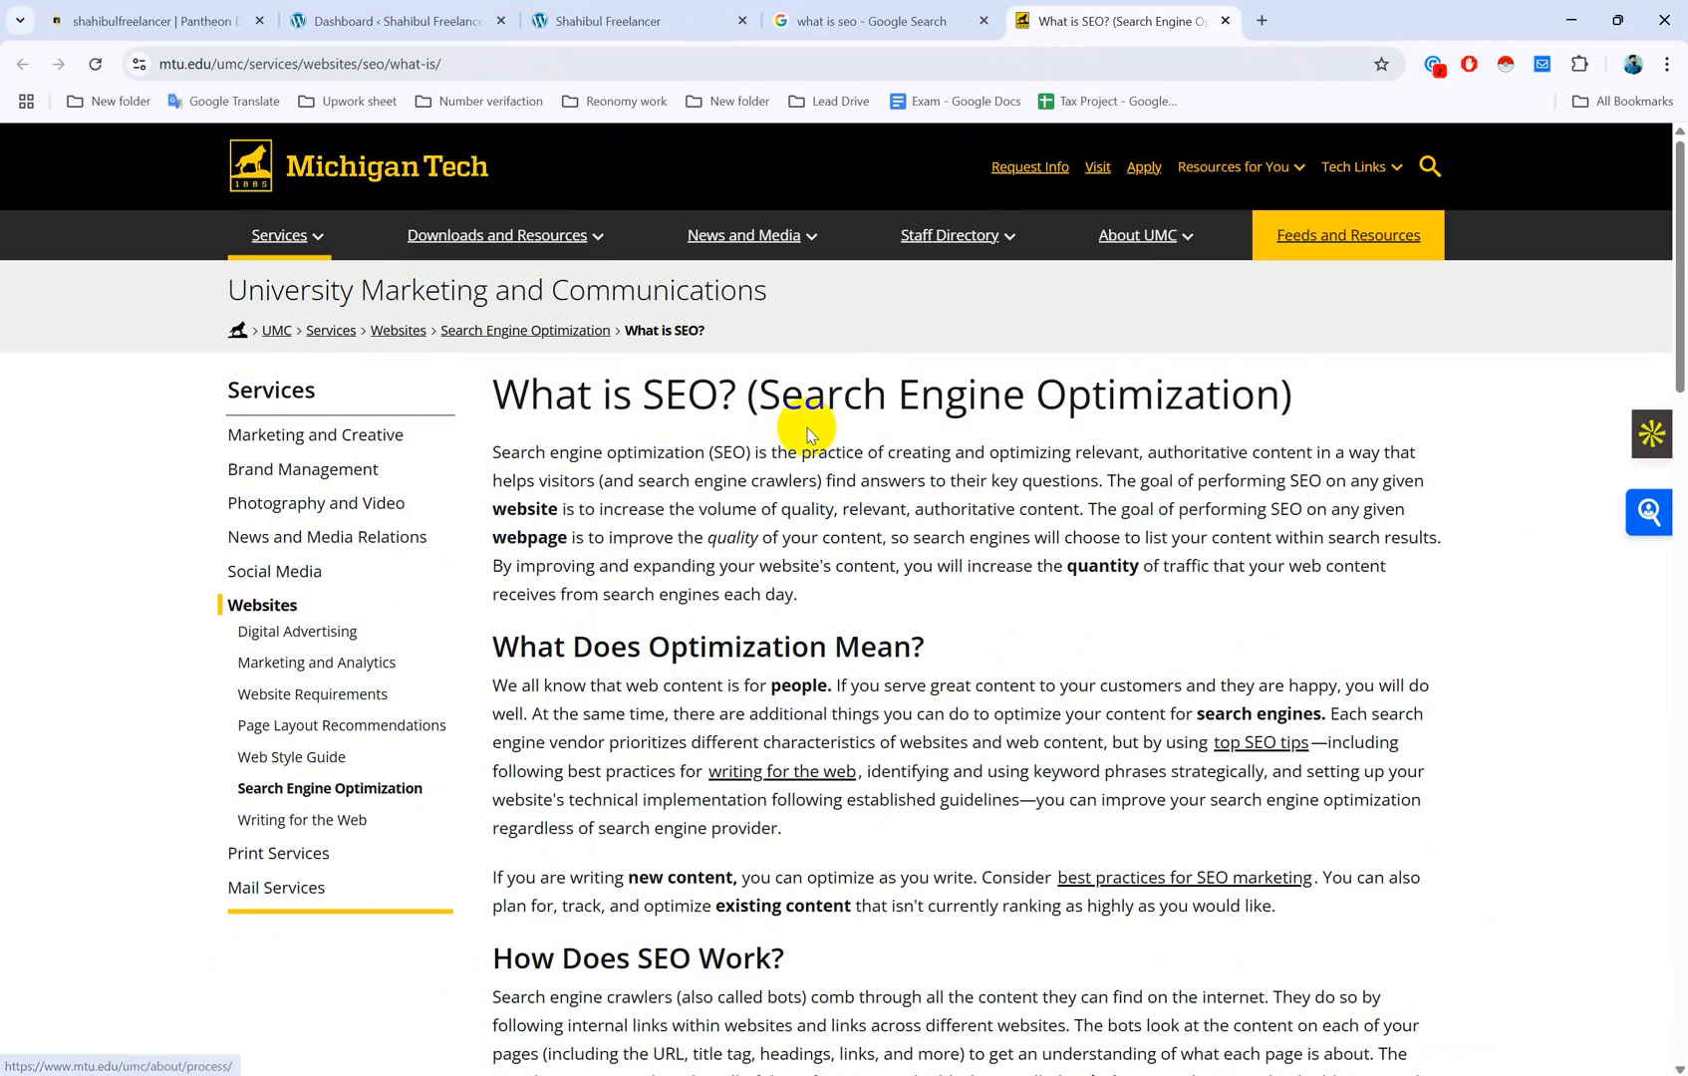
{"action": "scroll", "coordinate": [877, 618], "scroll_direction": "down", "scroll_amount": 20}
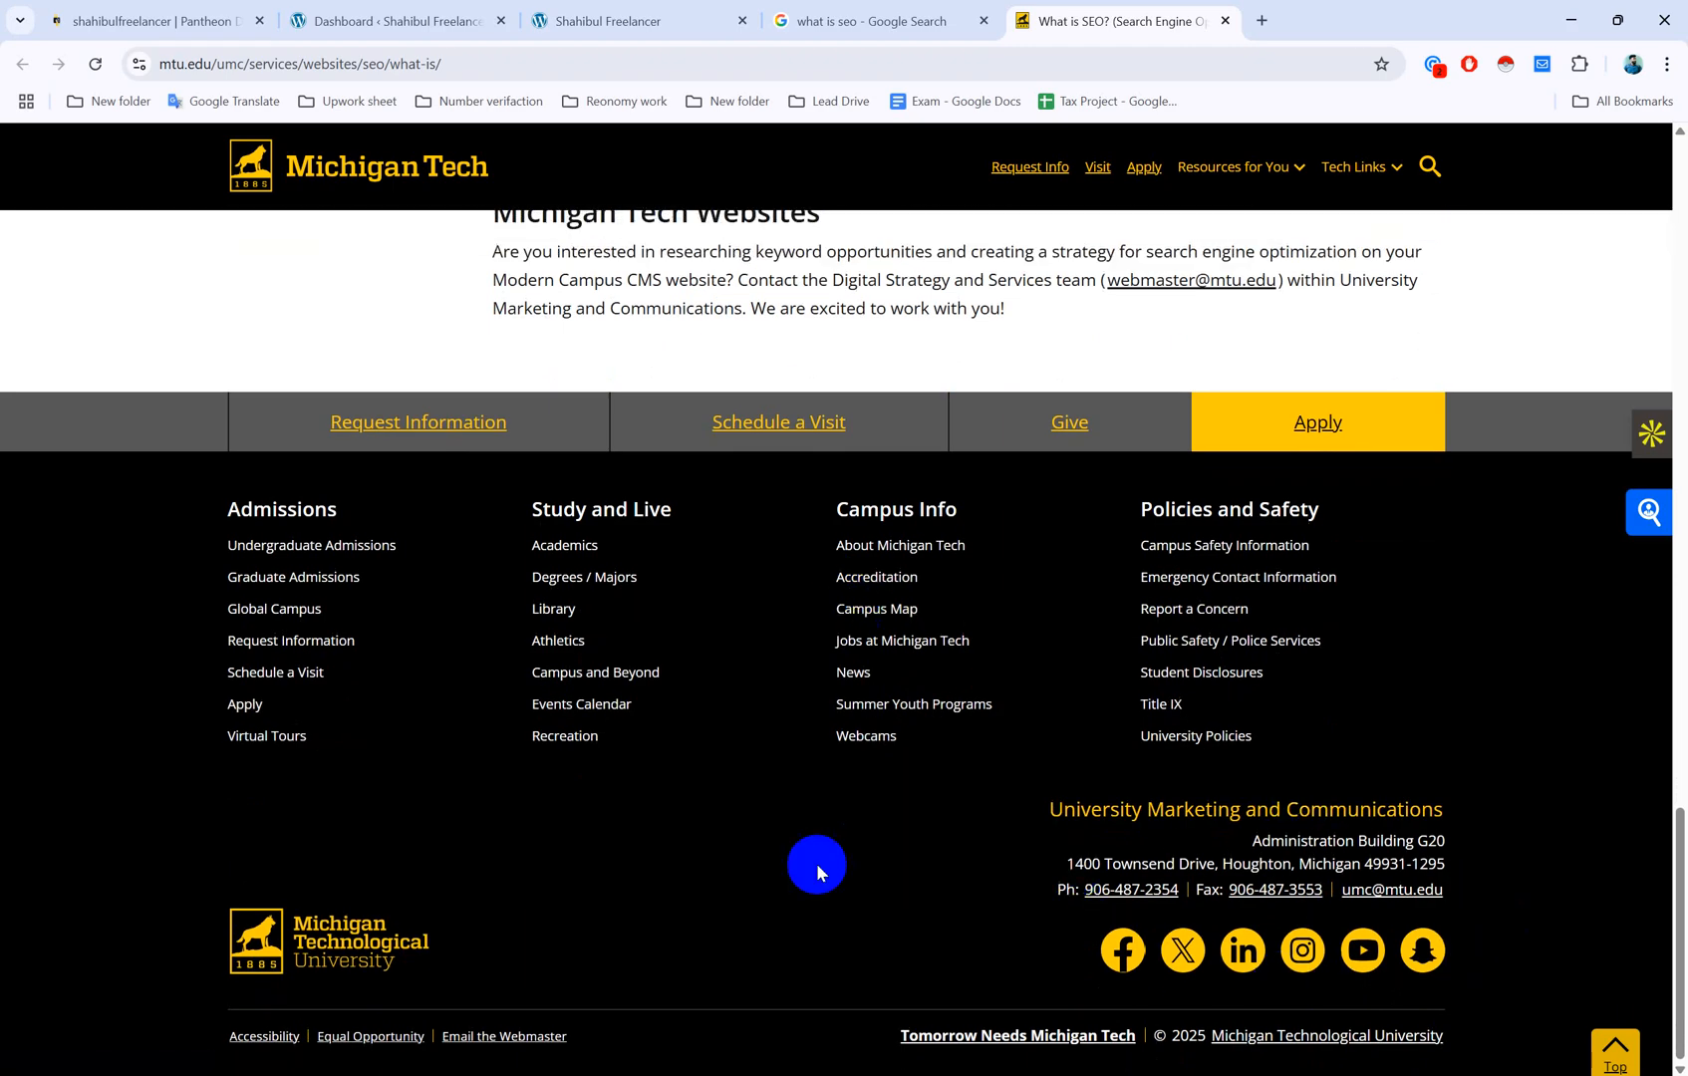
{"action": "scroll", "coordinate": [767, 866], "scroll_direction": "up", "scroll_amount": 5}
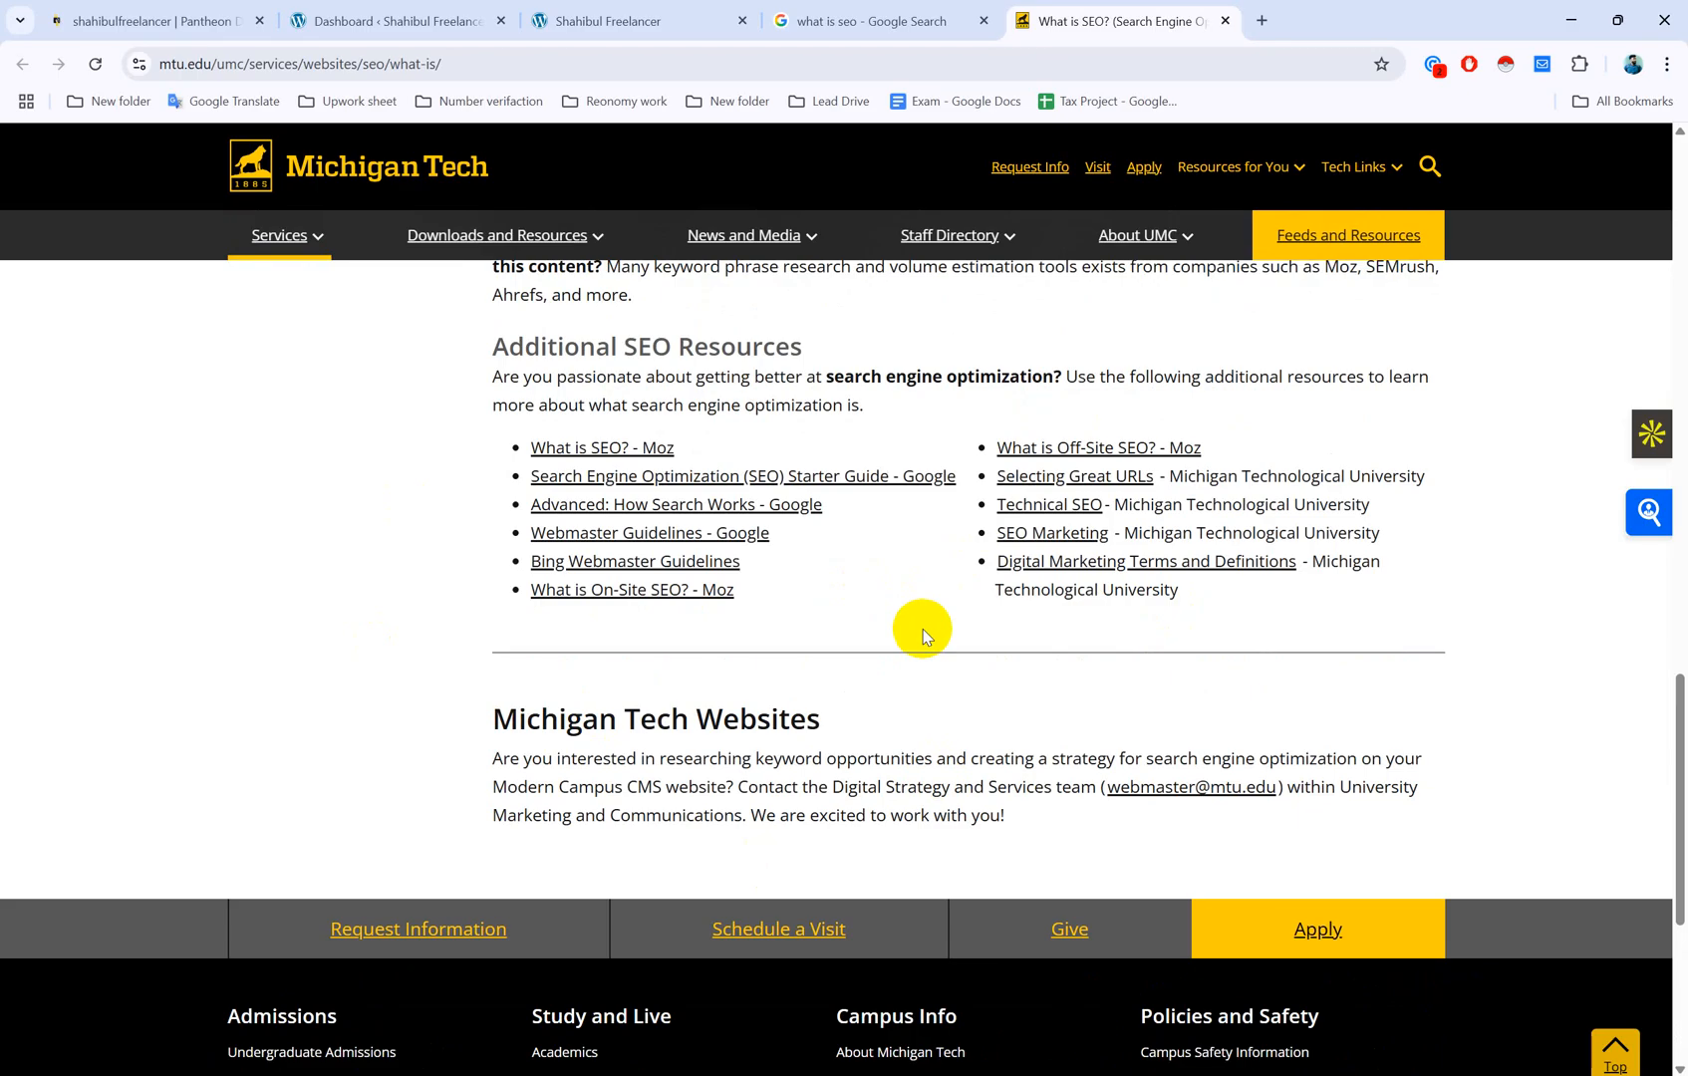
{"action": "scroll", "coordinate": [1085, 780], "scroll_direction": "down", "scroll_amount": 2}
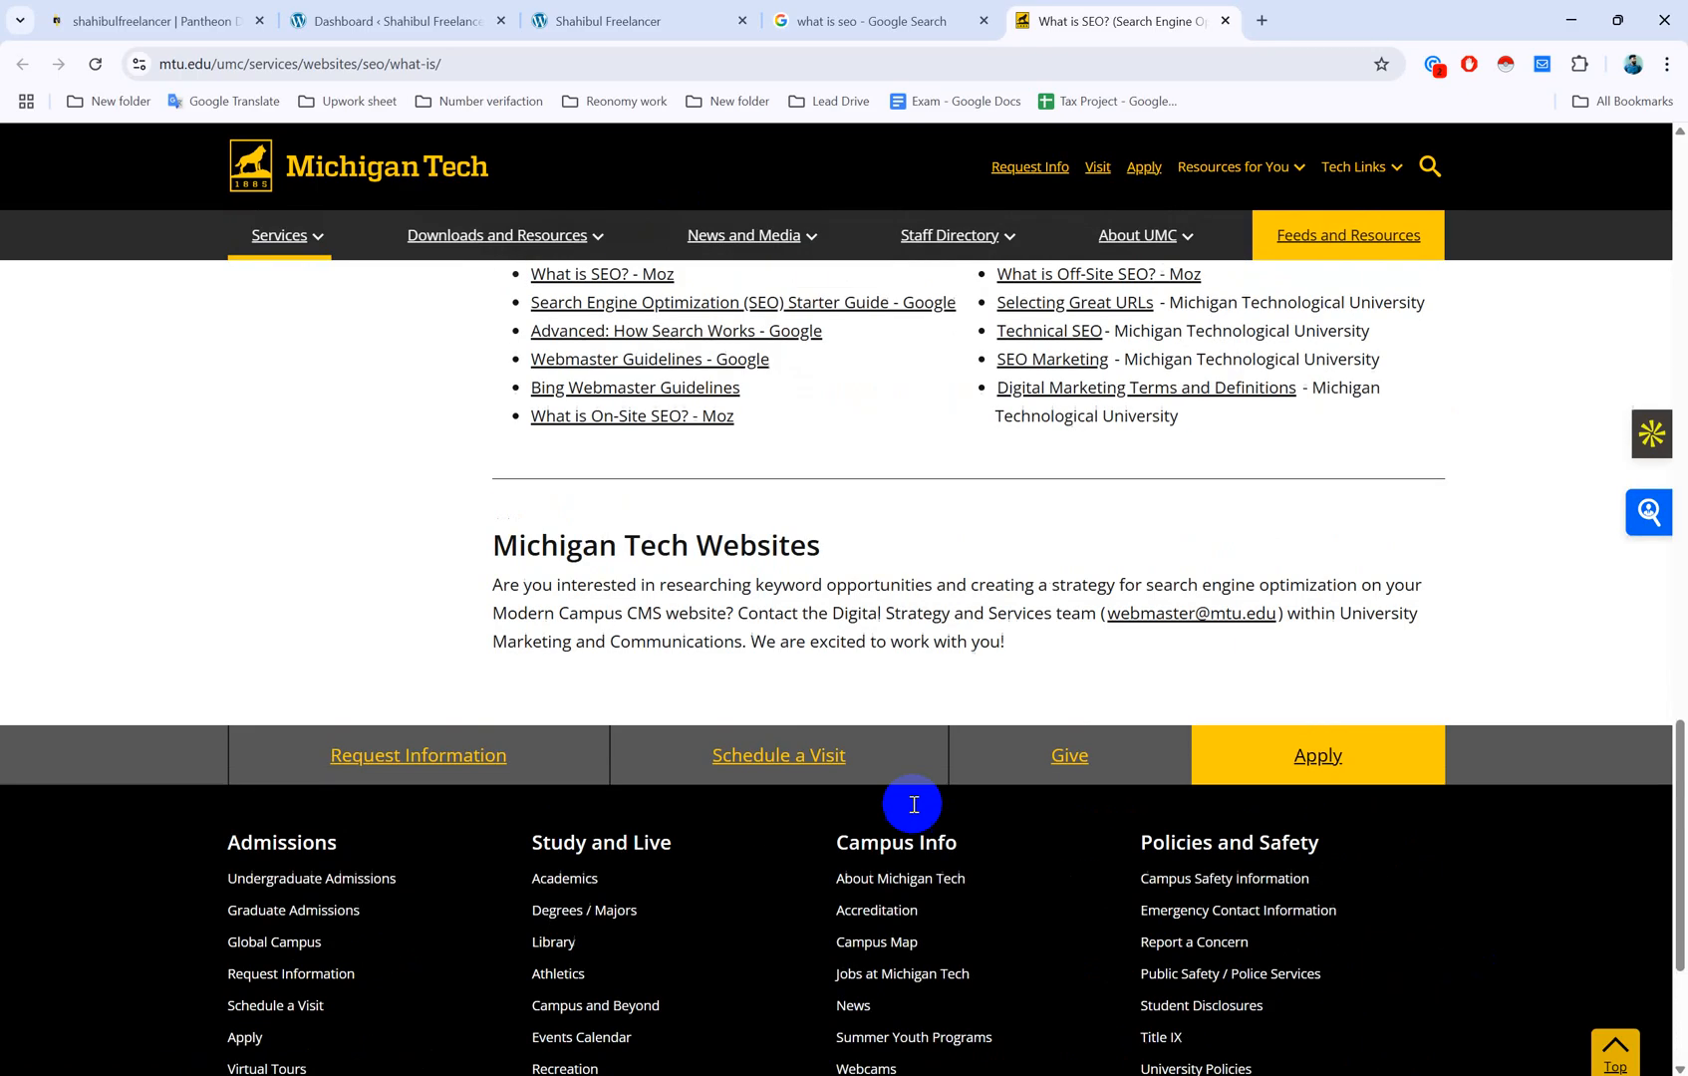
{"action": "scroll", "coordinate": [912, 802], "scroll_direction": "up", "scroll_amount": 7}
{"action": "scroll", "coordinate": [751, 668], "scroll_direction": "up", "scroll_amount": 3}
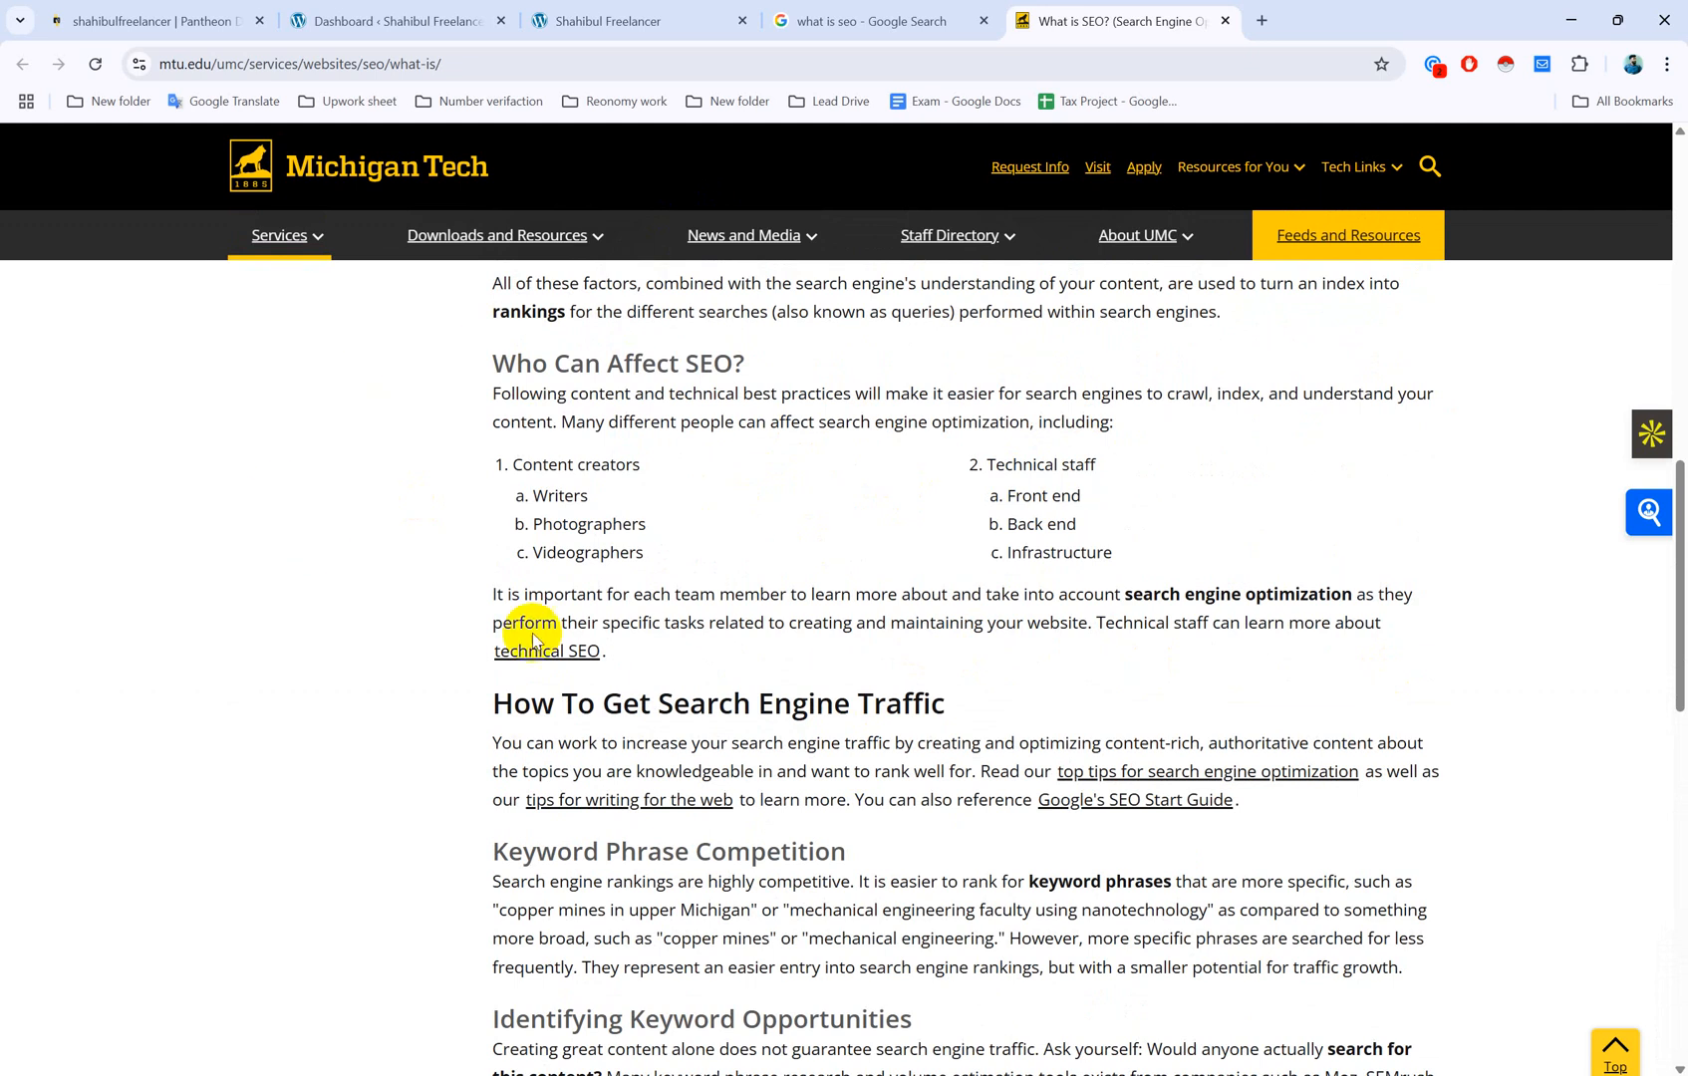
{"action": "mouse_move", "coordinate": [389, 10]}
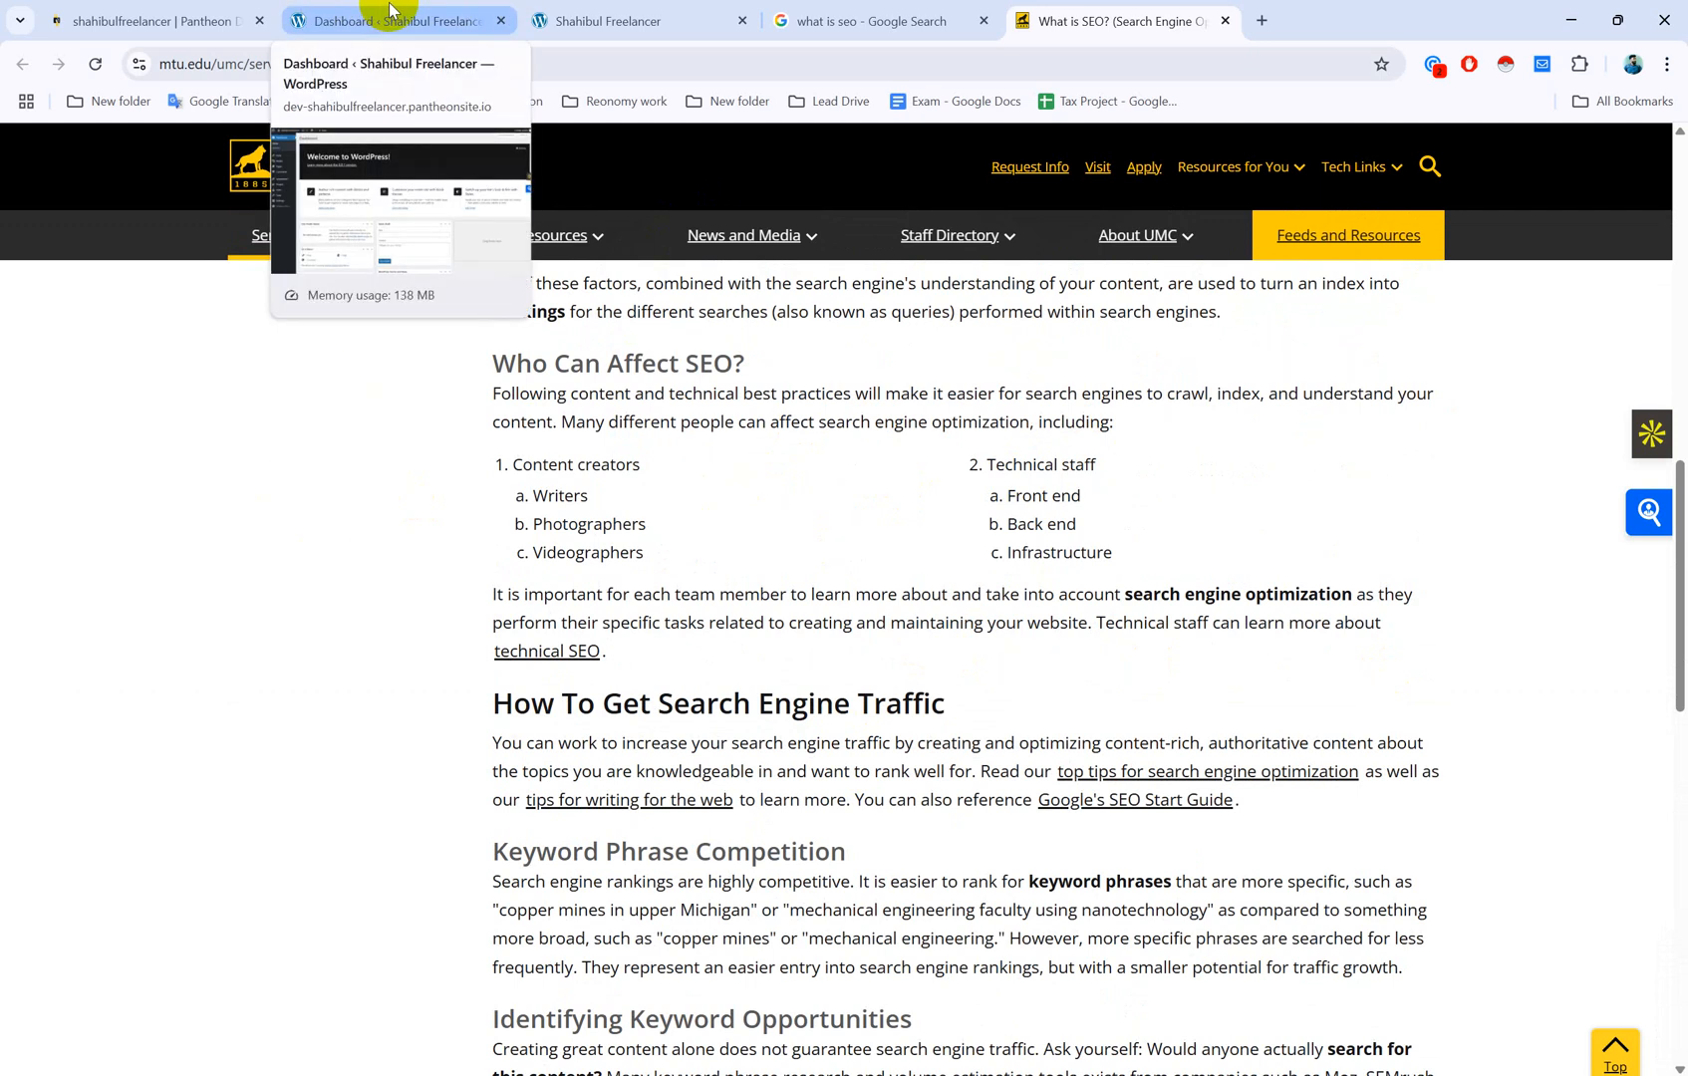
{"action": "left_click", "coordinate": [582, 12]}
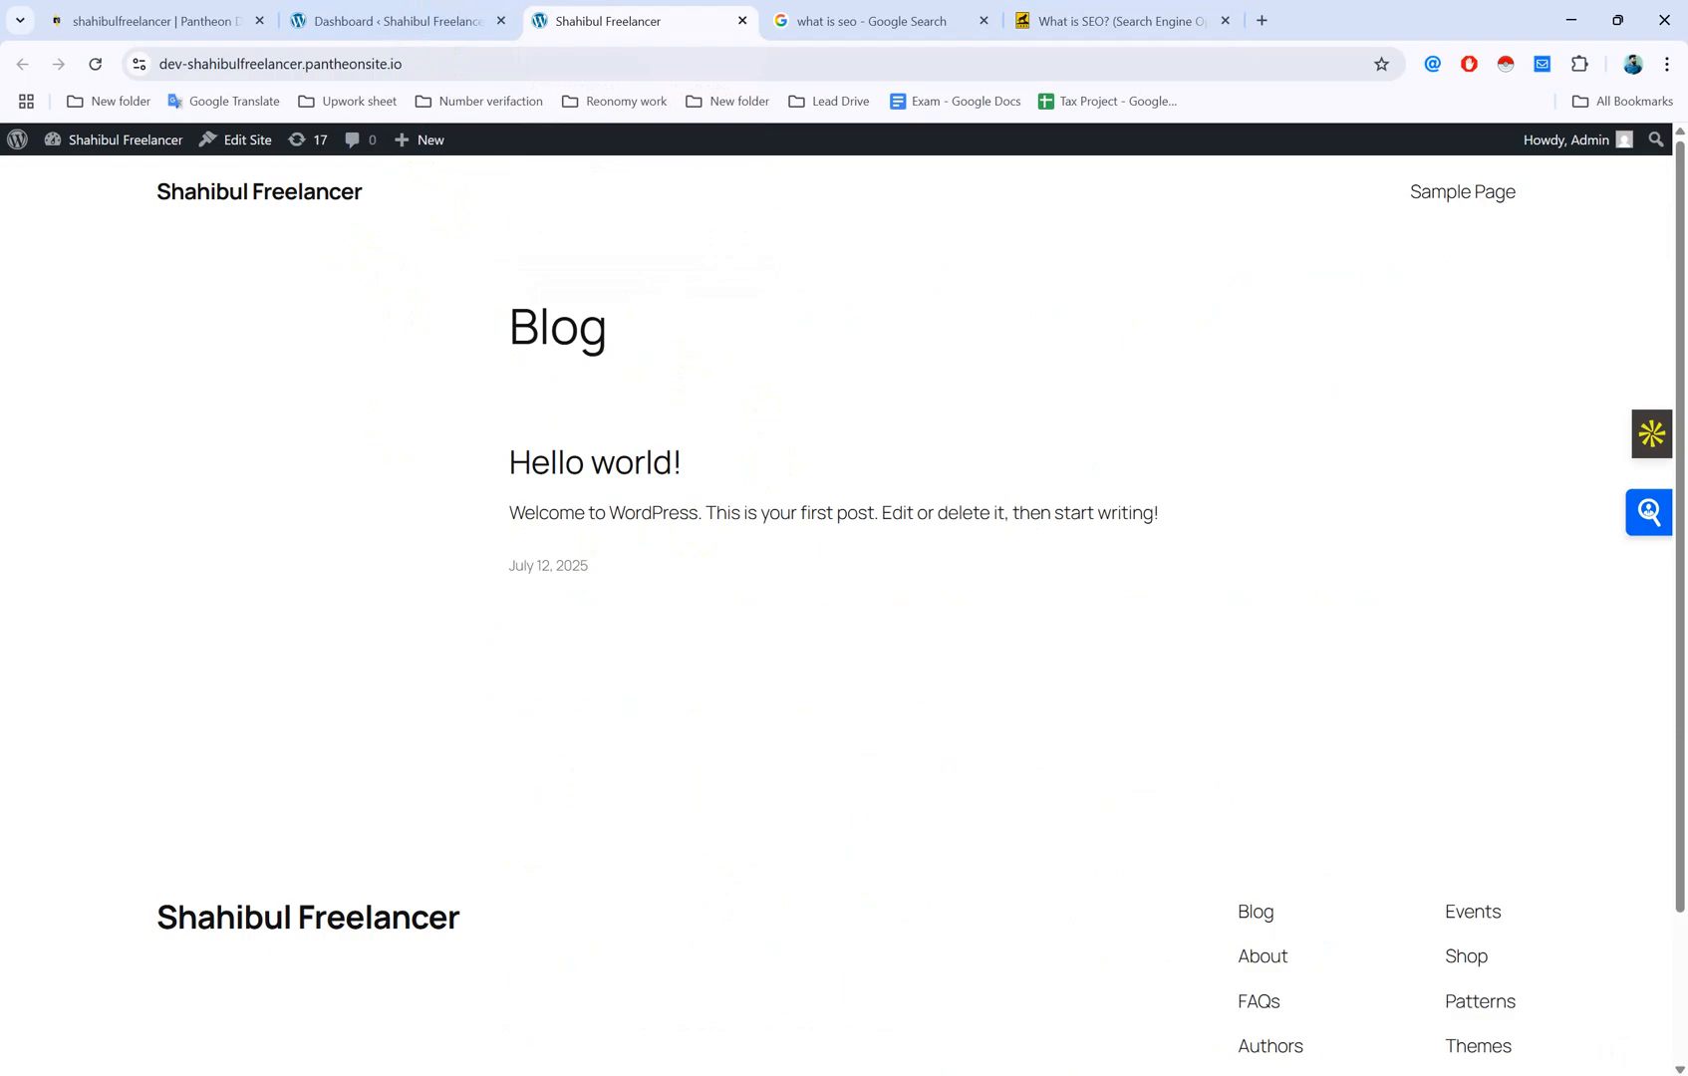
Step: Open the WordPress admin dashboard and go to Appearance > Themes
{"action": "left_click", "coordinate": [481, 18]}
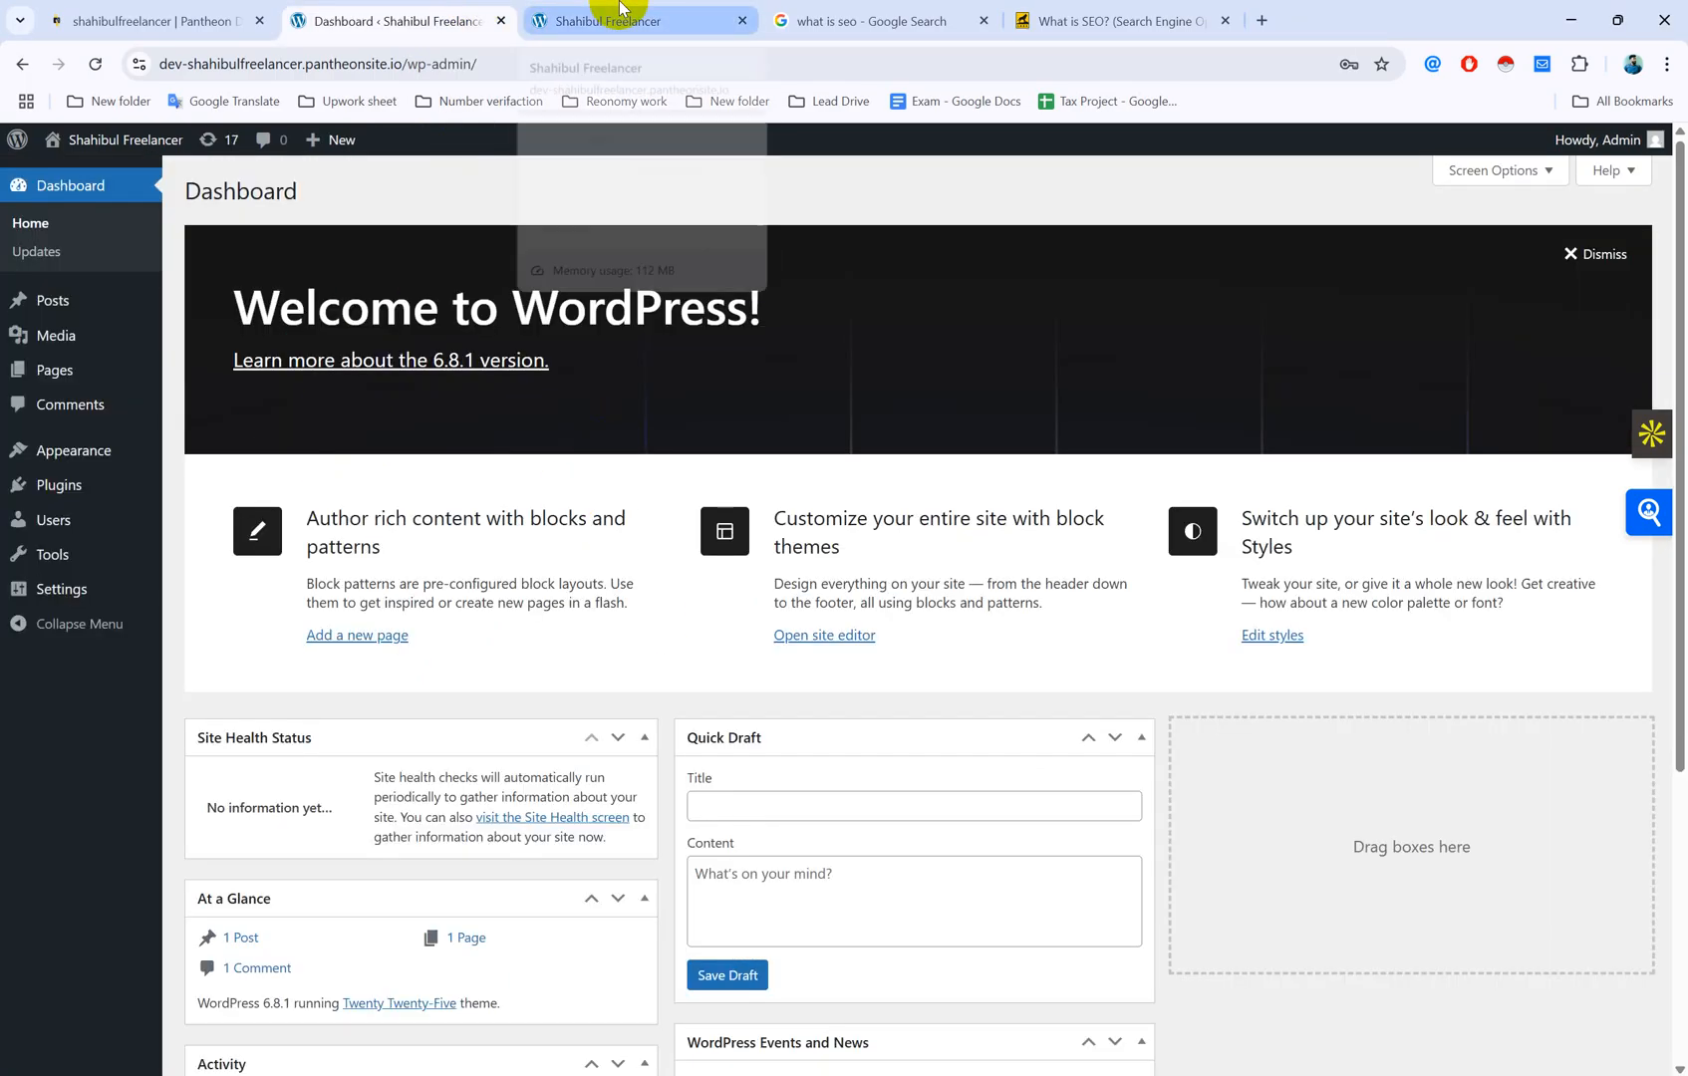
{"action": "mouse_move", "coordinate": [620, 7]}
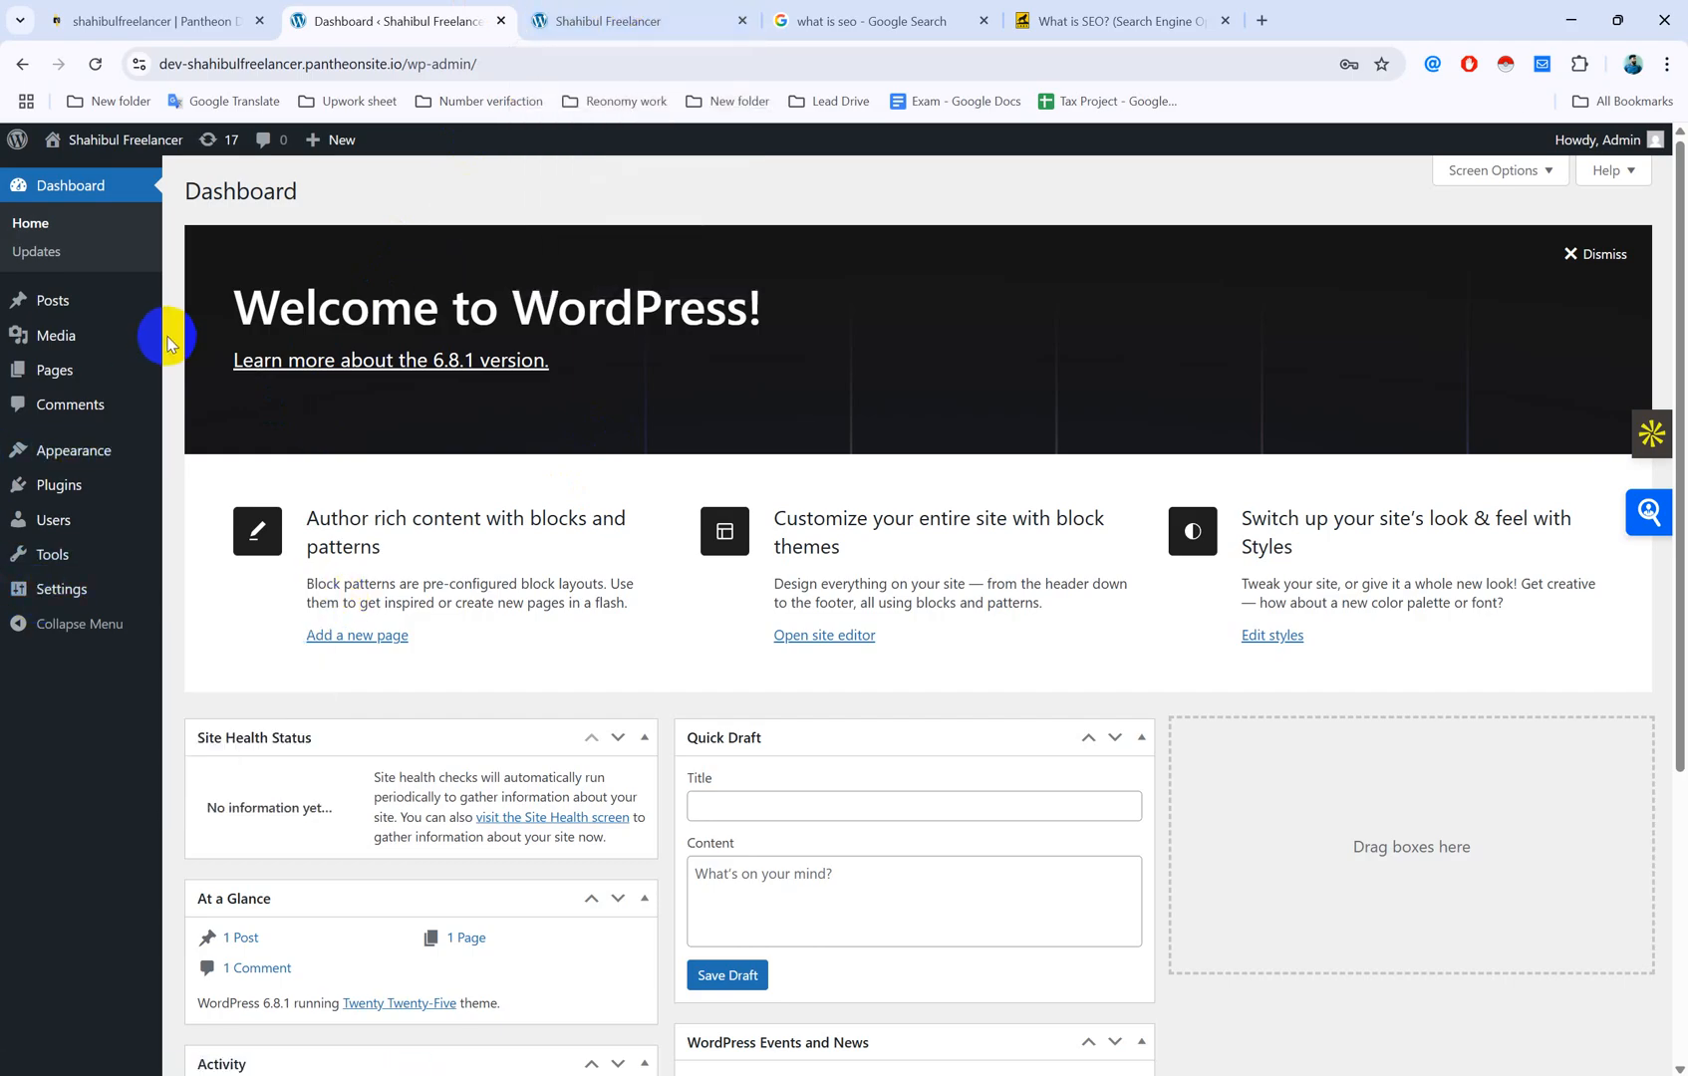
{"action": "mouse_move", "coordinate": [72, 462]}
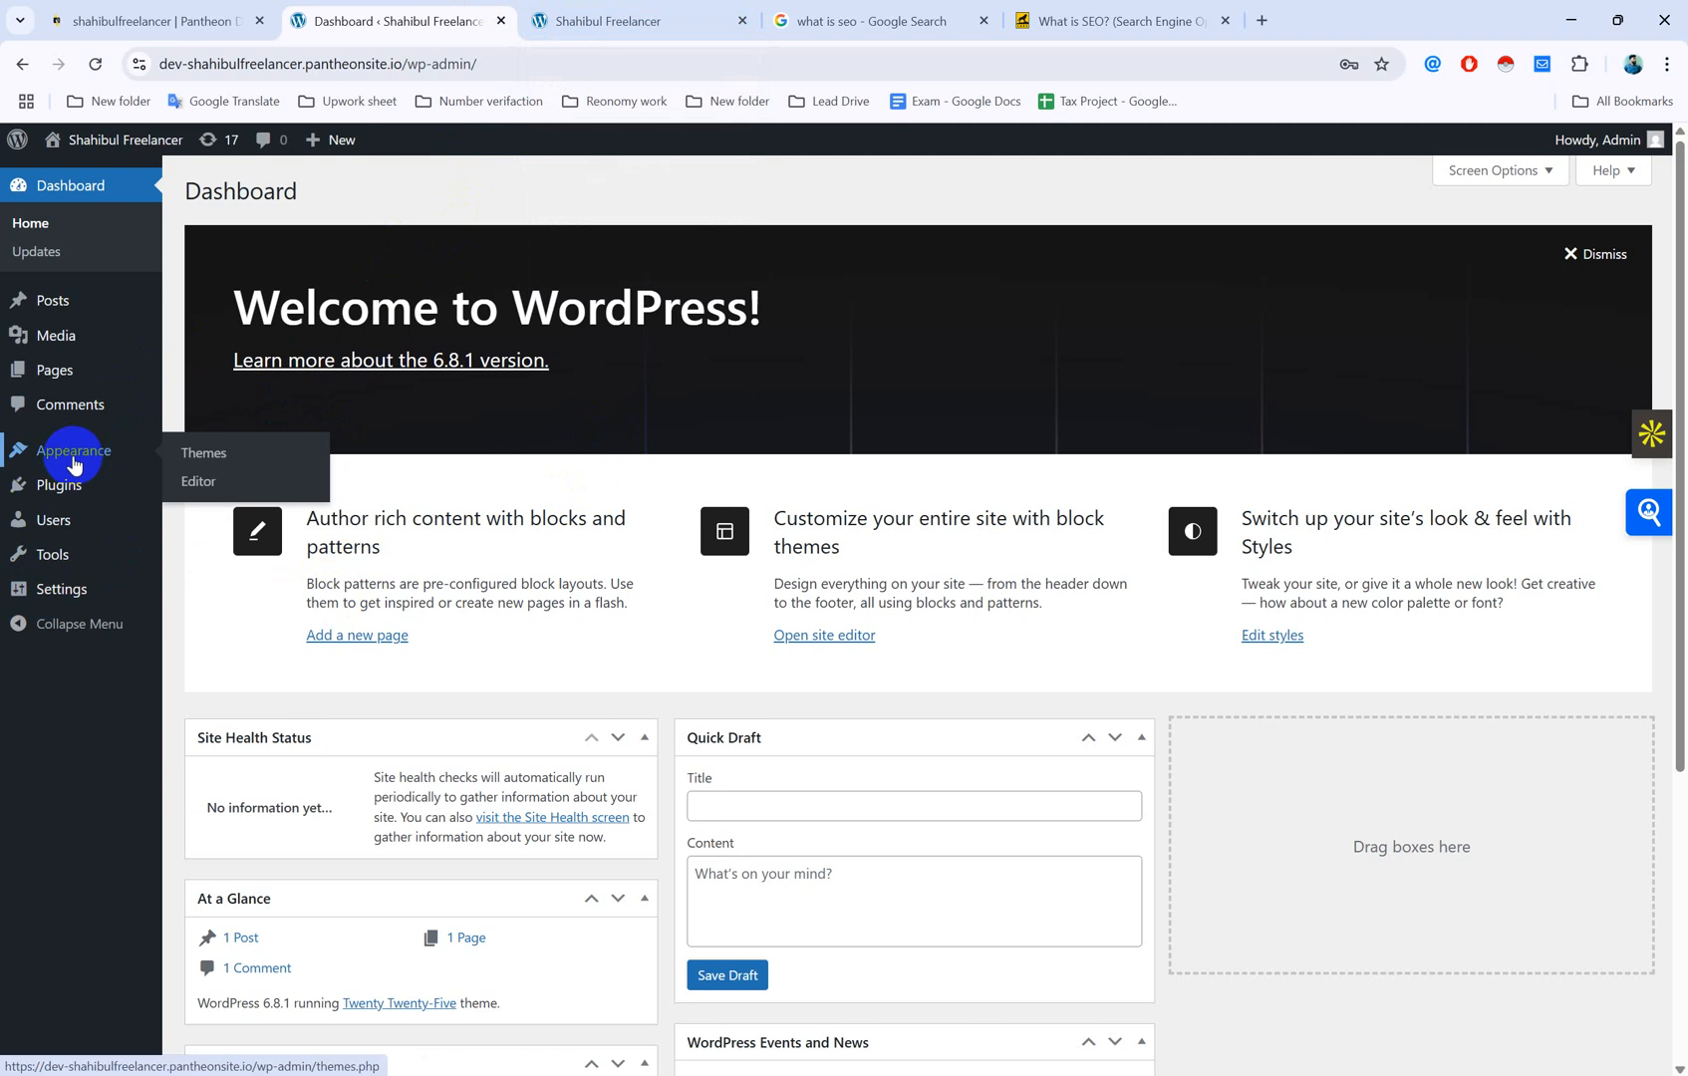
{"action": "left_click", "coordinate": [205, 455]}
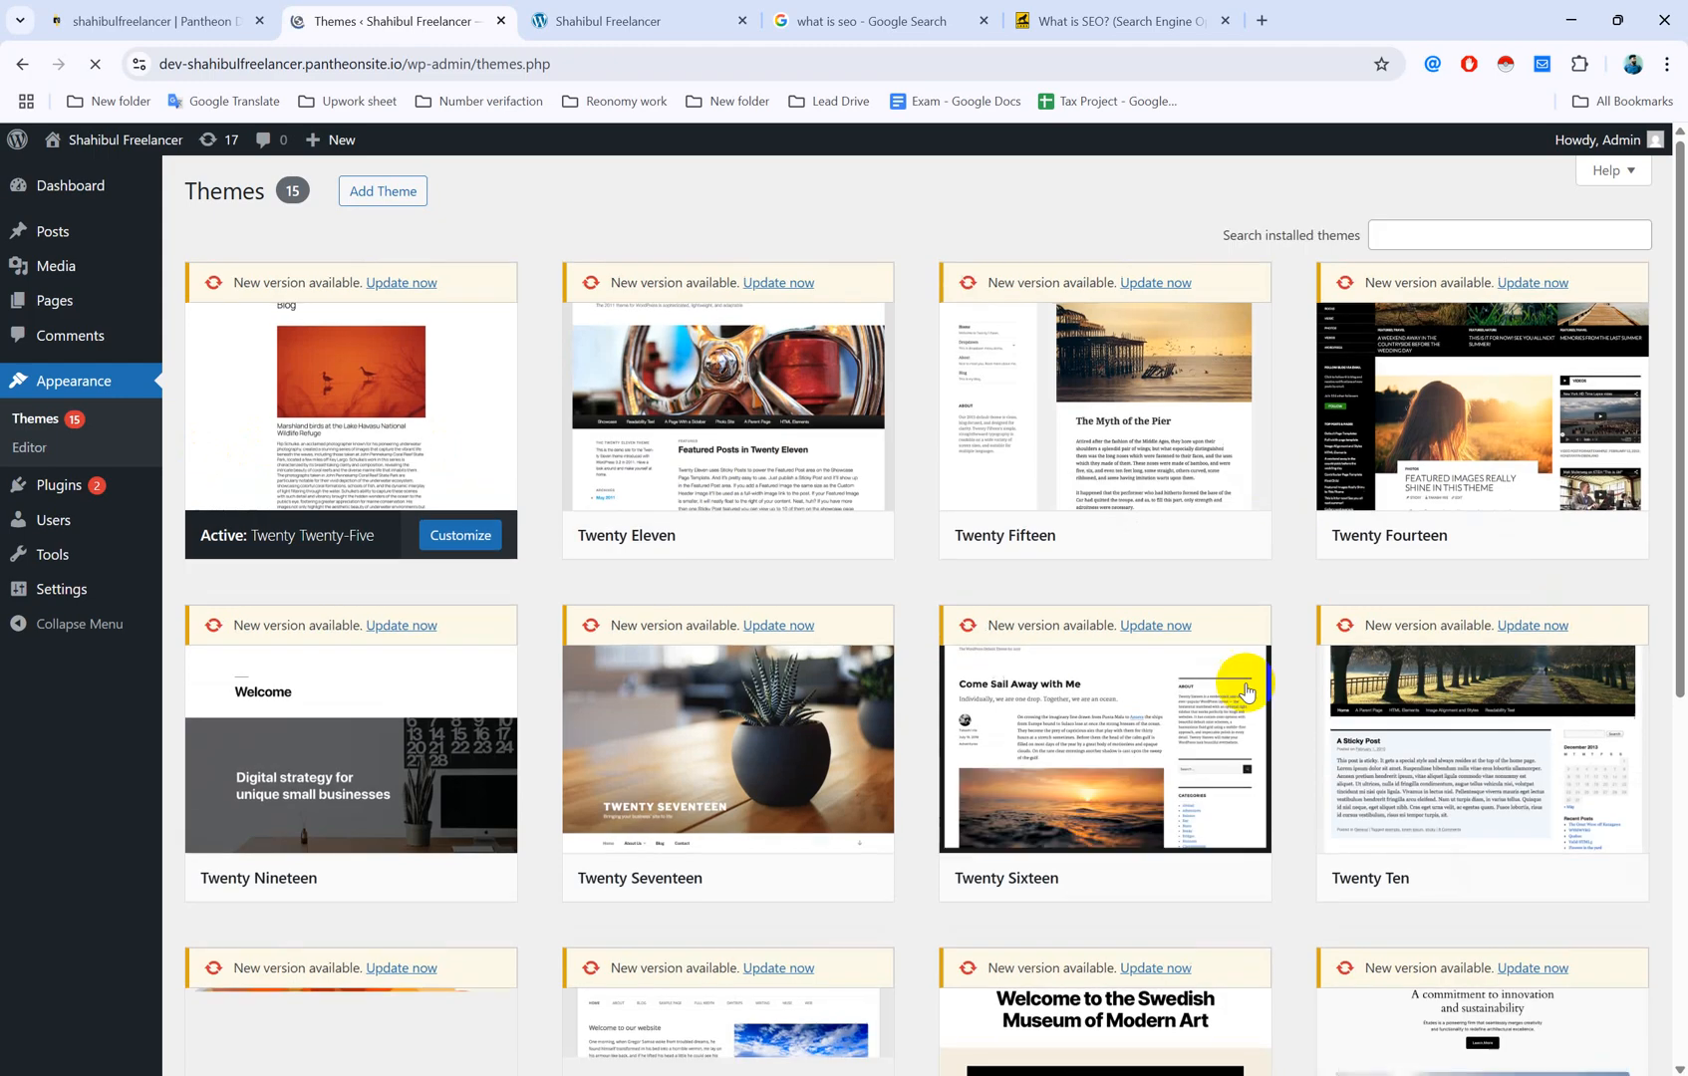
Step: Browse the 15 themes from Twenty Twenty-Five to Twenty Twenty-Two, using the Search installed themes box
{"action": "scroll", "coordinate": [1240, 681], "scroll_direction": "down", "scroll_amount": 6}
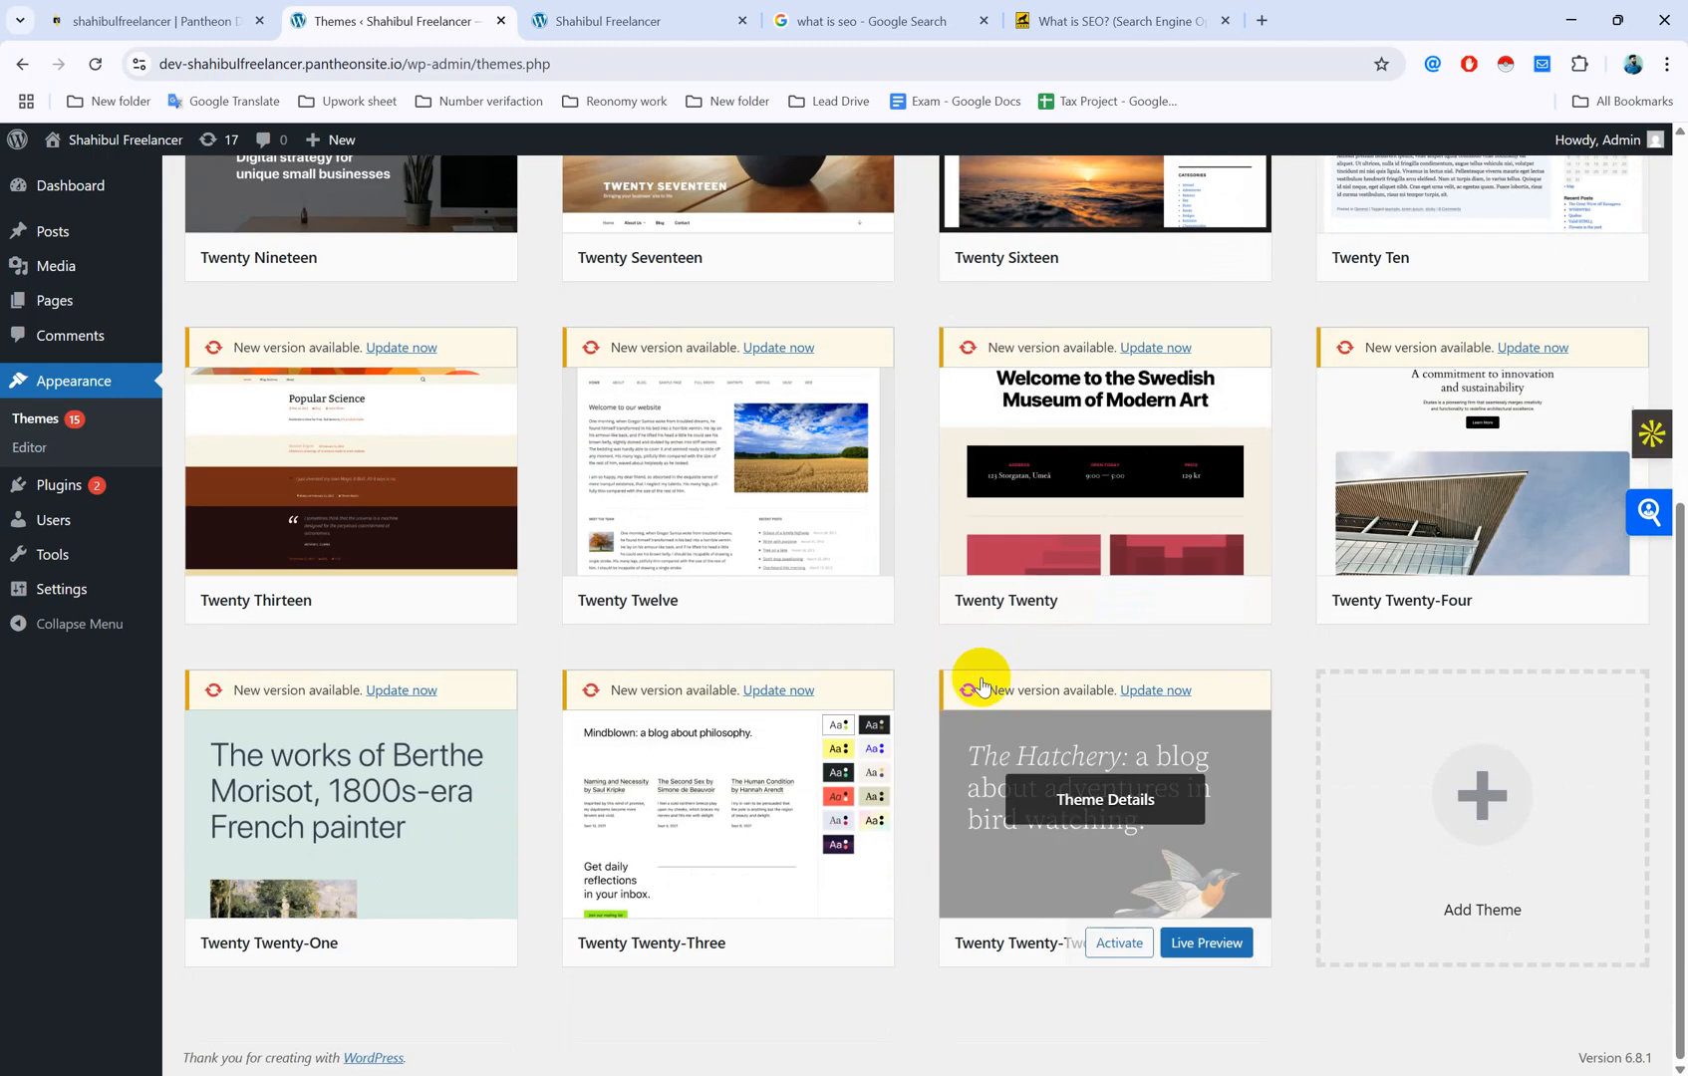
{"action": "scroll", "coordinate": [982, 686], "scroll_direction": "up", "scroll_amount": 6}
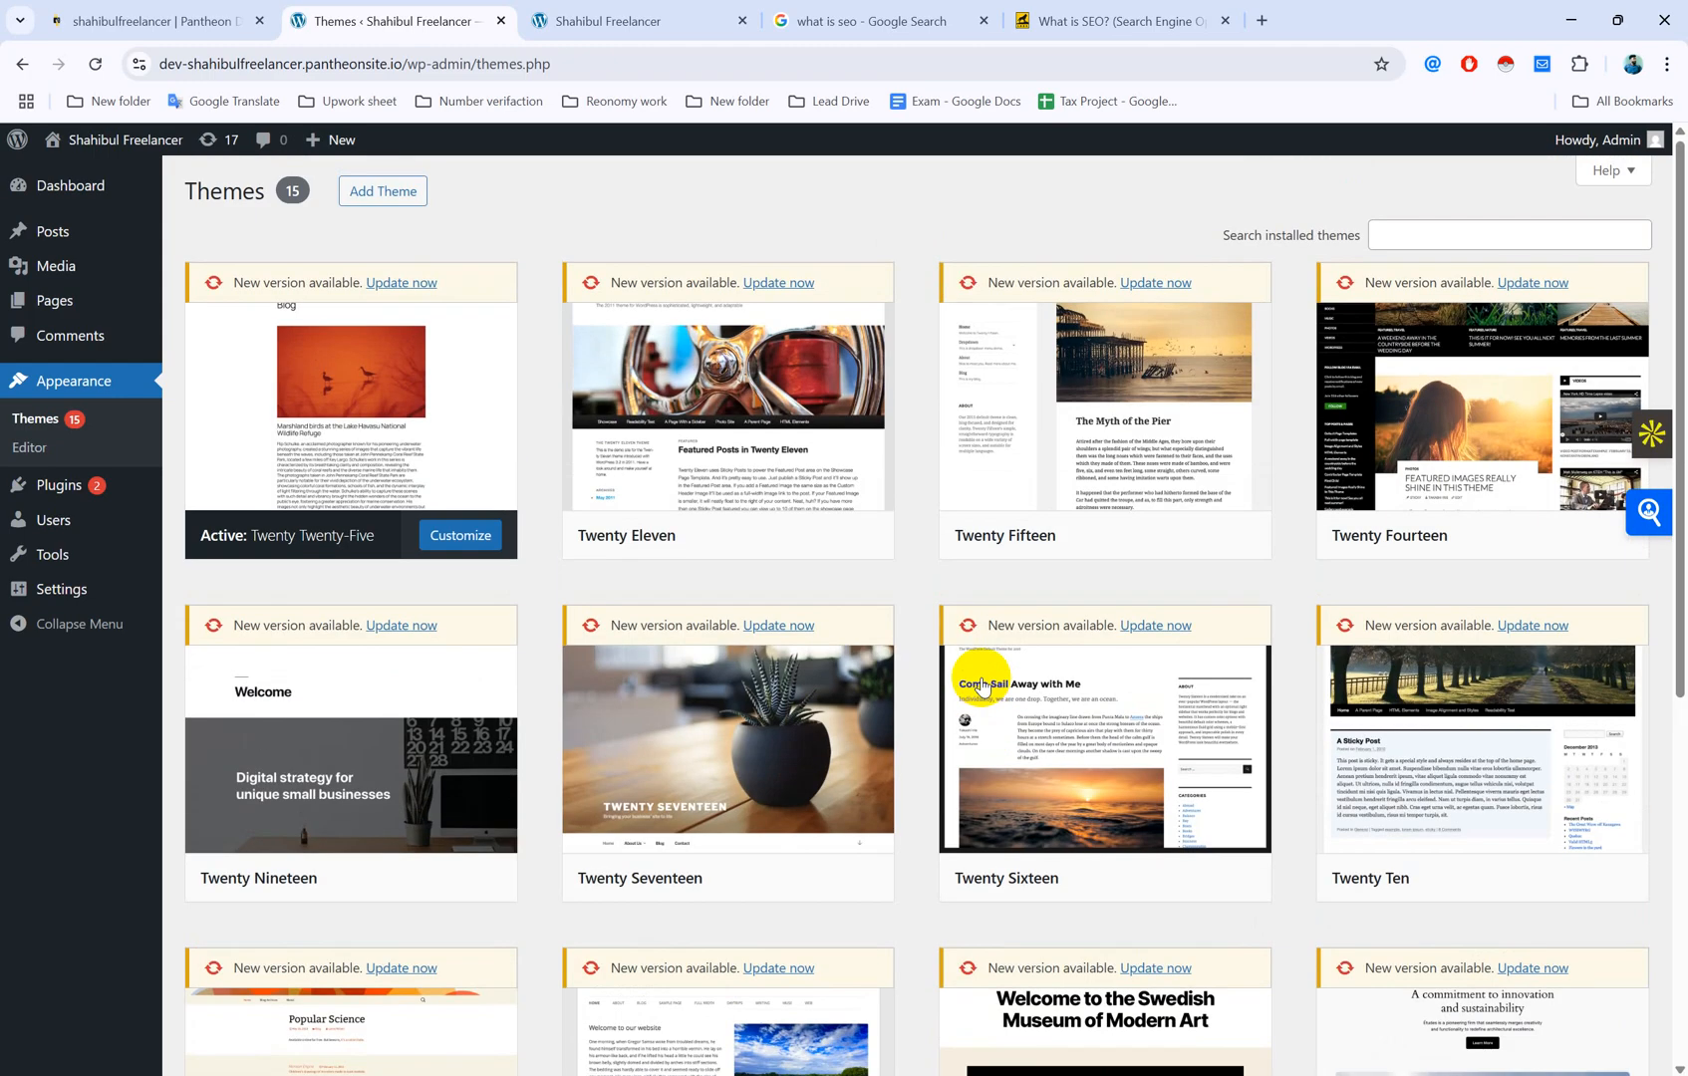
{"action": "scroll", "coordinate": [972, 678], "scroll_direction": "down", "scroll_amount": 6}
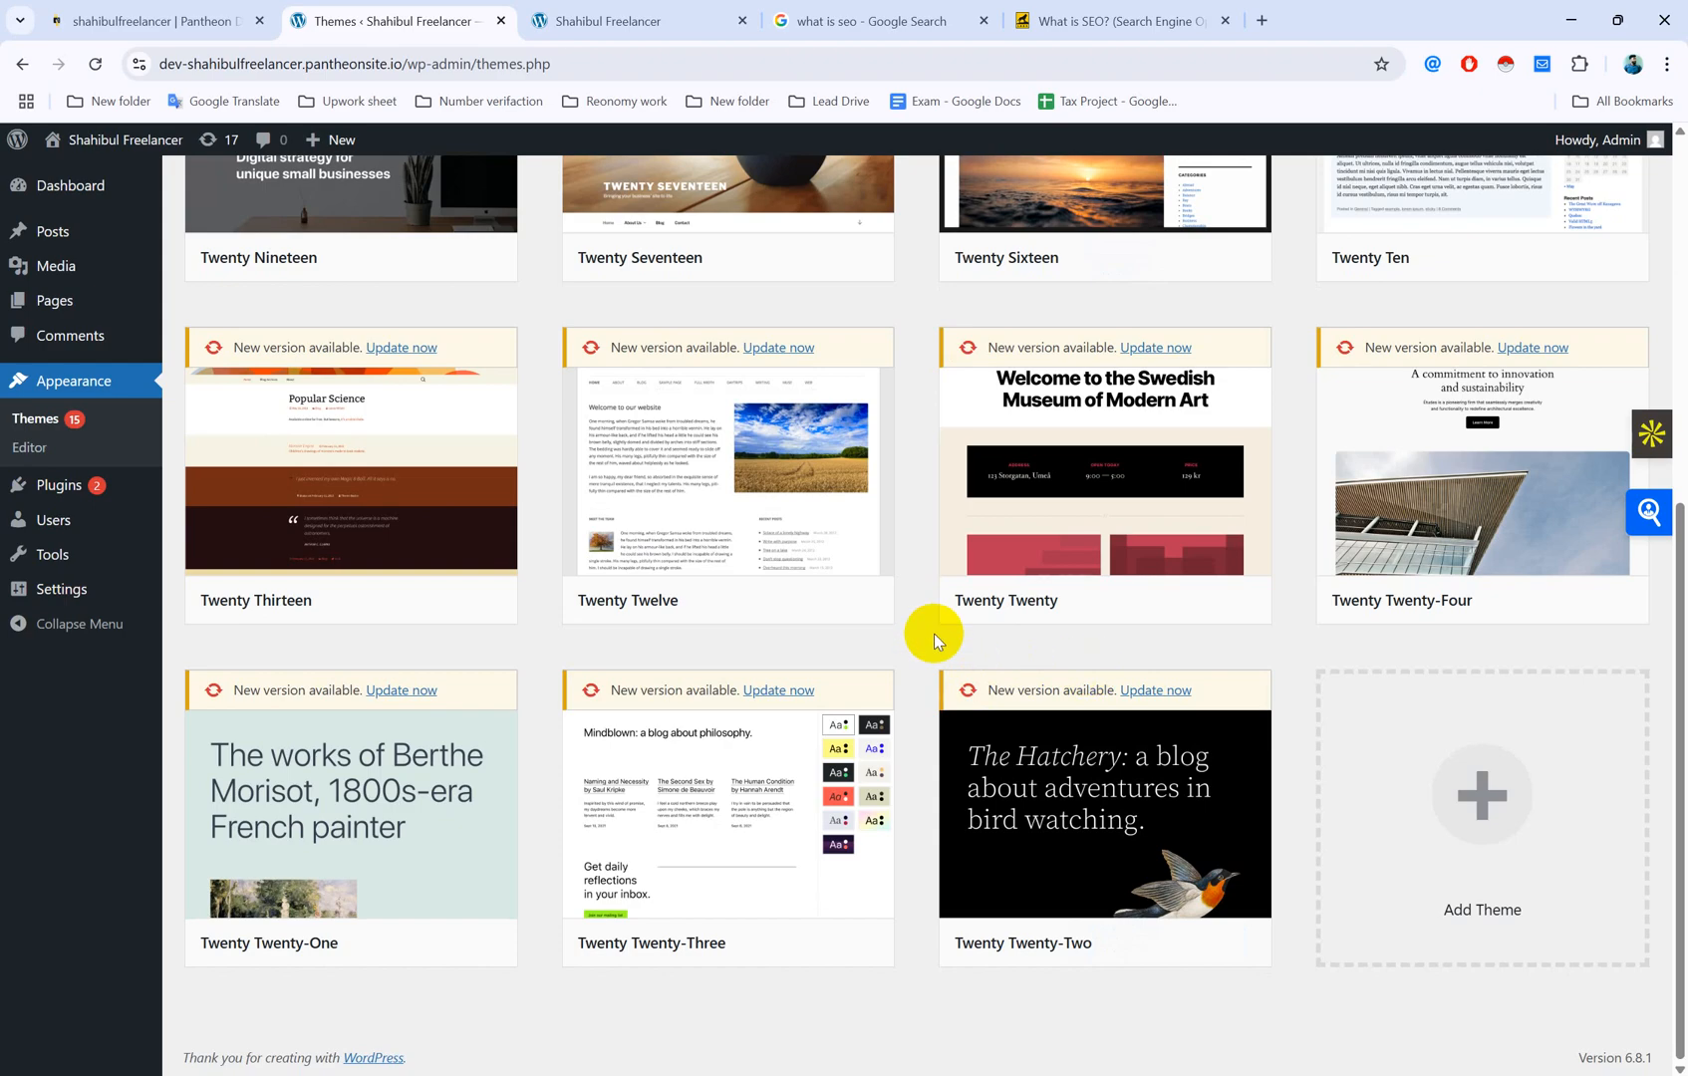
{"action": "scroll", "coordinate": [934, 635], "scroll_direction": "up", "scroll_amount": 6}
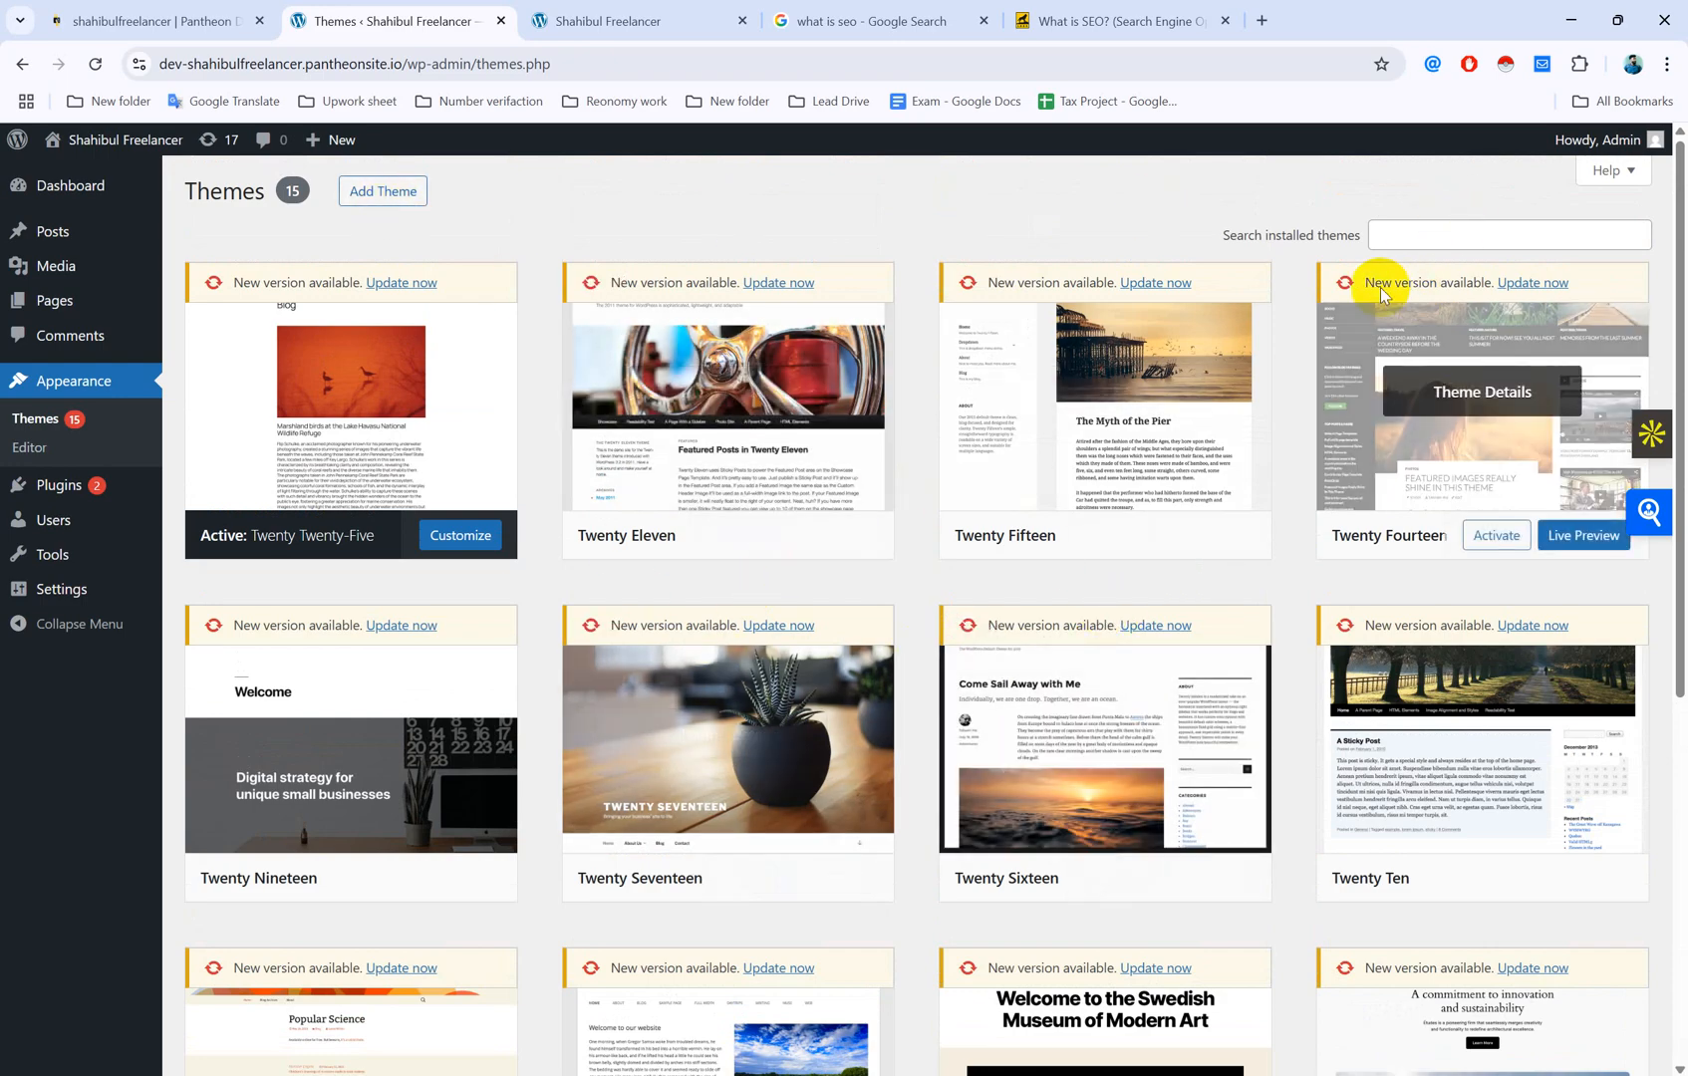
{"action": "left_click", "coordinate": [1467, 236]}
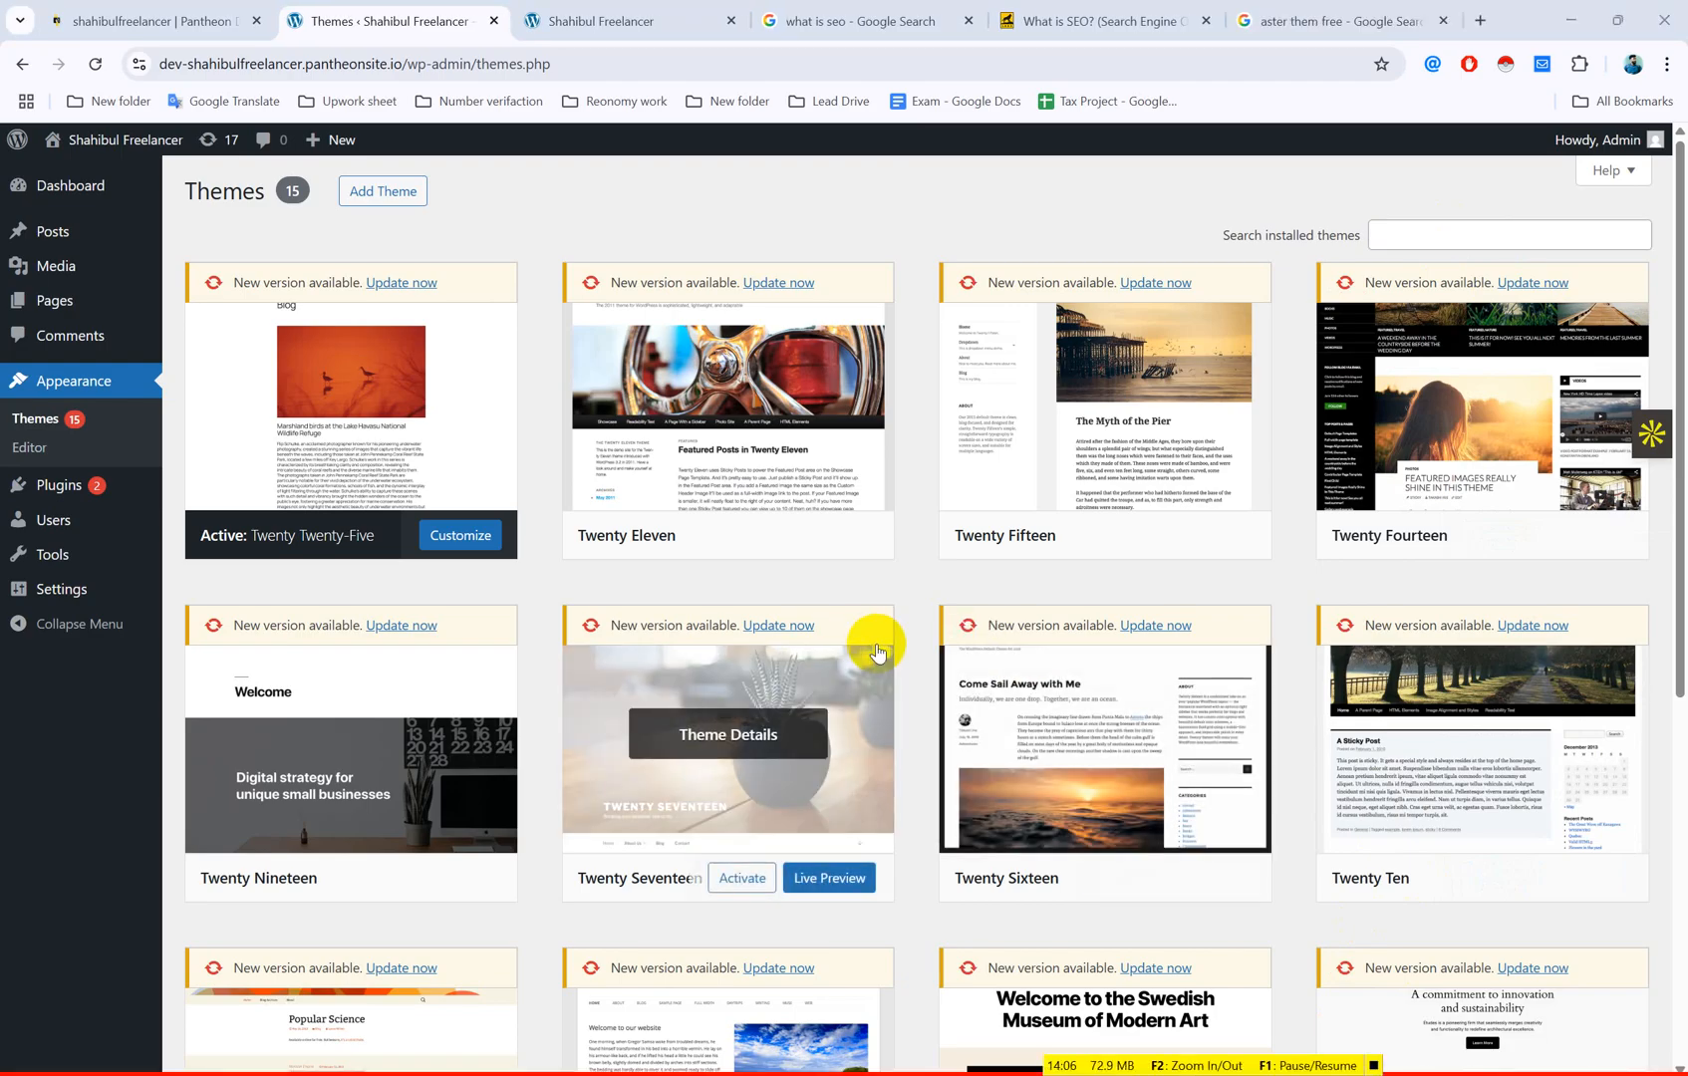
{"action": "scroll", "coordinate": [877, 653], "scroll_direction": "down", "scroll_amount": 6}
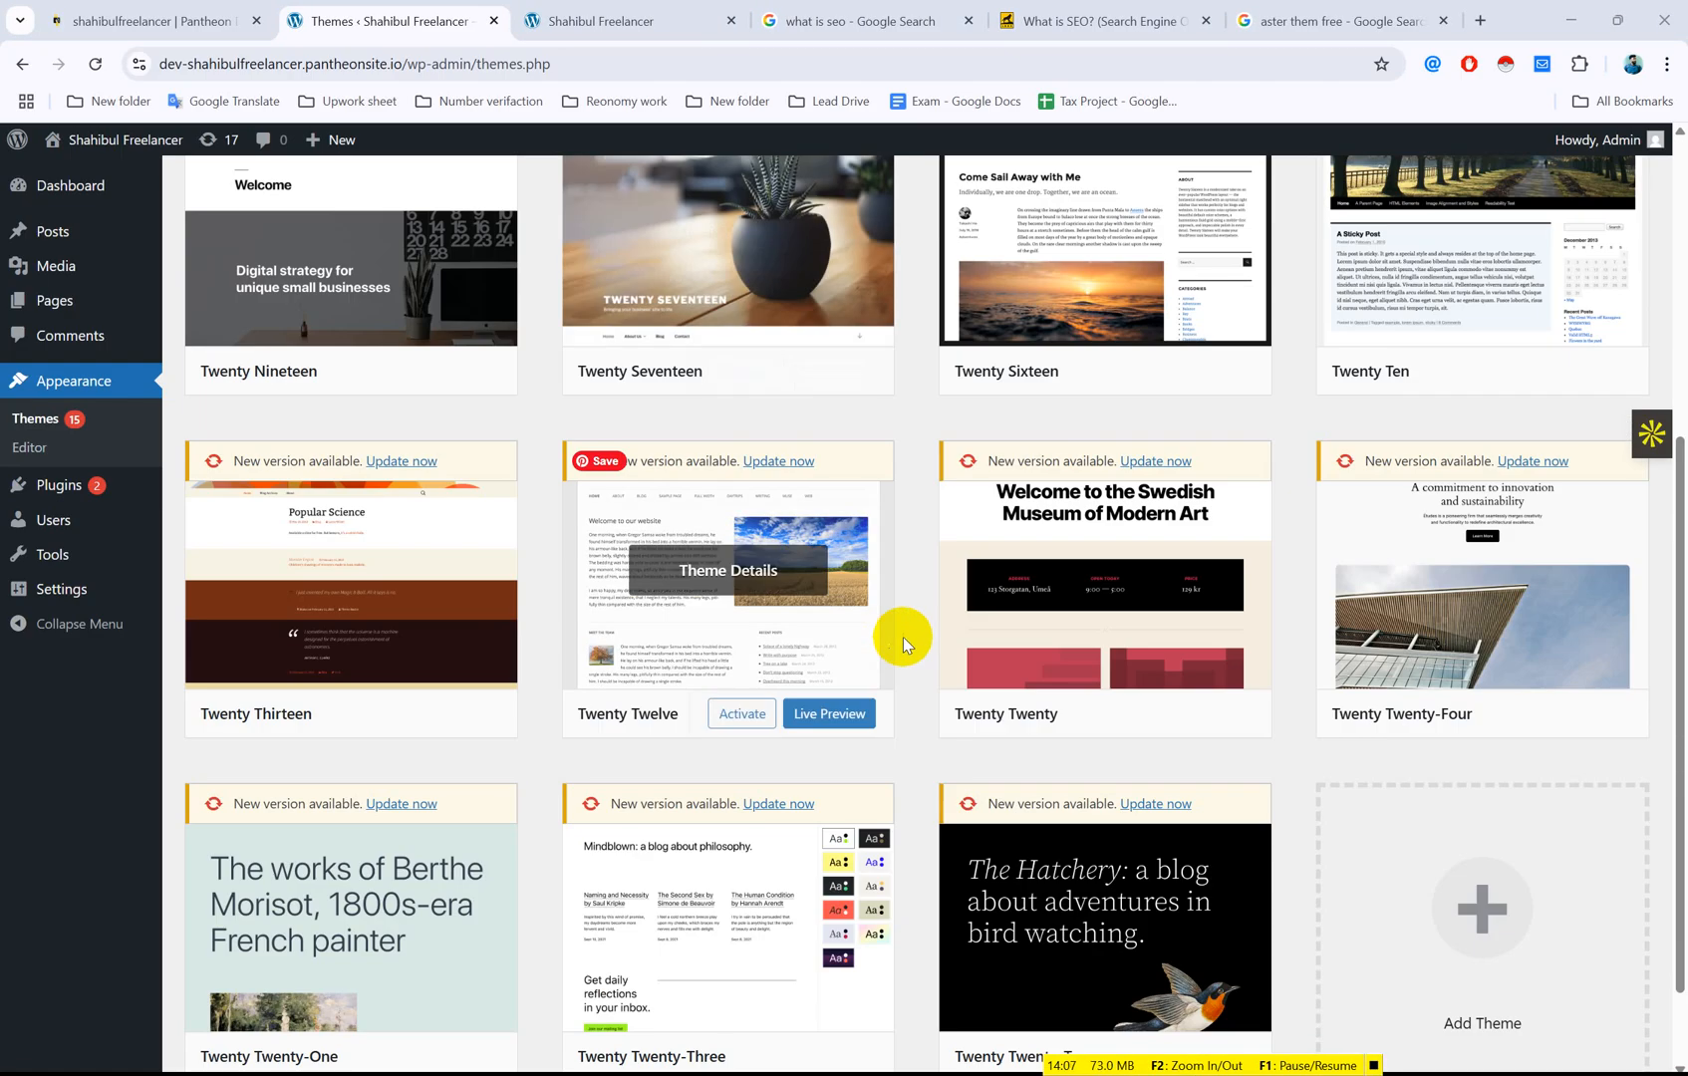
{"action": "scroll", "coordinate": [964, 682], "scroll_direction": "up", "scroll_amount": 5}
{"action": "scroll", "coordinate": [1076, 697], "scroll_direction": "up", "scroll_amount": 2}
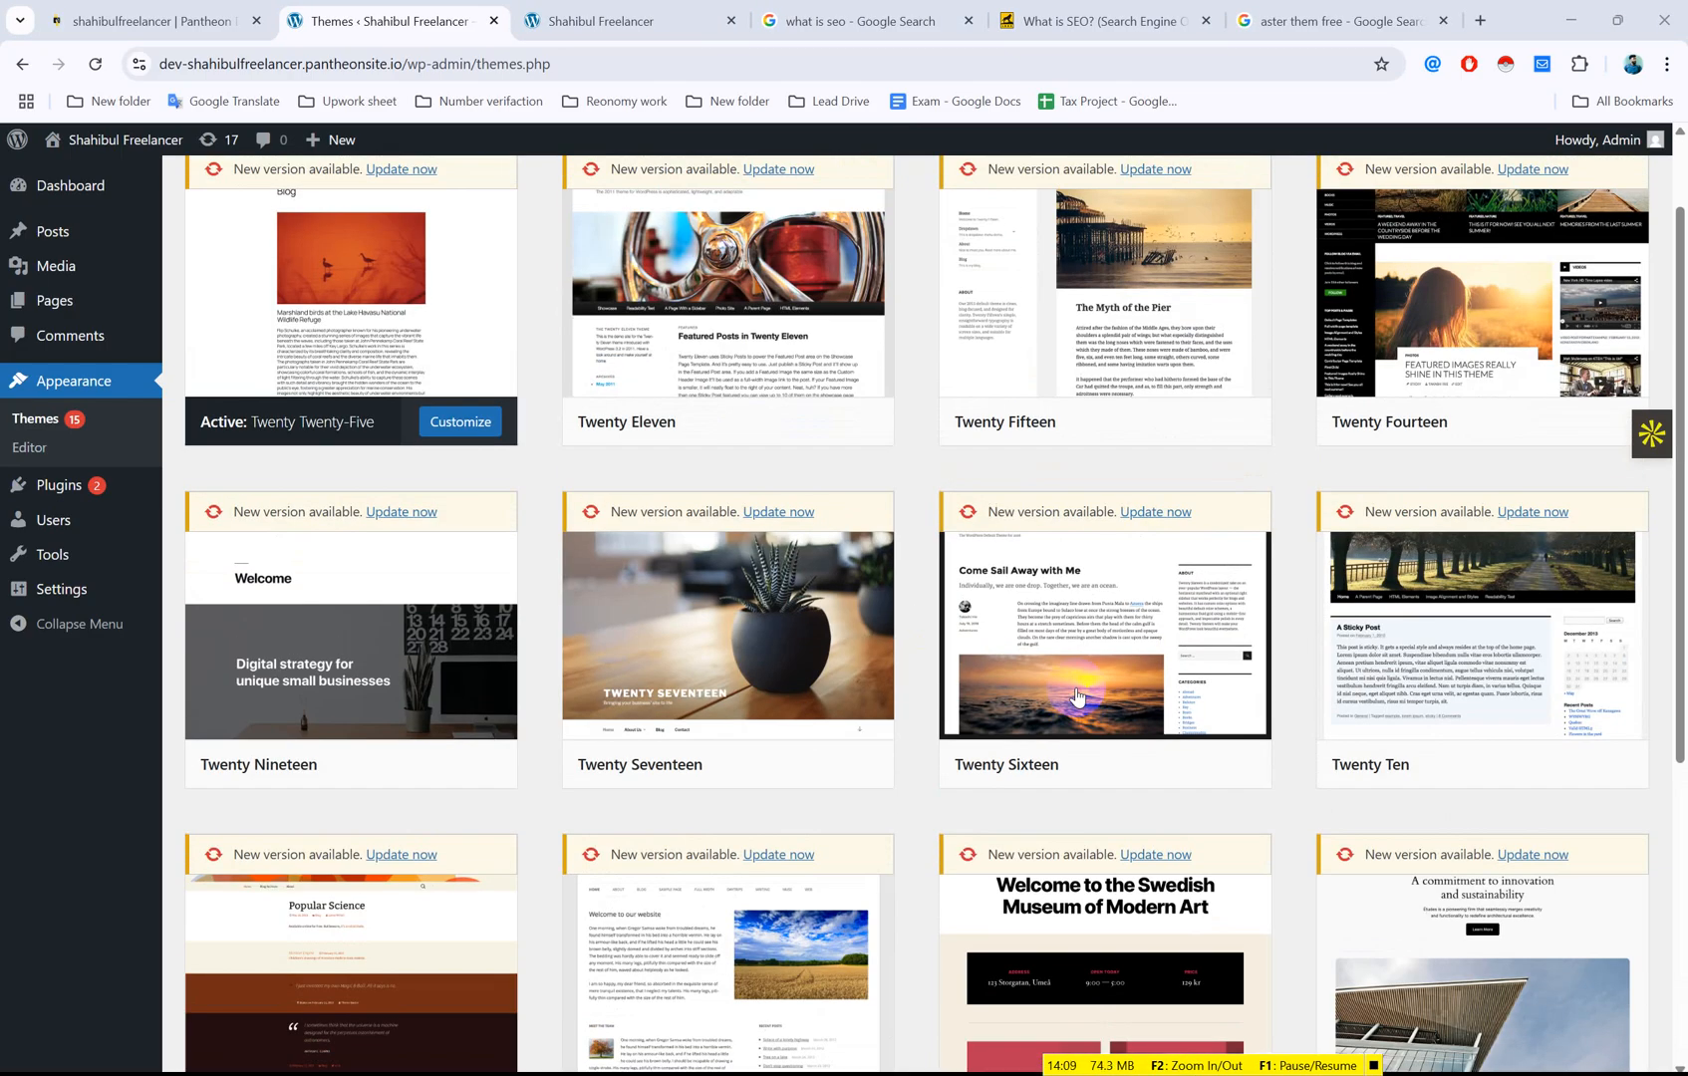